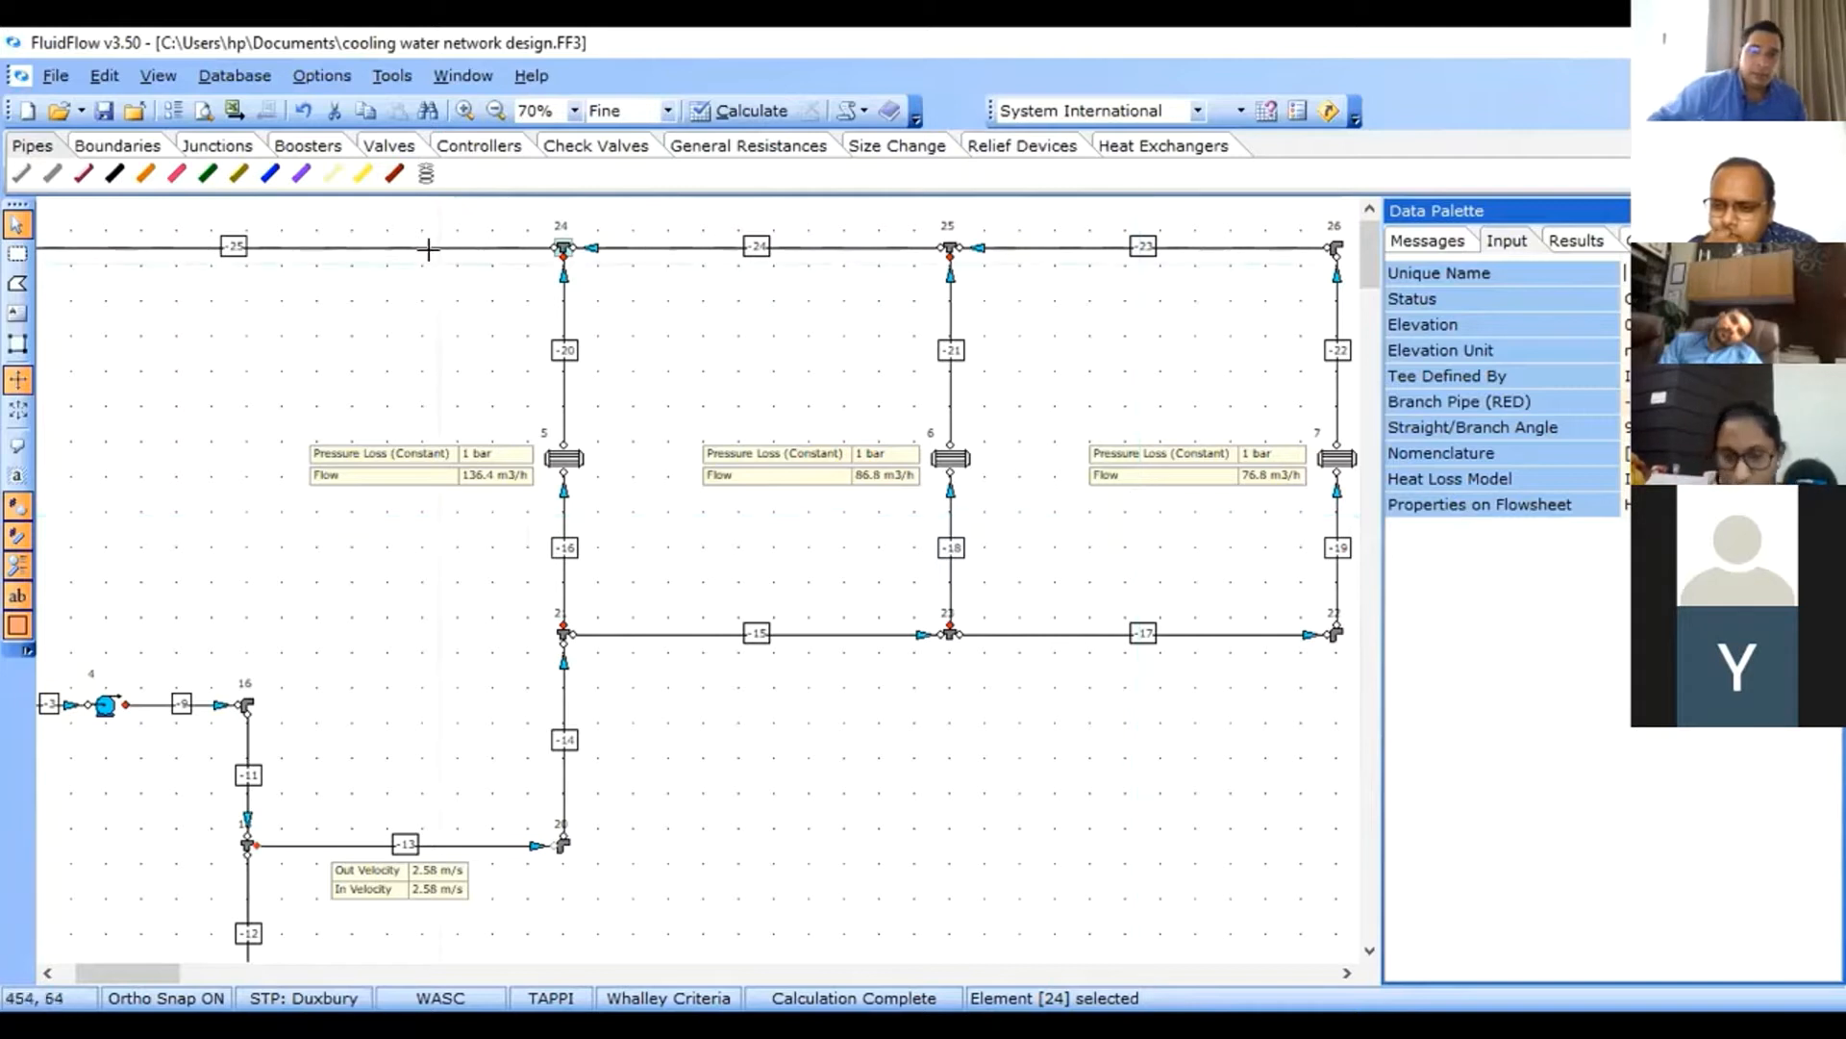
# - Check the input properties of the return pipes -20, -21 and -22 above heat exchangers 5, 6 and 7
pyautogui.click(566, 375)
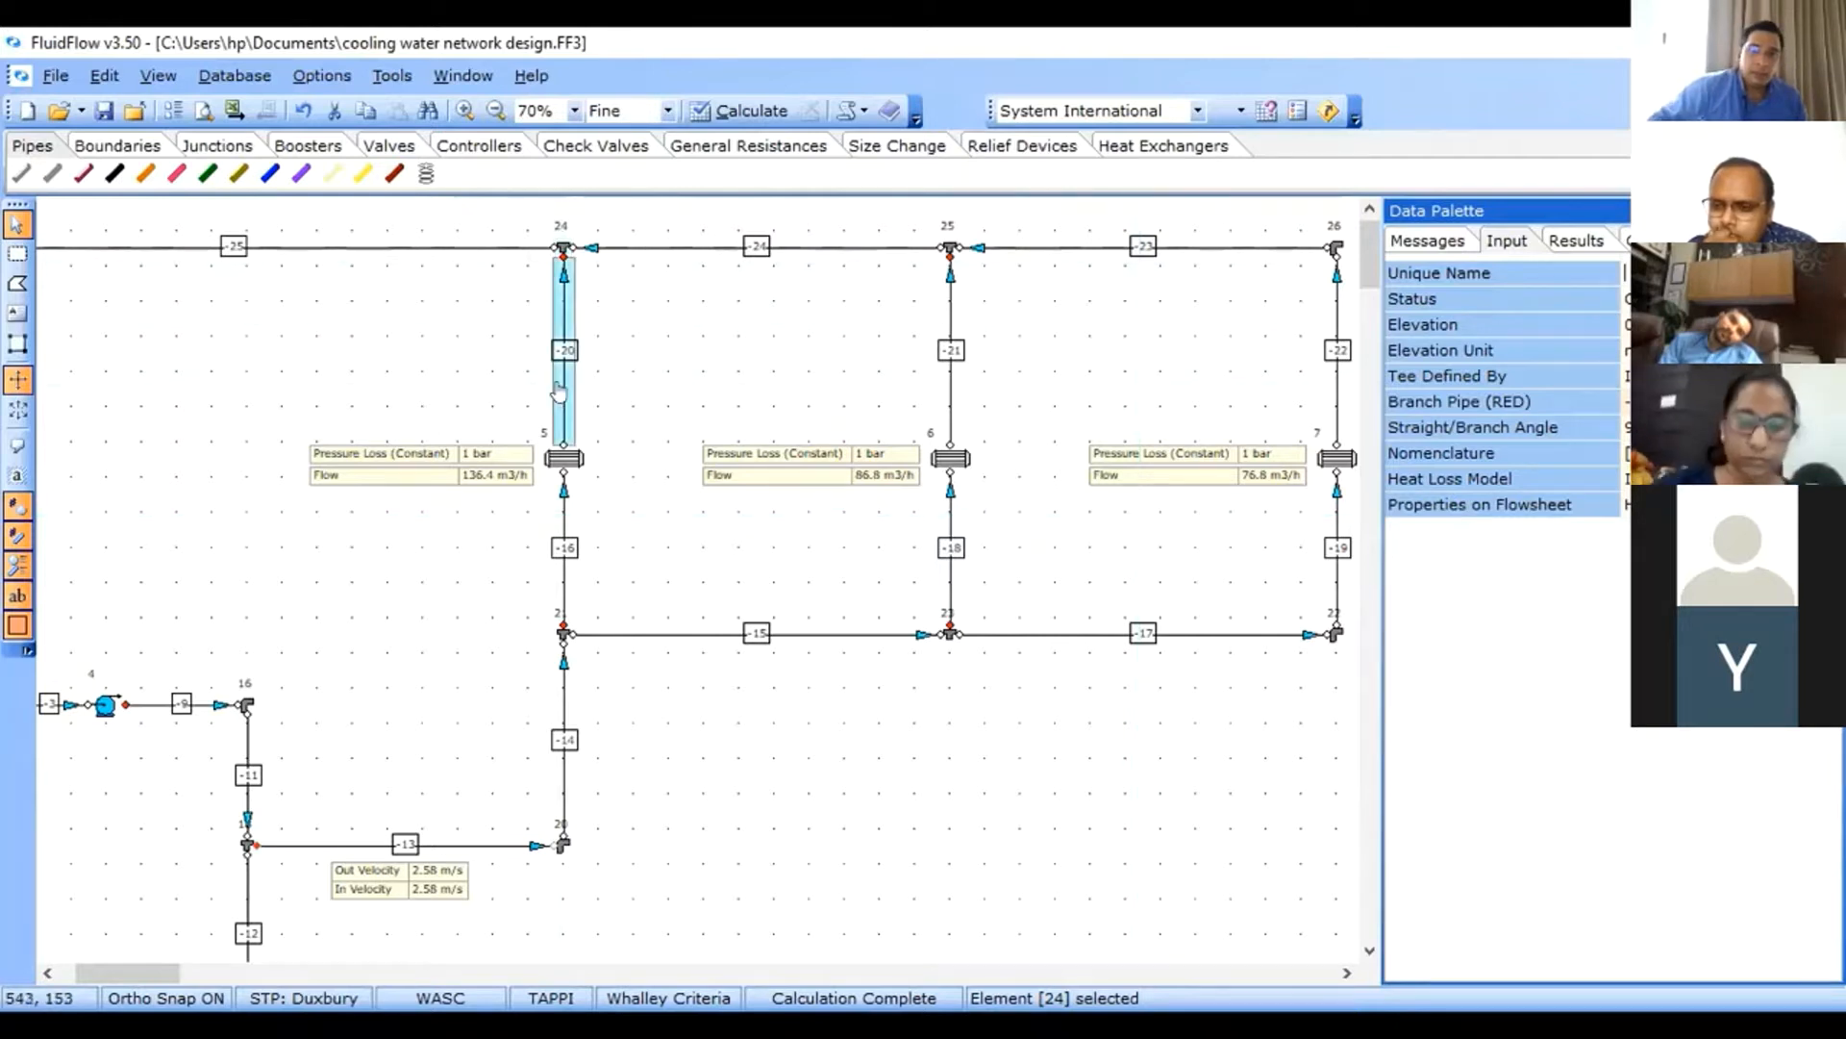
pyautogui.click(947, 384)
pyautogui.click(1329, 391)
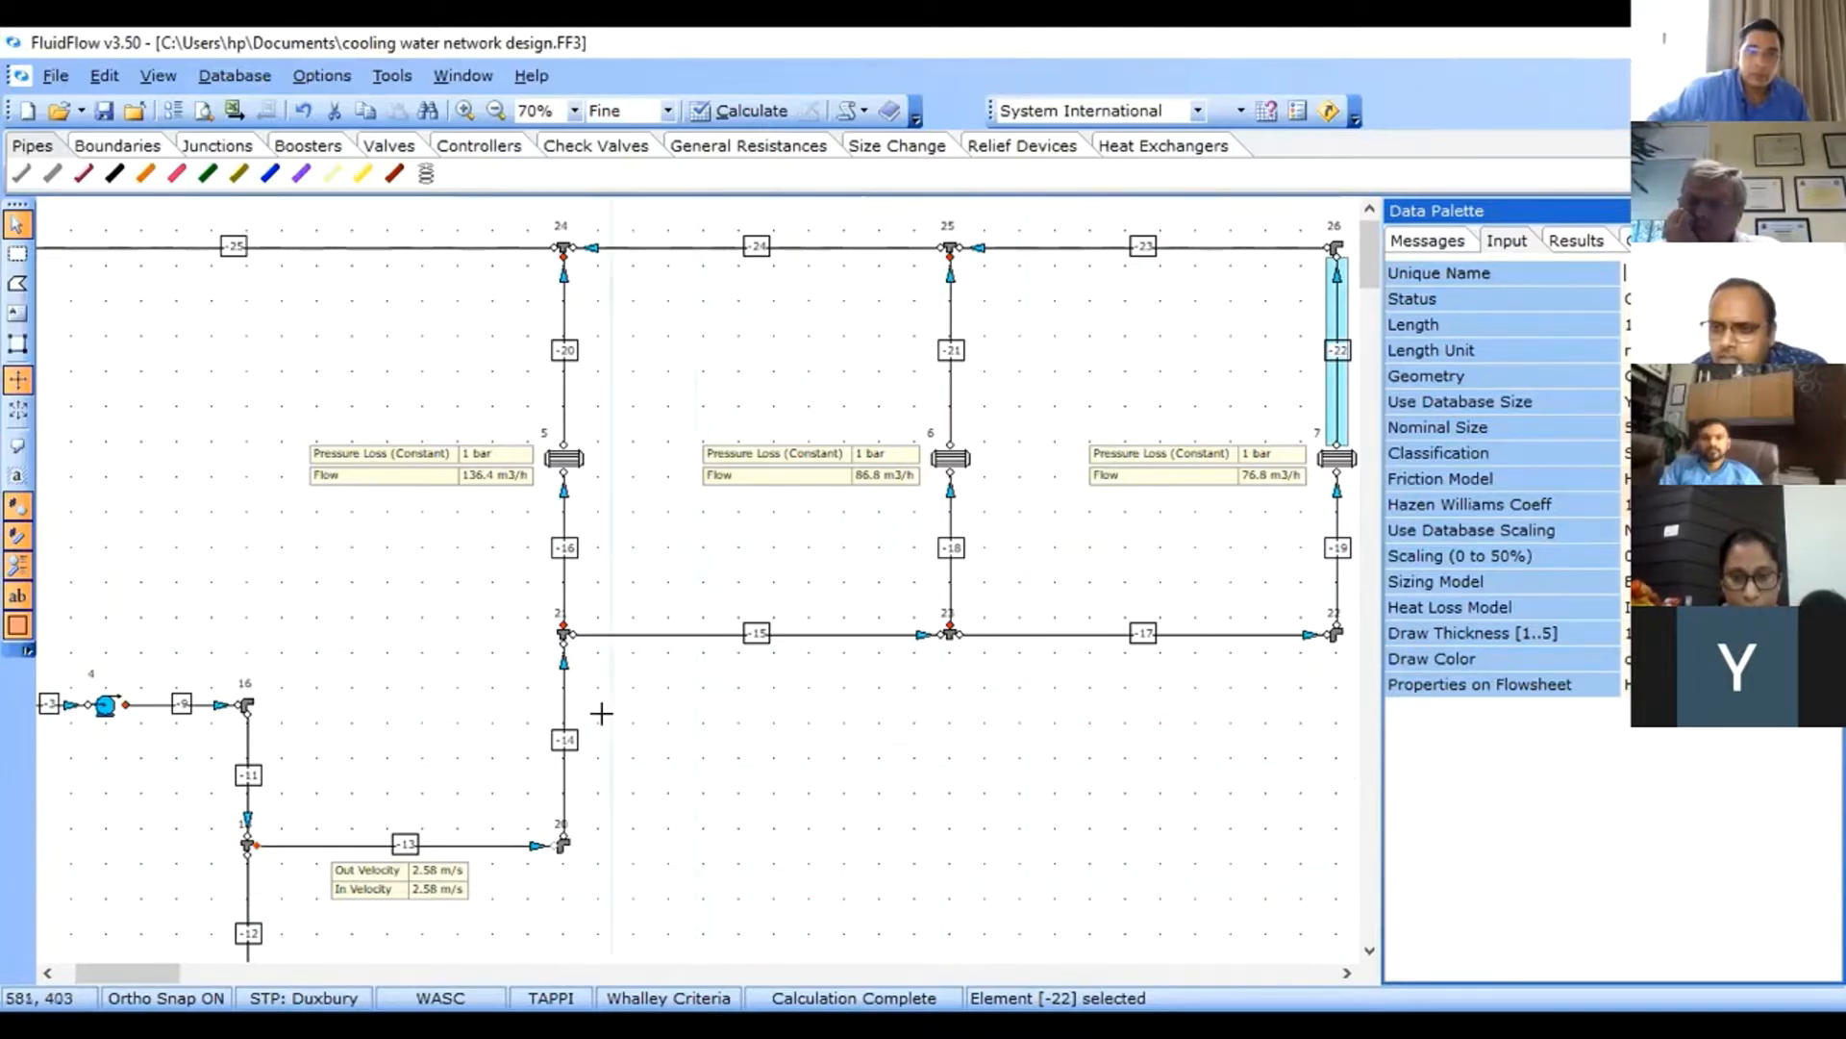
# - Draw a diagonal trial pipe from beside elbow 20 to just below tee 23
pyautogui.click(21, 175)
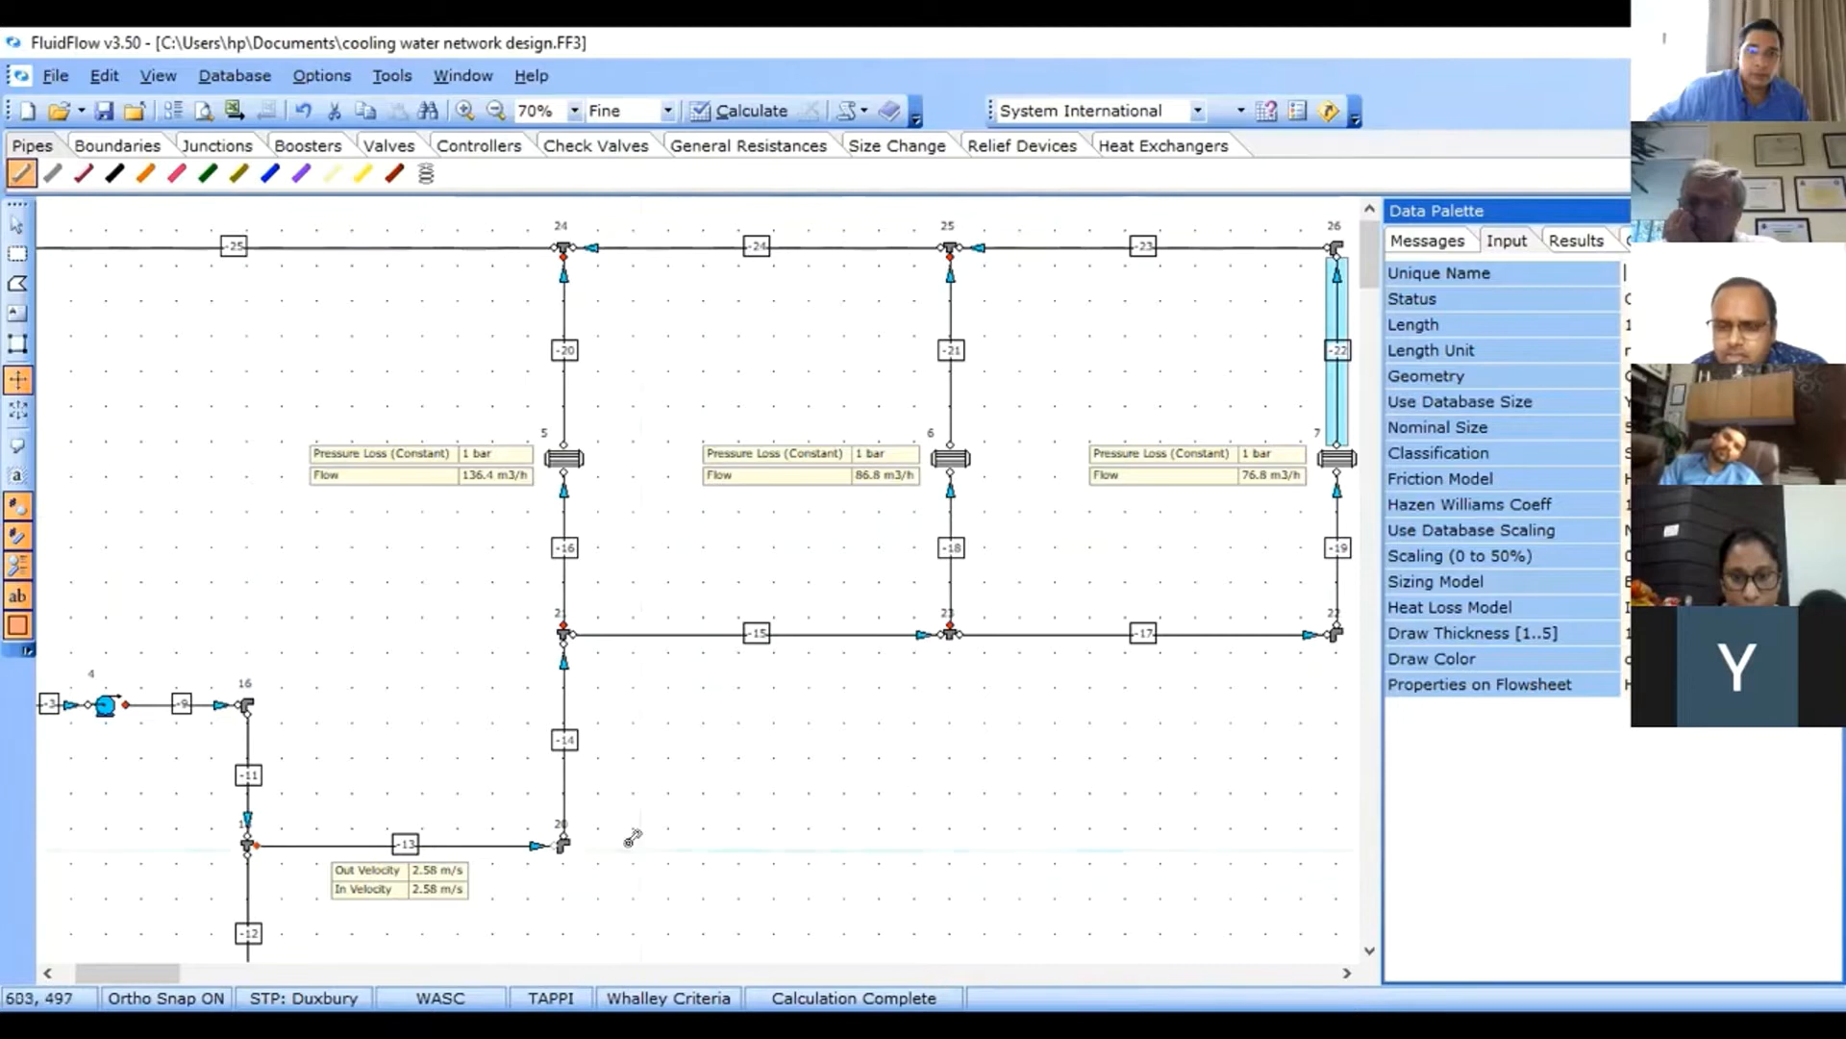
pyautogui.click(597, 845)
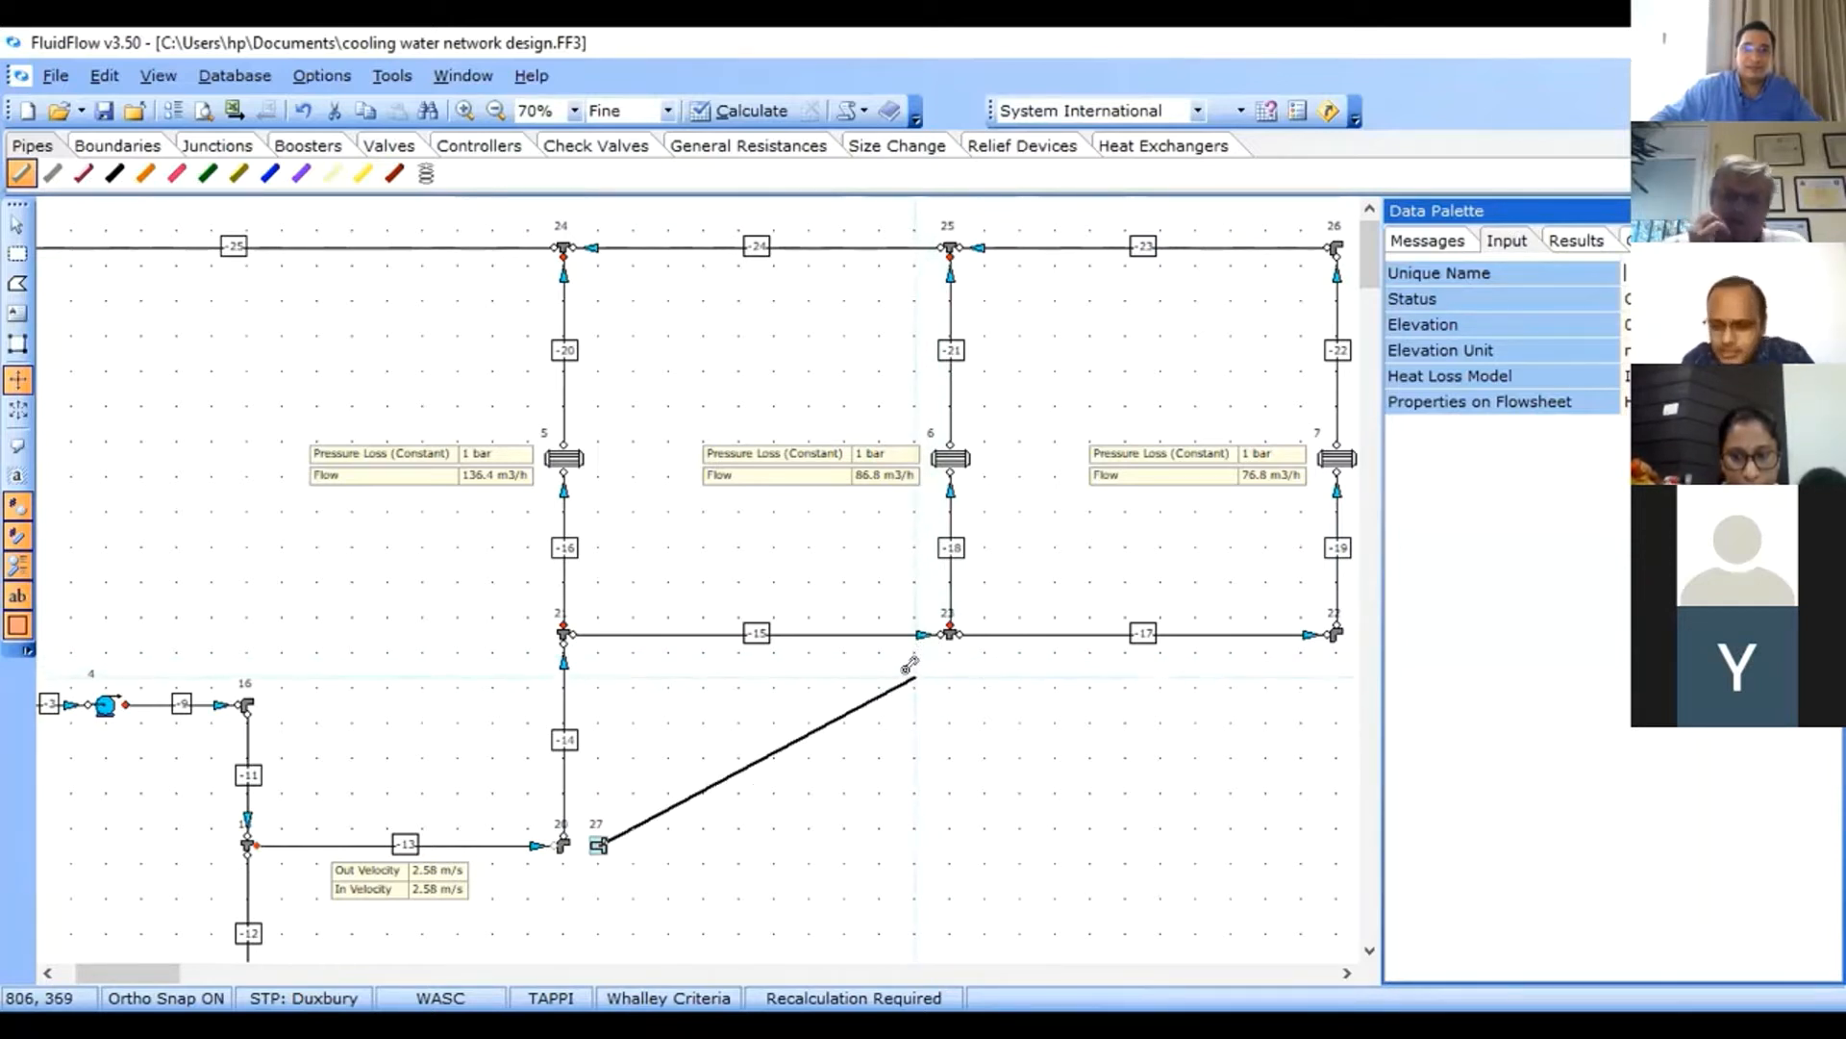
pyautogui.click(913, 673)
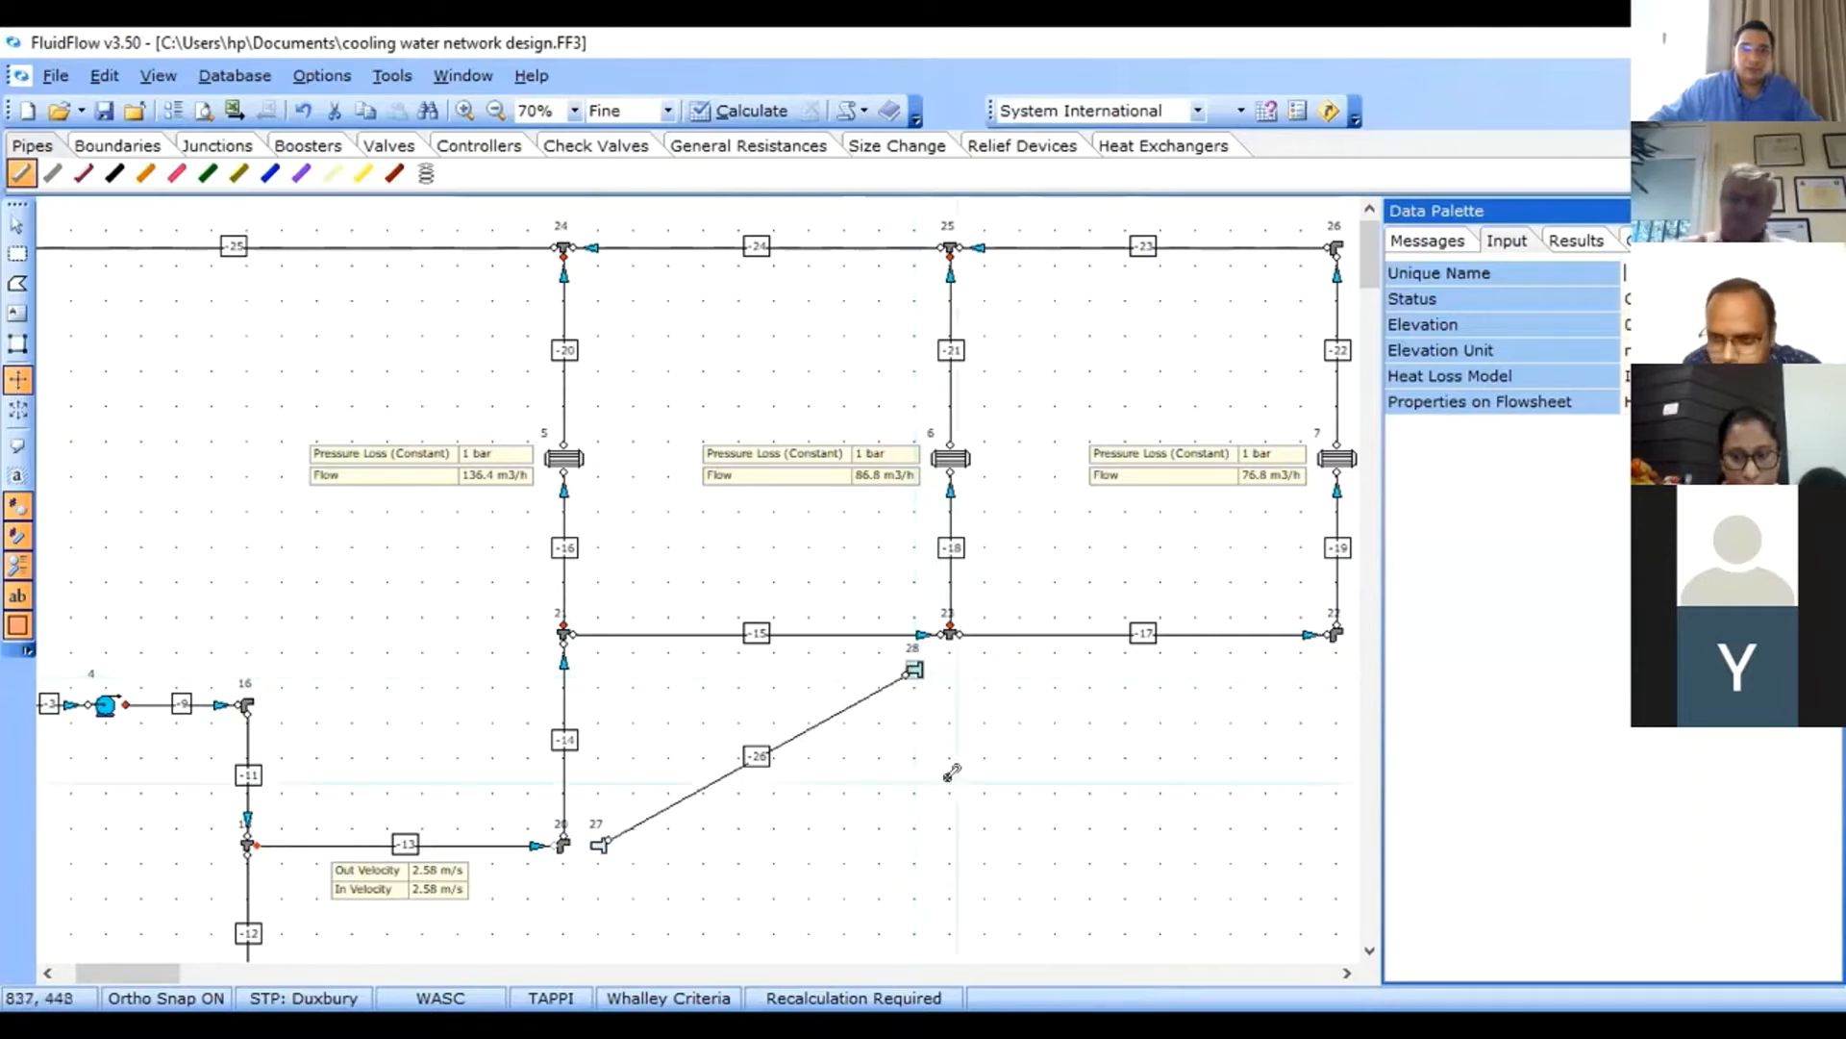
pyautogui.click(26, 173)
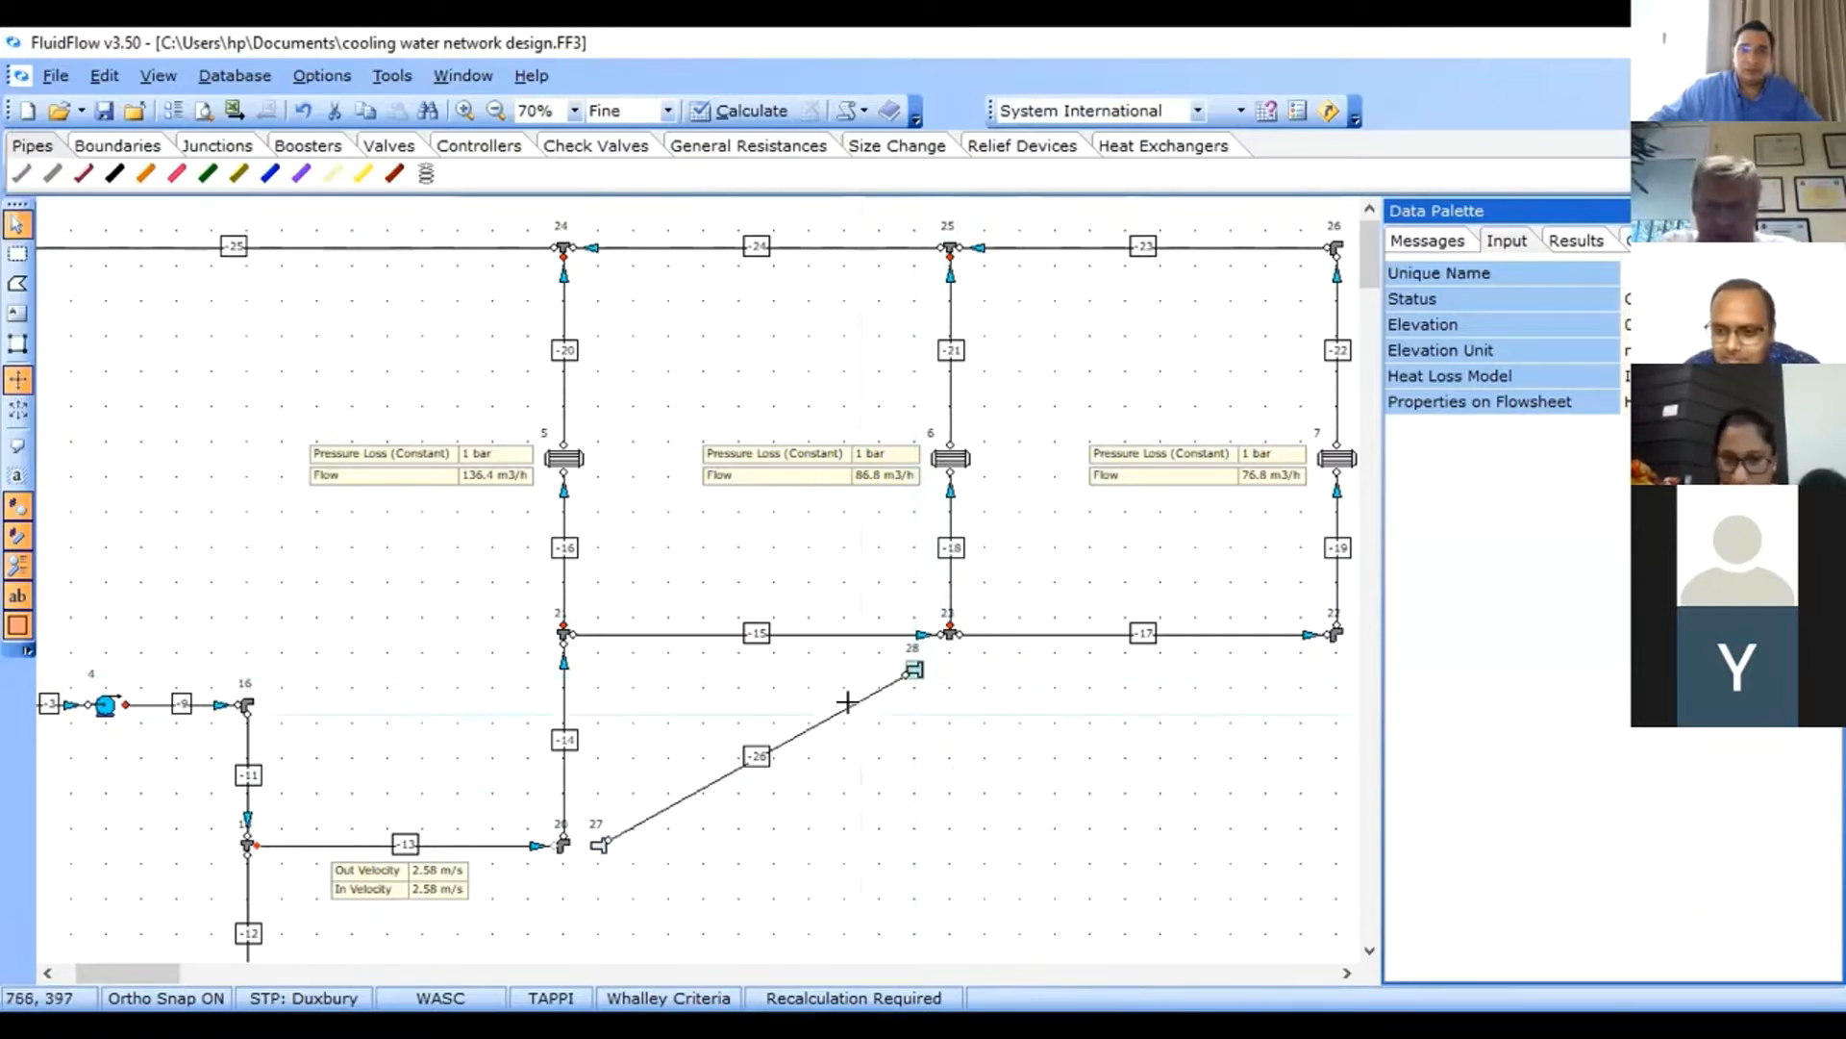
# - Delete the diagonal trial pipe by removing both of its end nodes, 28 and 27
pyautogui.click(904, 673)
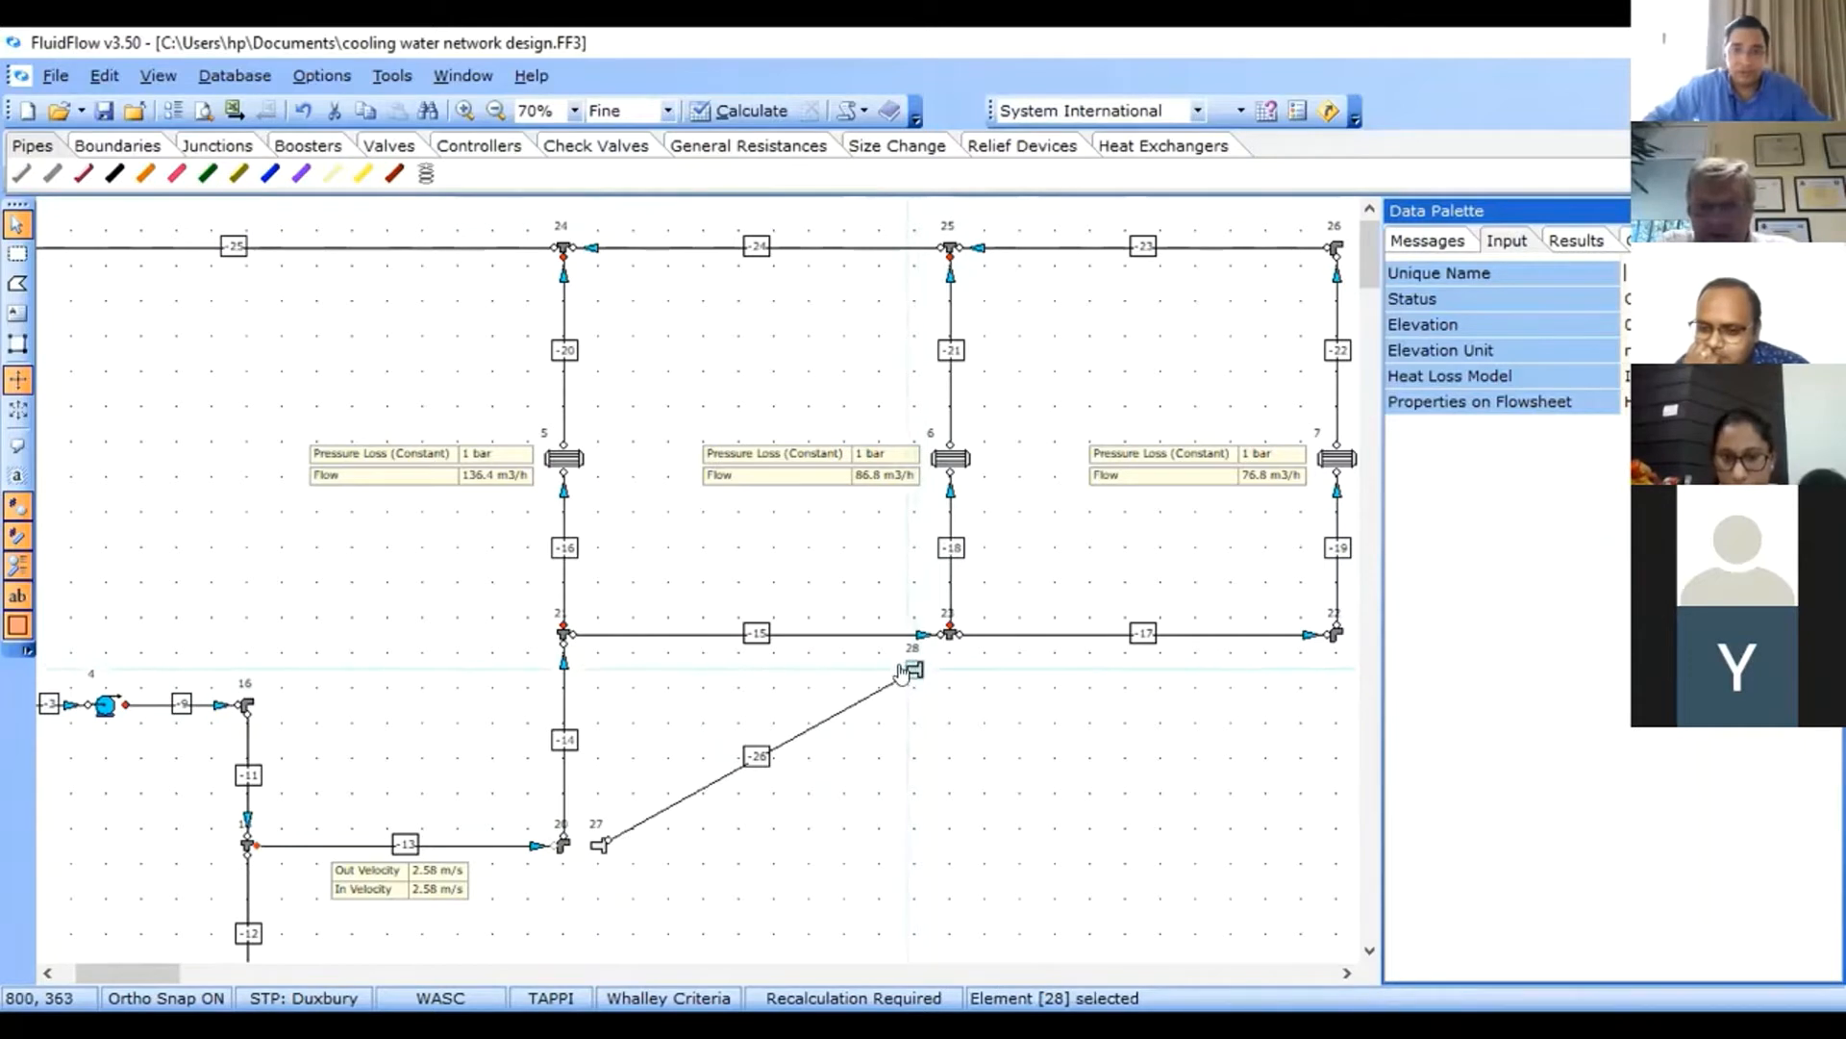
pyautogui.rightClick(904, 670)
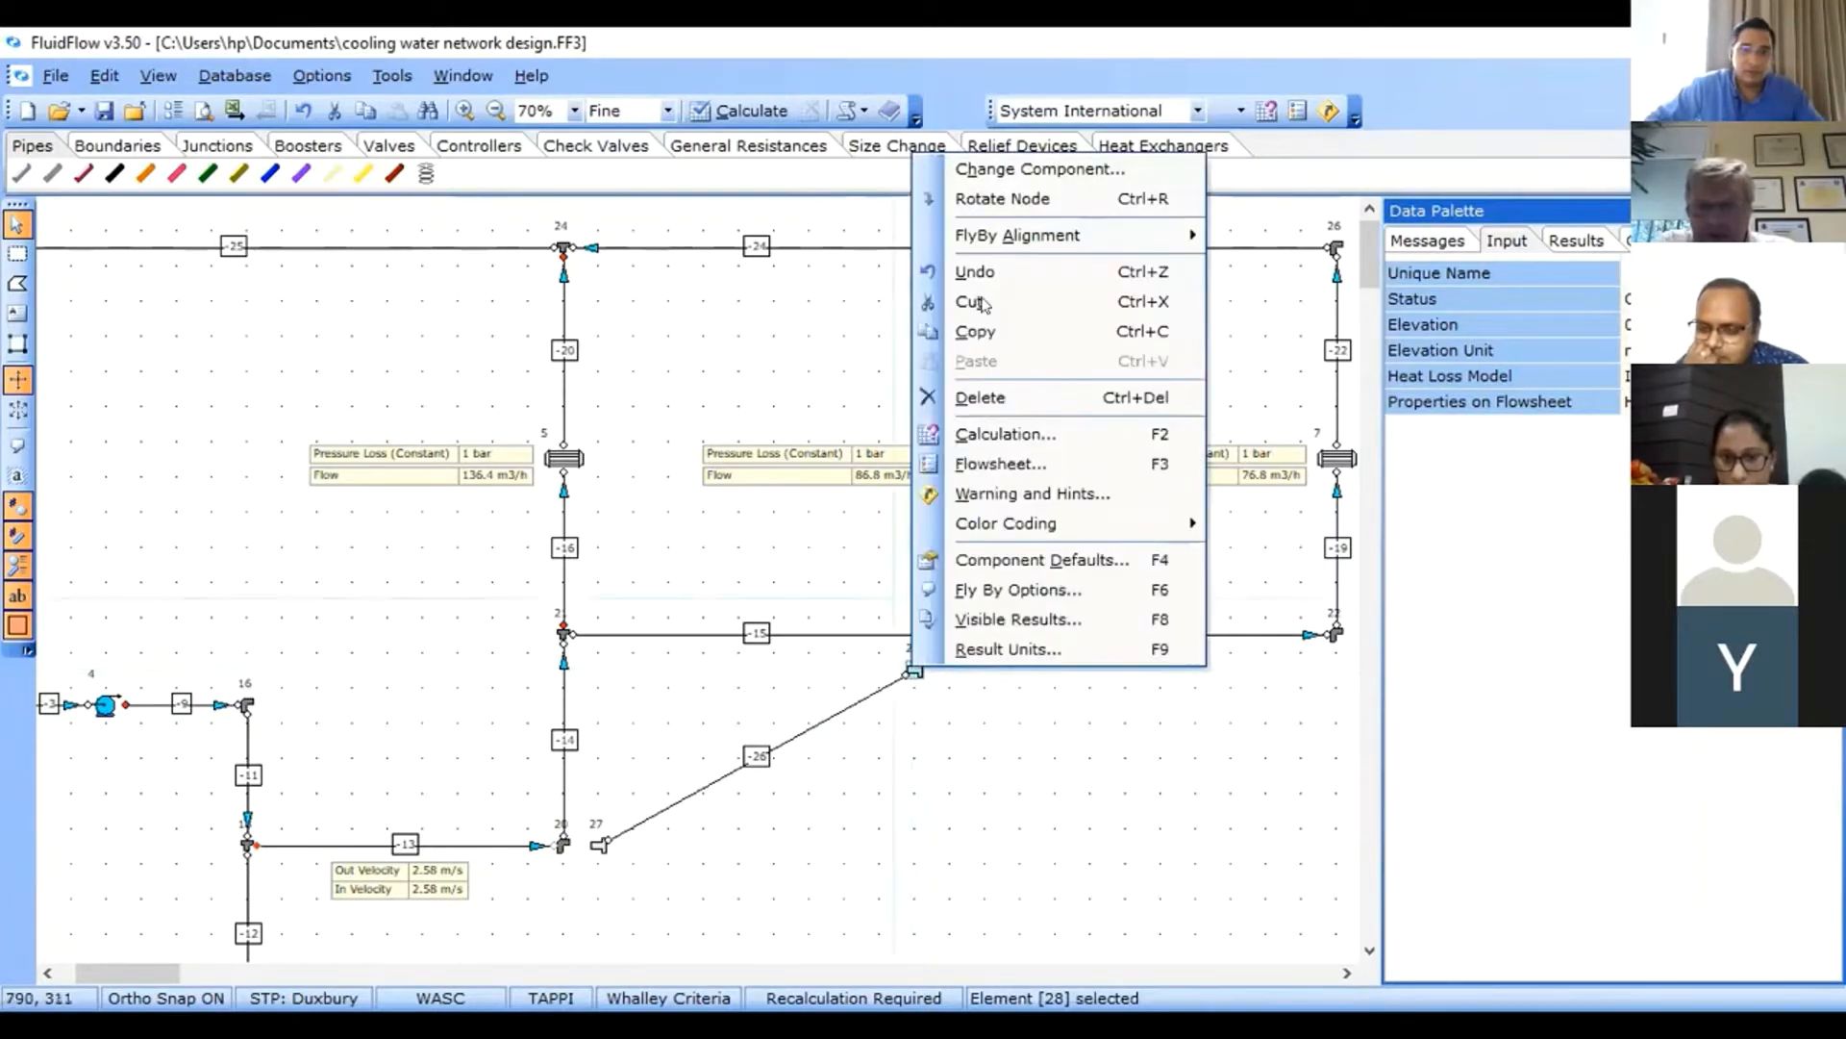
pyautogui.click(986, 398)
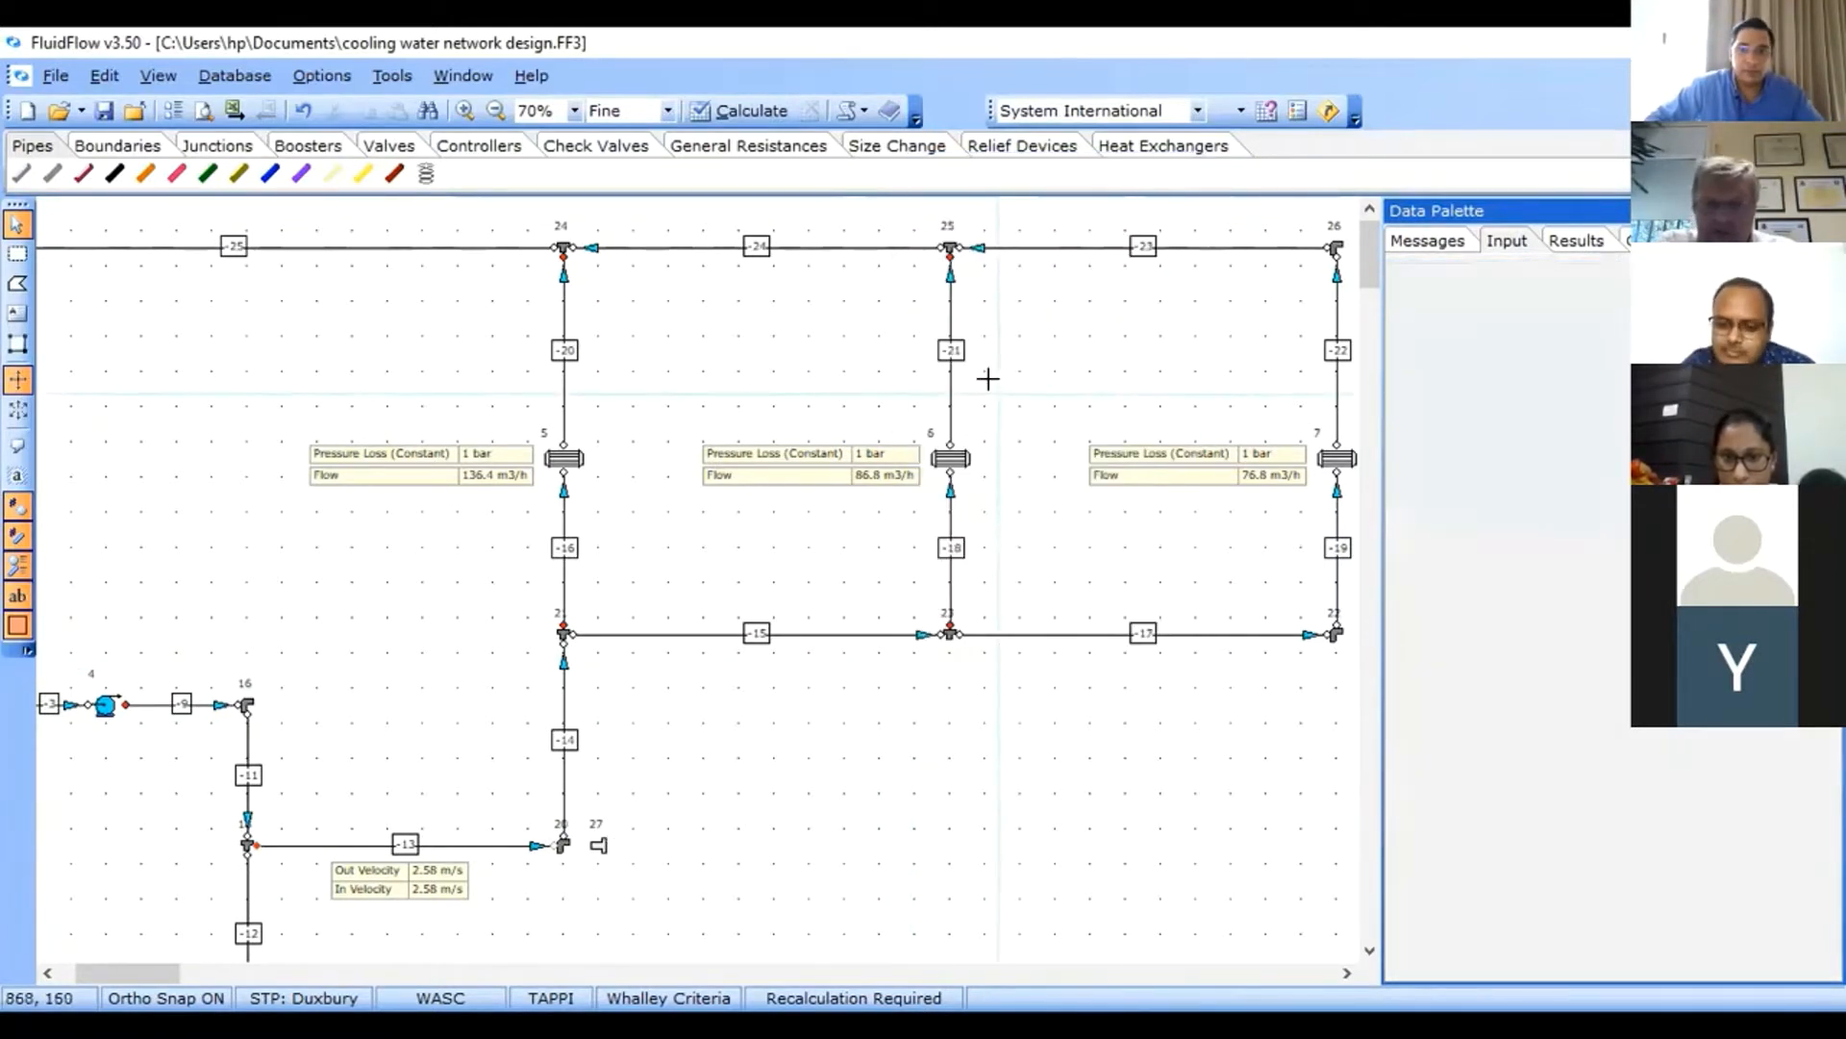
pyautogui.click(597, 844)
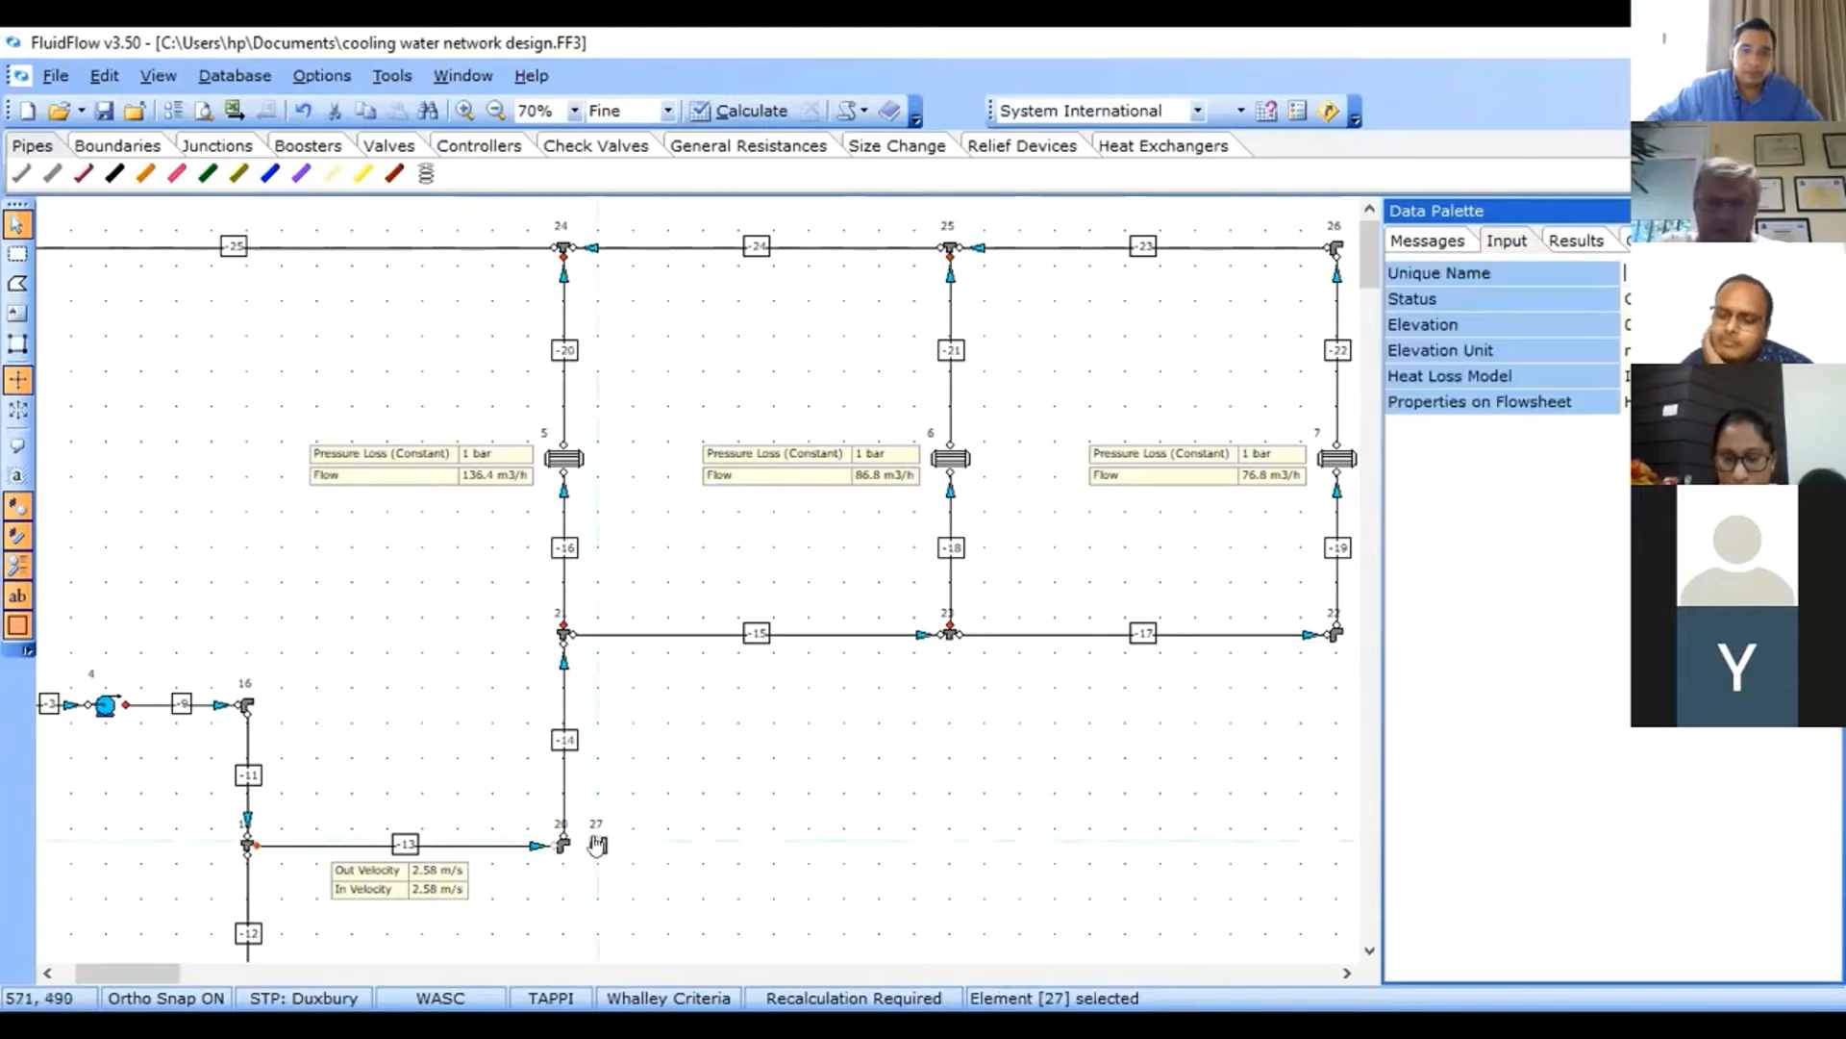
pyautogui.rightClick(597, 845)
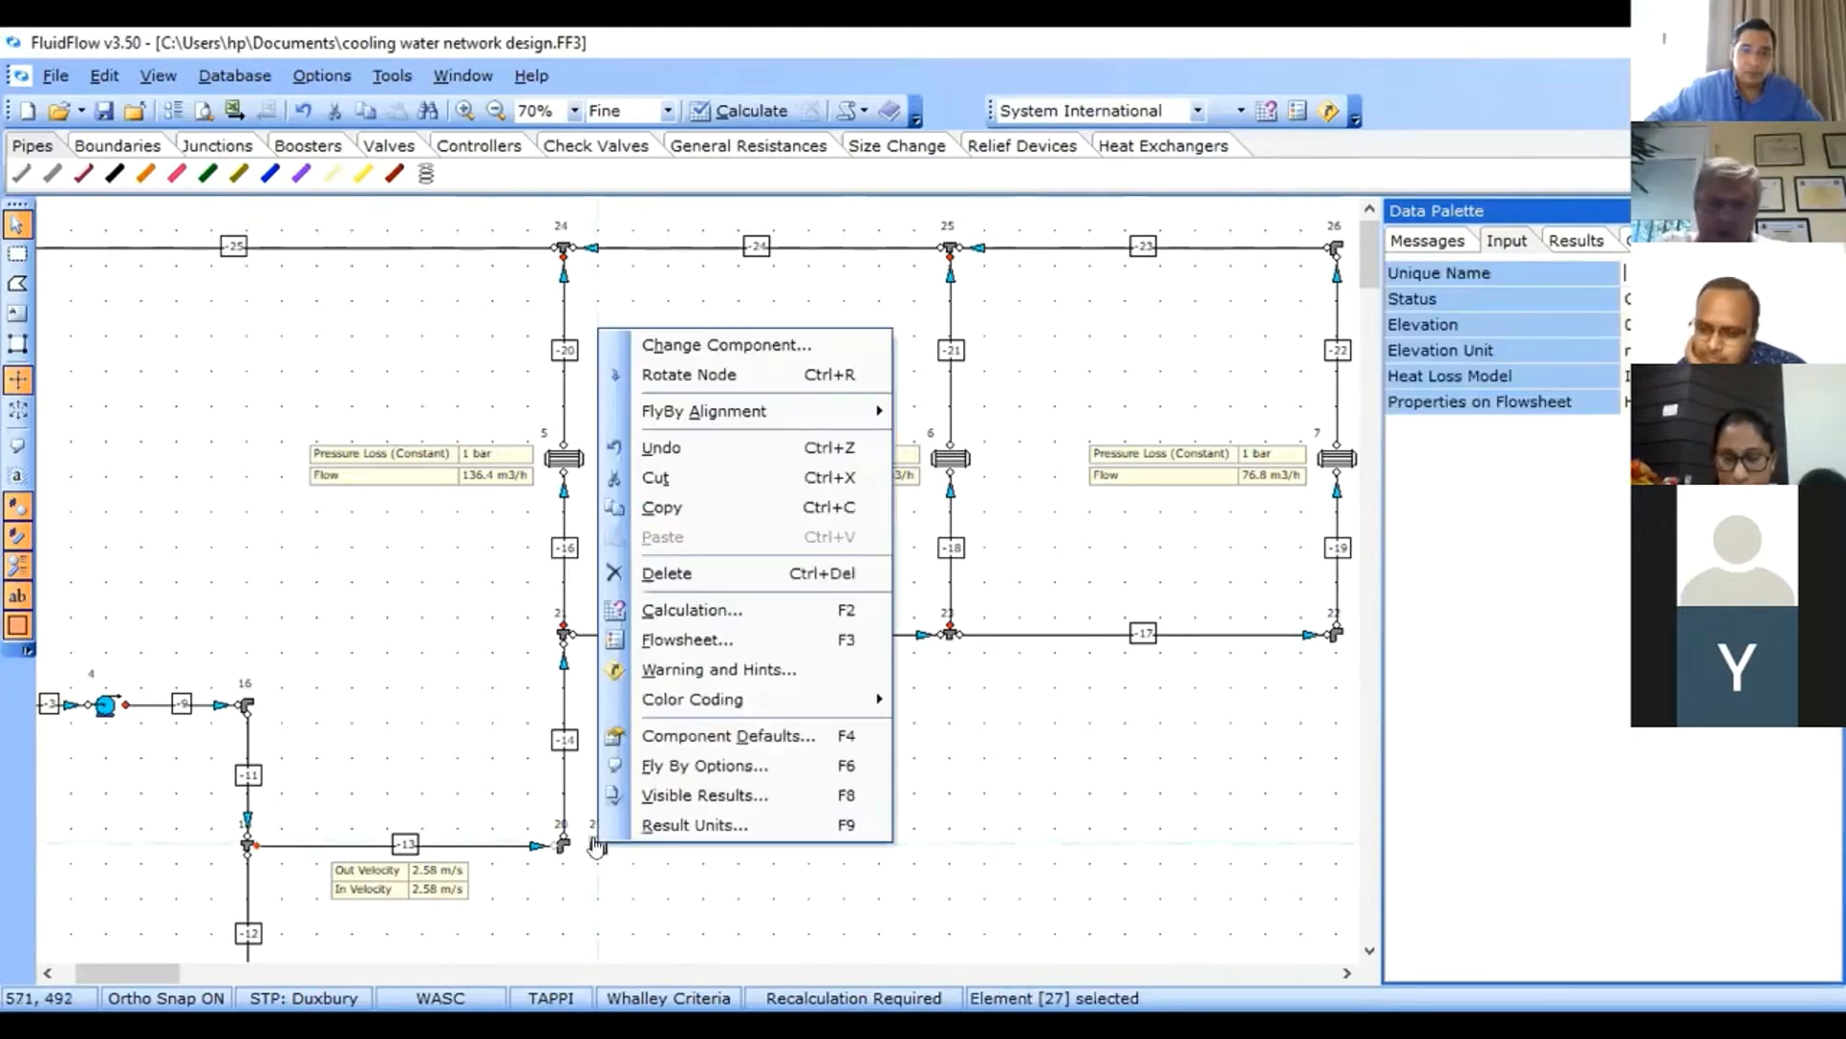
pyautogui.click(679, 575)
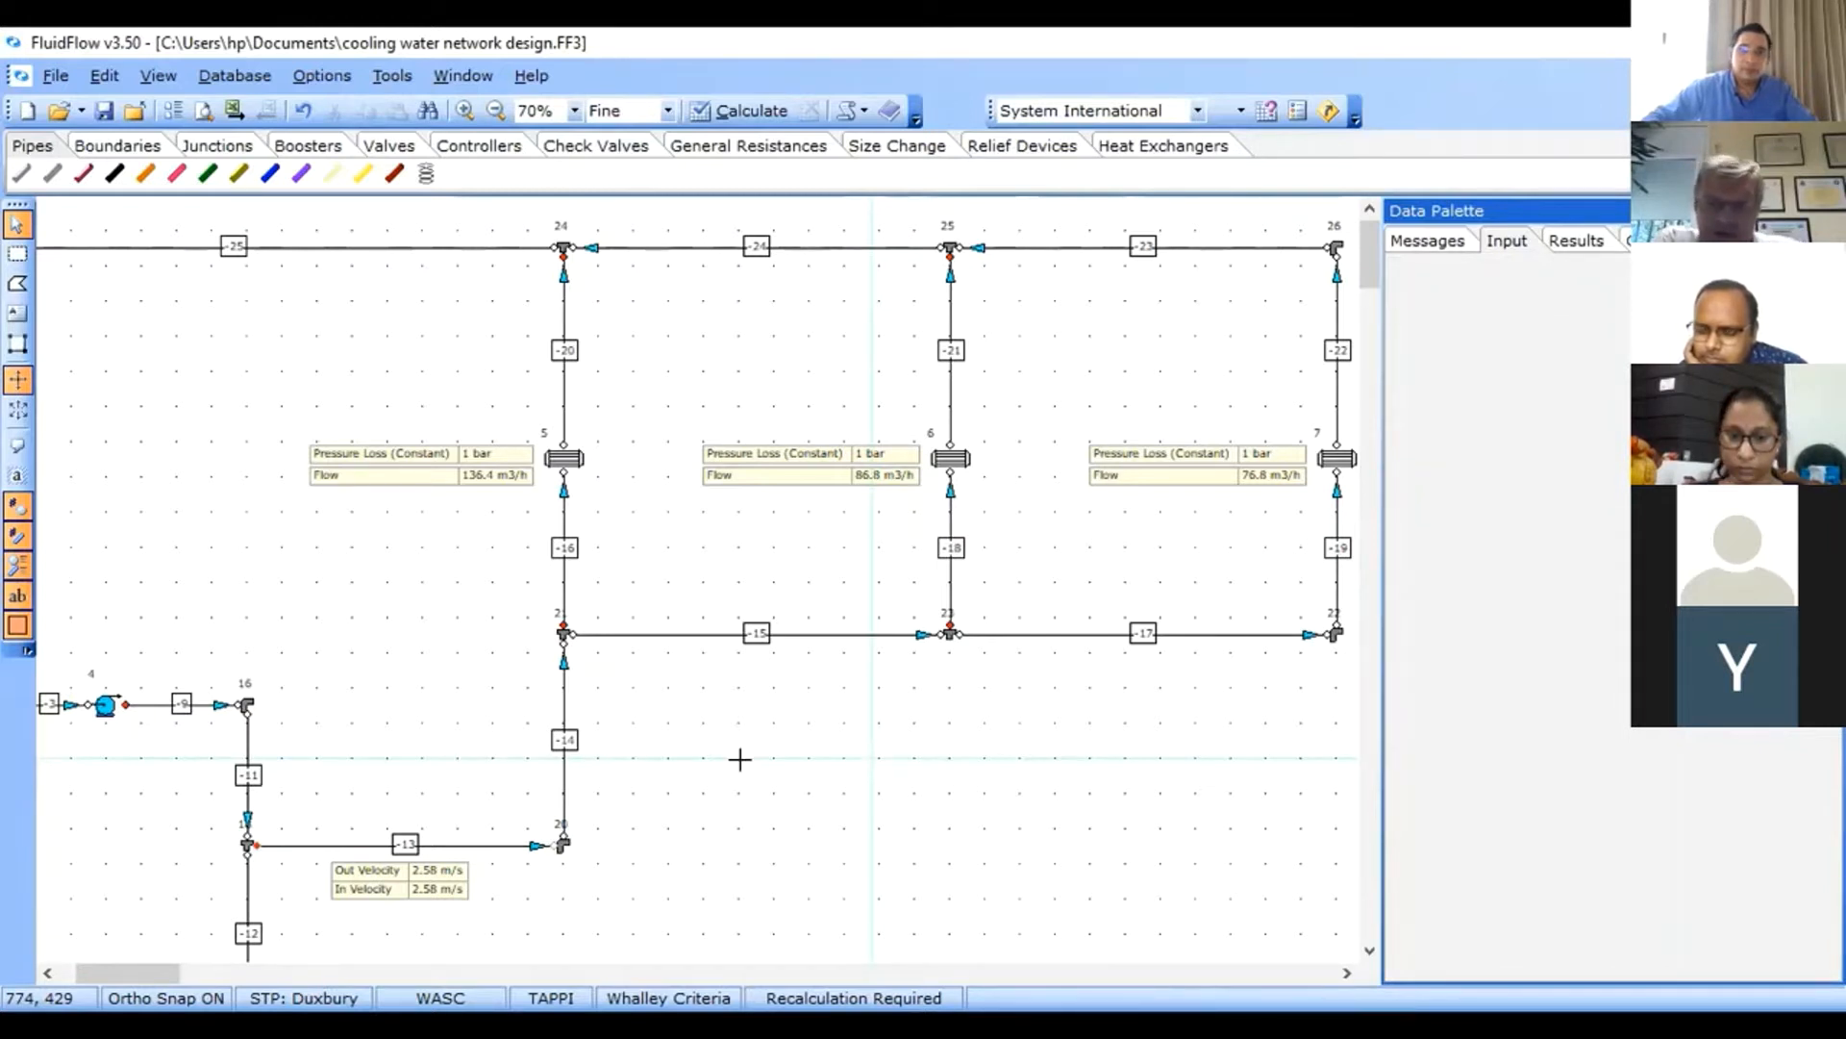
# - Highlight the return pipes -20, -21 and -22 together as a group, and clear the selection
pyautogui.click(563, 323)
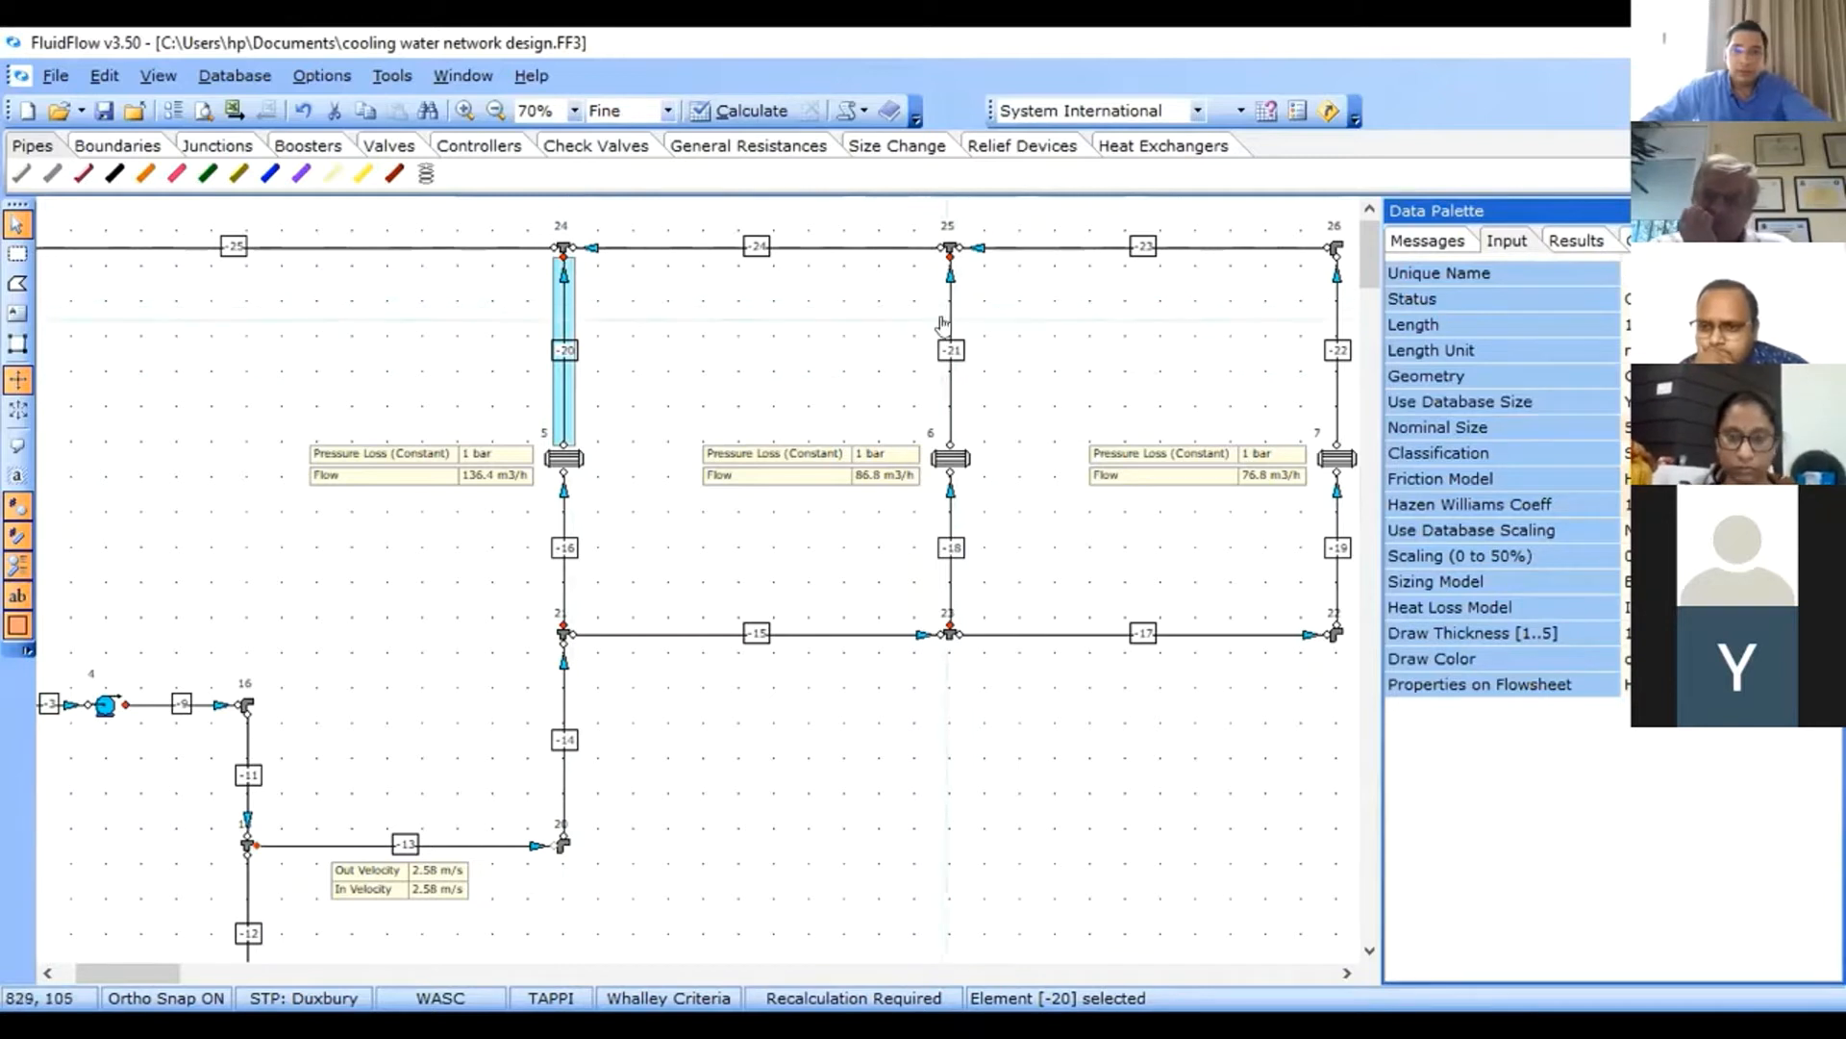
pyautogui.keyDown('shift'); pyautogui.click(952, 371); pyautogui.keyUp('shift')
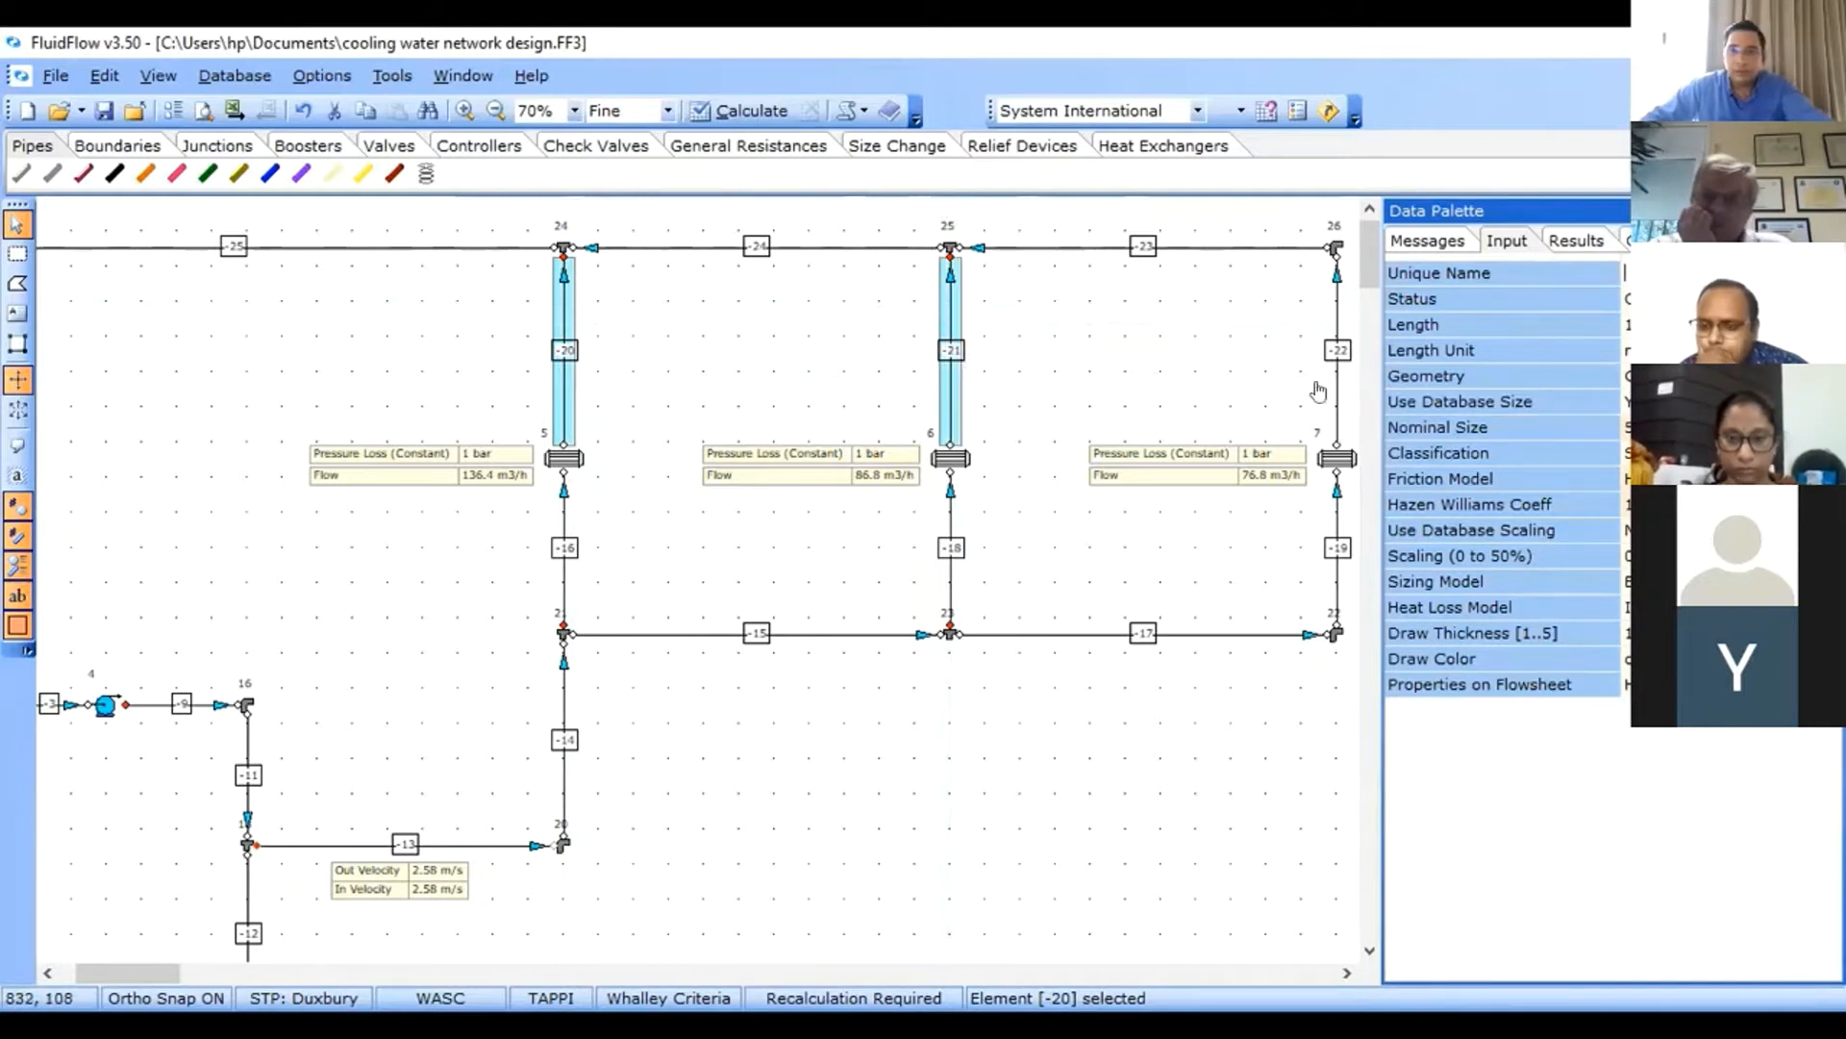
pyautogui.keyDown('shift'); pyautogui.click(1336, 325); pyautogui.keyUp('shift')
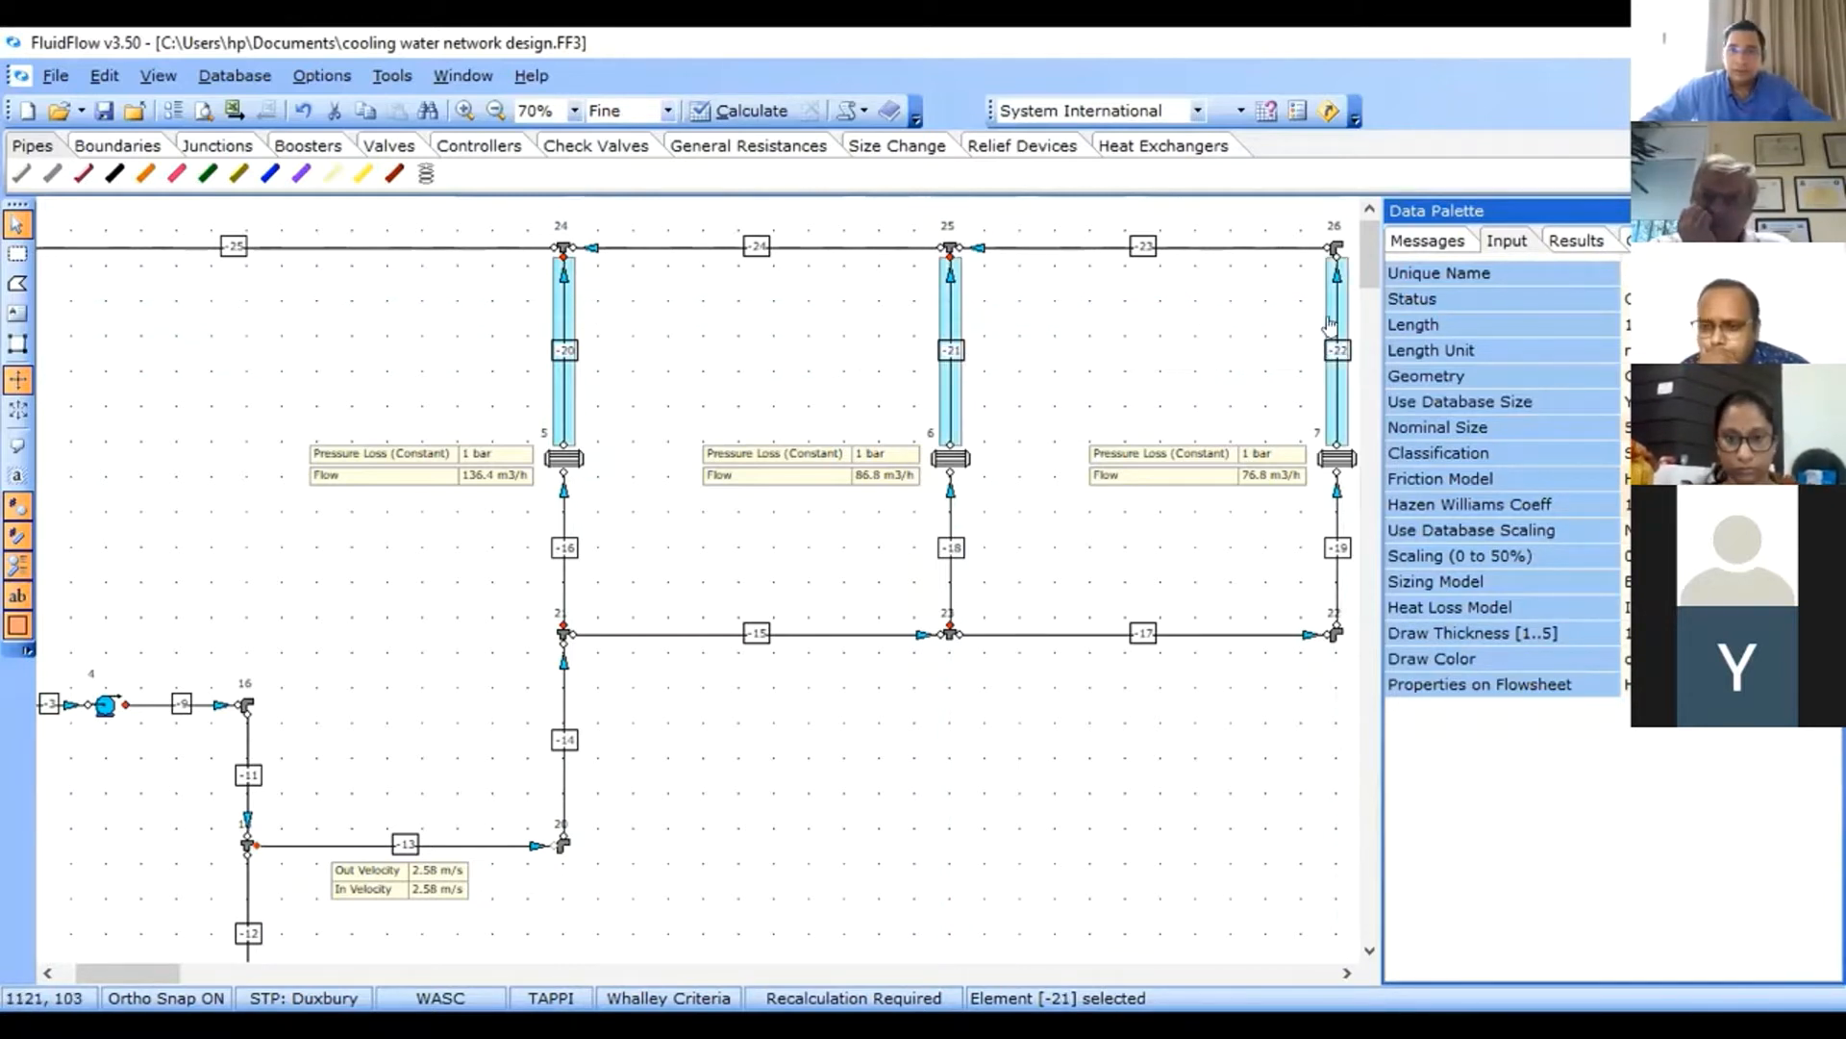
pyautogui.click(1116, 303)
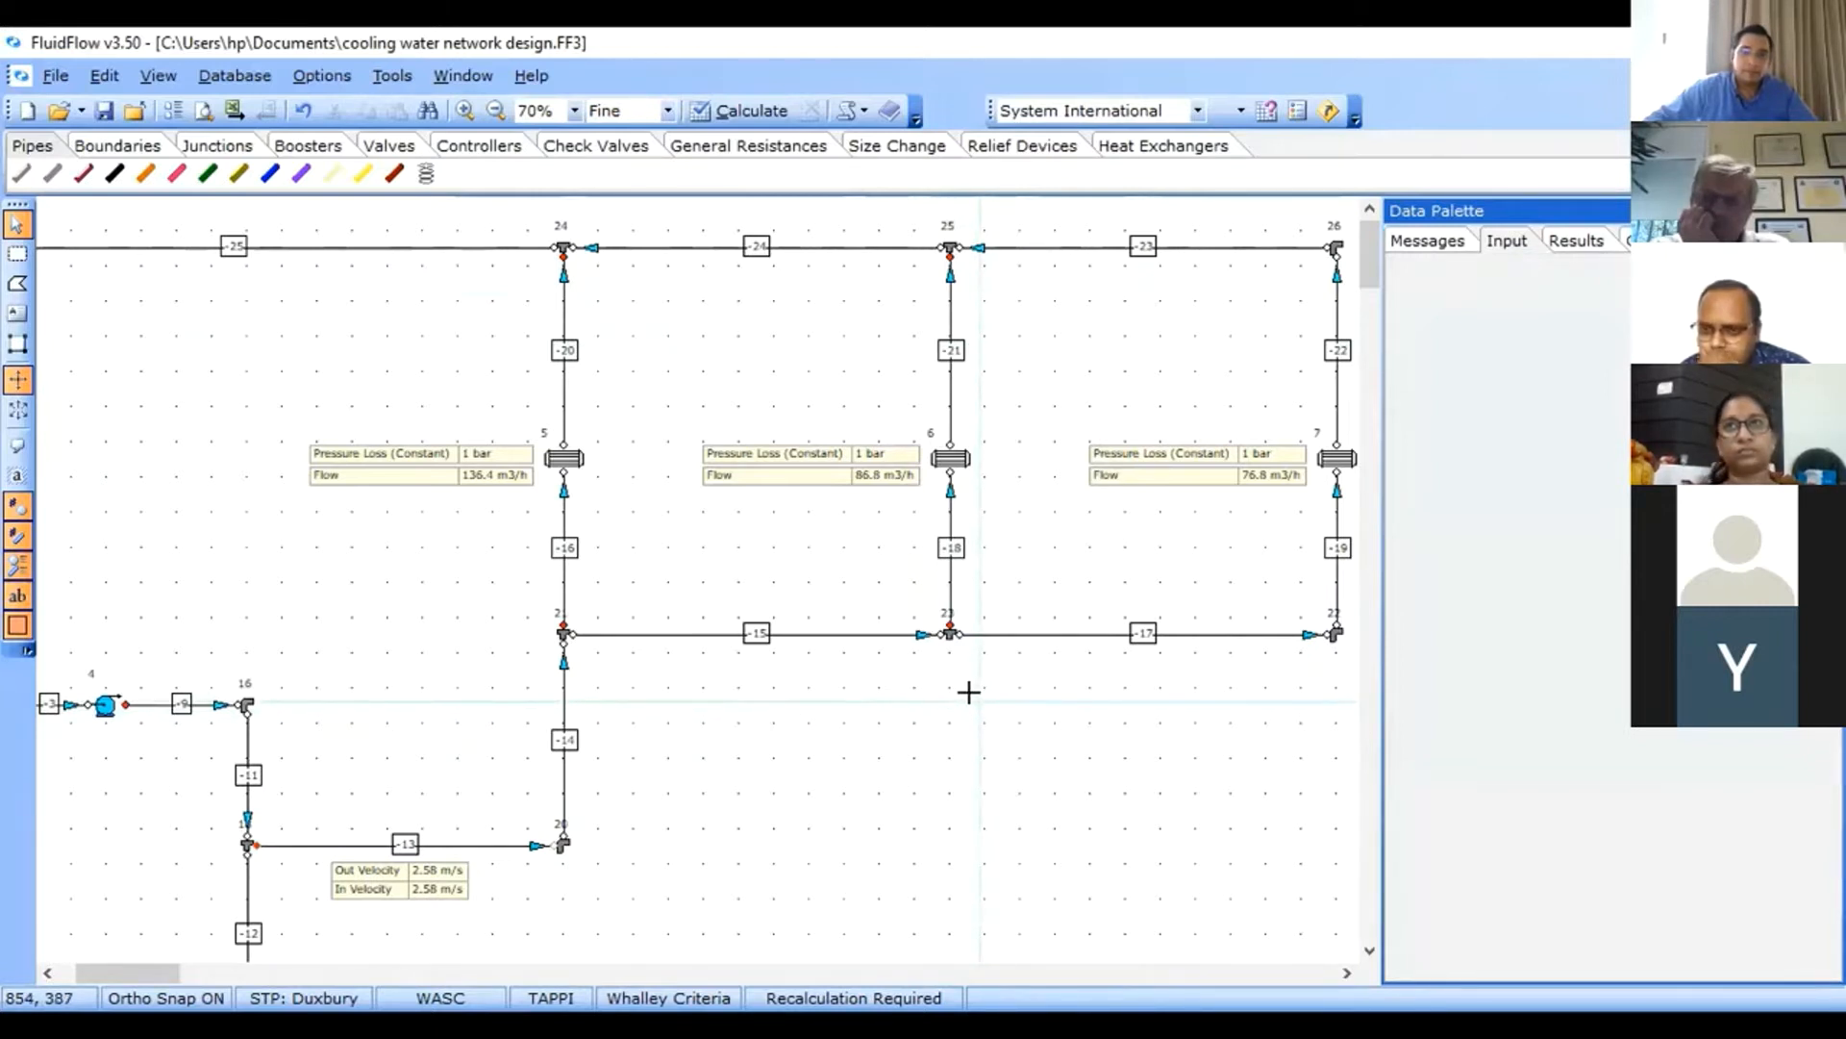
# - Highlight the supply pipes -18 and -19 that feed heat exchangers 6 and 7
pyautogui.click(947, 546)
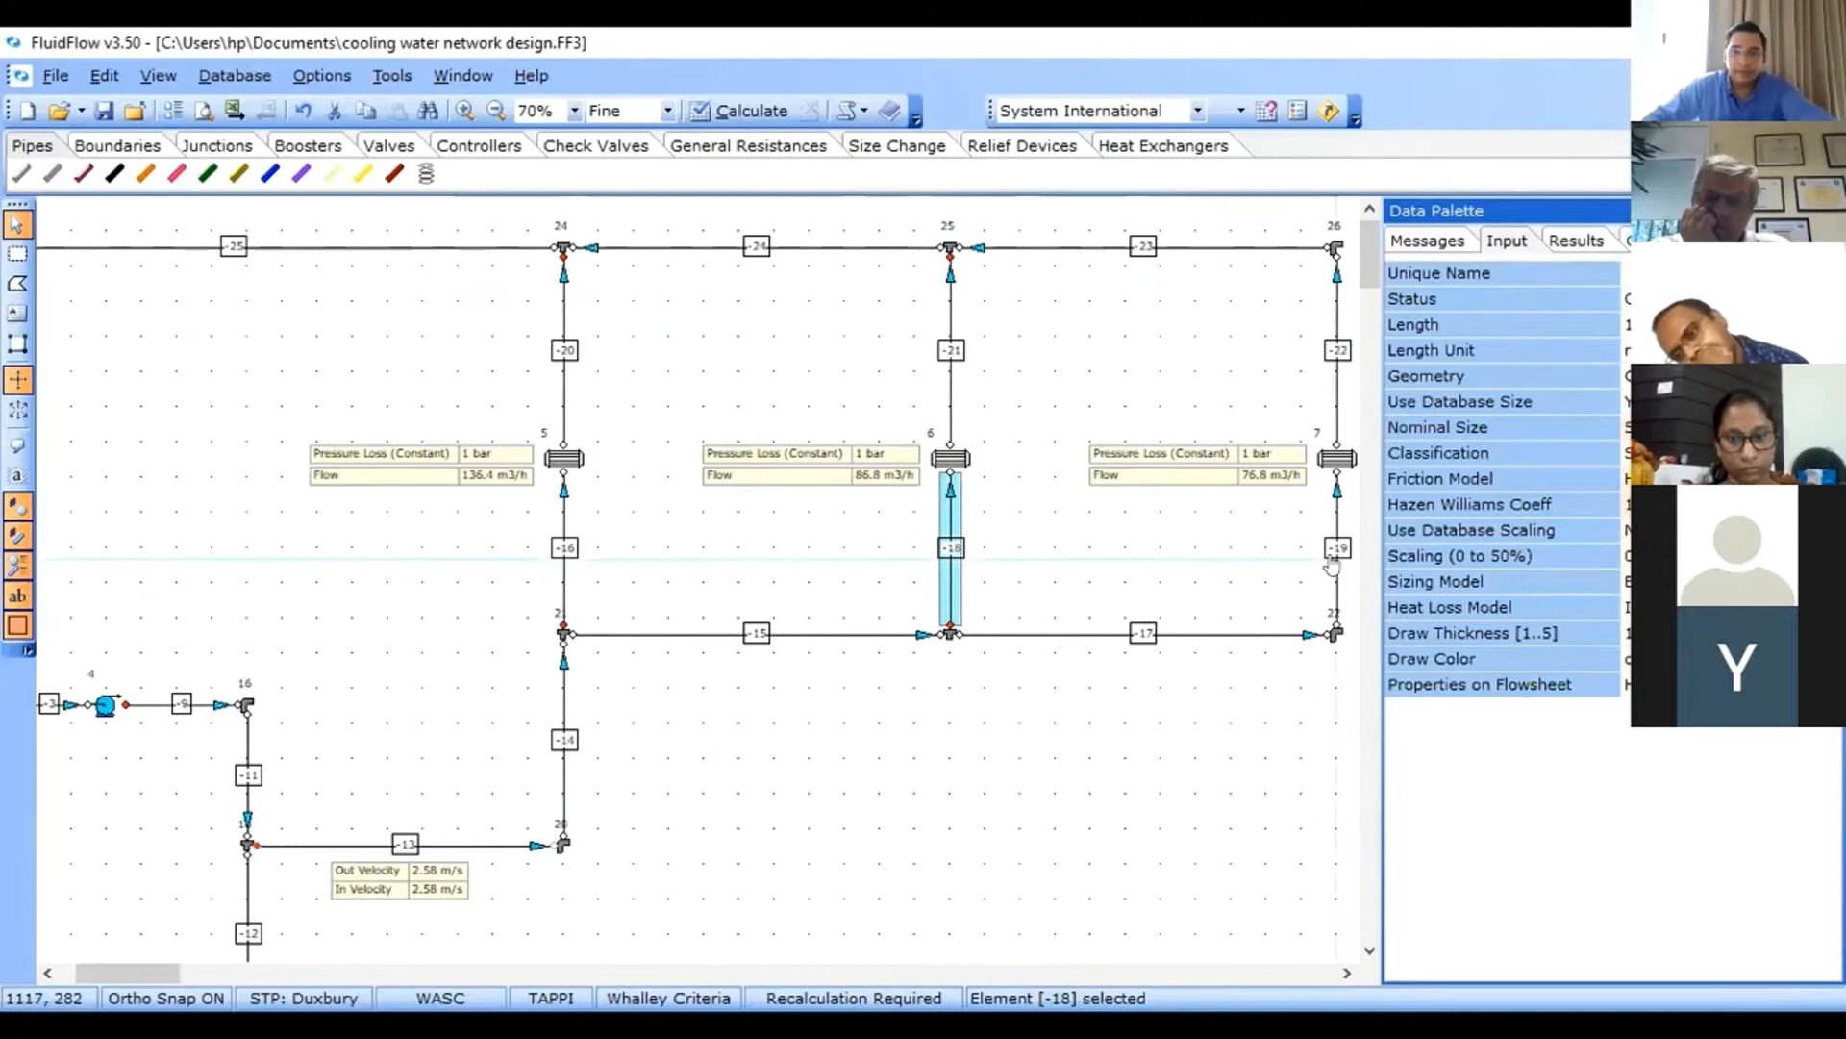
pyautogui.keyDown('shift'); pyautogui.click(1335, 551); pyautogui.keyUp('shift')
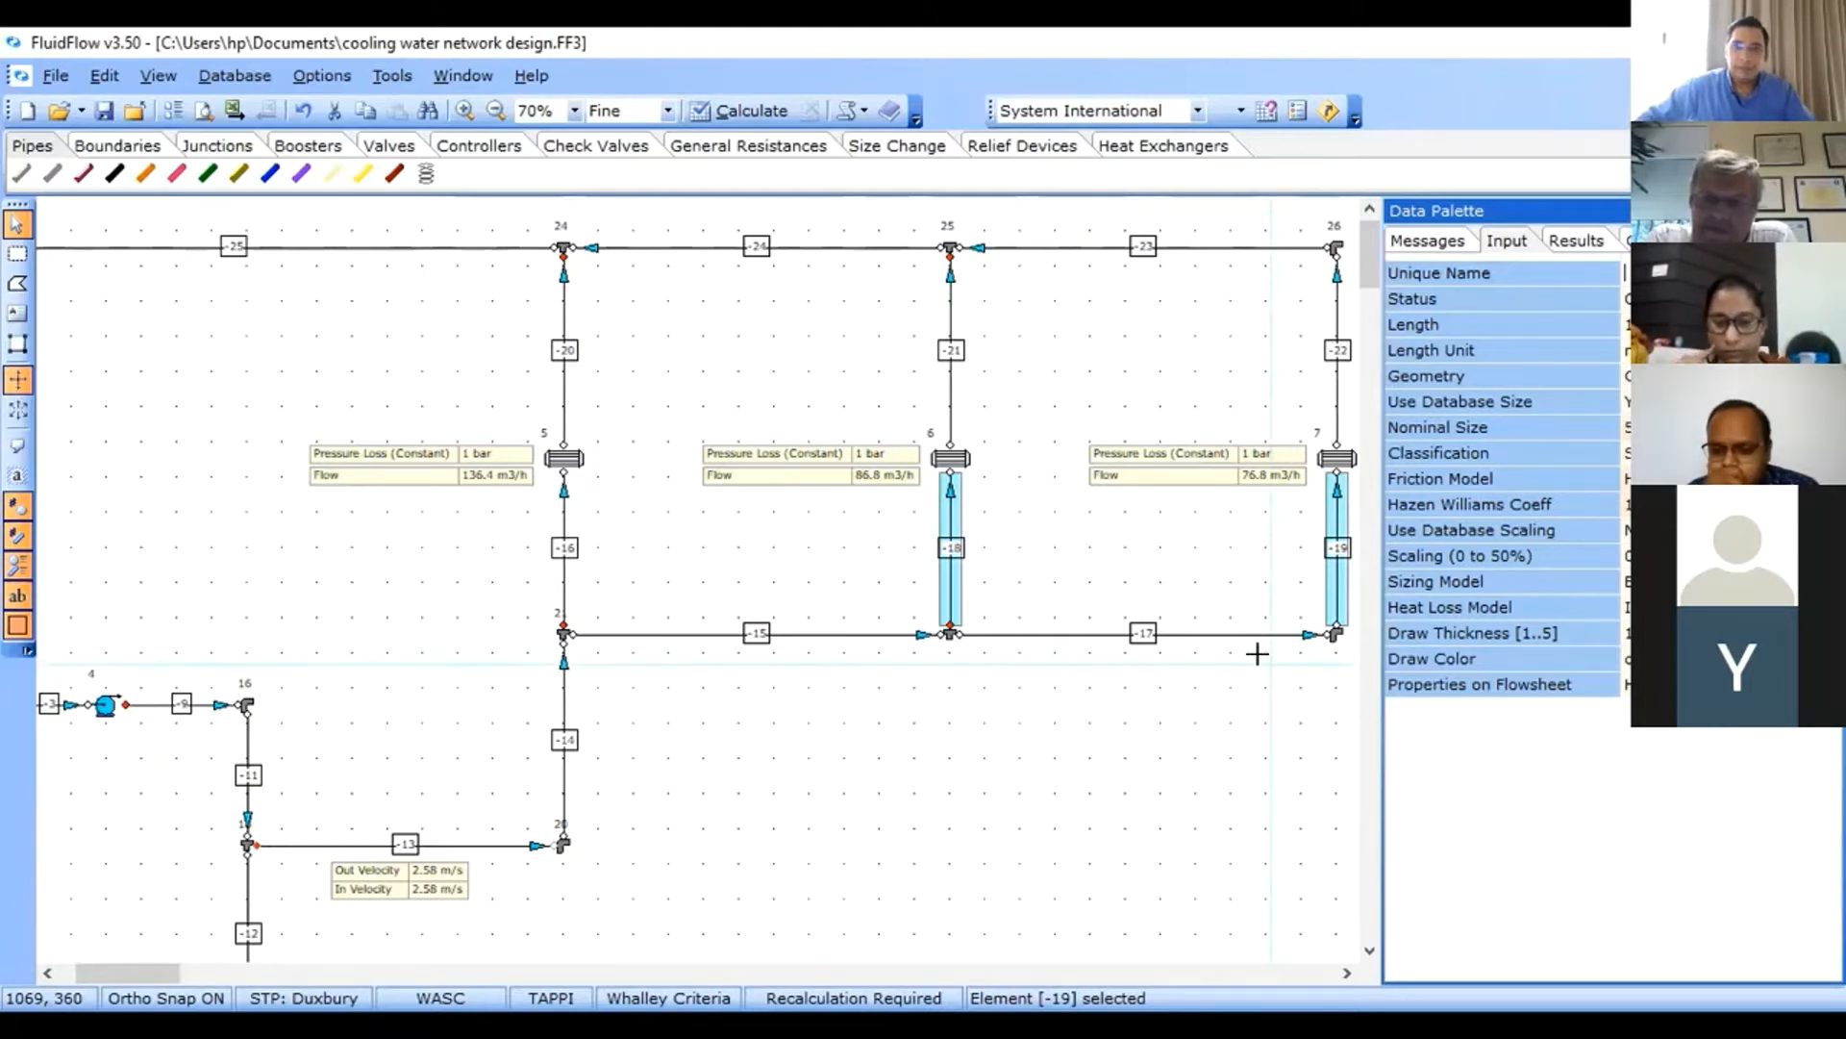
pyautogui.click(1076, 577)
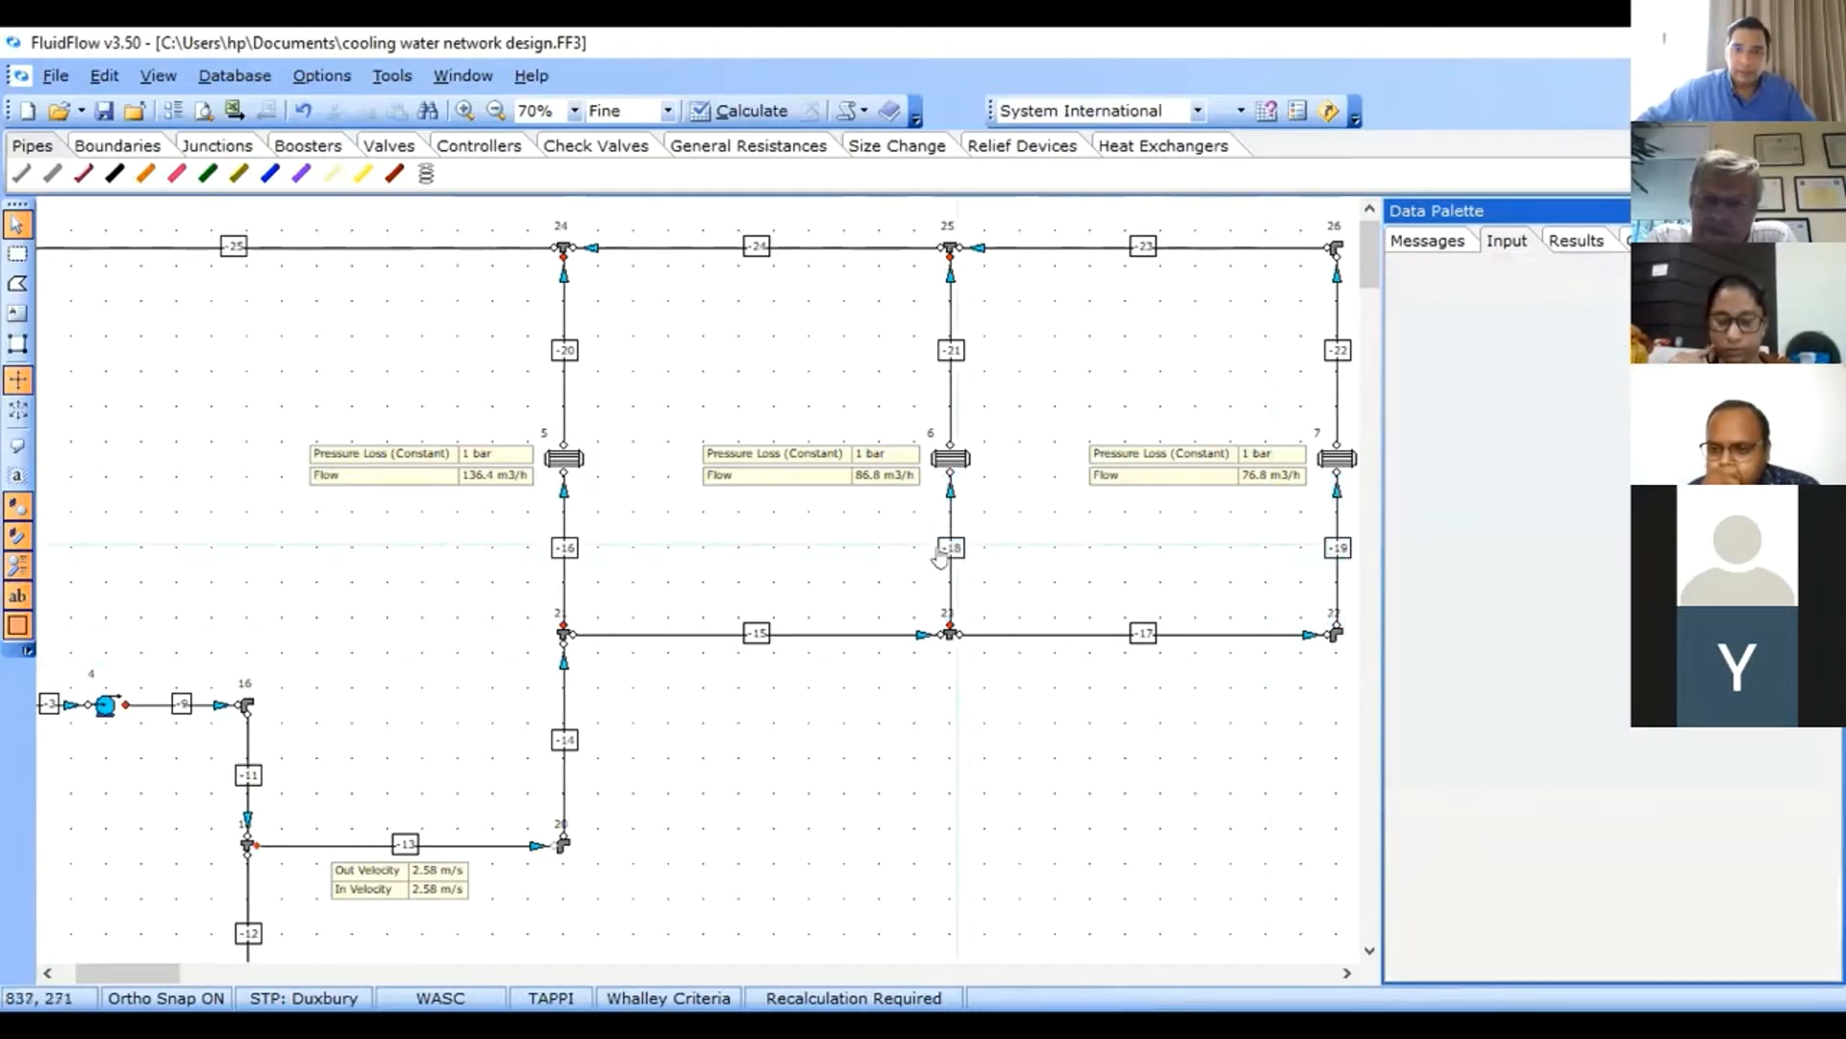
pyautogui.click(947, 553)
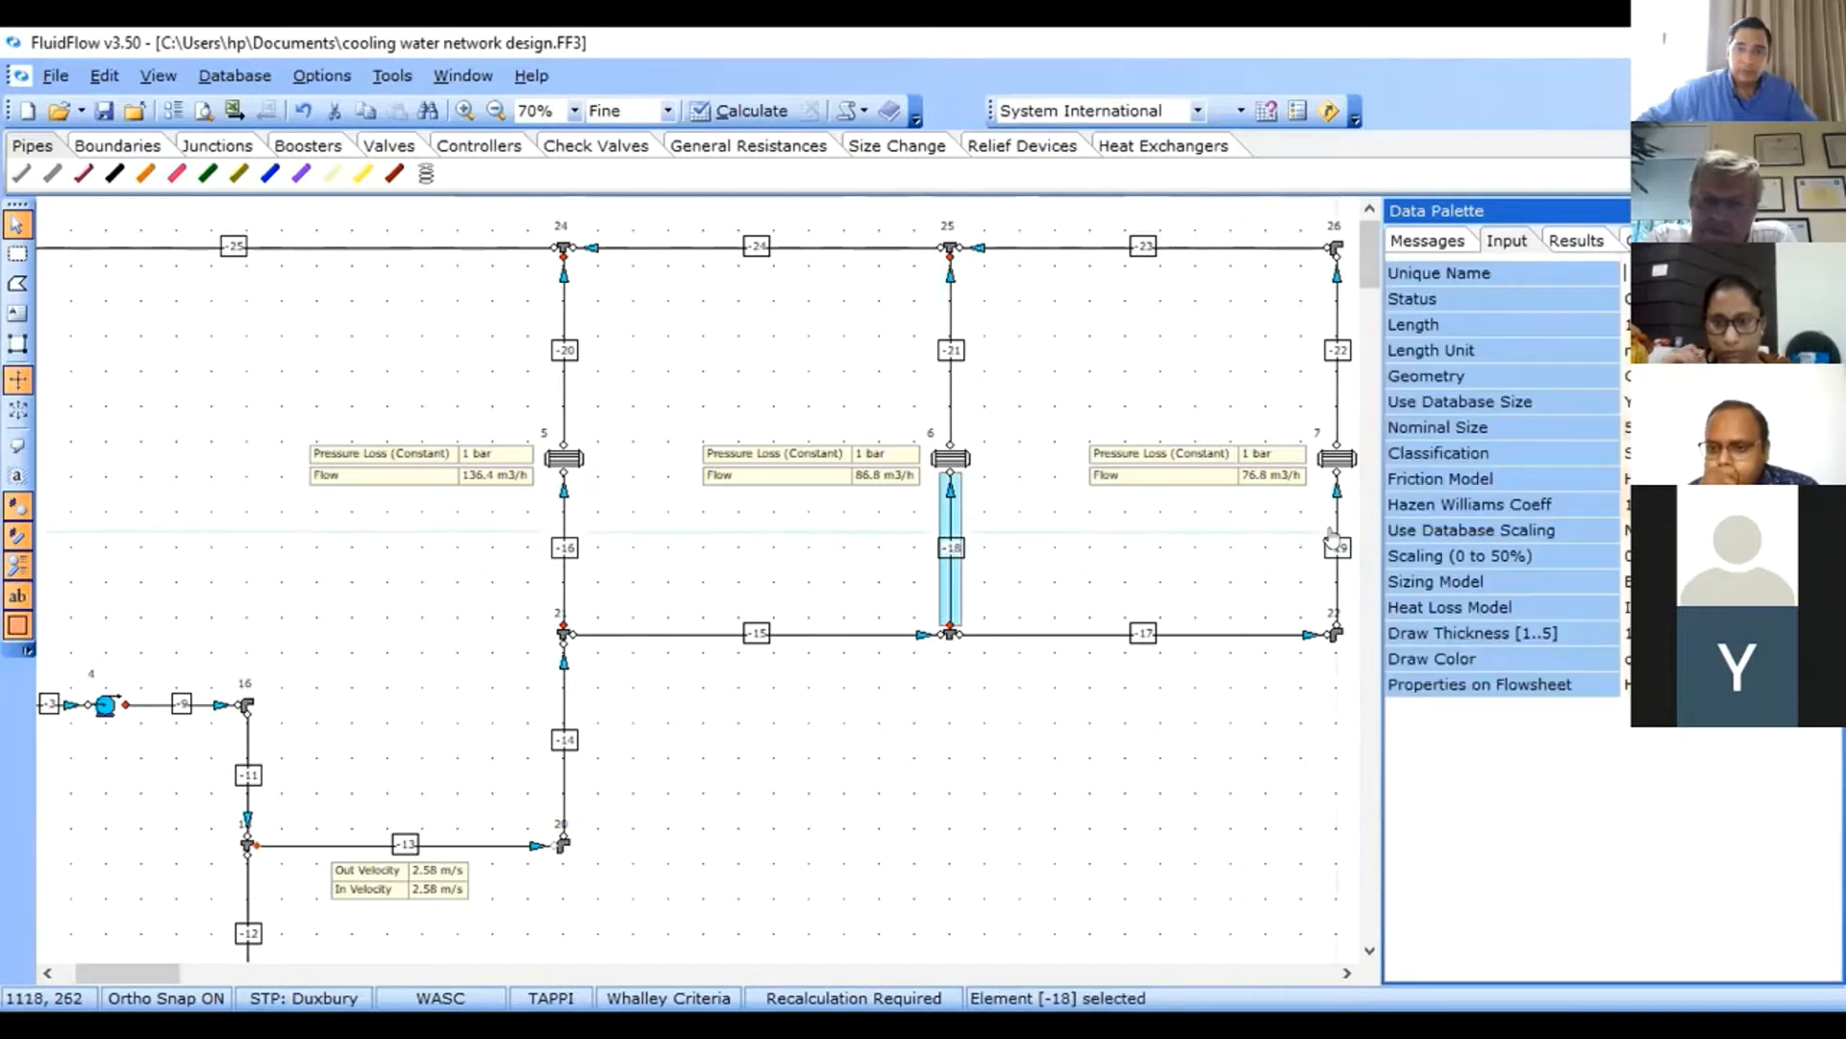
pyautogui.click(1138, 550)
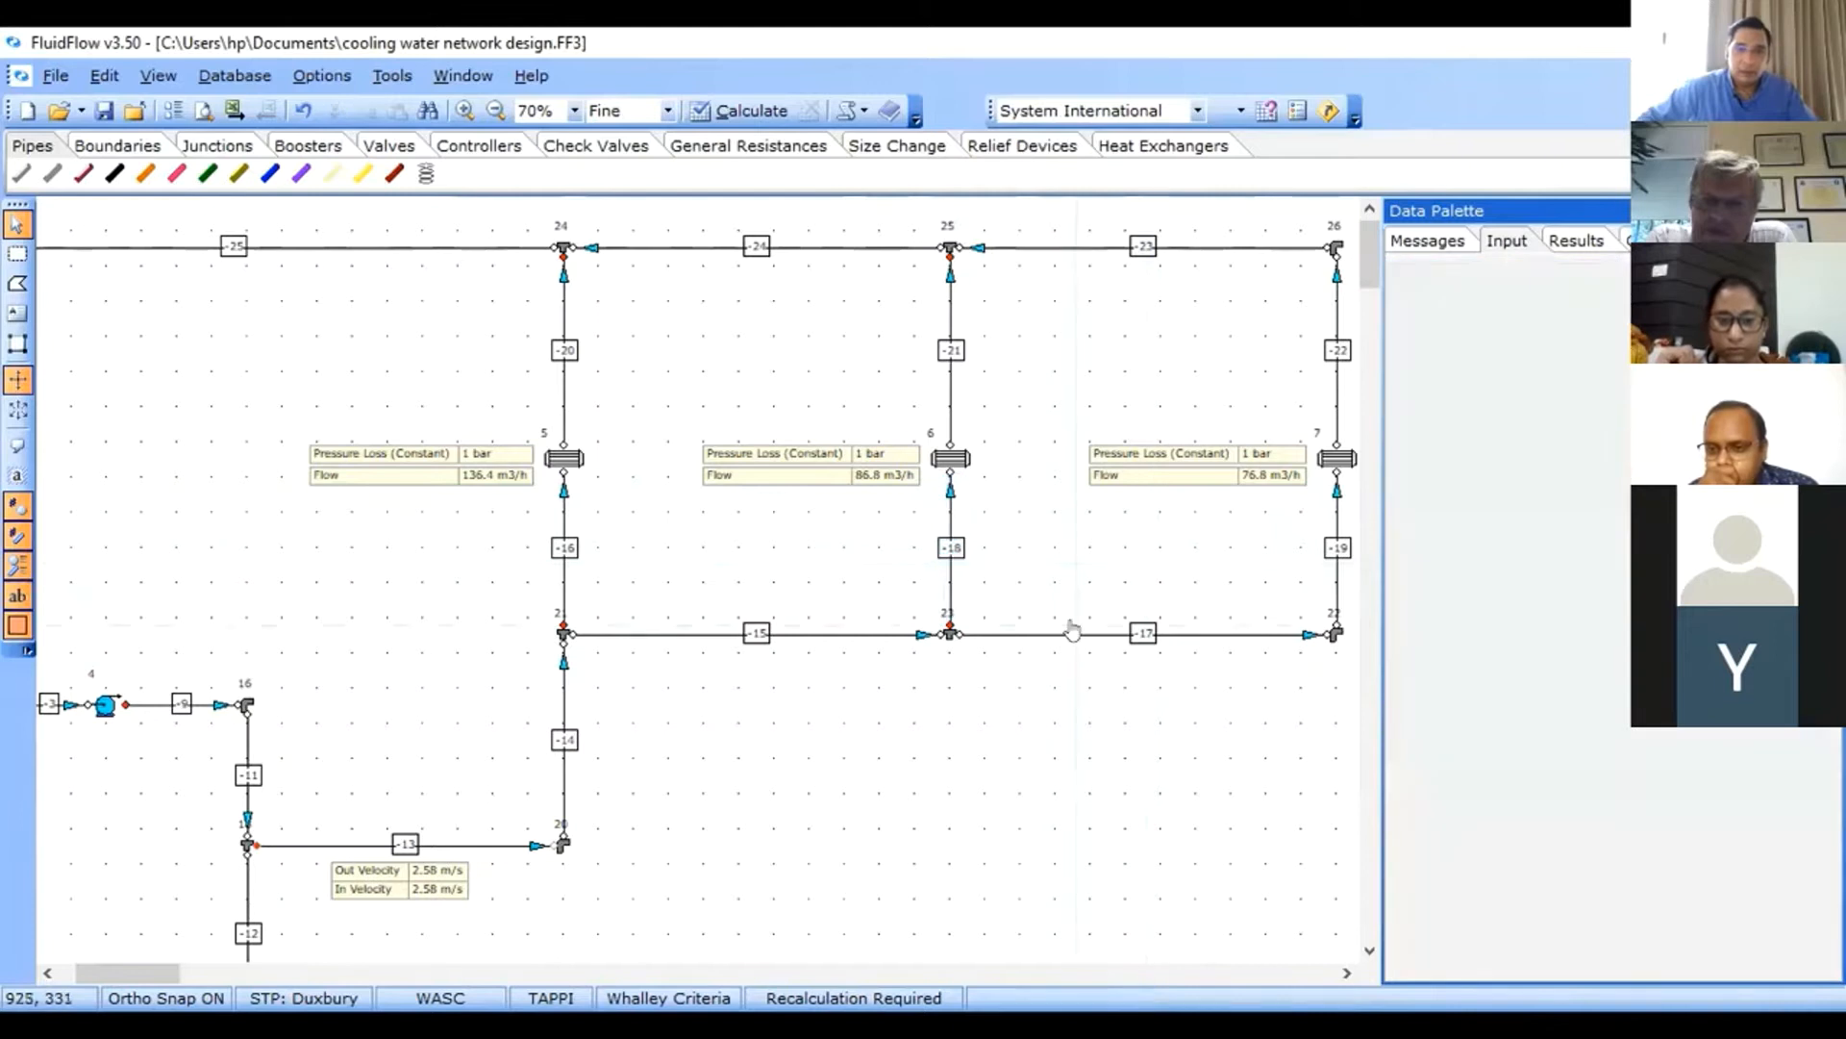
pyautogui.click(947, 582)
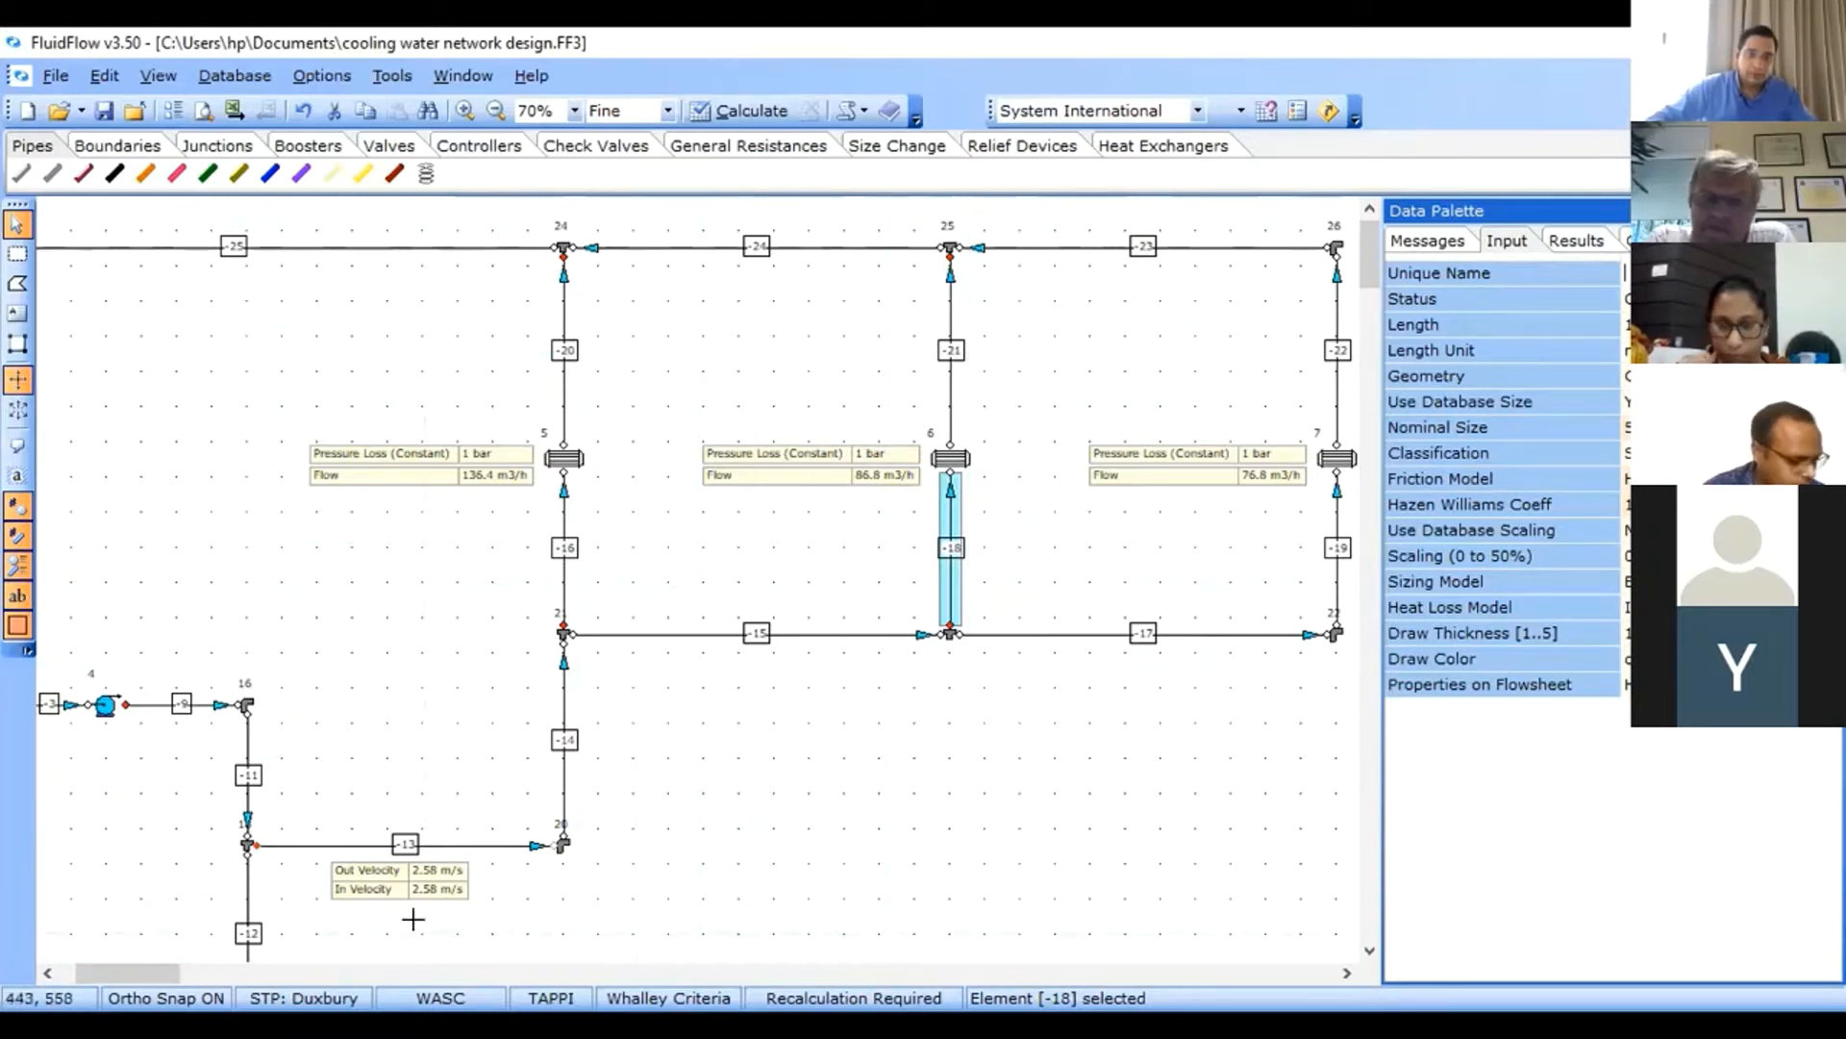
# - Inspect the inputs of pipe -1 upstream of the pumps and pipe -13 downstream of them
pyautogui.hscroll(-3, 558, 769)
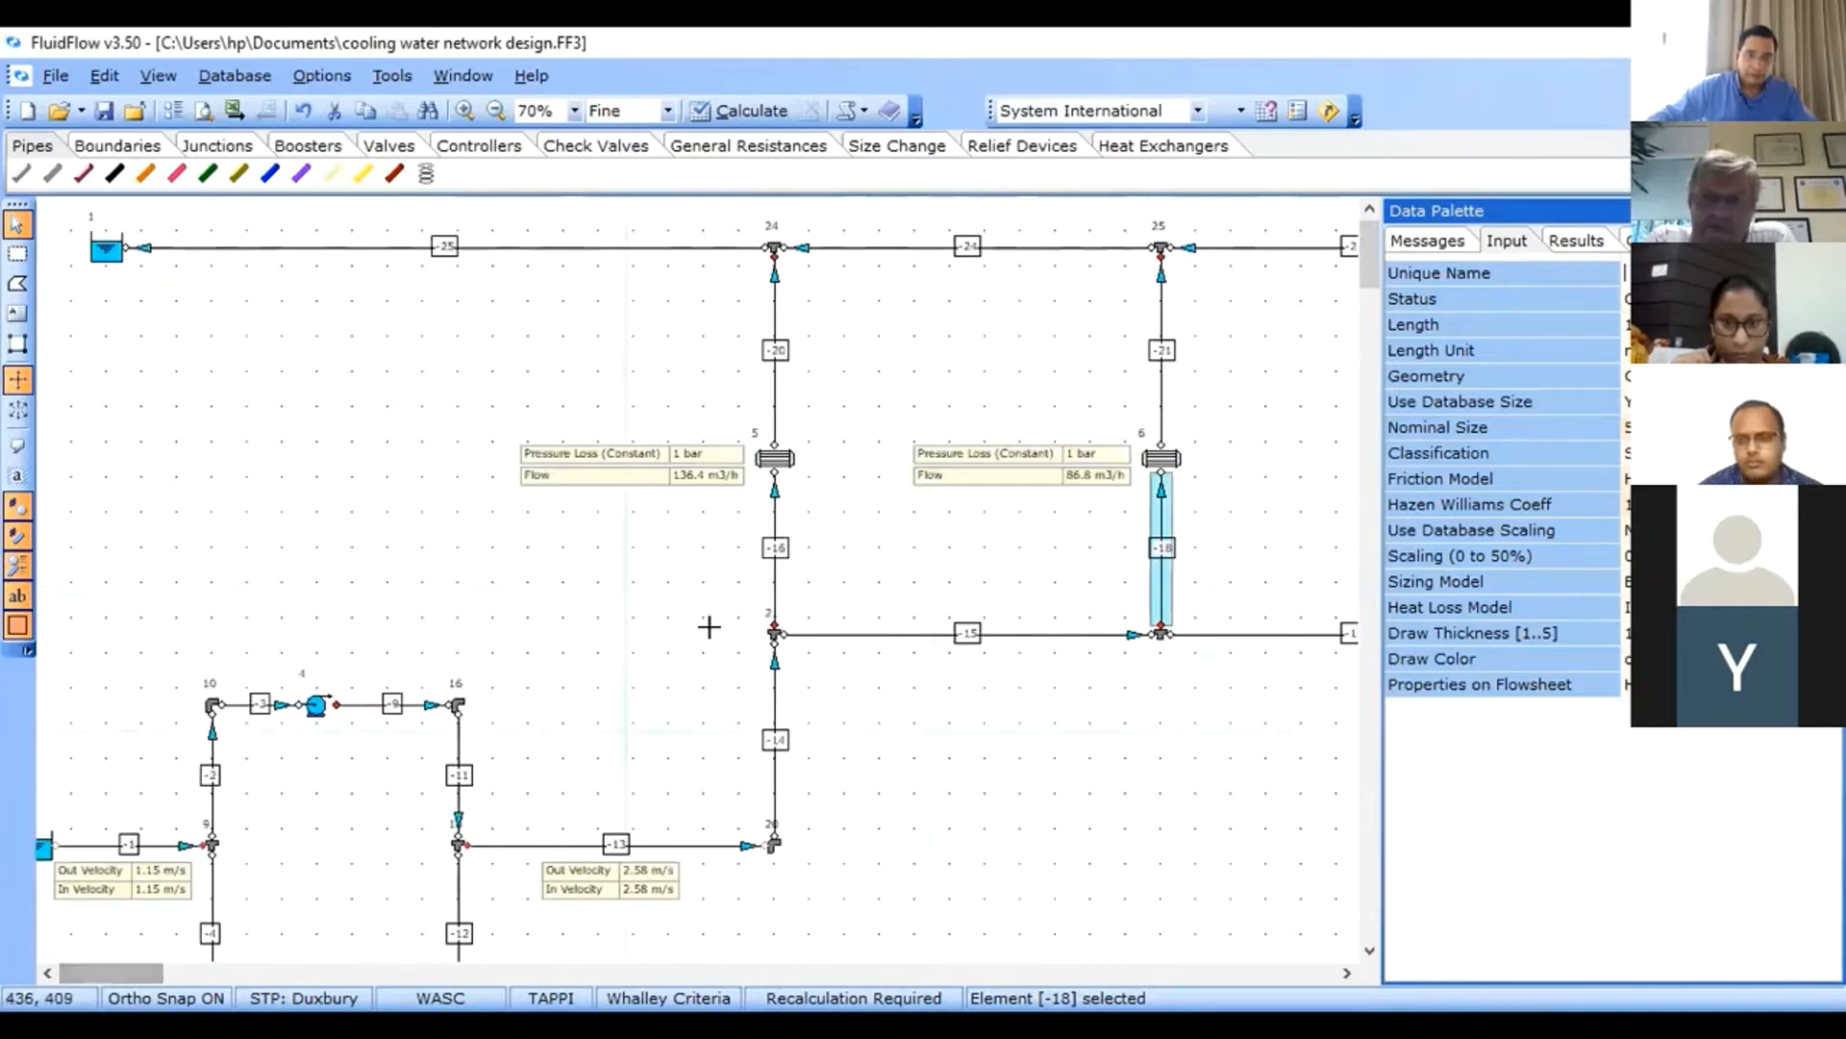
pyautogui.scroll(-3, 709, 626)
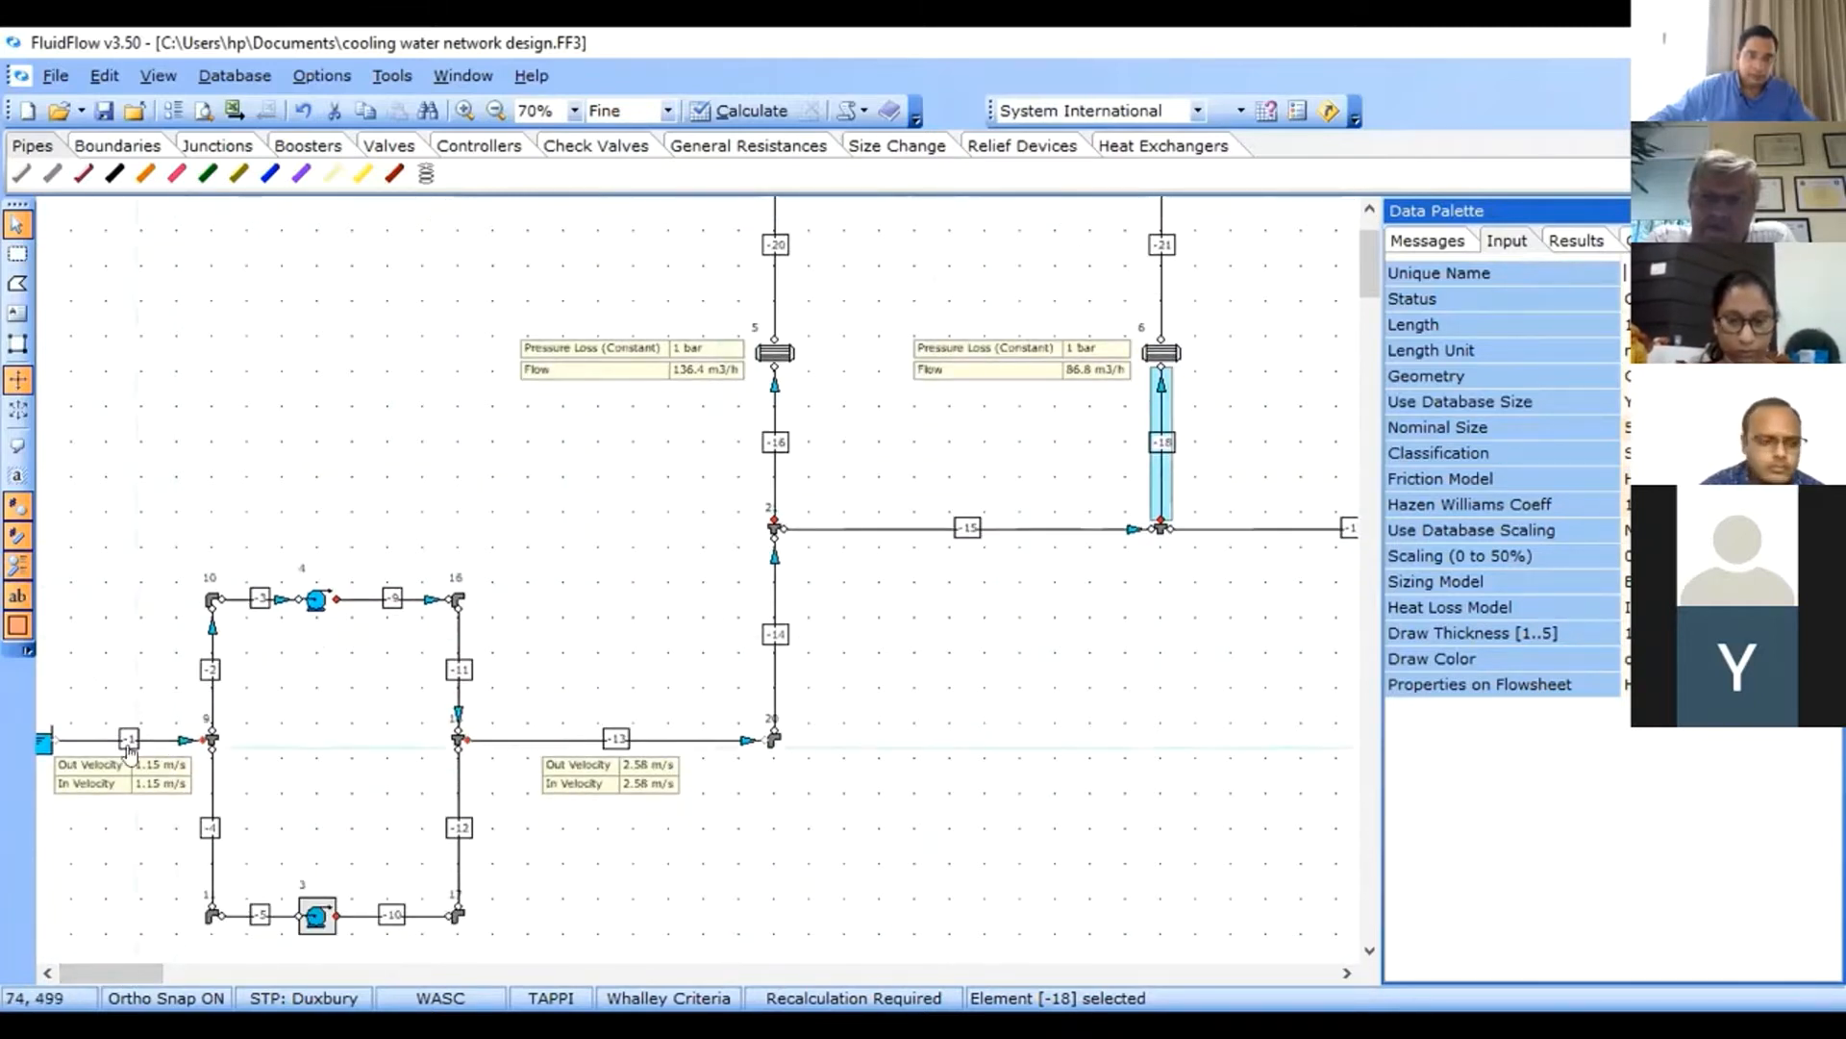
pyautogui.click(130, 742)
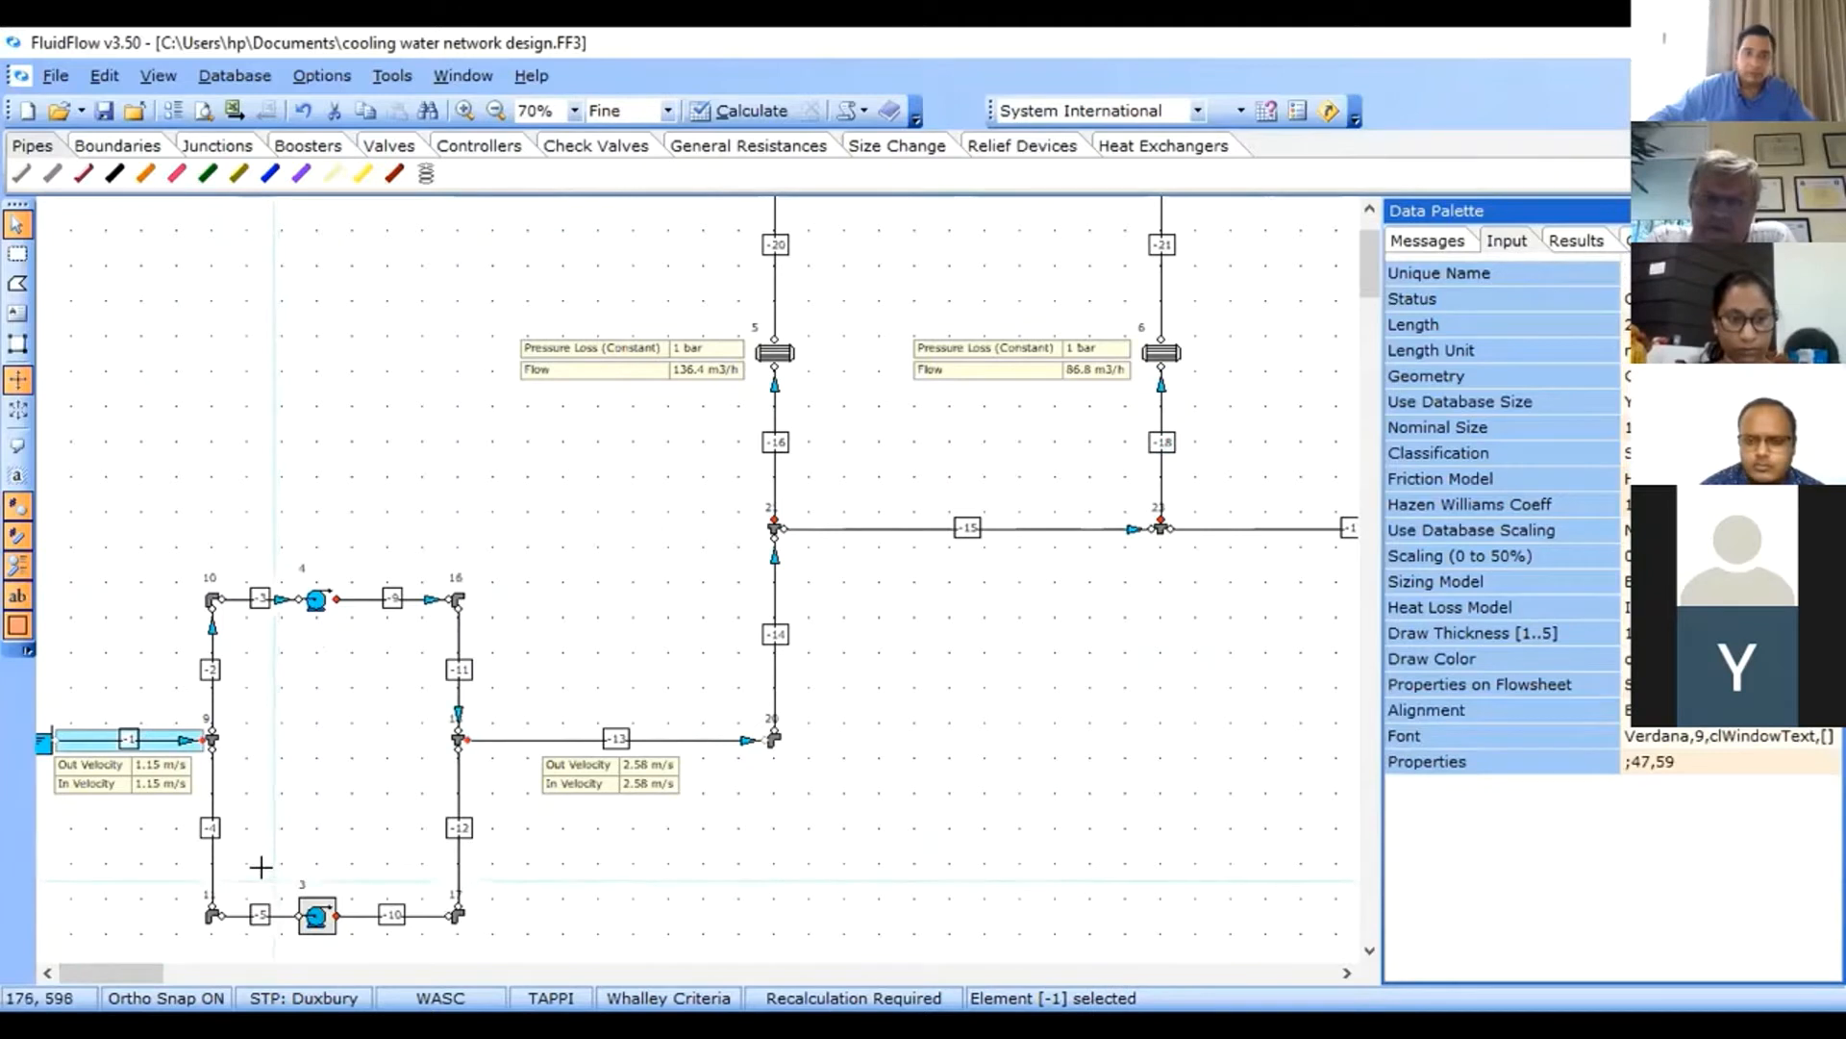
pyautogui.click(715, 740)
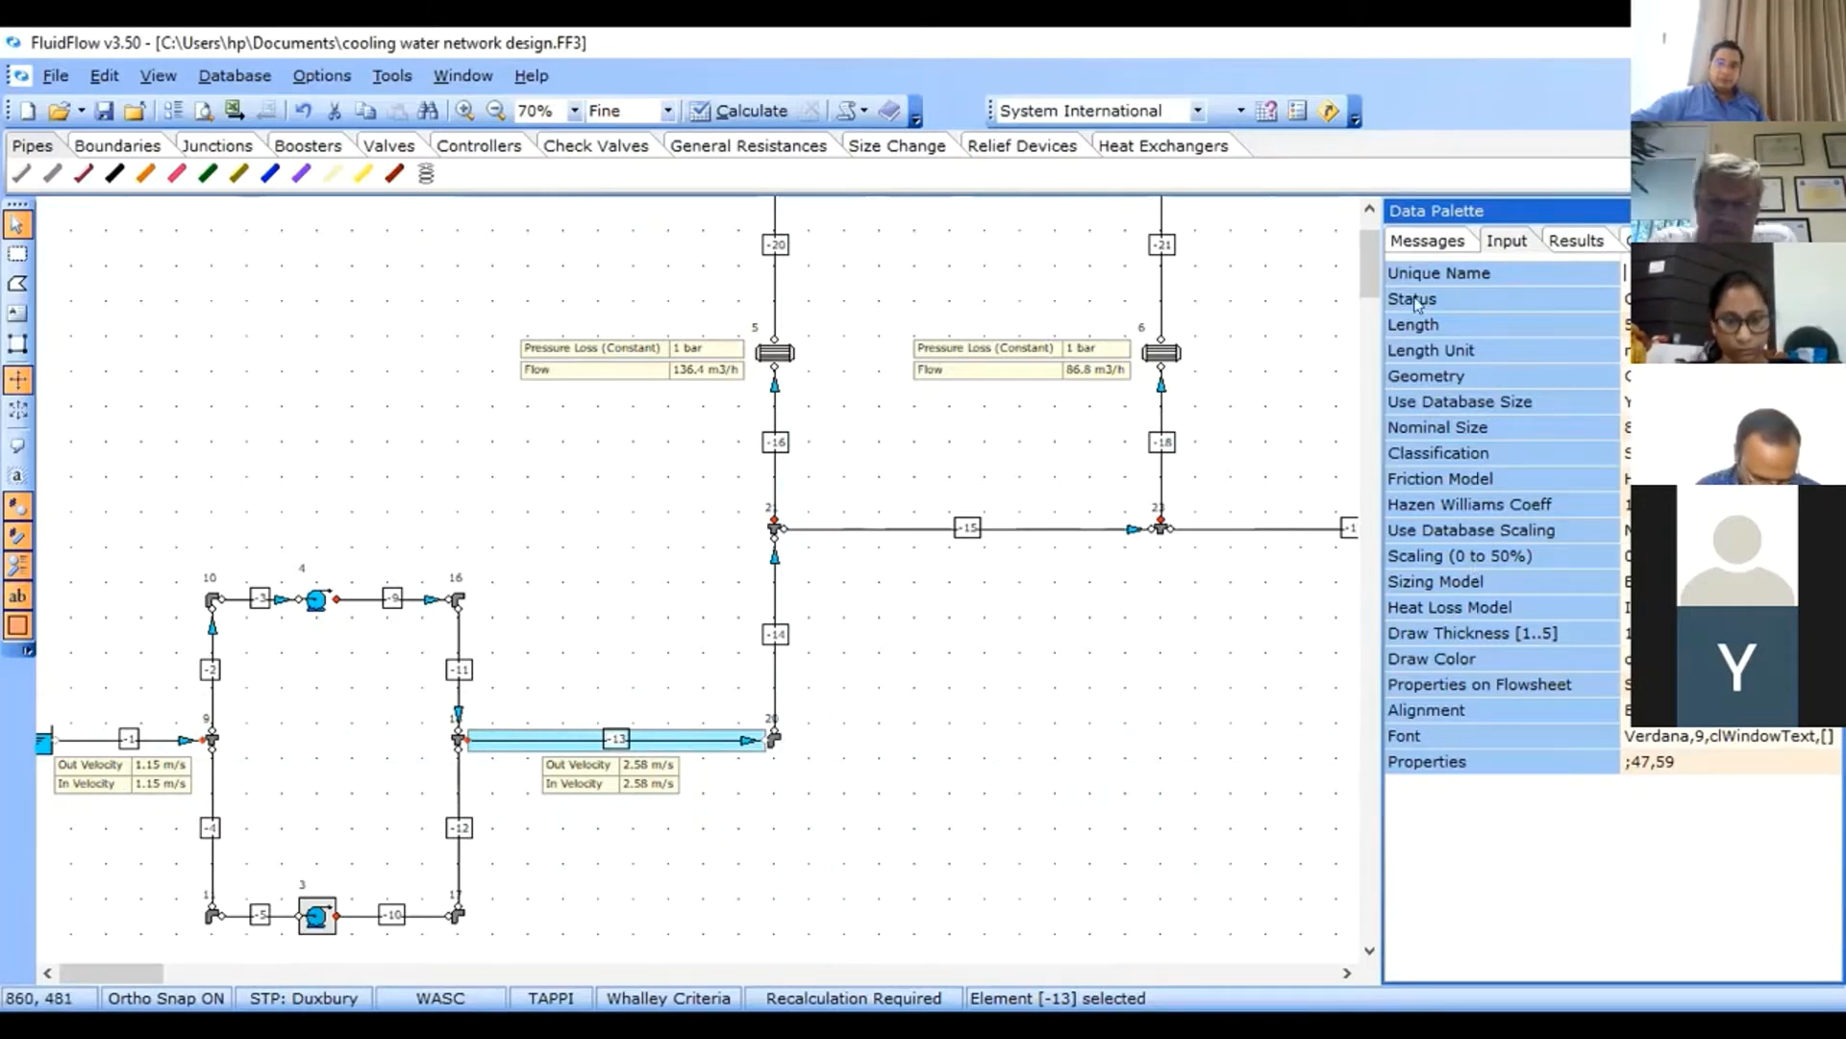
# - Insert an orifice plate in each of the return pipes -20, -21 and -22 above heat exchangers 5, 6 and 7
pyautogui.click(1370, 210)
pyautogui.click(1369, 210)
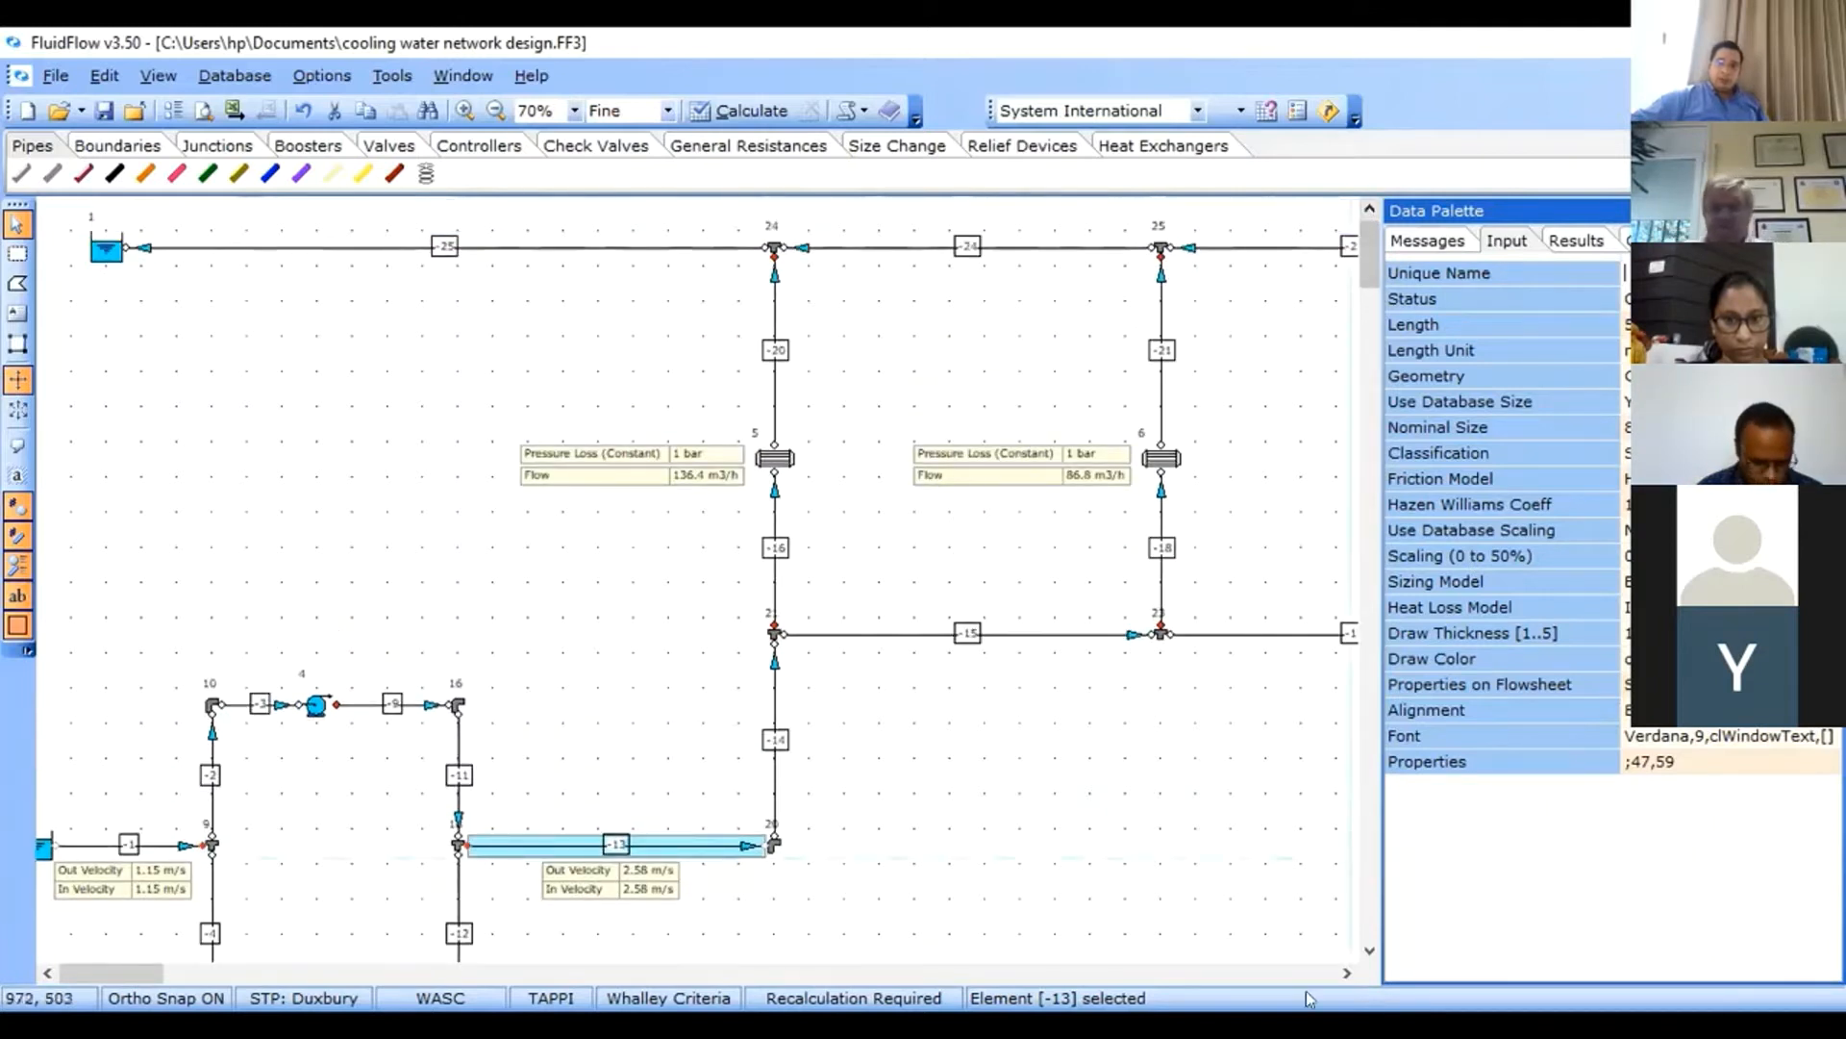
pyautogui.click(1350, 973)
pyautogui.click(1349, 973)
pyautogui.click(1350, 973)
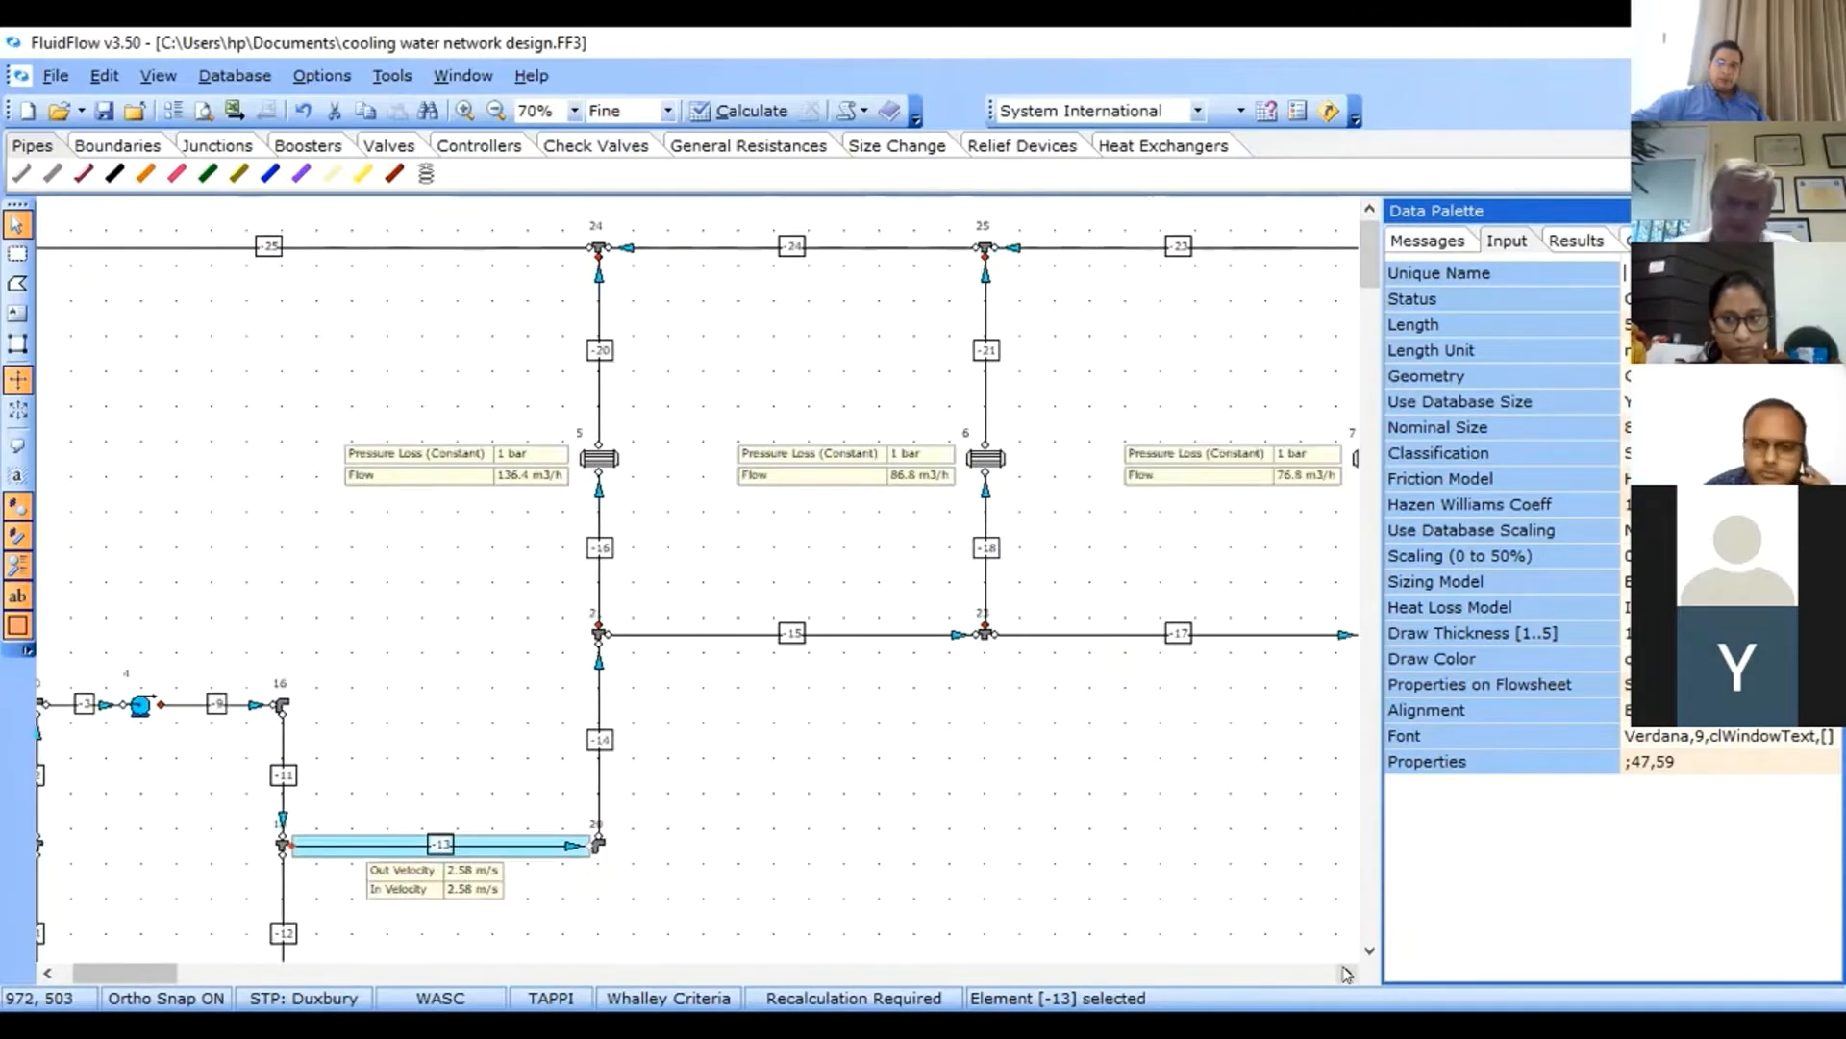
pyautogui.click(1349, 973)
pyautogui.click(1349, 974)
pyautogui.click(1349, 973)
pyautogui.click(1349, 973)
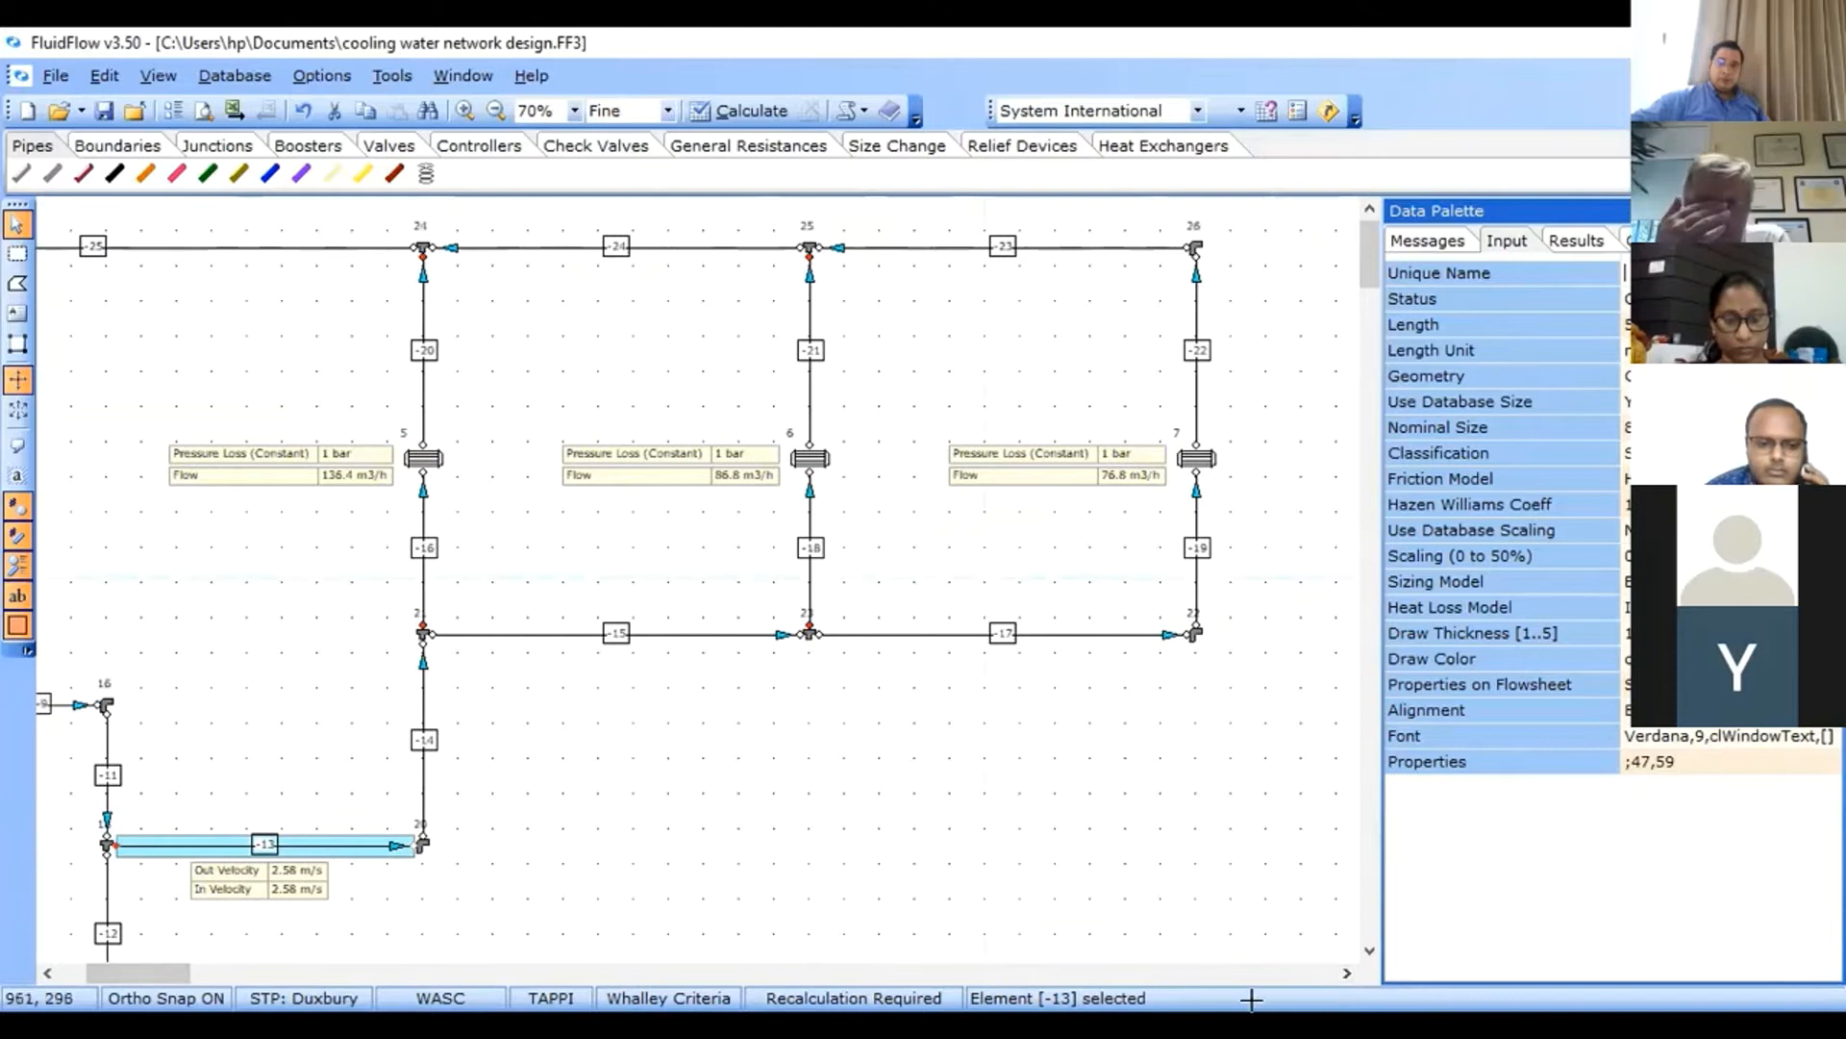
pyautogui.click(895, 145)
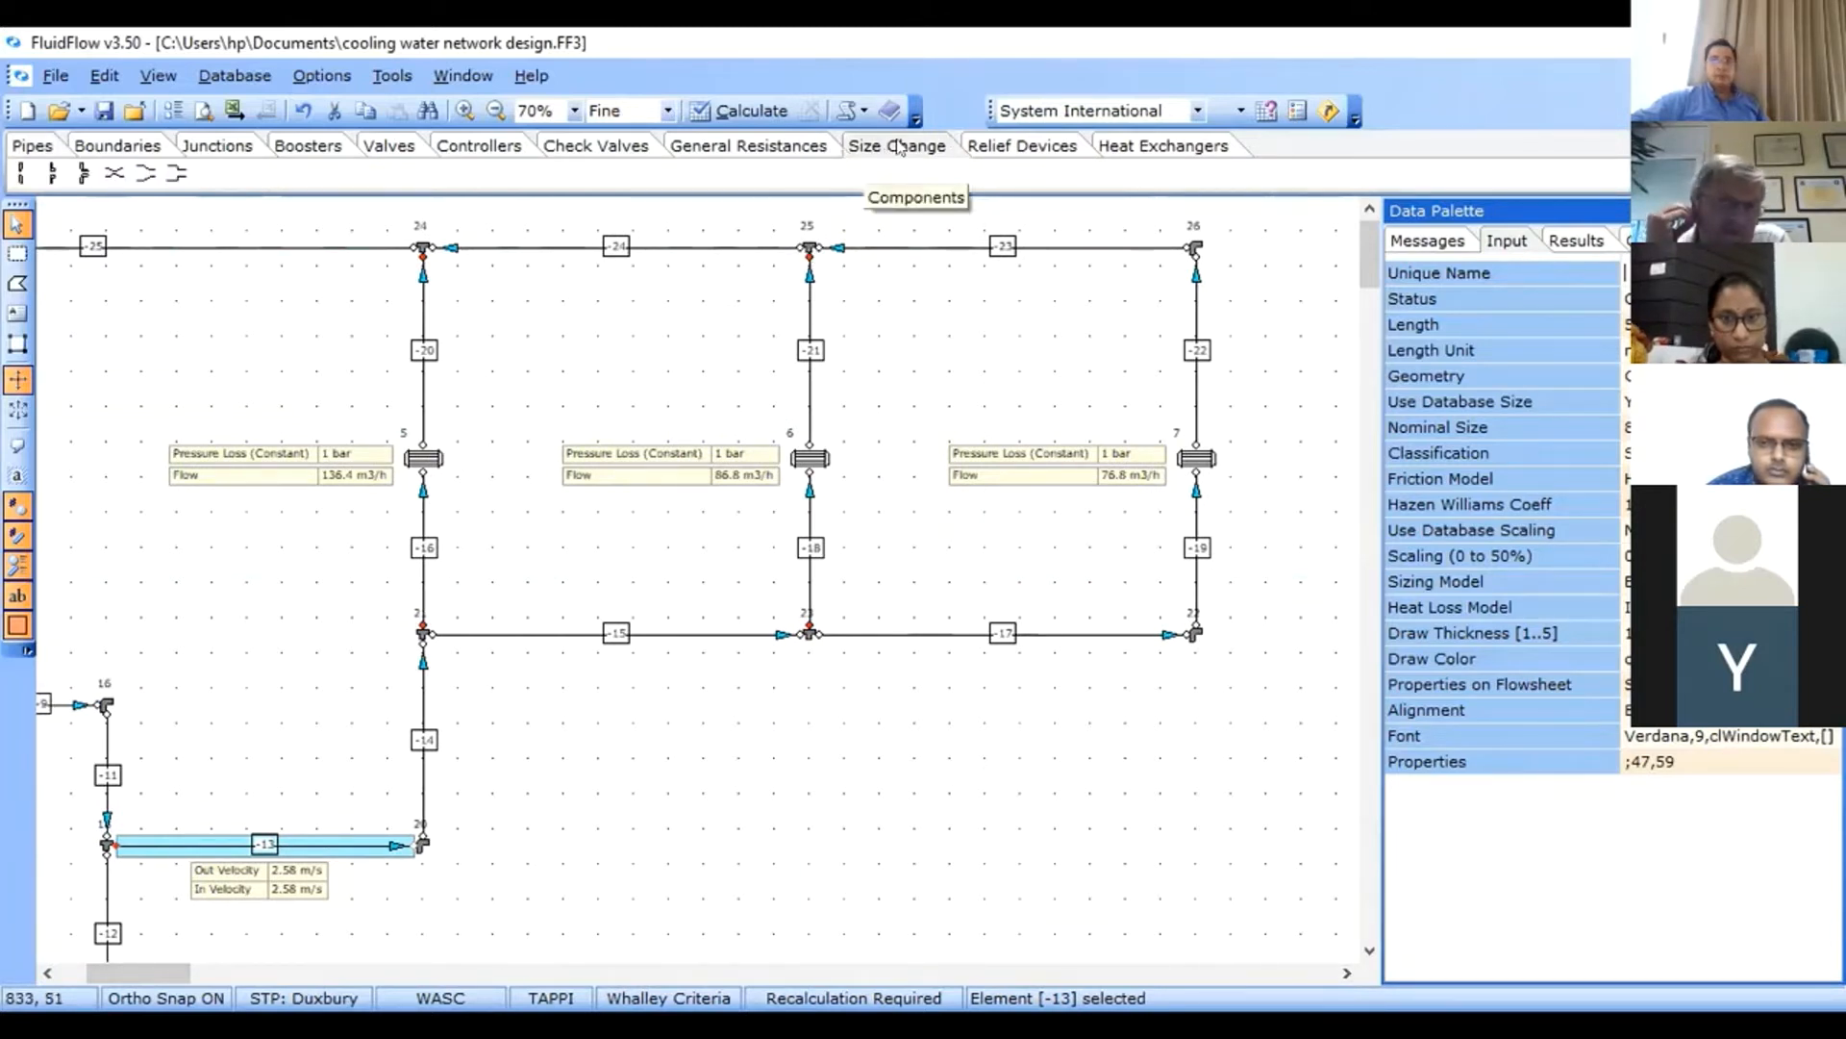
pyautogui.click(15, 174)
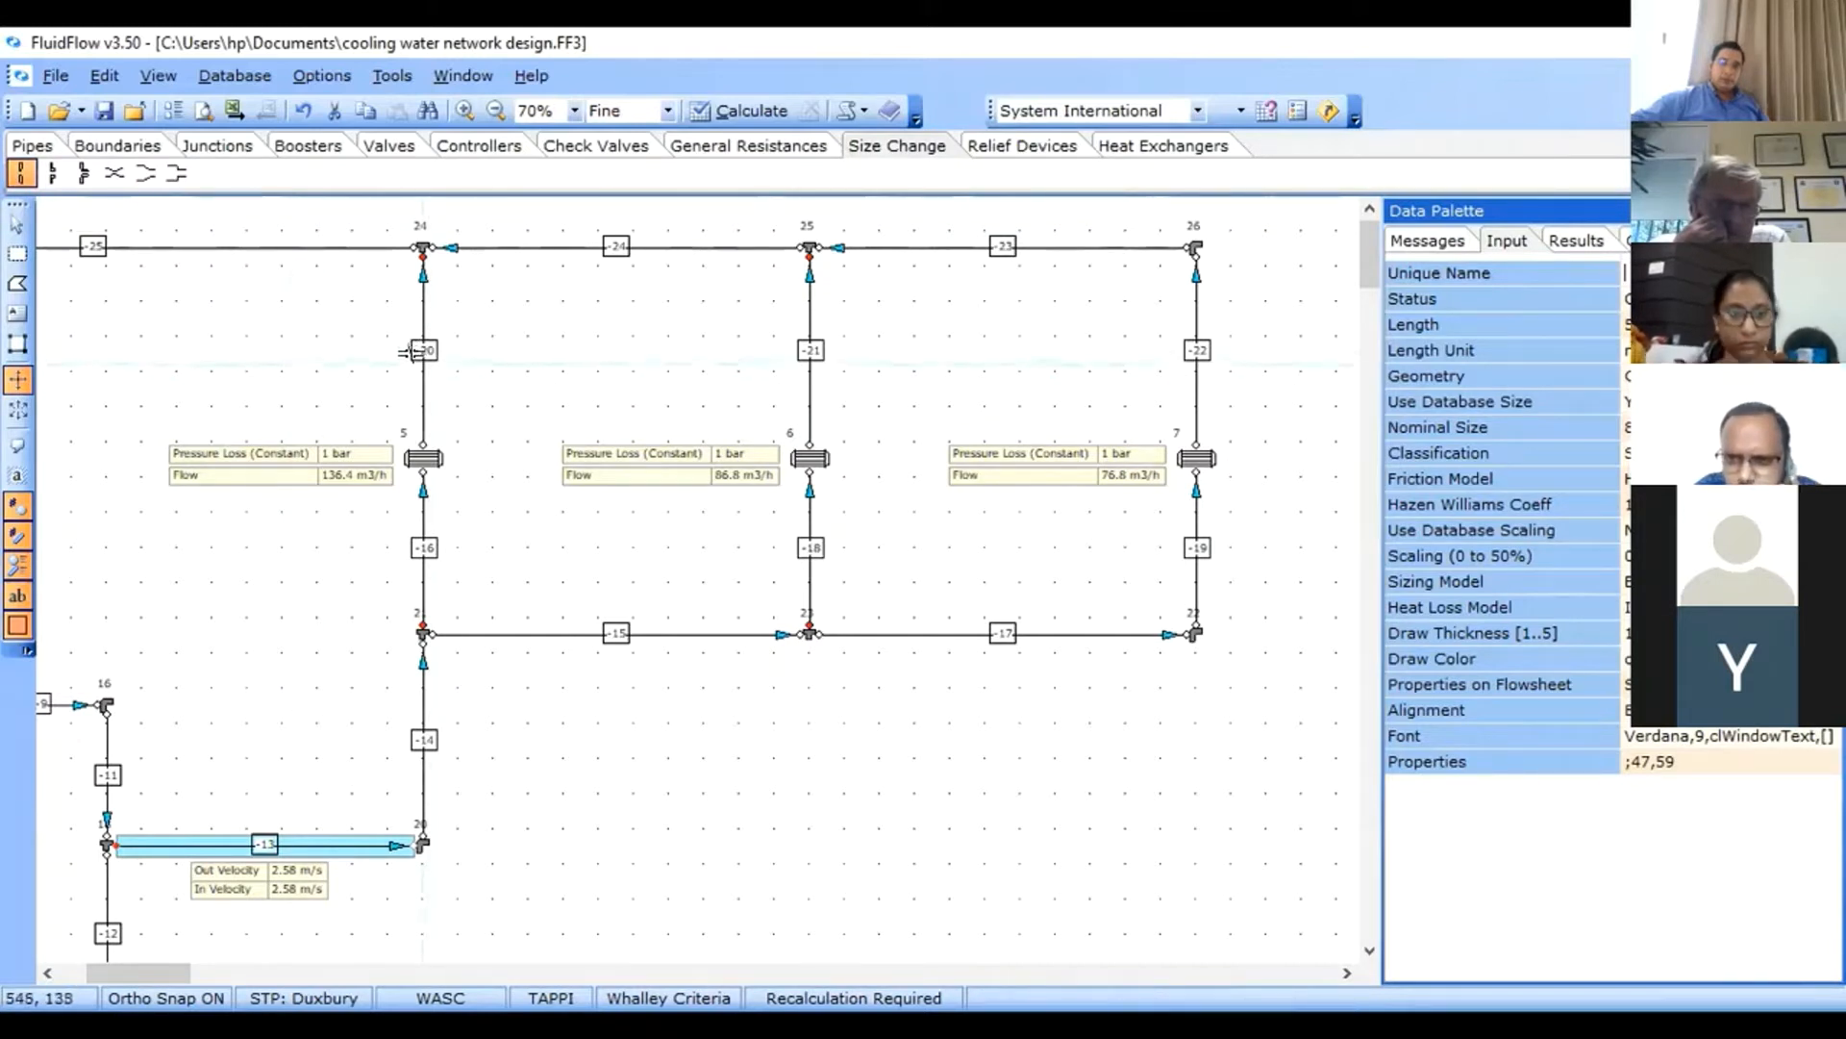
pyautogui.click(409, 348)
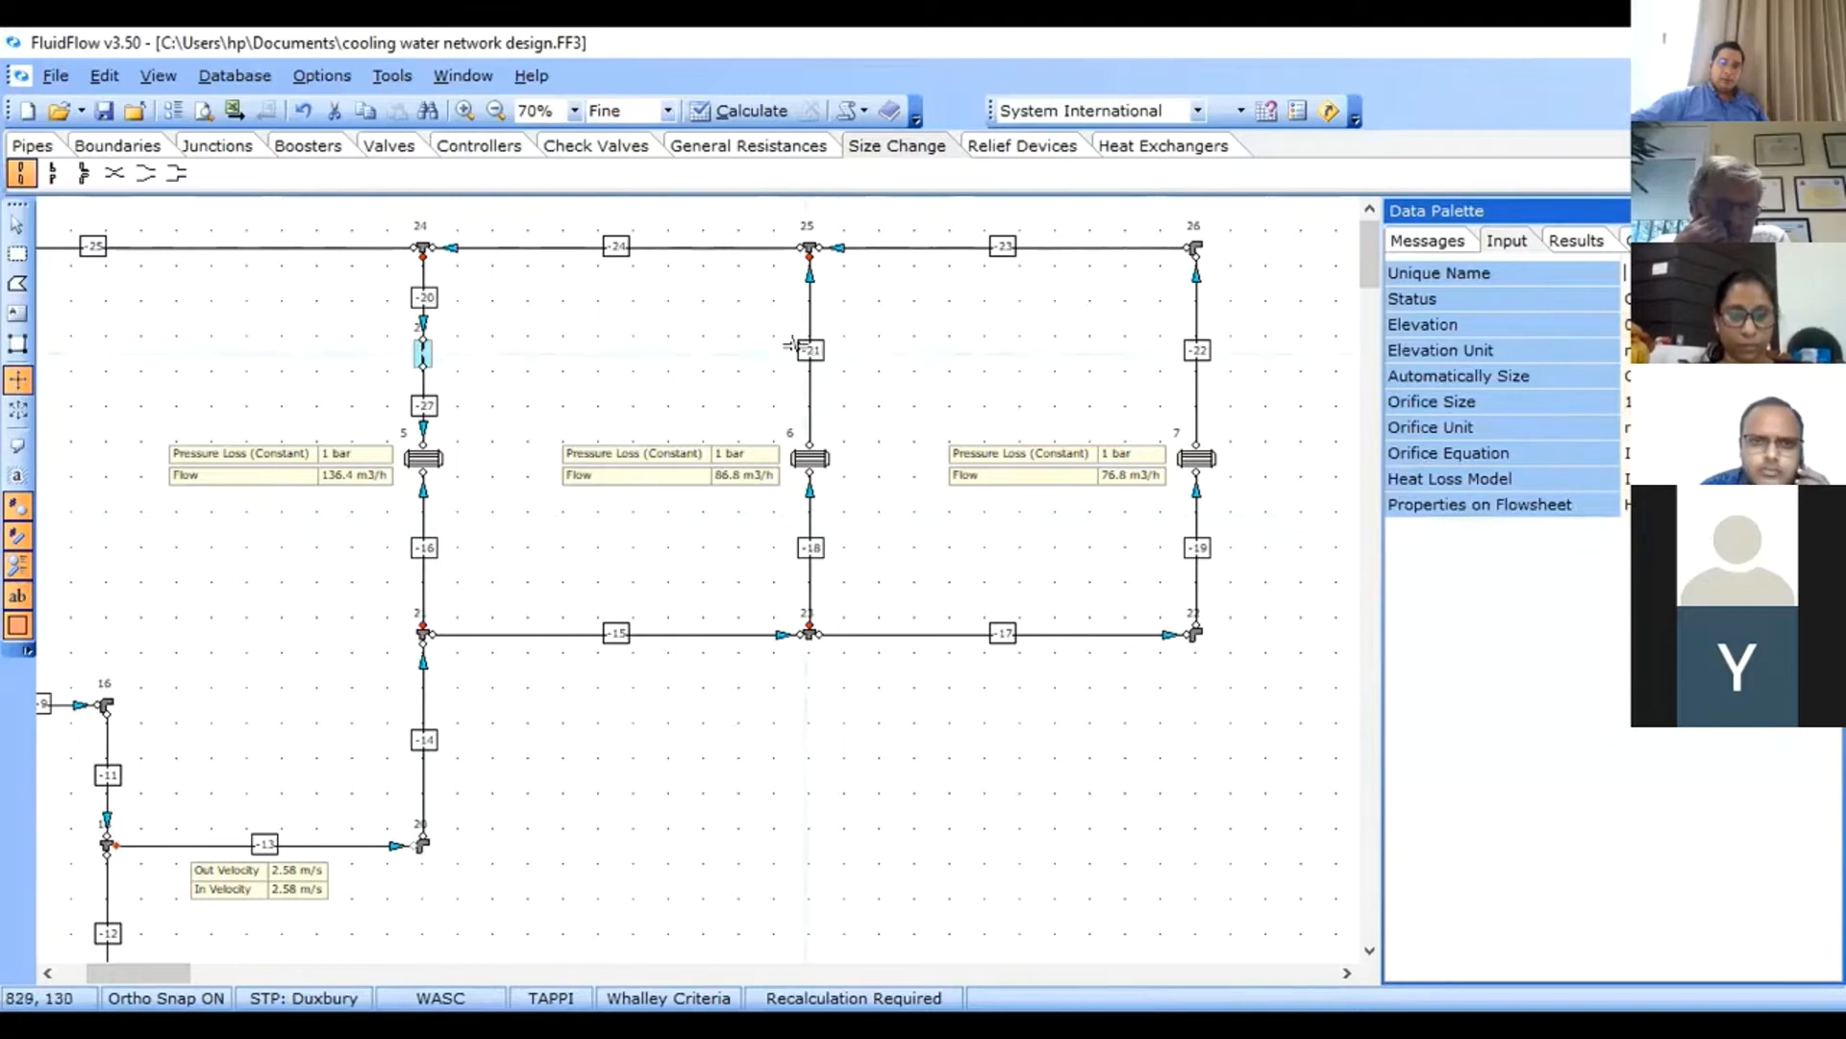
pyautogui.click(822, 352)
pyautogui.click(1190, 354)
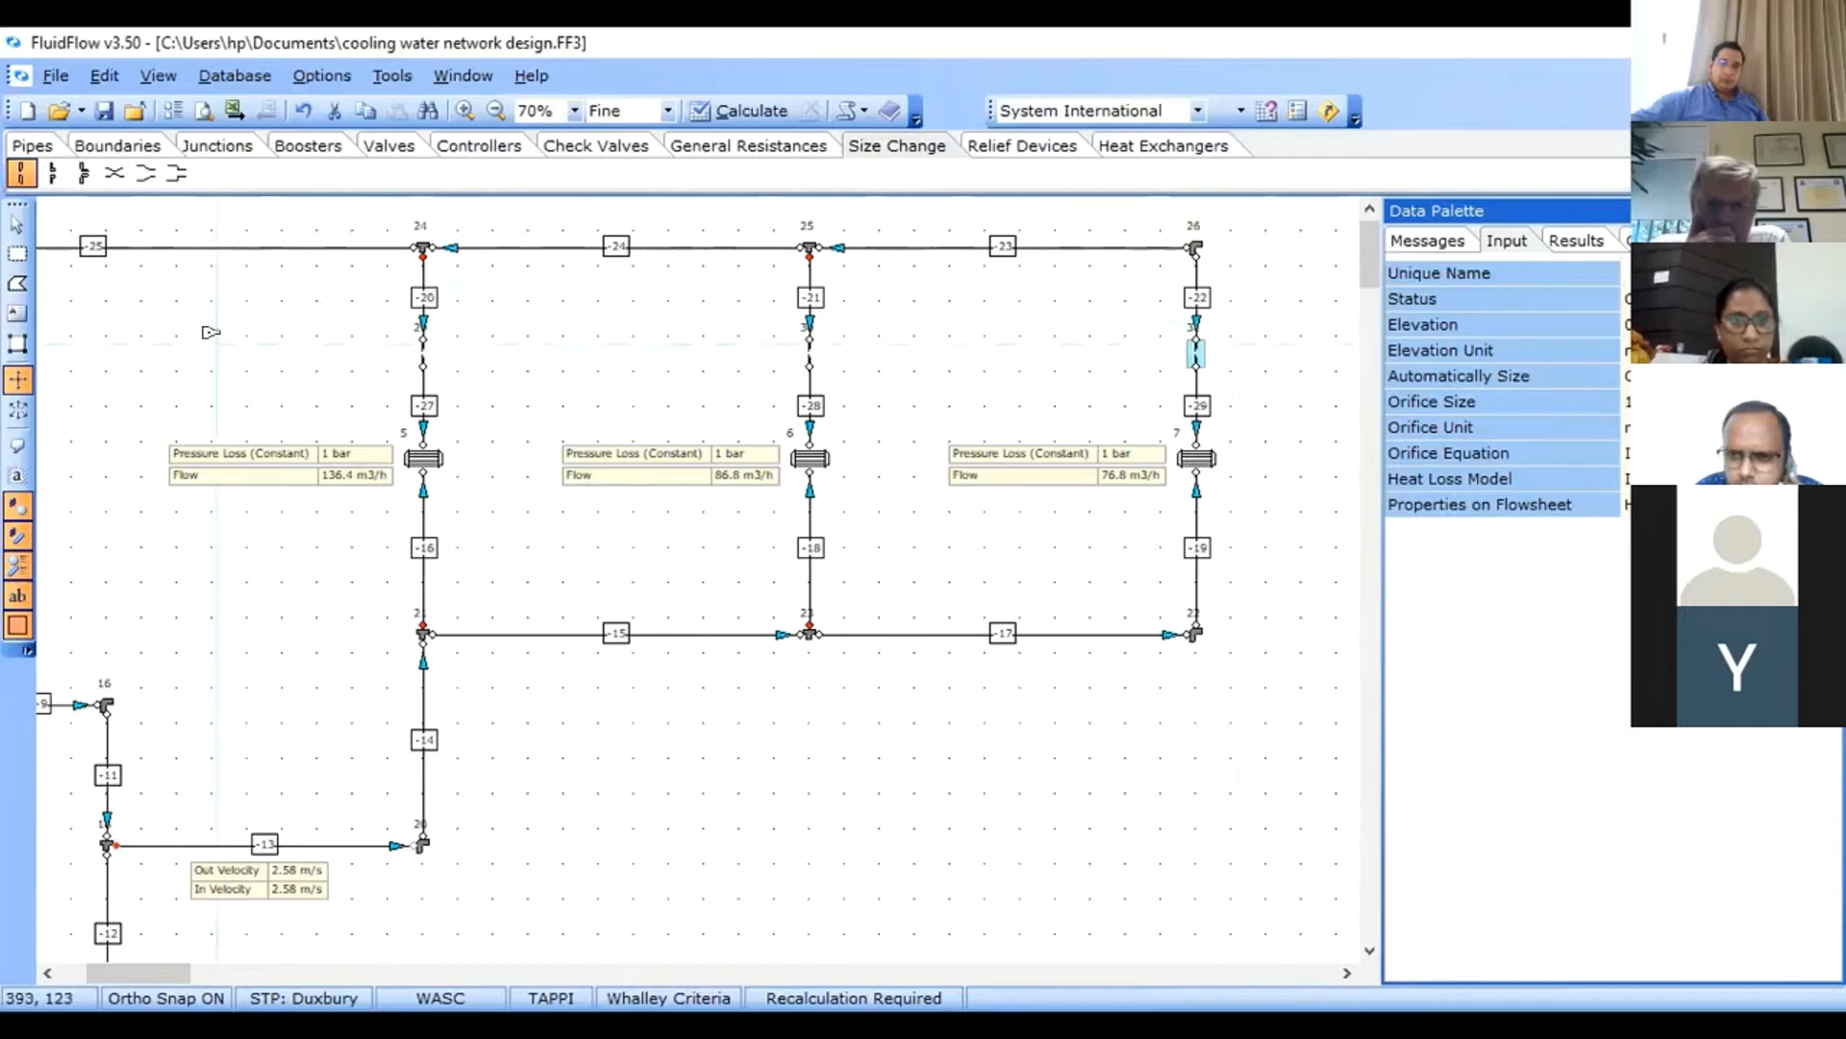
# - Select the three orifice plates above heat exchangers 5, 6 and 7 together and turn on automatic sizing for them
pyautogui.click(14, 226)
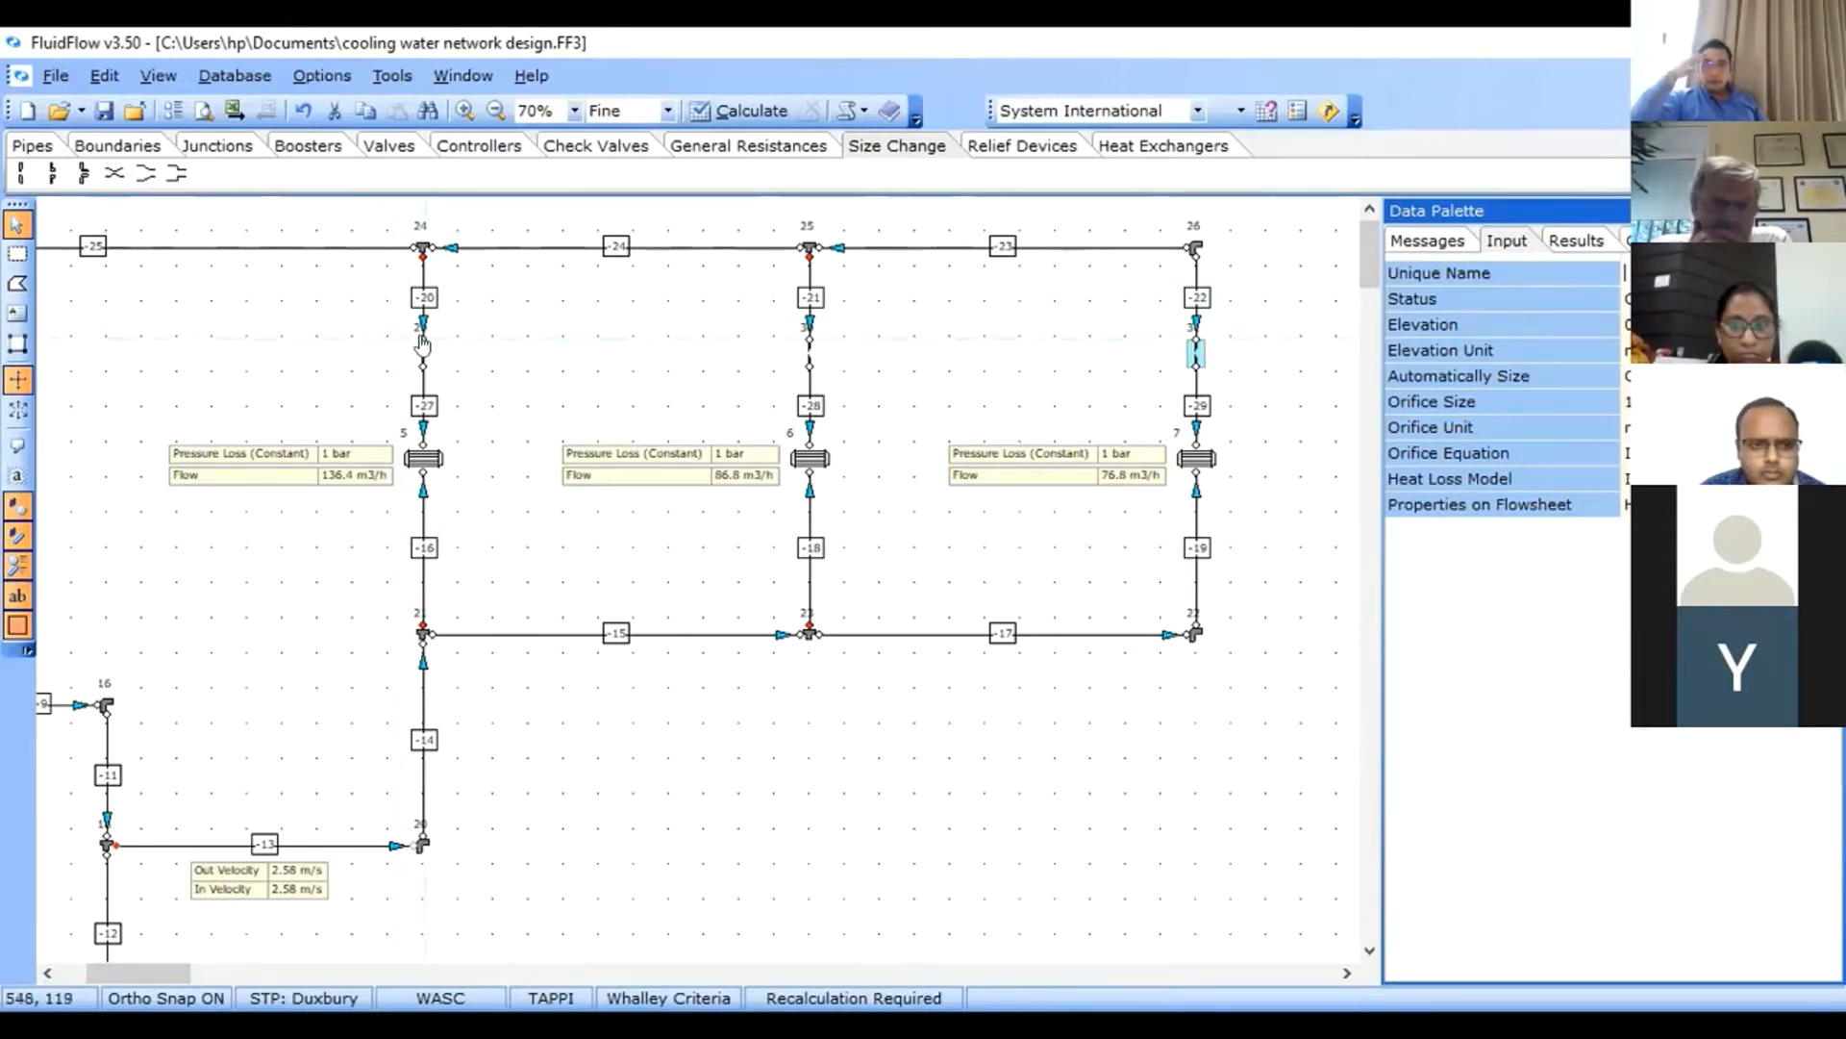
pyautogui.click(422, 356)
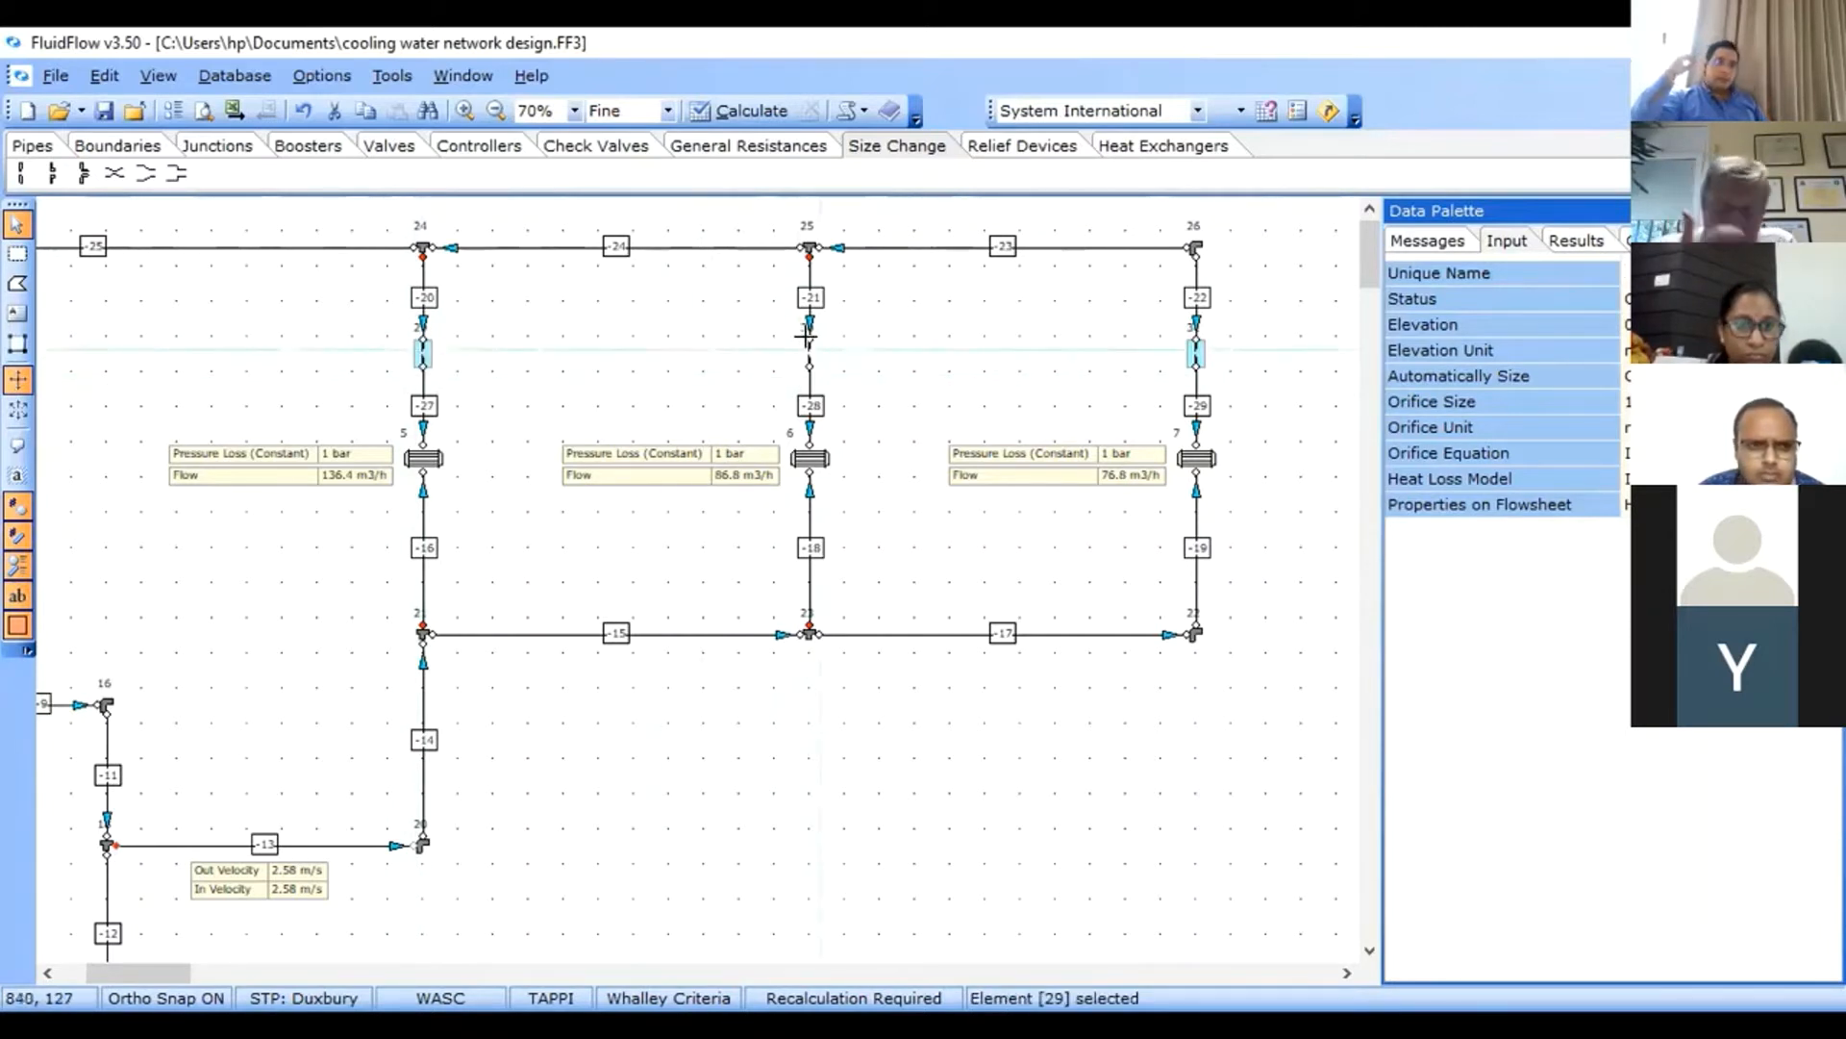
pyautogui.click(798, 356)
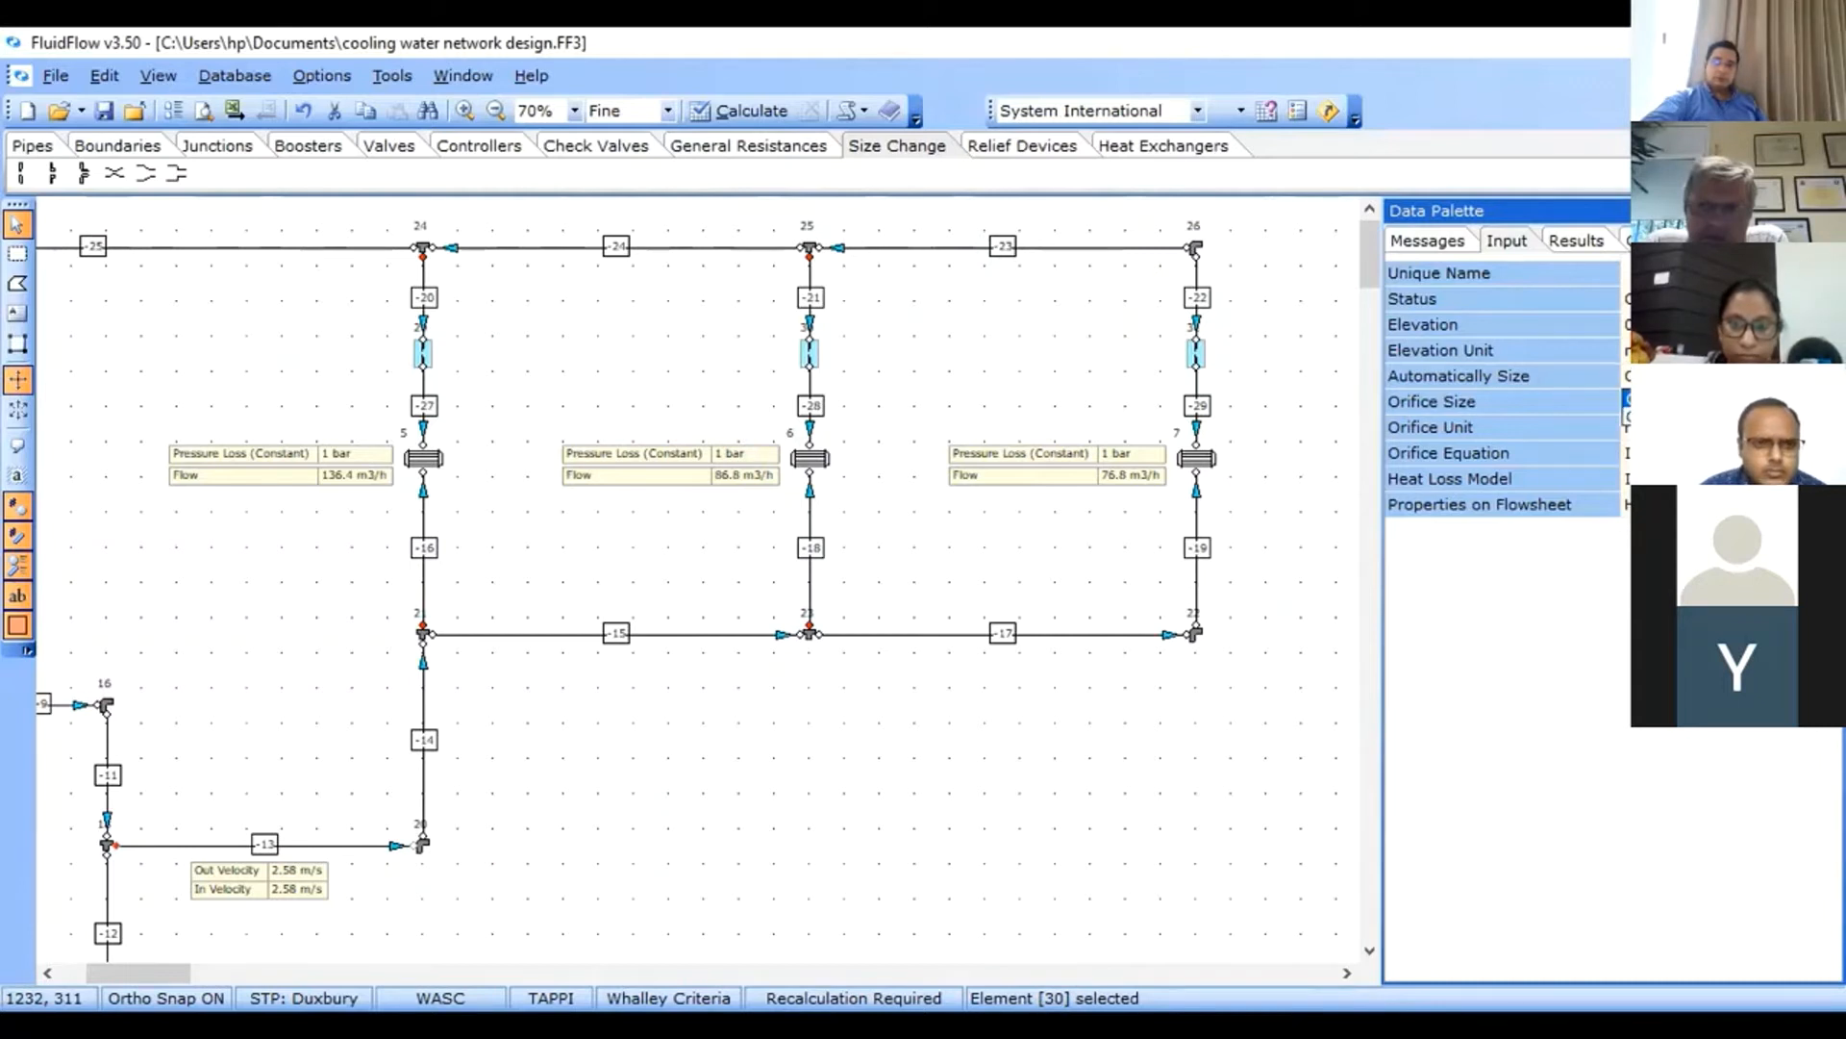
pyautogui.click(1664, 417)
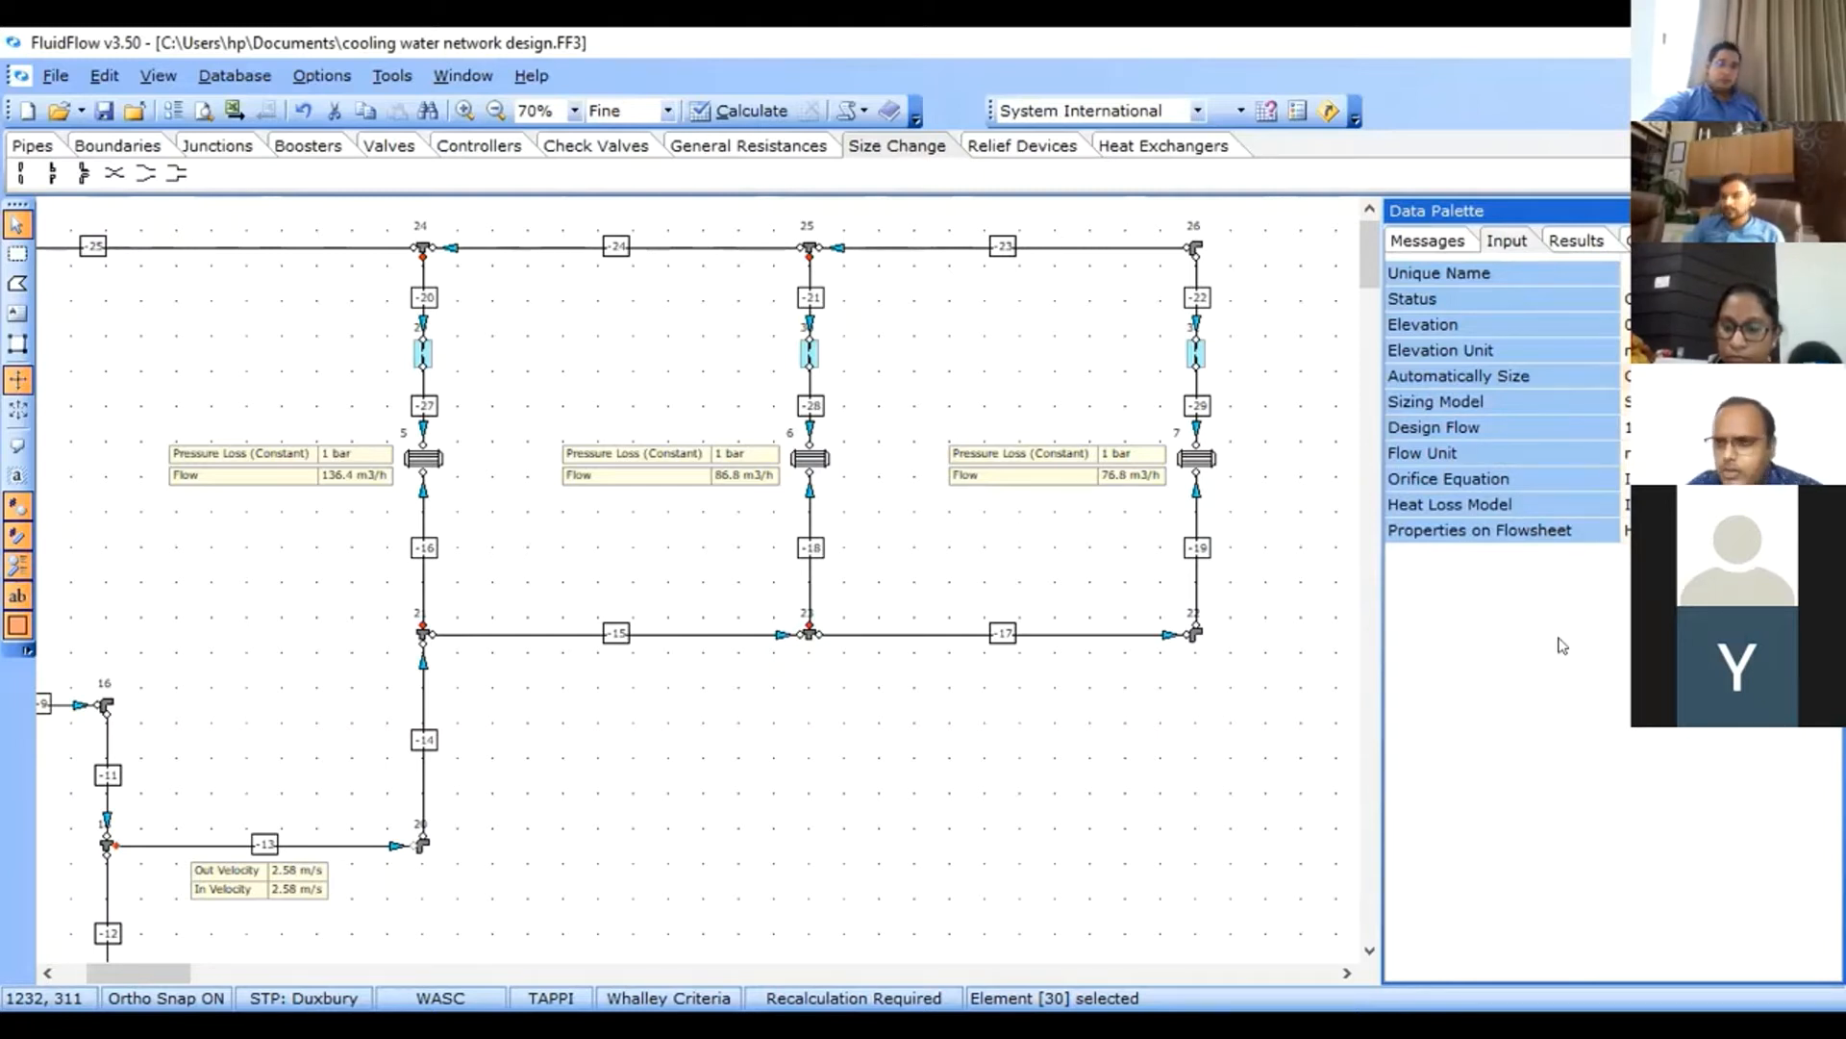
# - Set the selected orifice plates to show their properties on the flowsheet
pyautogui.click(1654, 428)
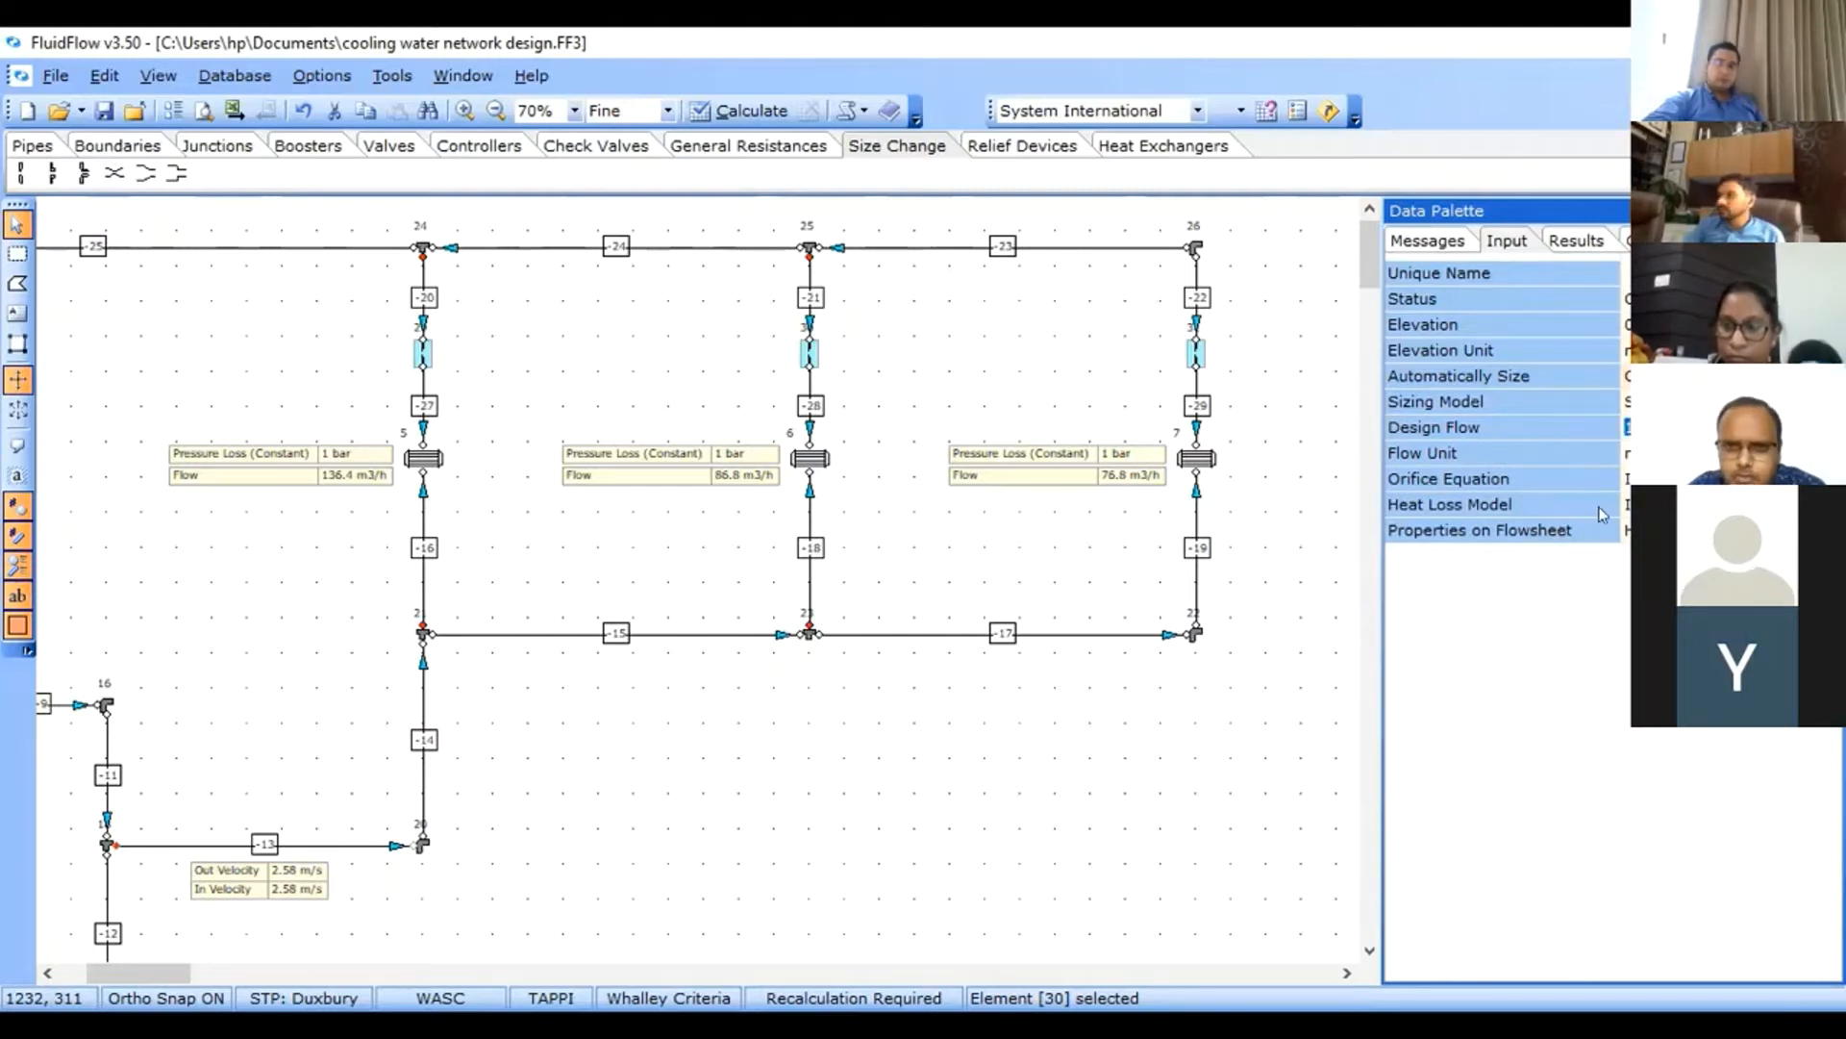
pyautogui.click(1673, 530)
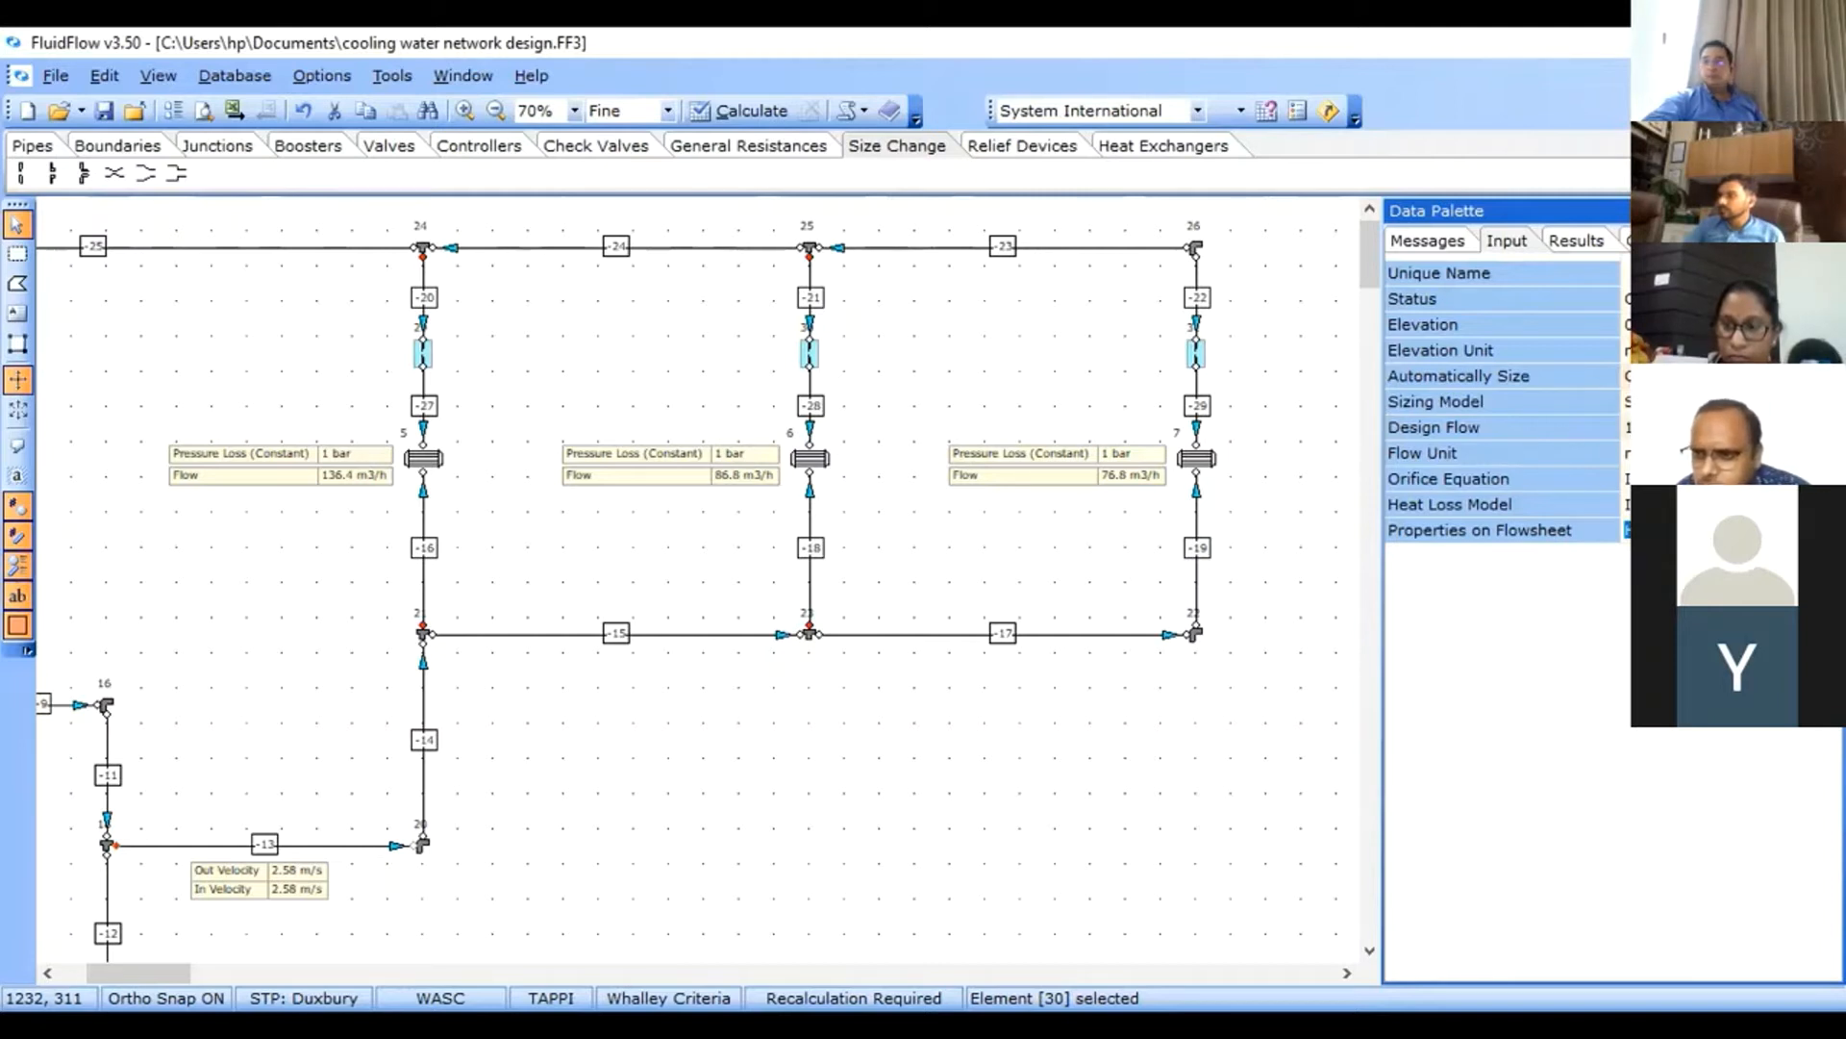
pyautogui.click(1831, 530)
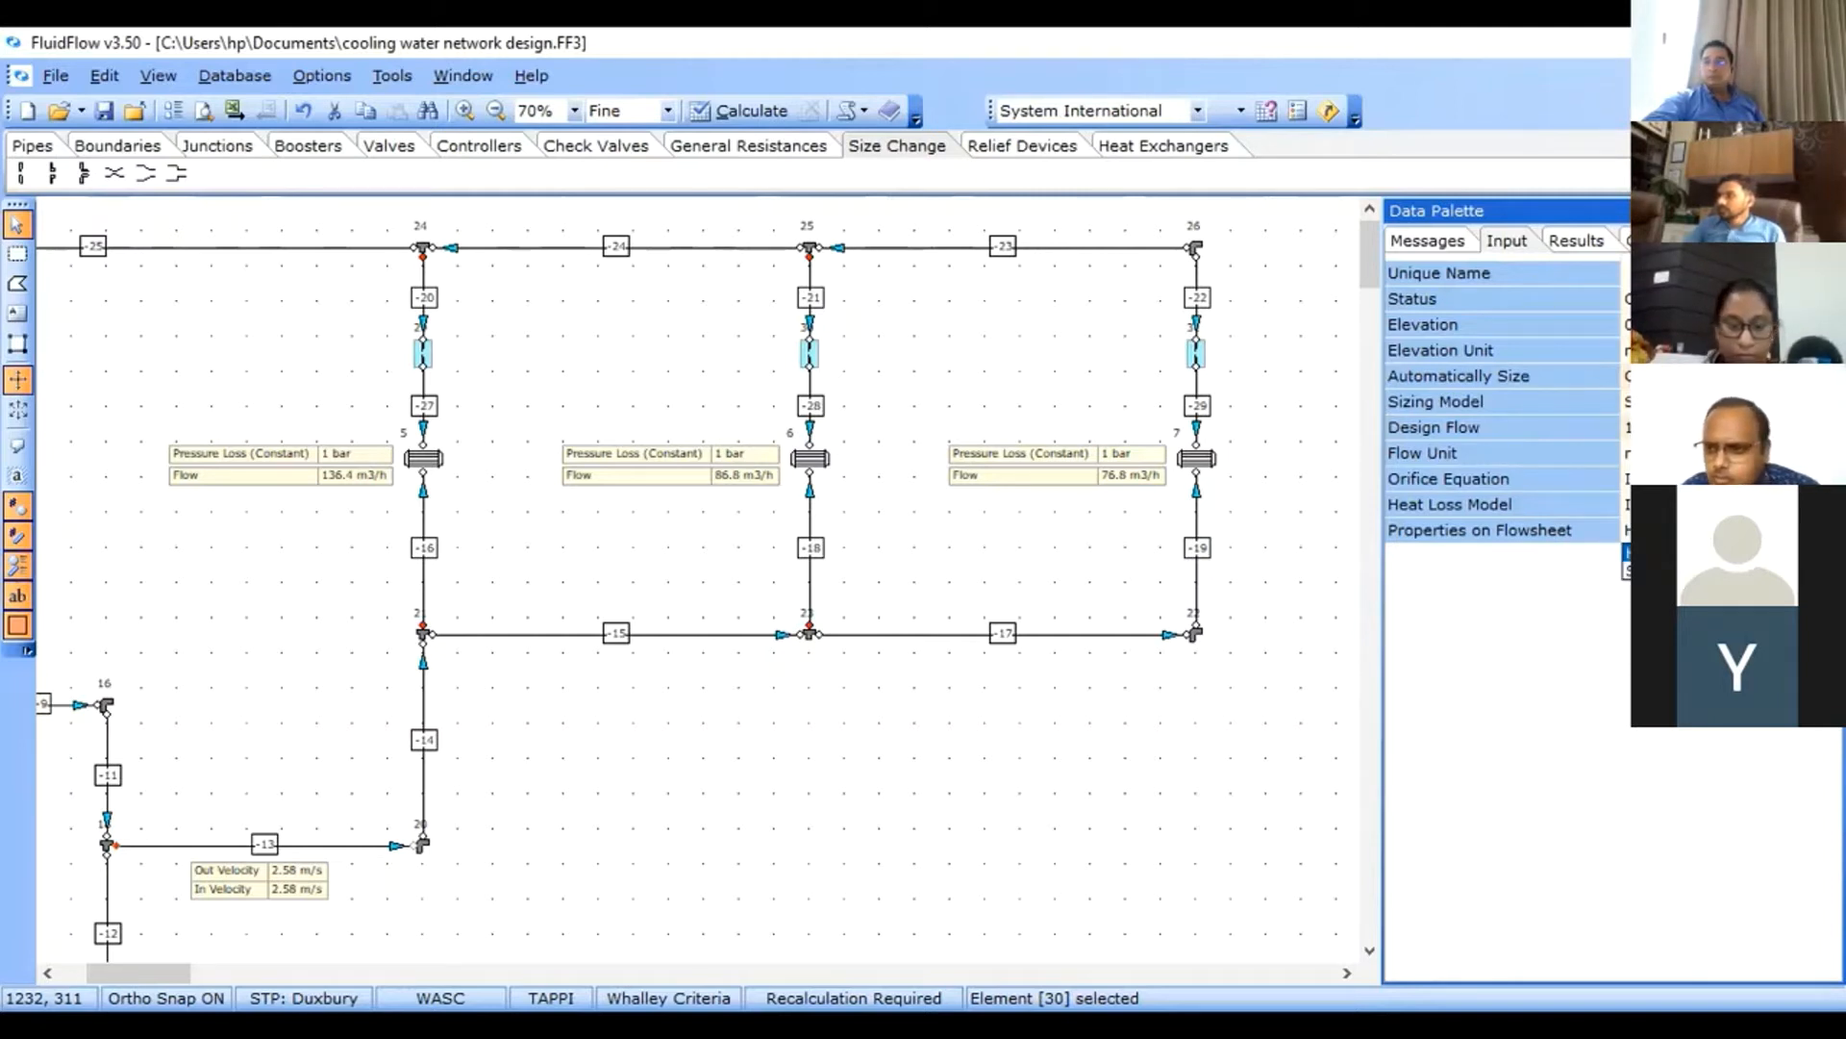
pyautogui.click(1633, 571)
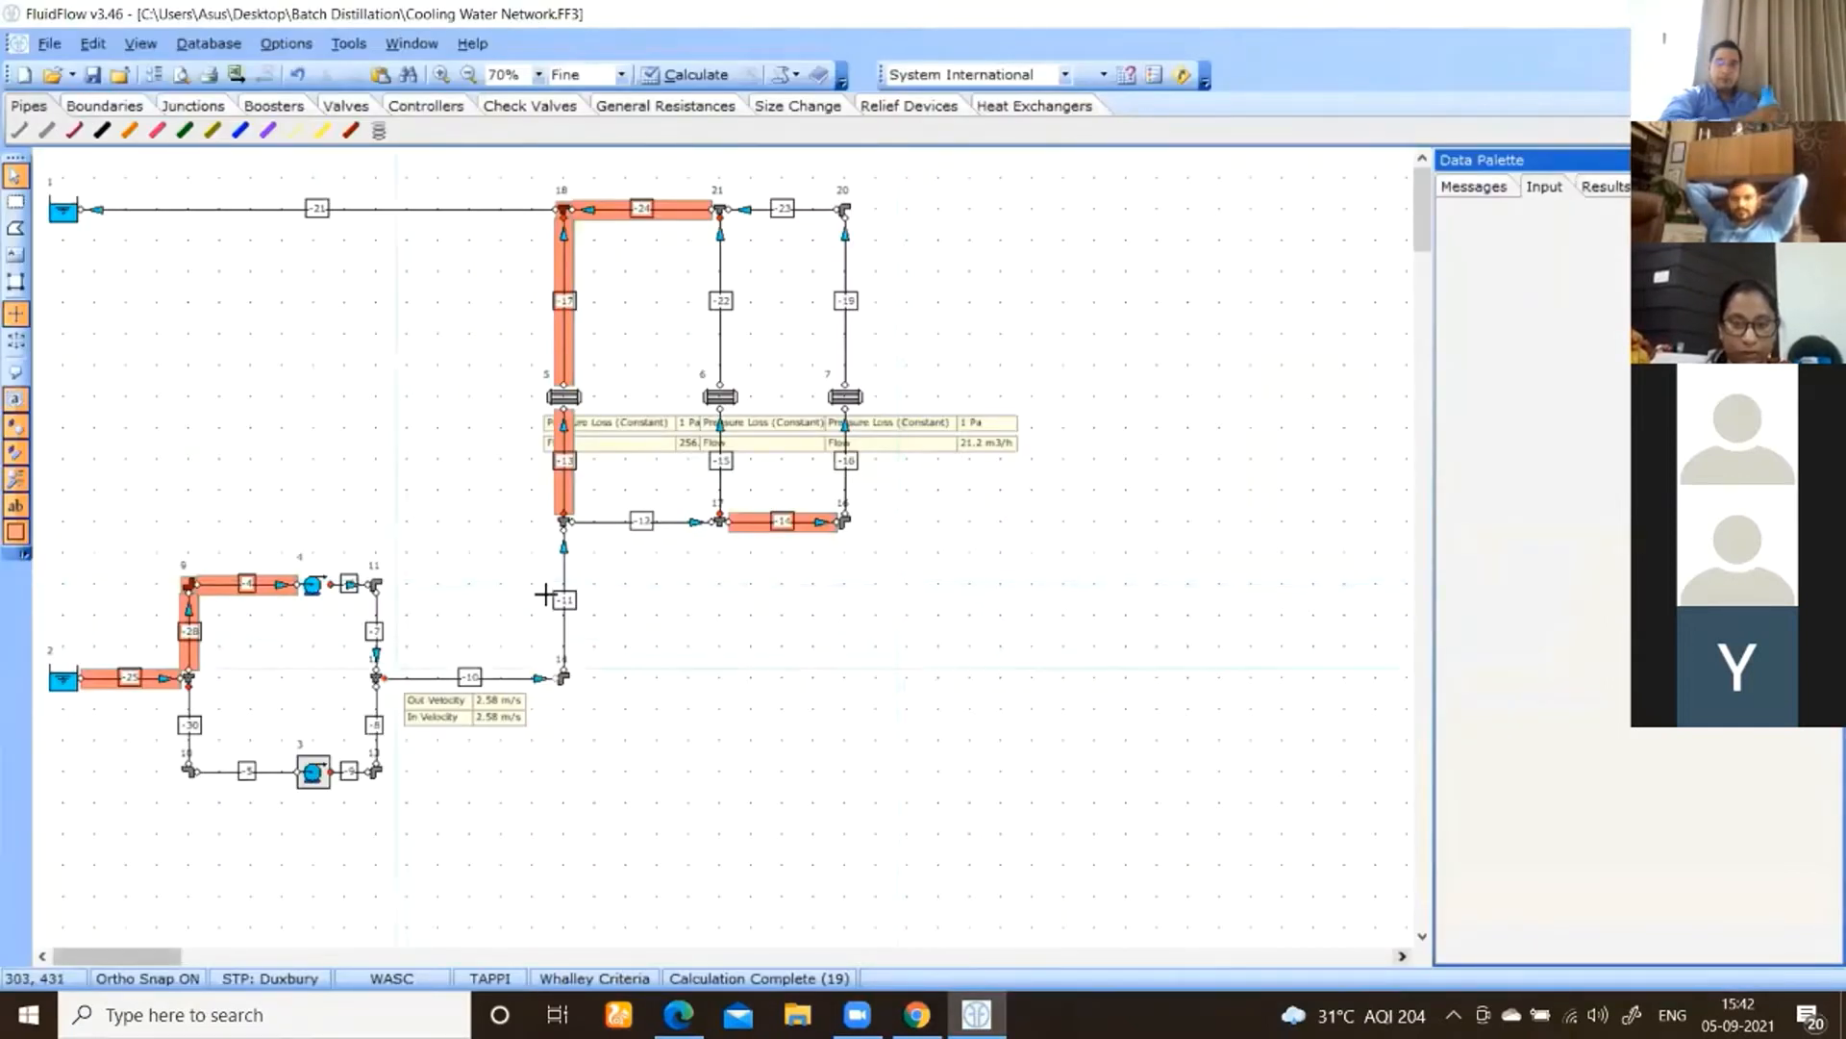
# - Review the velocity and static pressure warnings, and locate pipes -10 and -25 on the flowsheet
pyautogui.scroll(-1, 513, 602)
pyautogui.click(1474, 188)
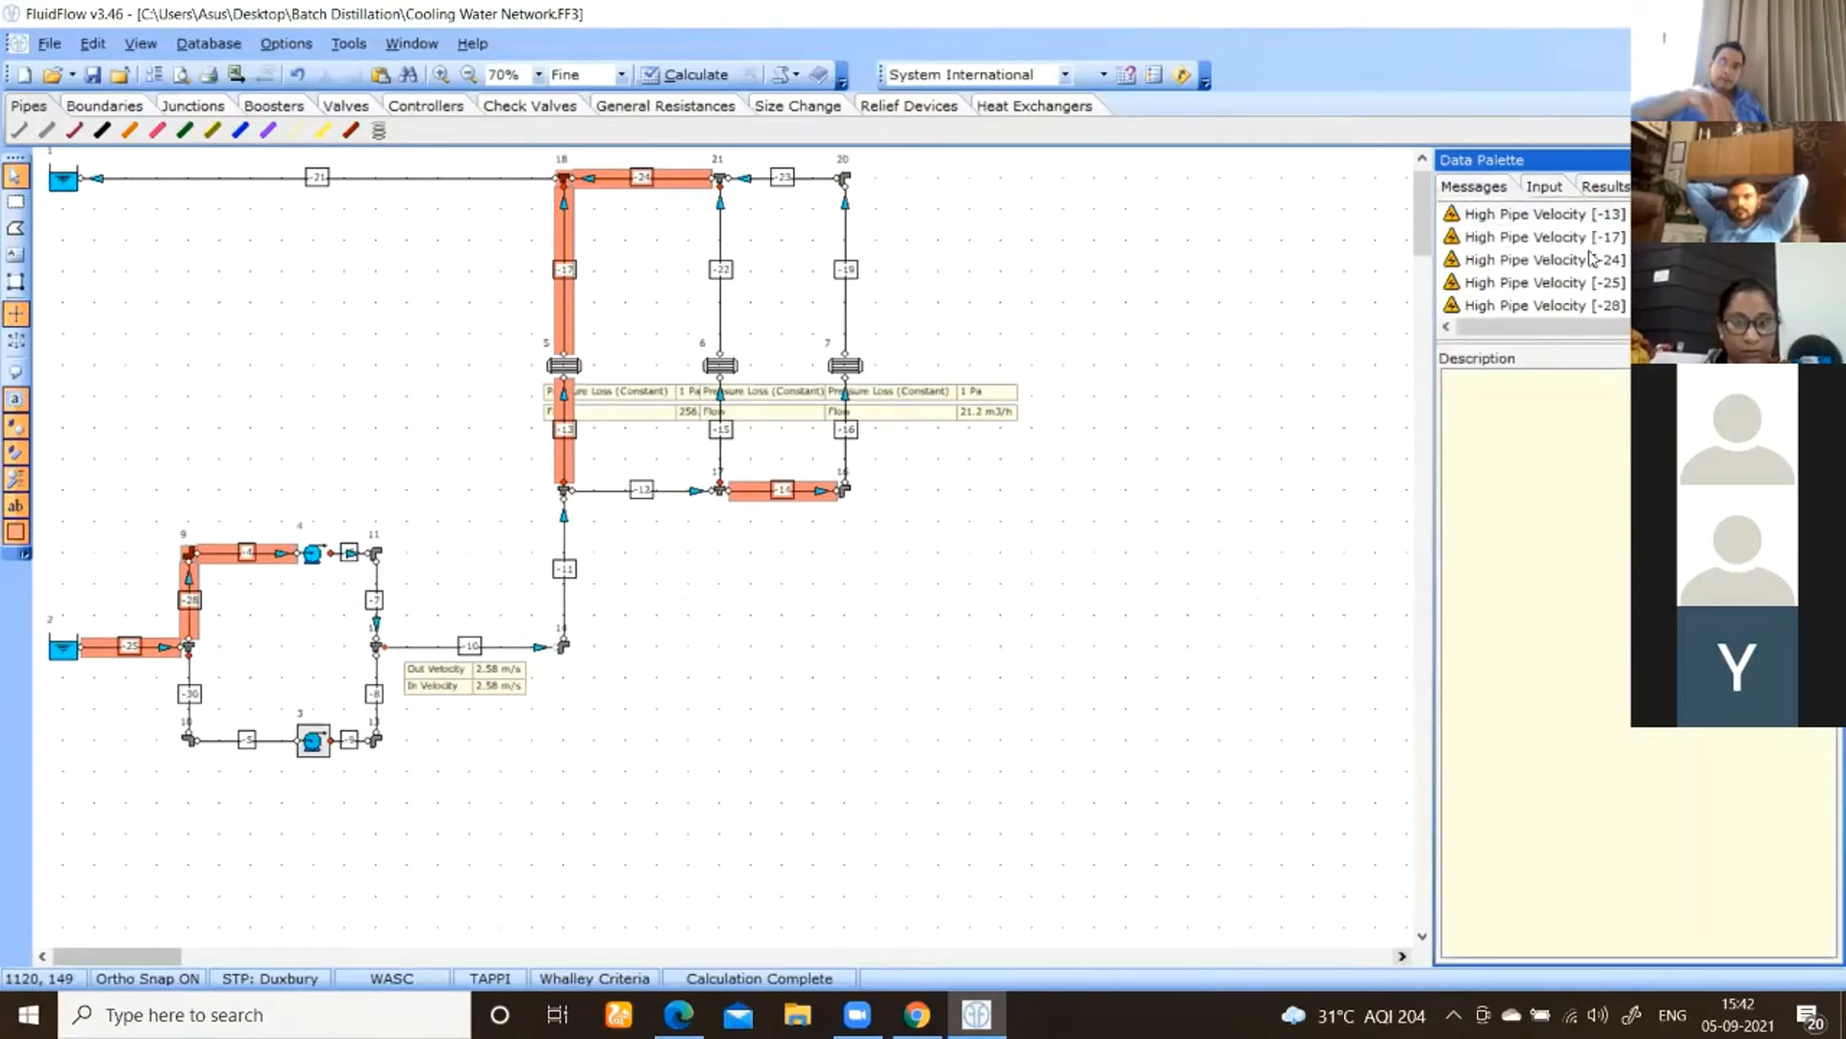
pyautogui.scroll(-2, 1638, 260)
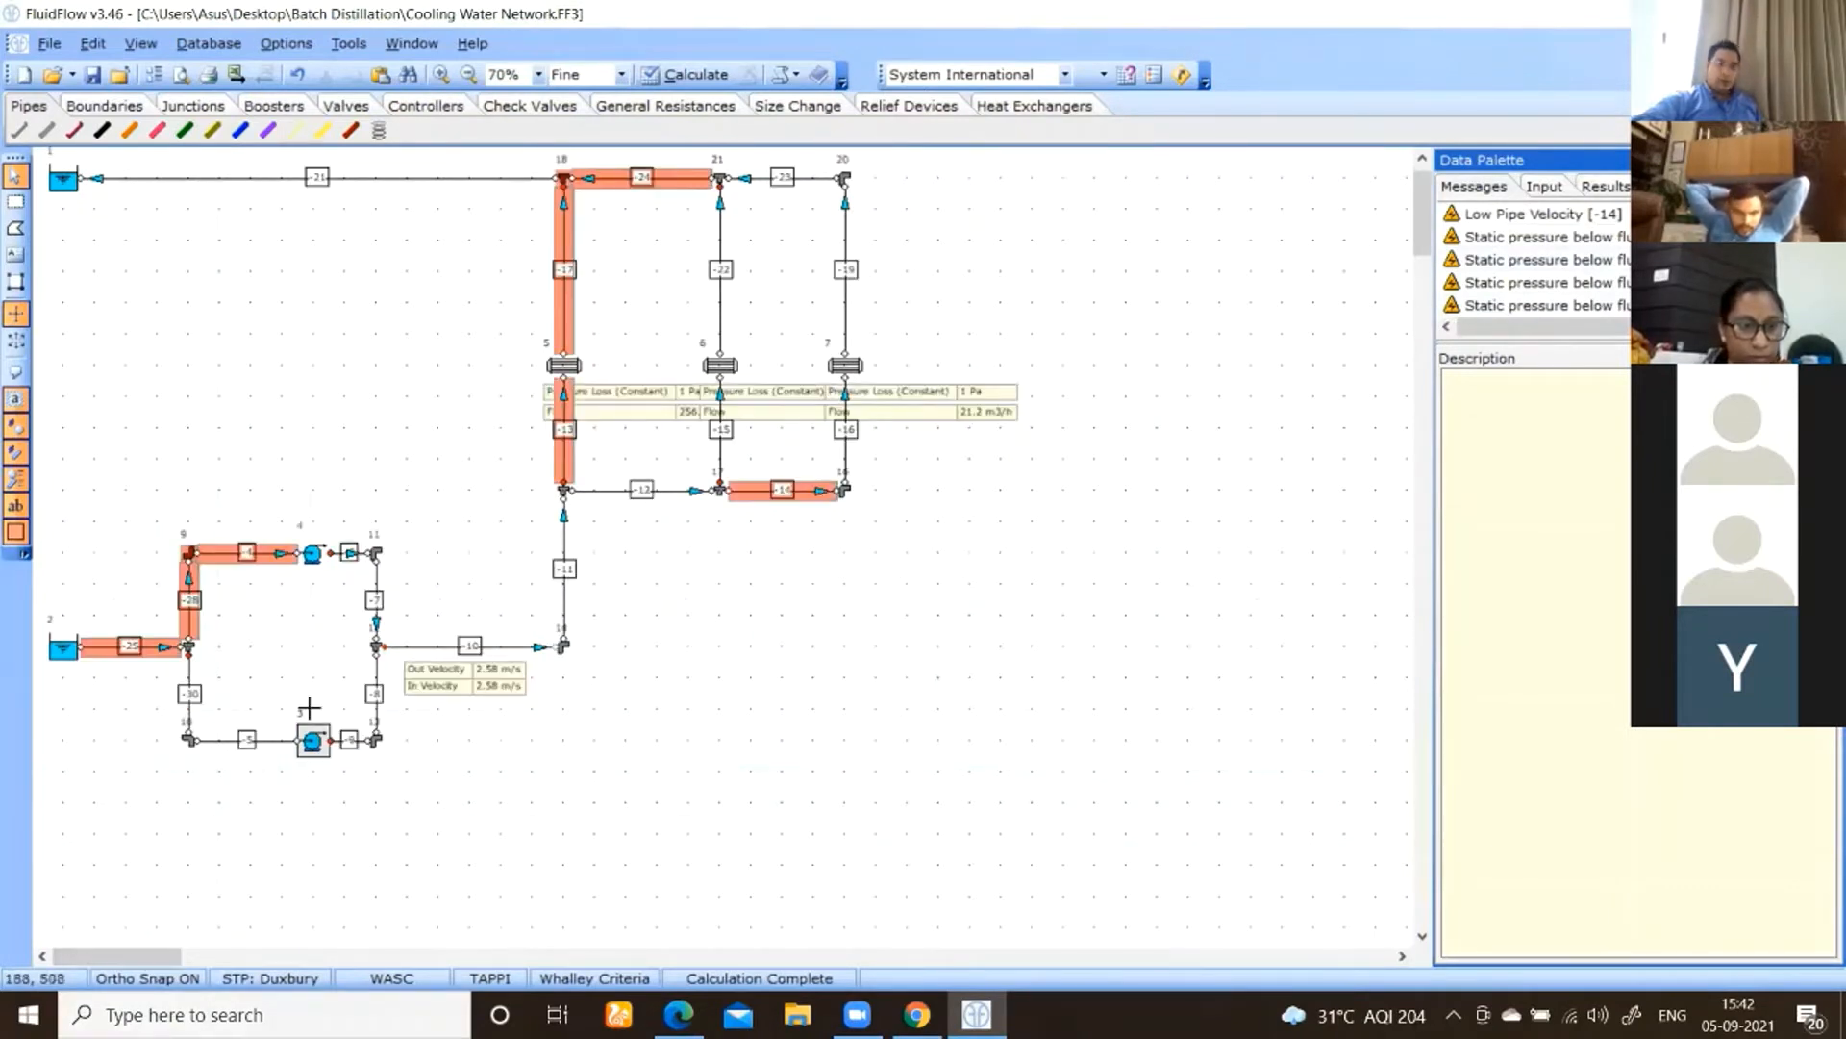
pyautogui.click(500, 645)
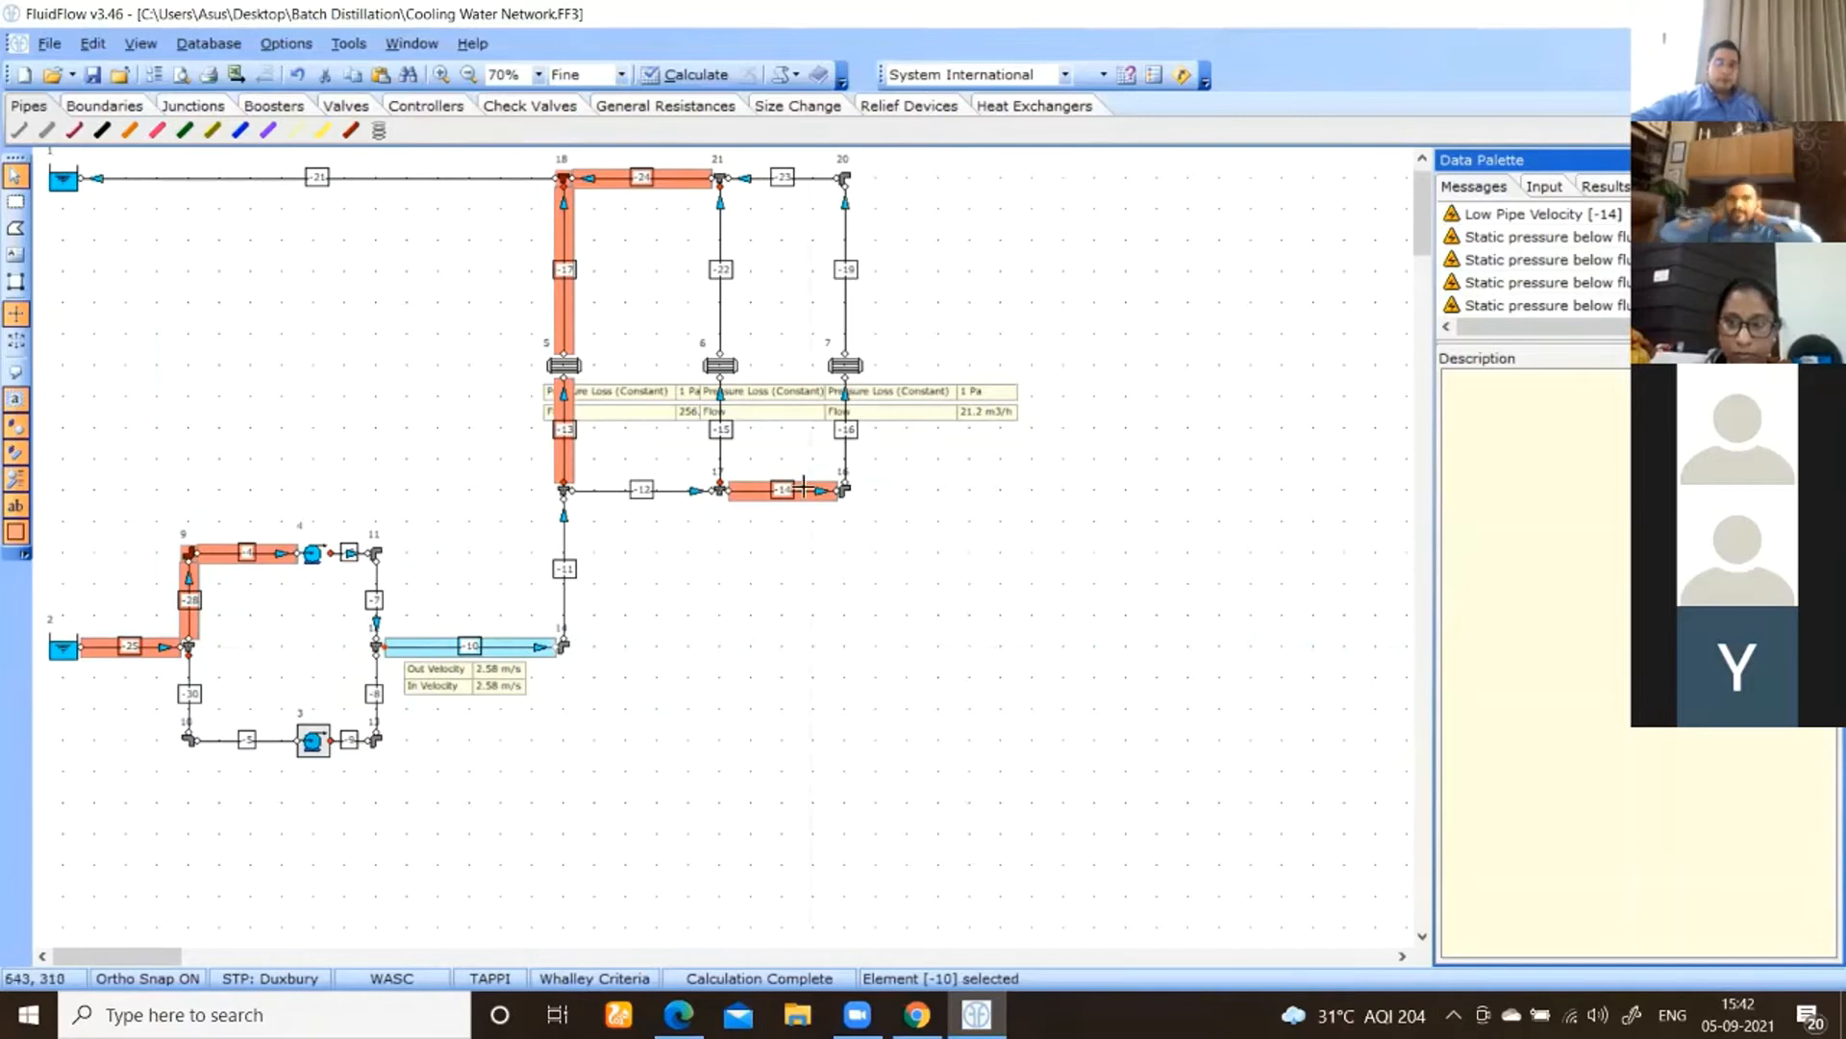
pyautogui.scroll(1, 433, 634)
pyautogui.click(154, 681)
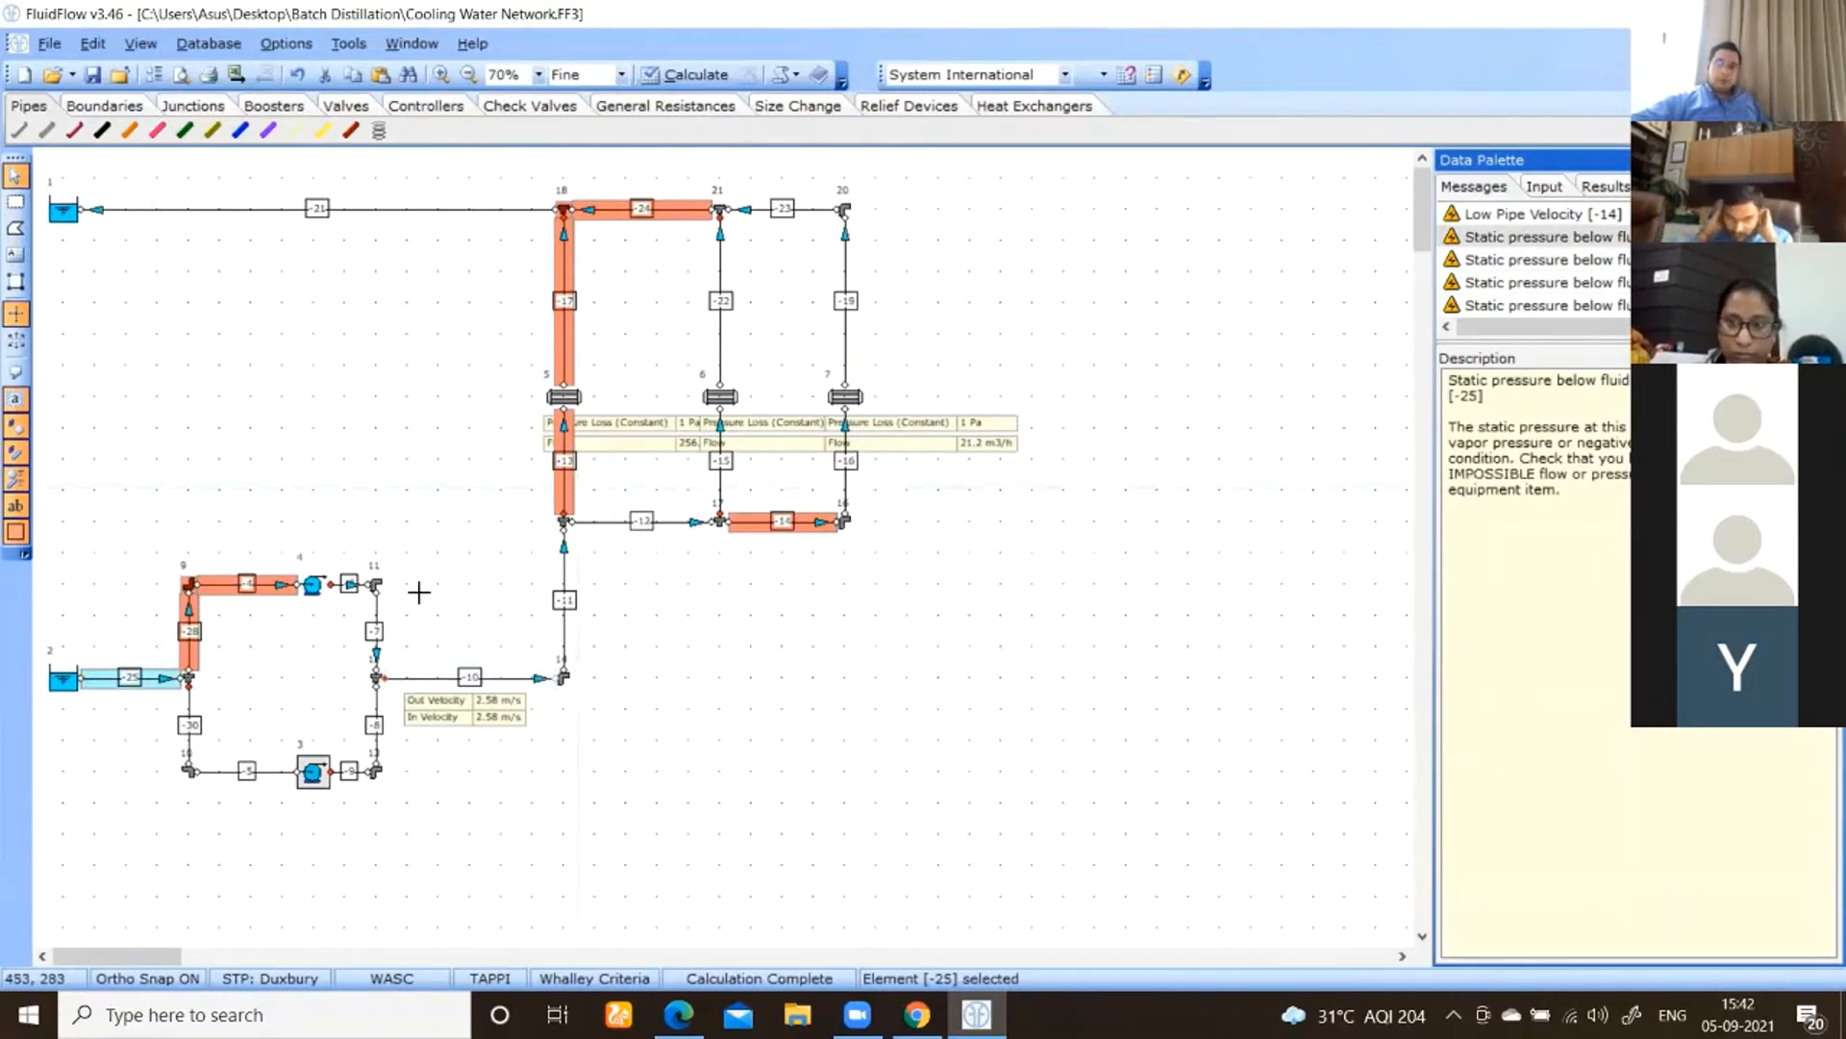
# - Inspect the inputs of the pump suction pipes -25, -4 and -28
pyautogui.click(1544, 187)
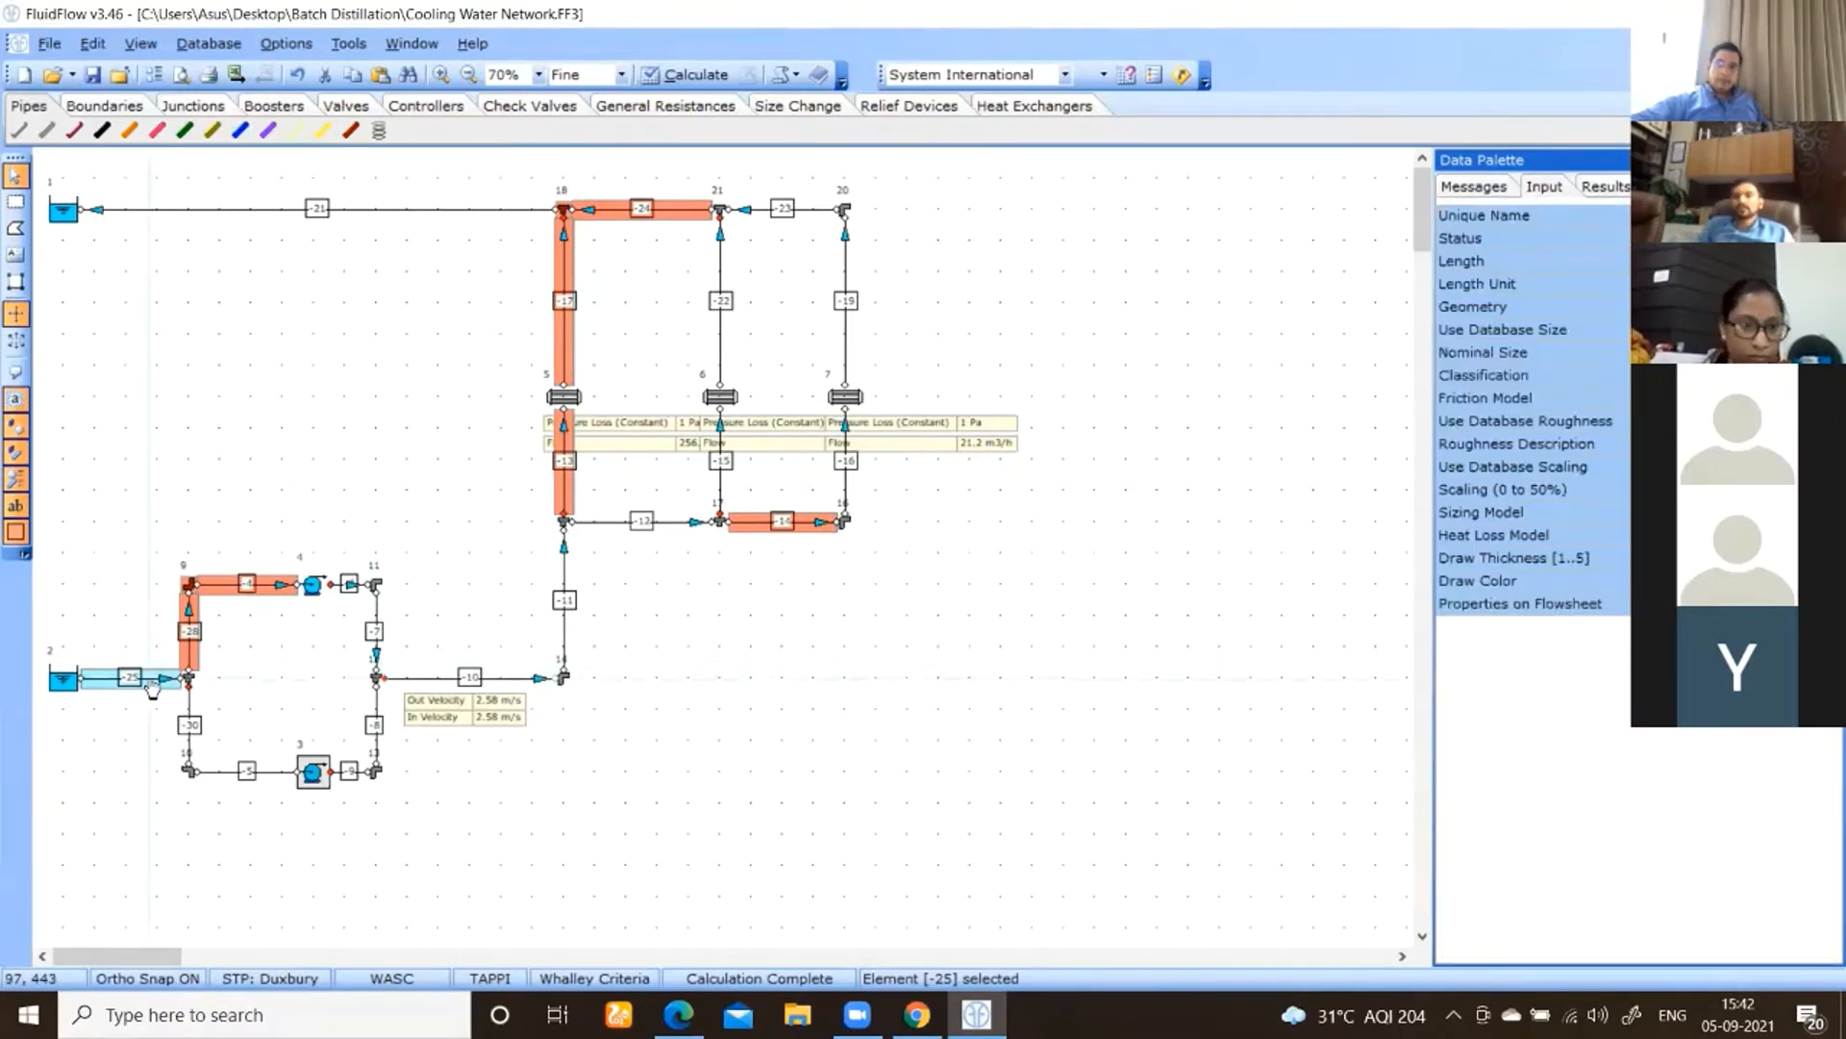
pyautogui.click(191, 620)
pyautogui.click(237, 592)
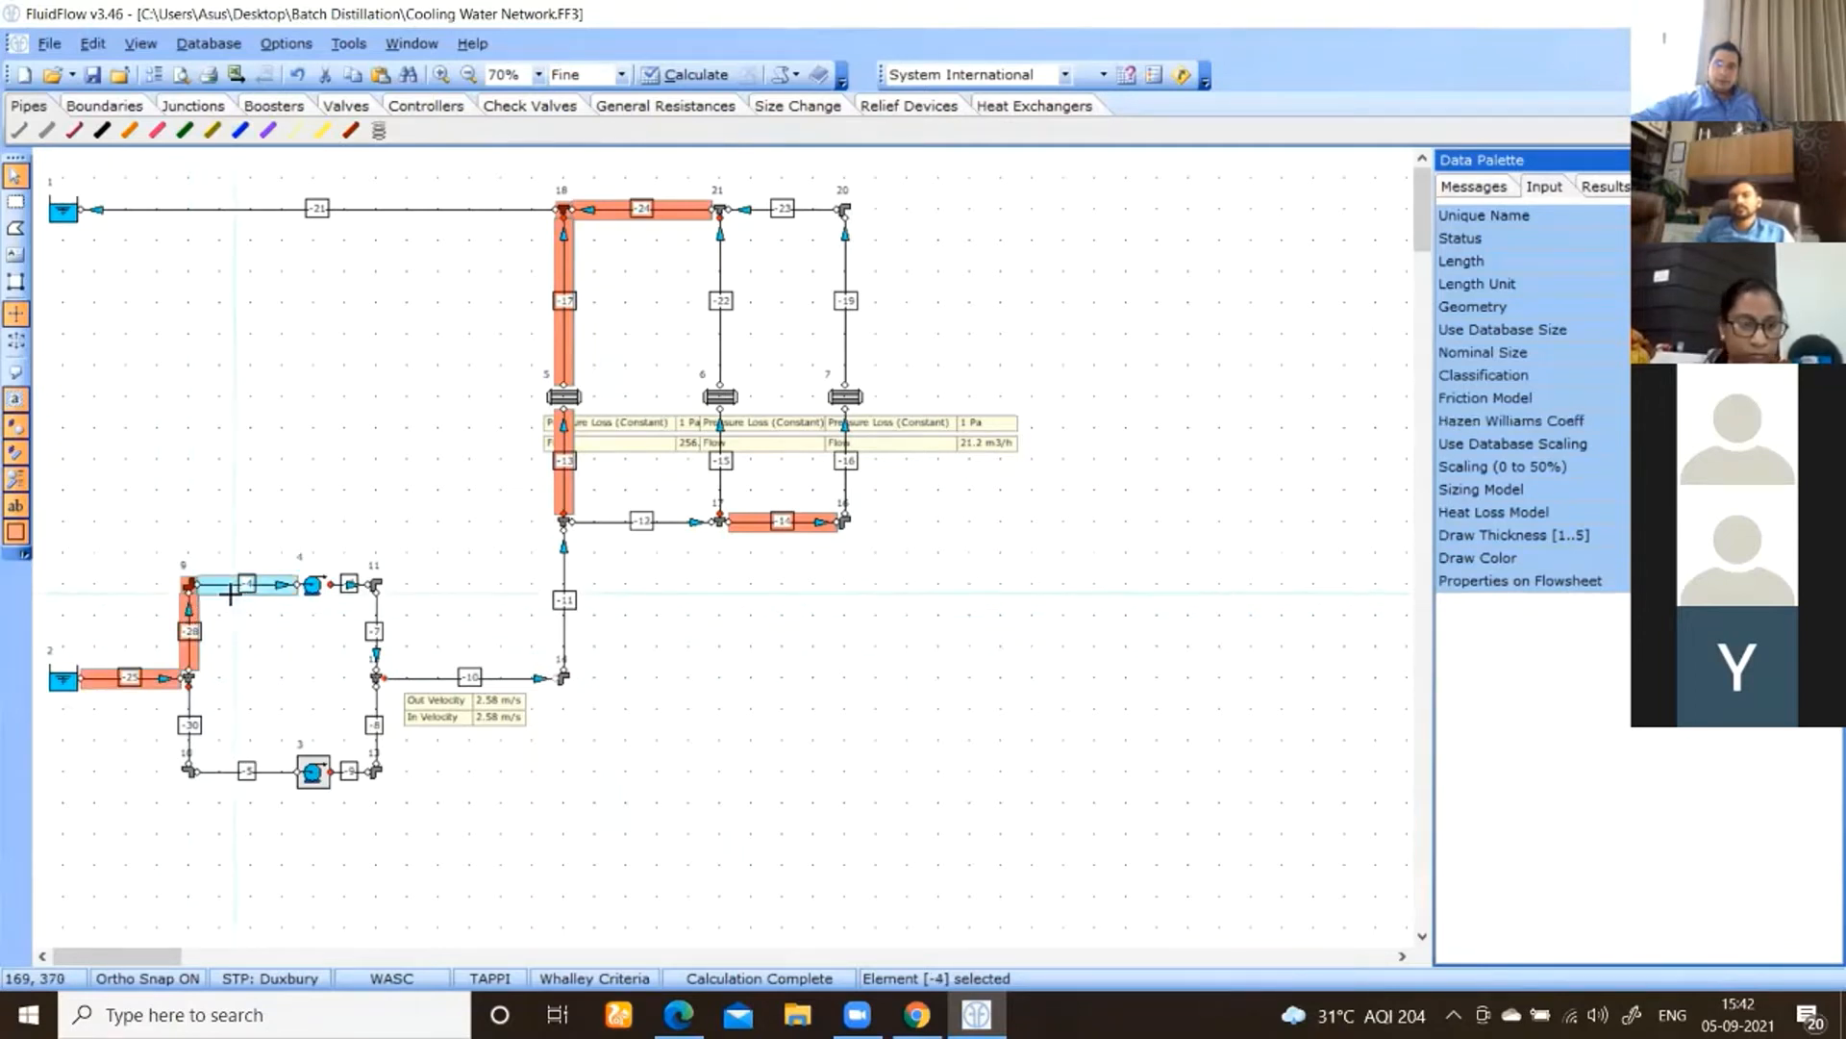
pyautogui.click(196, 663)
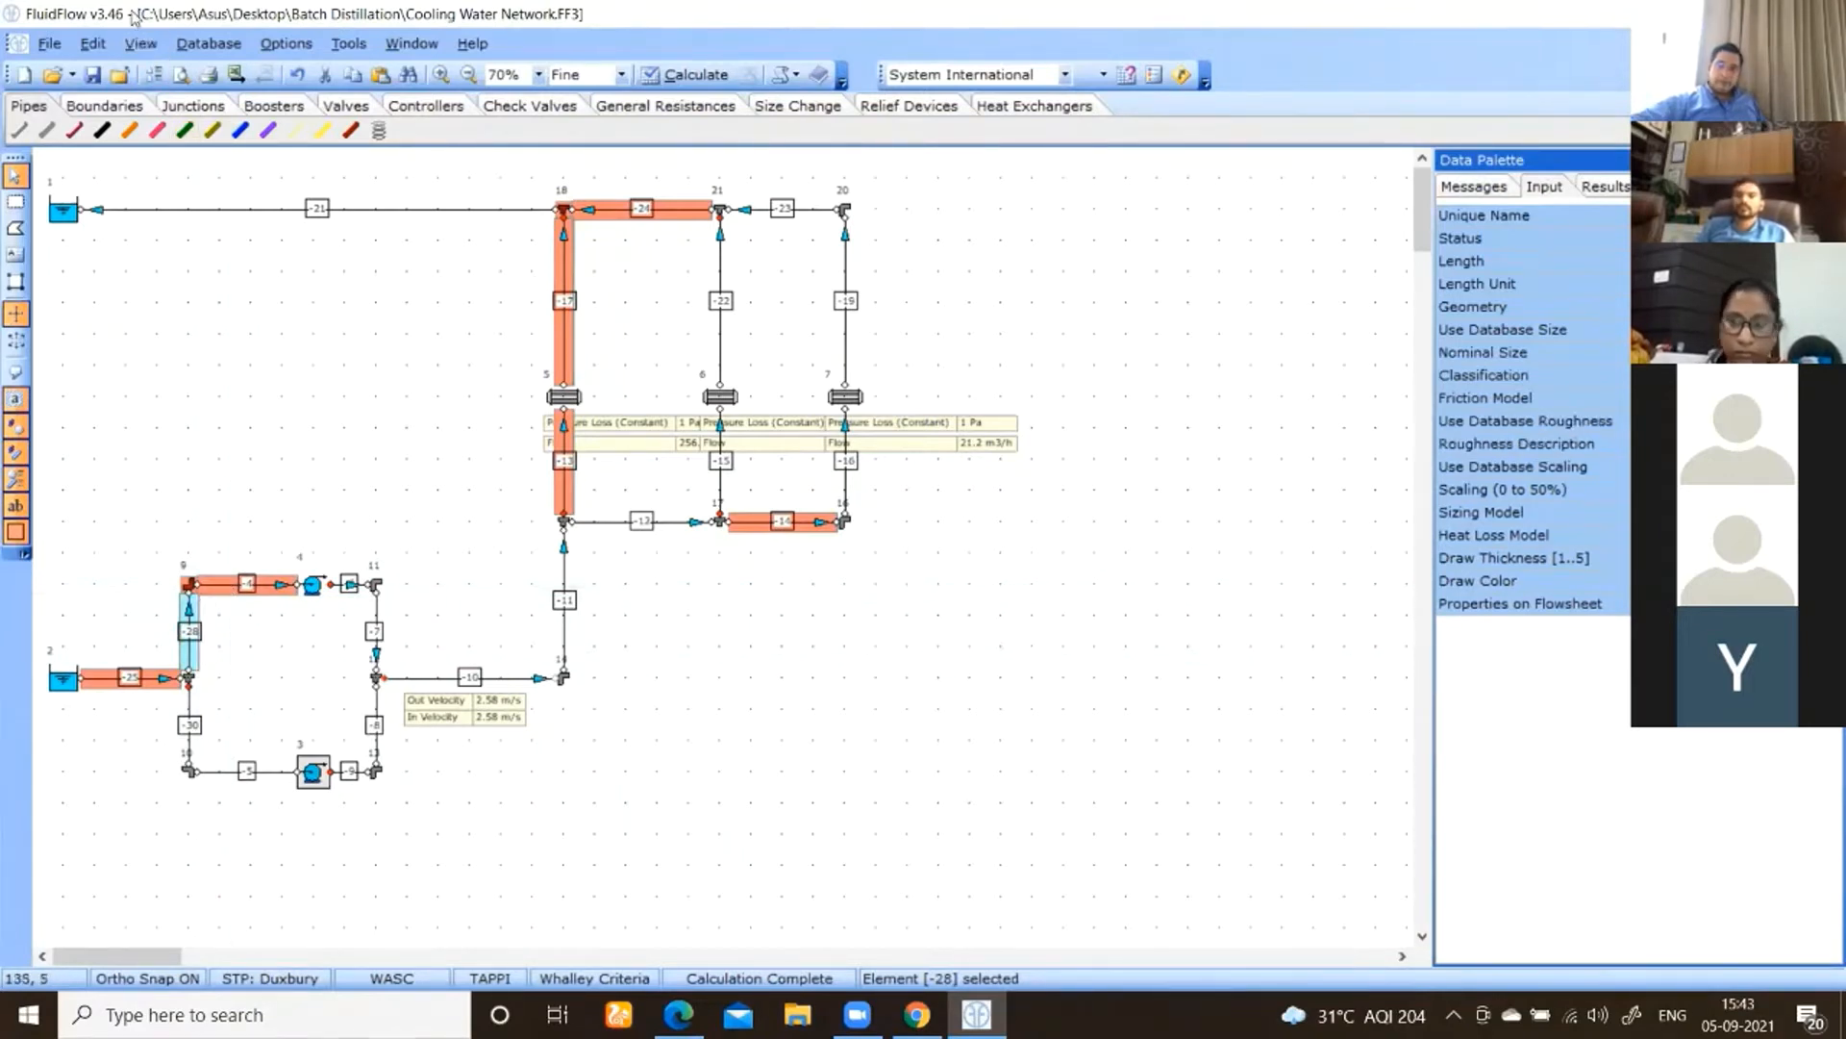
# - Select all pipes in the network to view their shared inputs, and clear the selection
pyautogui.click(93, 44)
pyautogui.moveTo(156, 248)
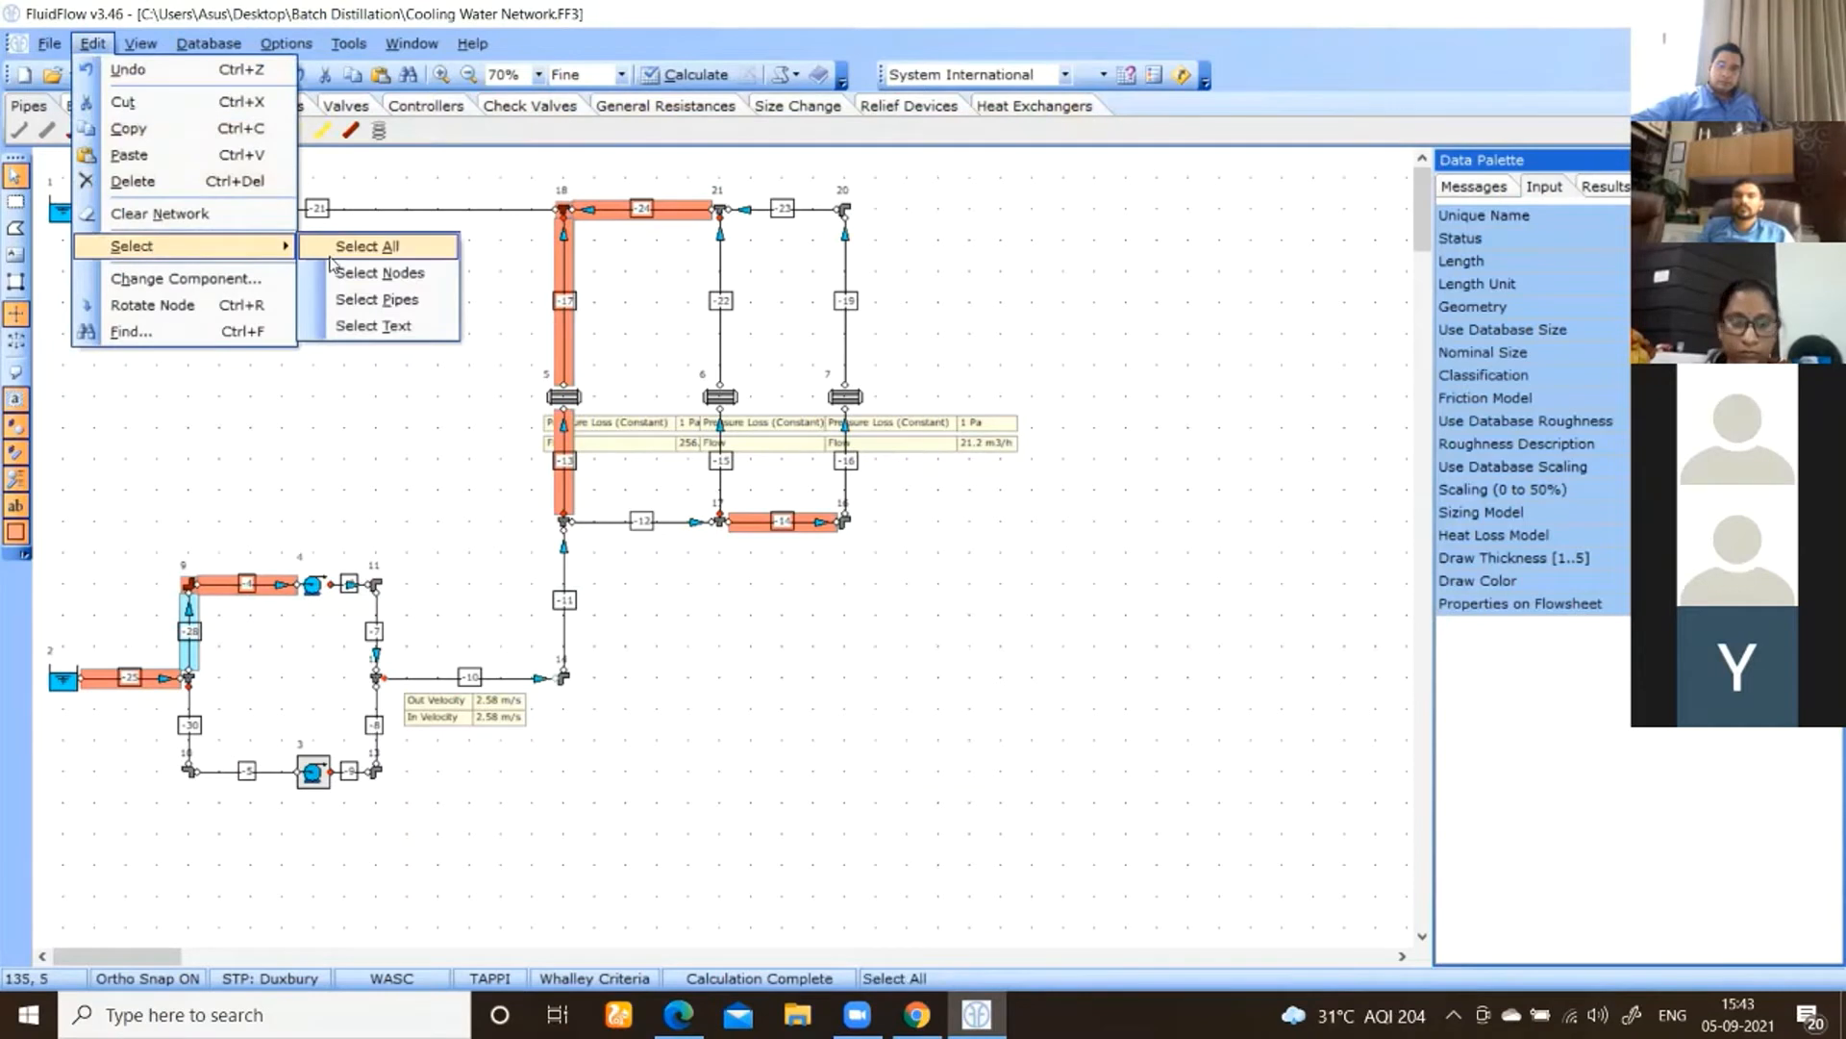
pyautogui.click(332, 254)
pyautogui.click(93, 44)
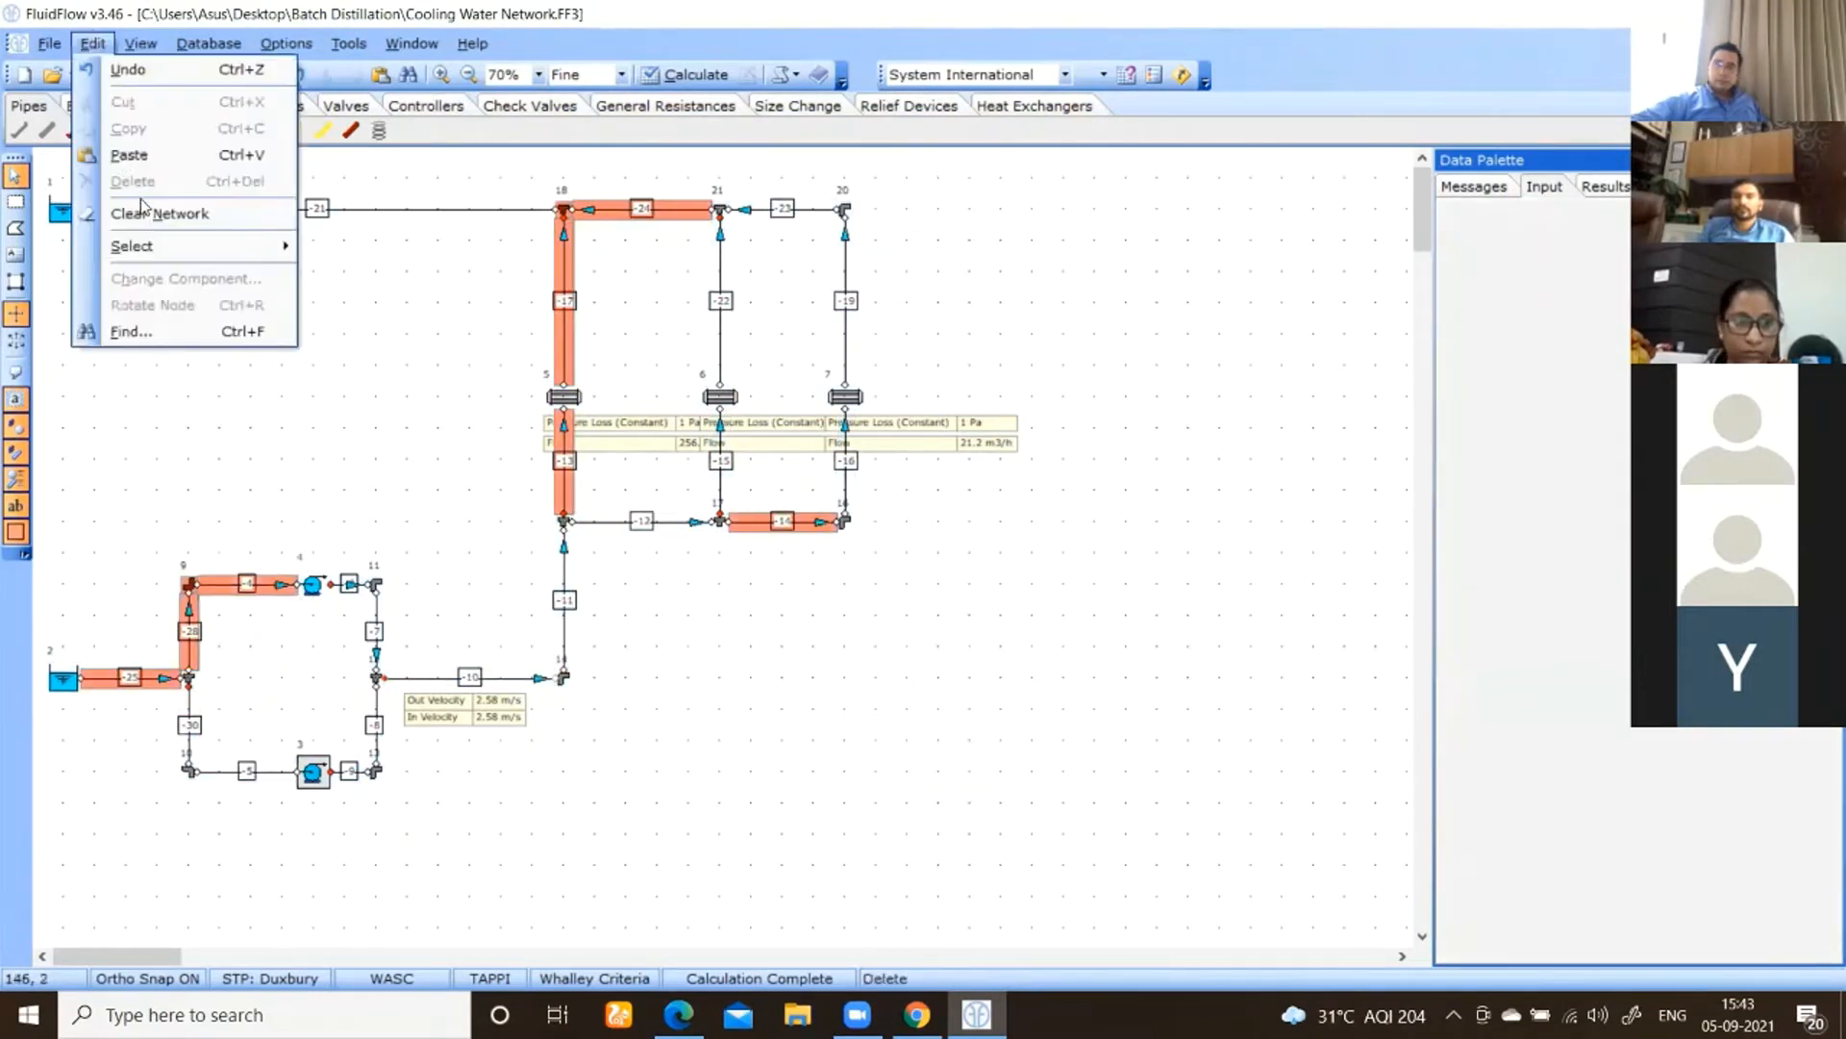
pyautogui.moveTo(144, 249)
pyautogui.click(375, 300)
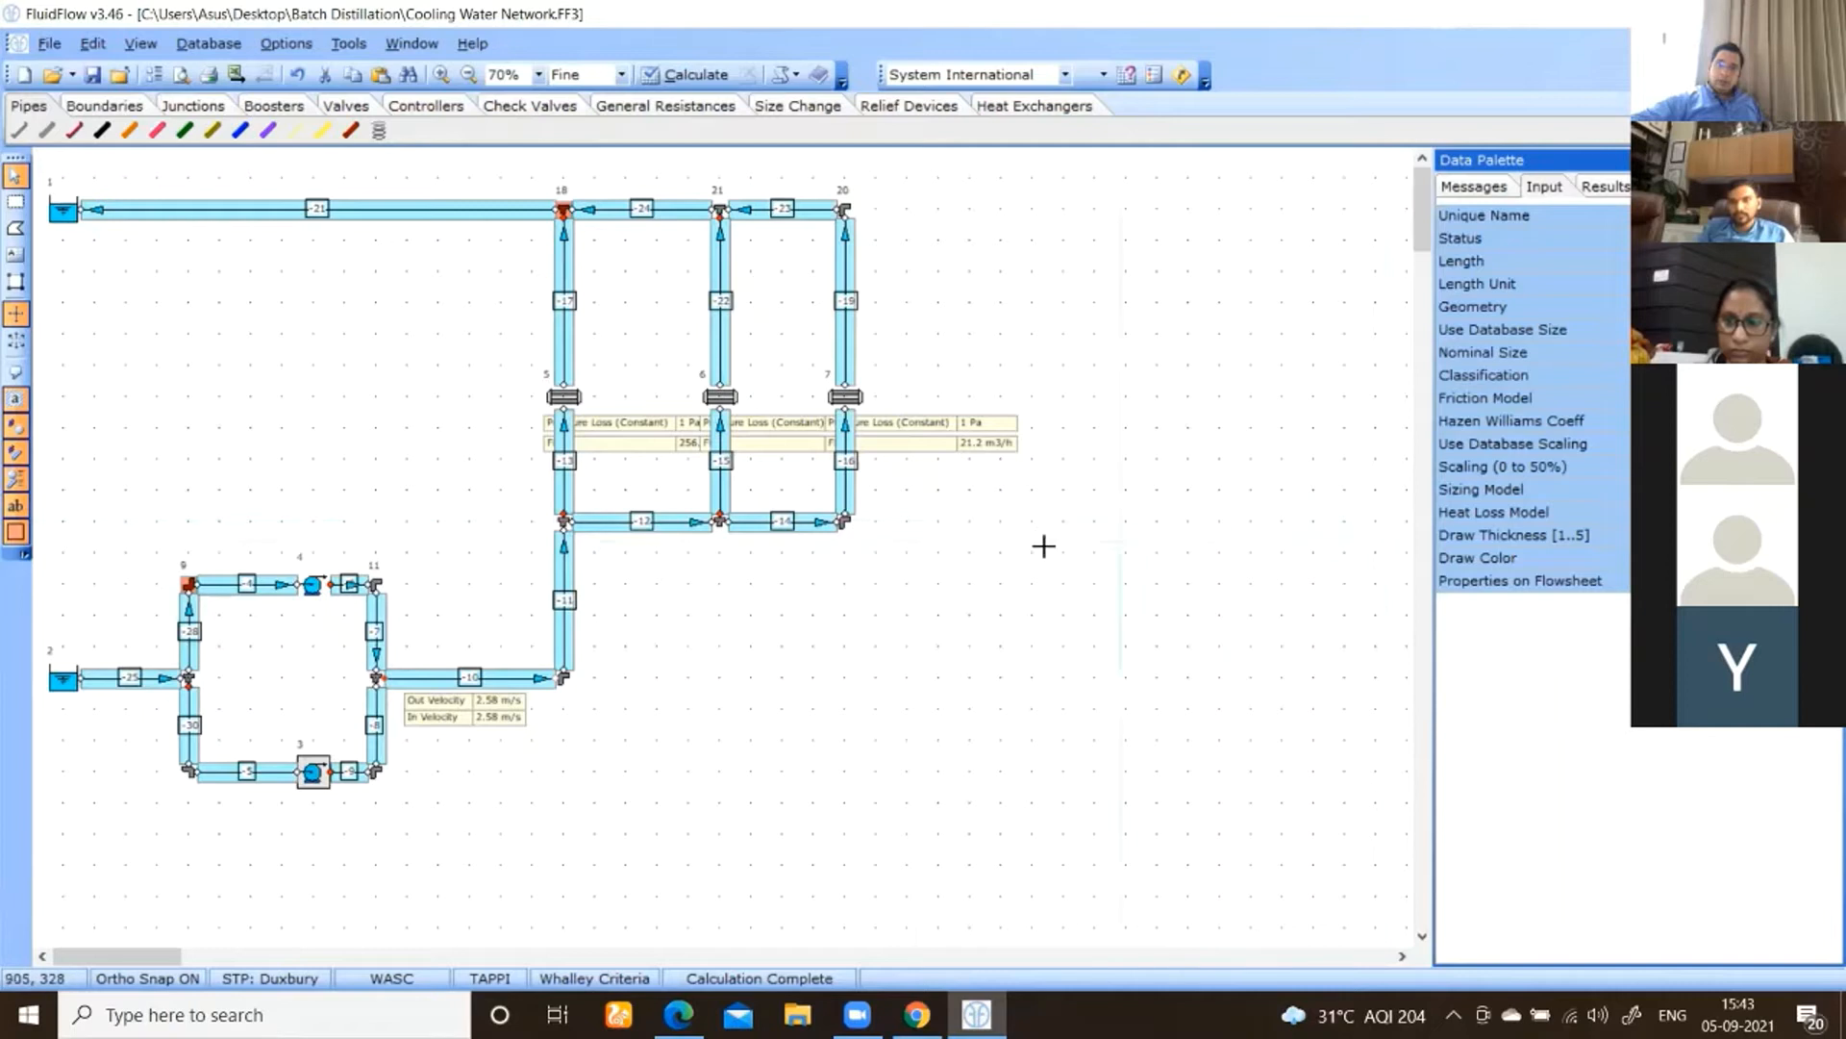
pyautogui.click(582, 641)
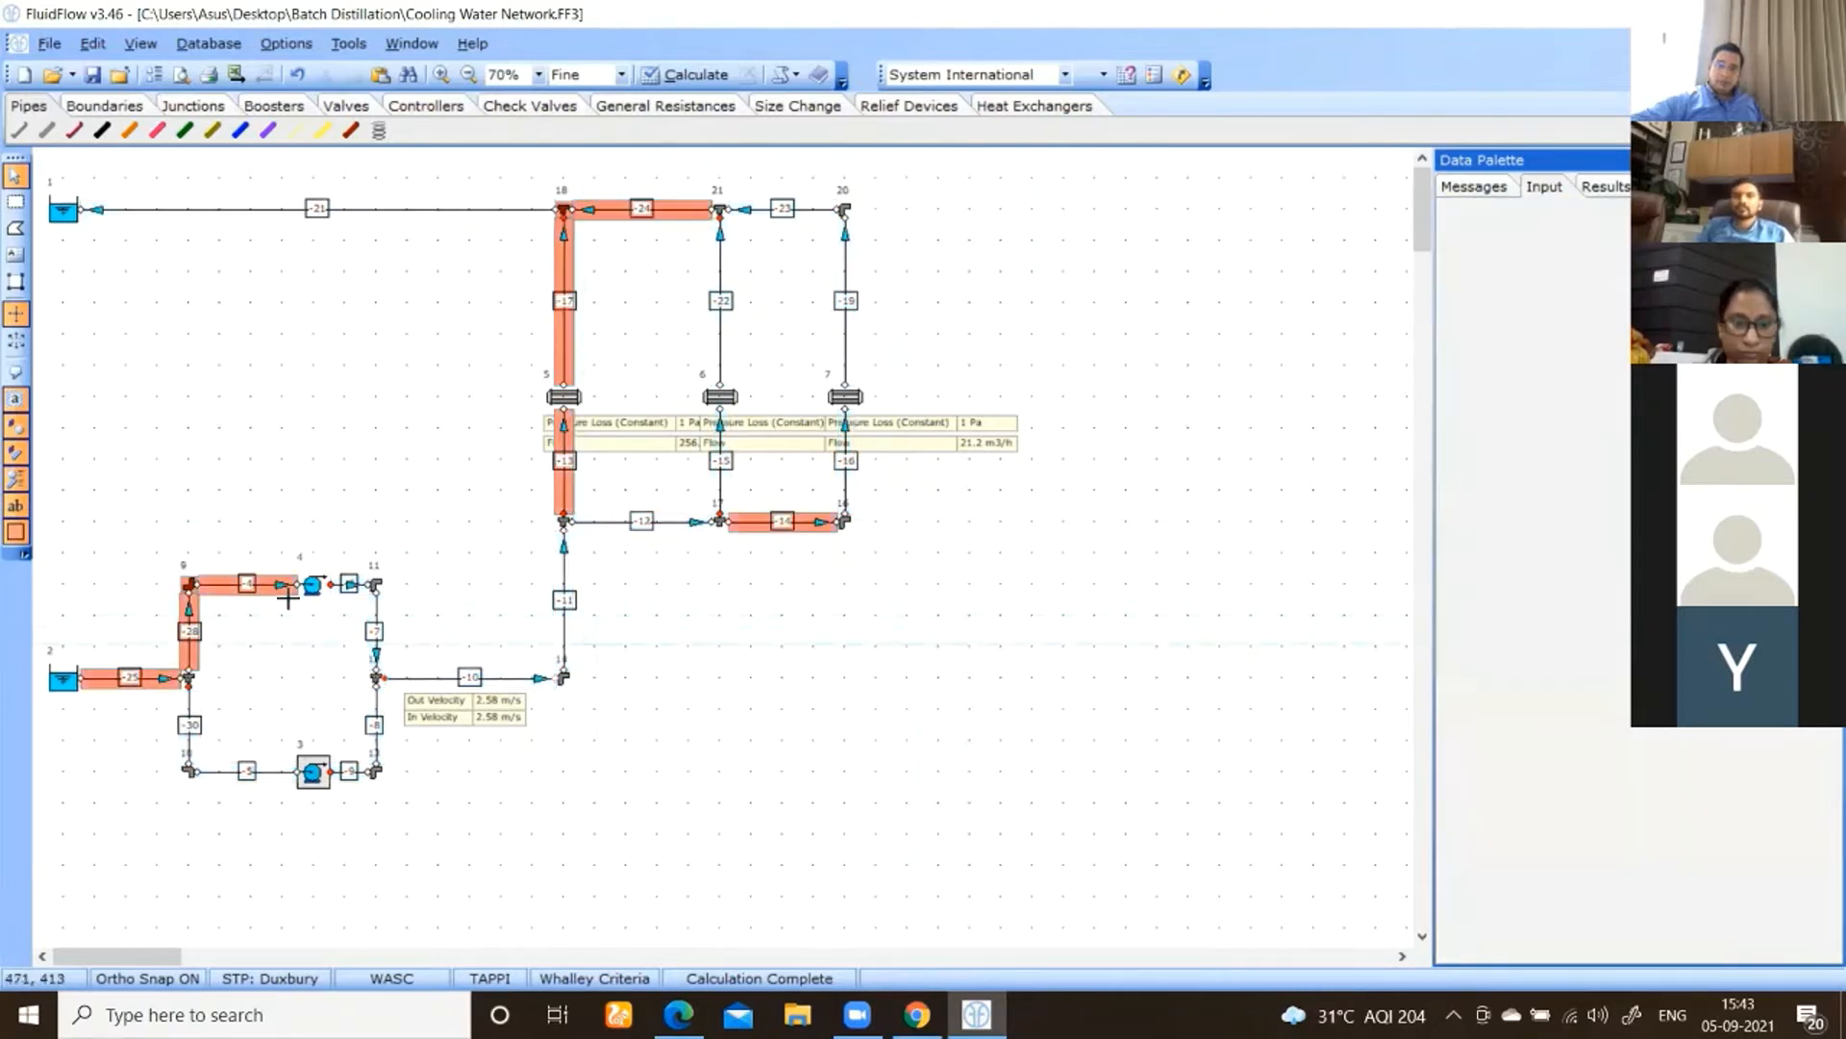
# - Switch the friction model of suction pipe -25 to Hazen Williams and compare its inputs with those of pipe -28
pyautogui.click(107, 683)
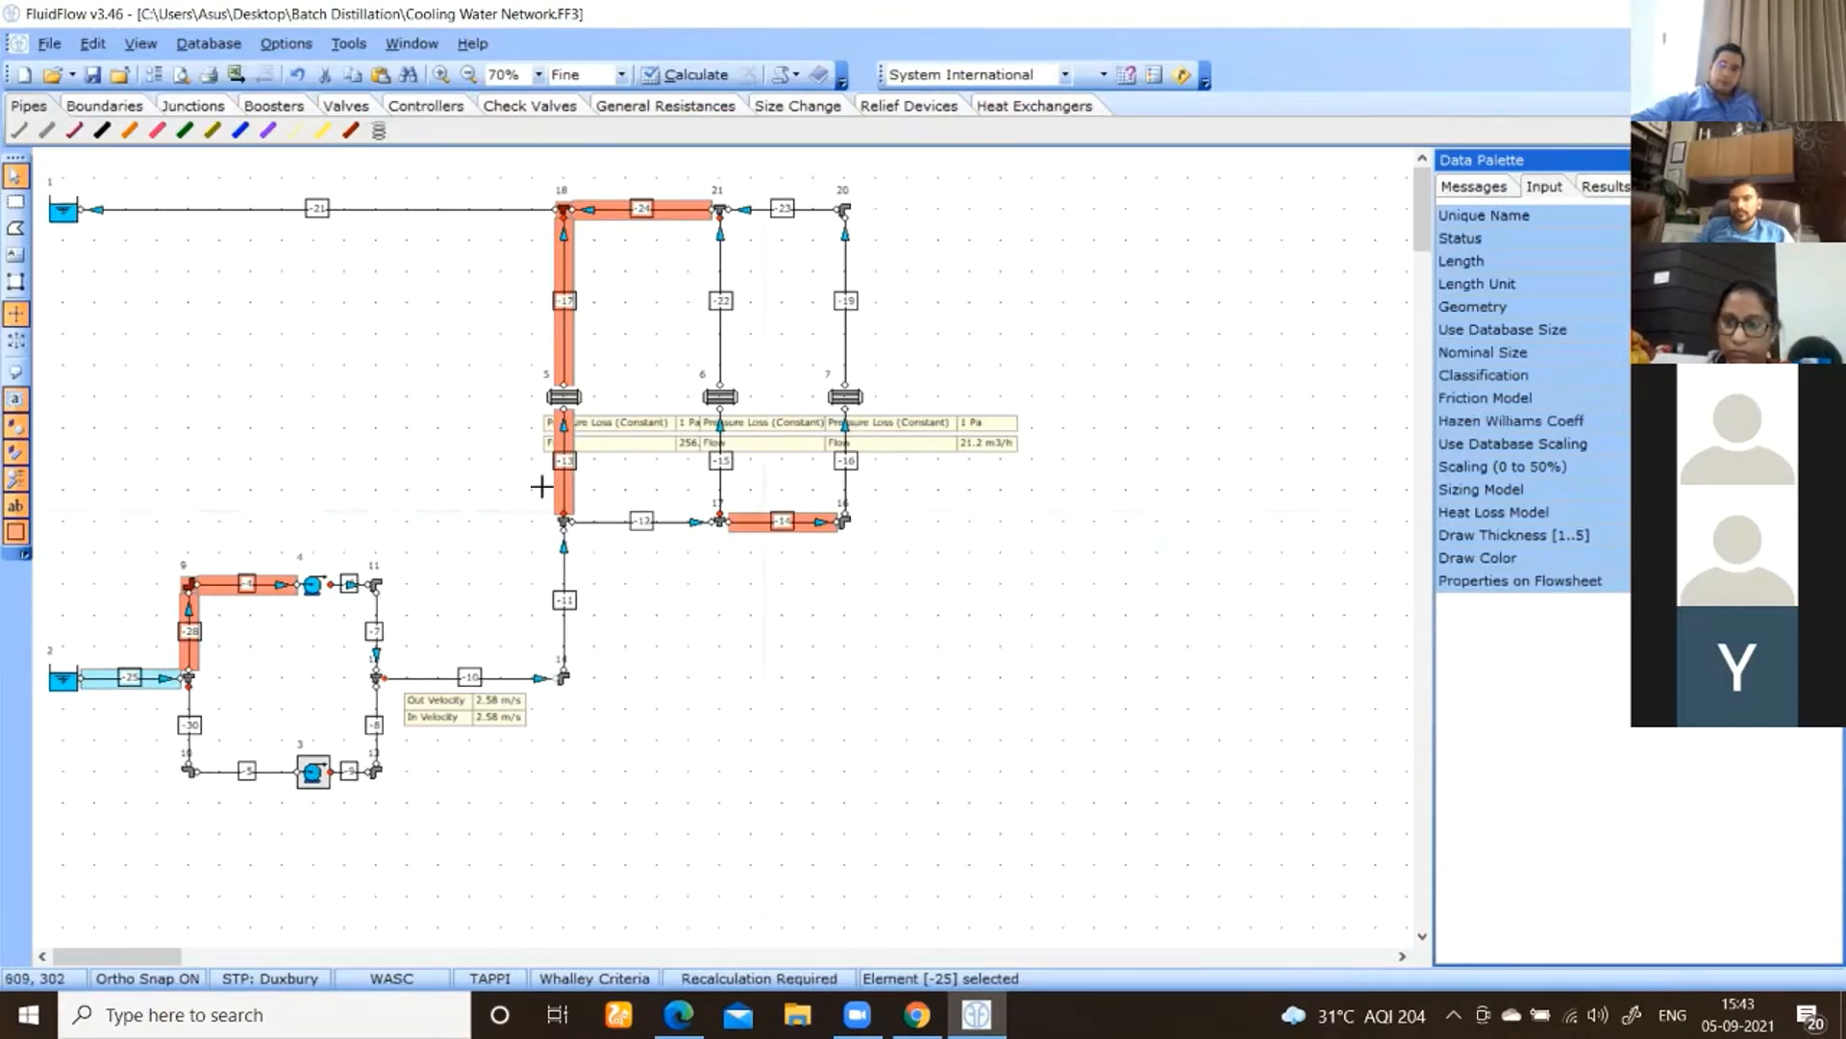
pyautogui.click(191, 662)
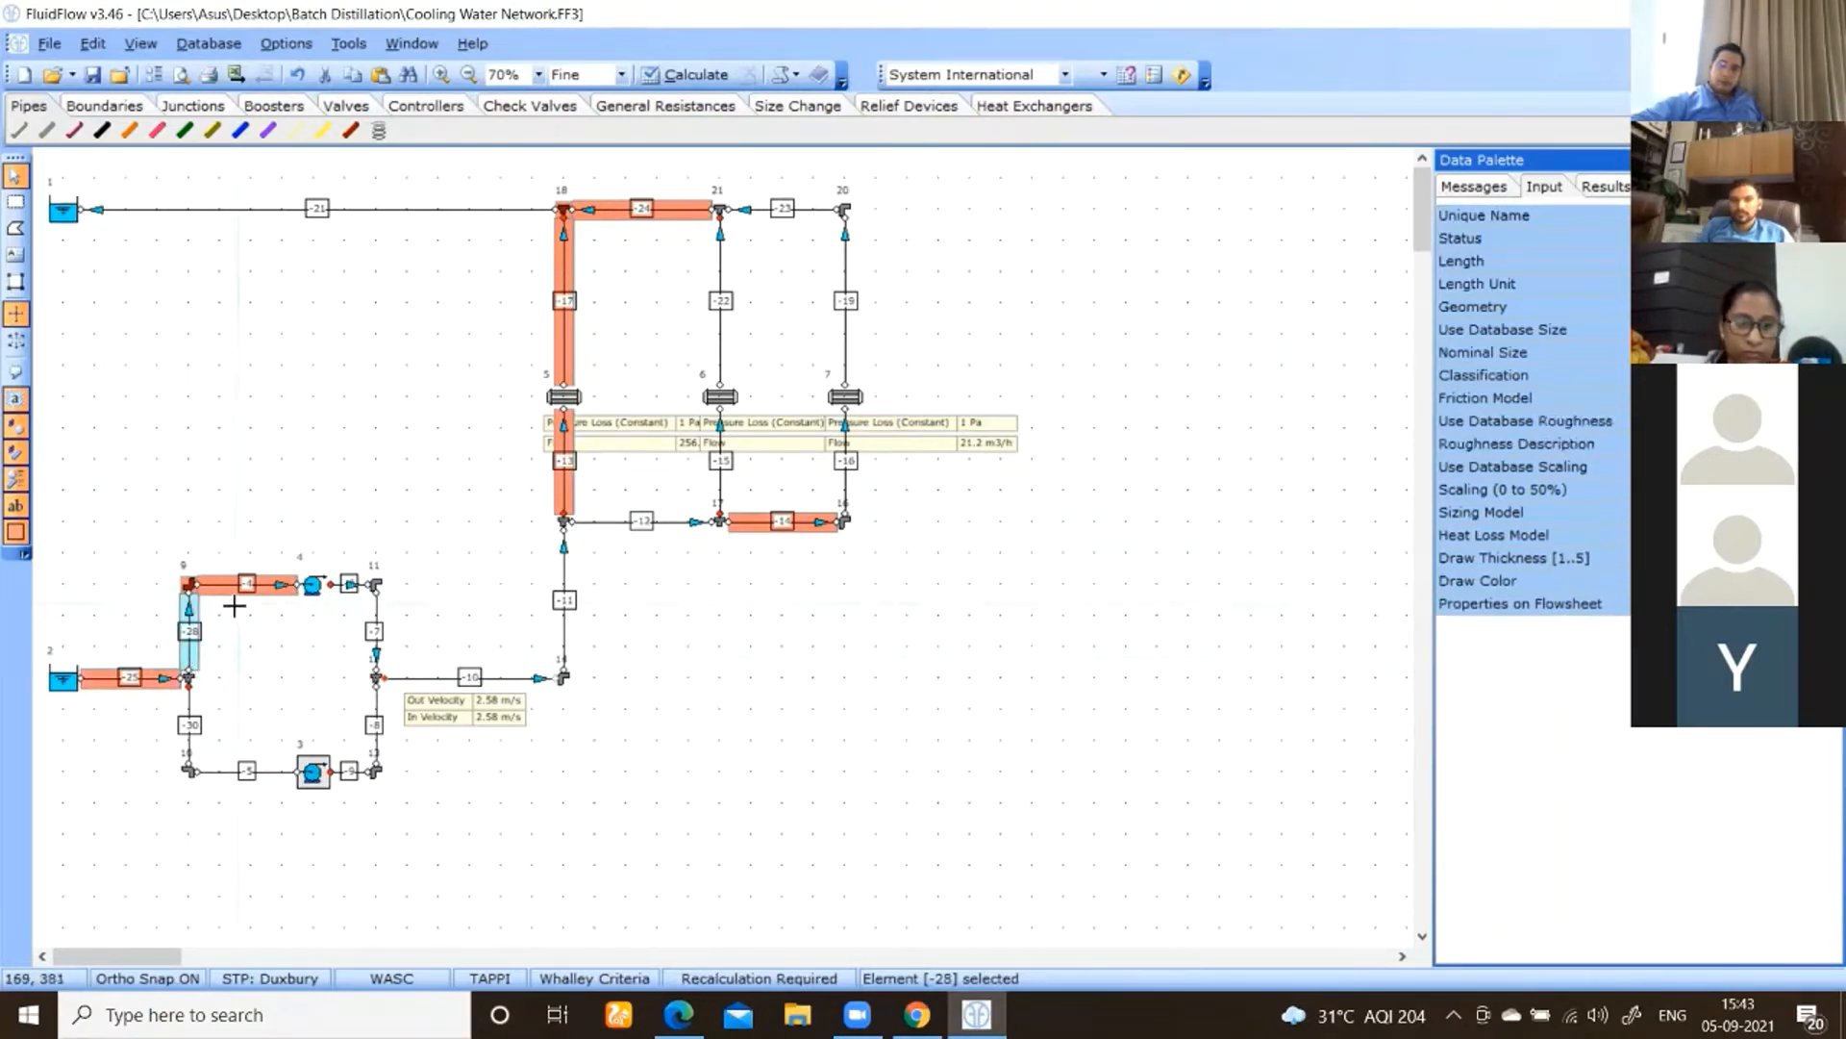
pyautogui.click(189, 679)
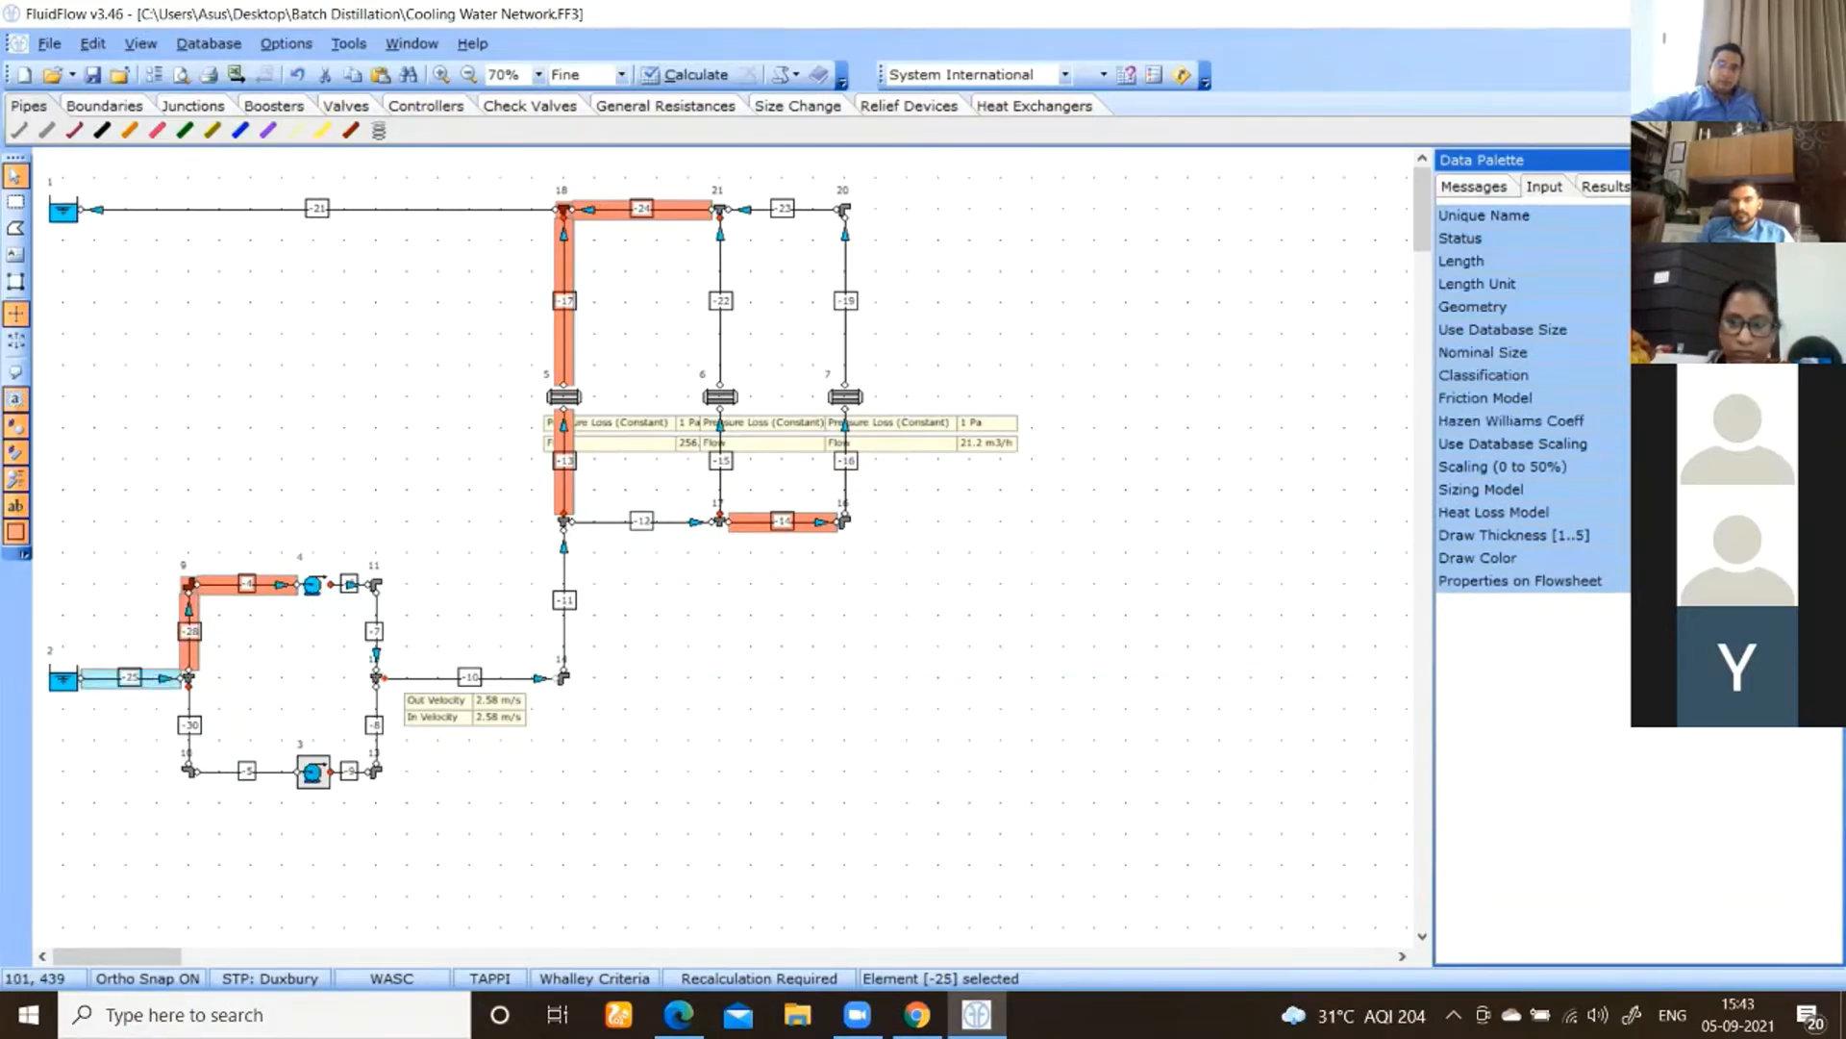
pyautogui.click(260, 601)
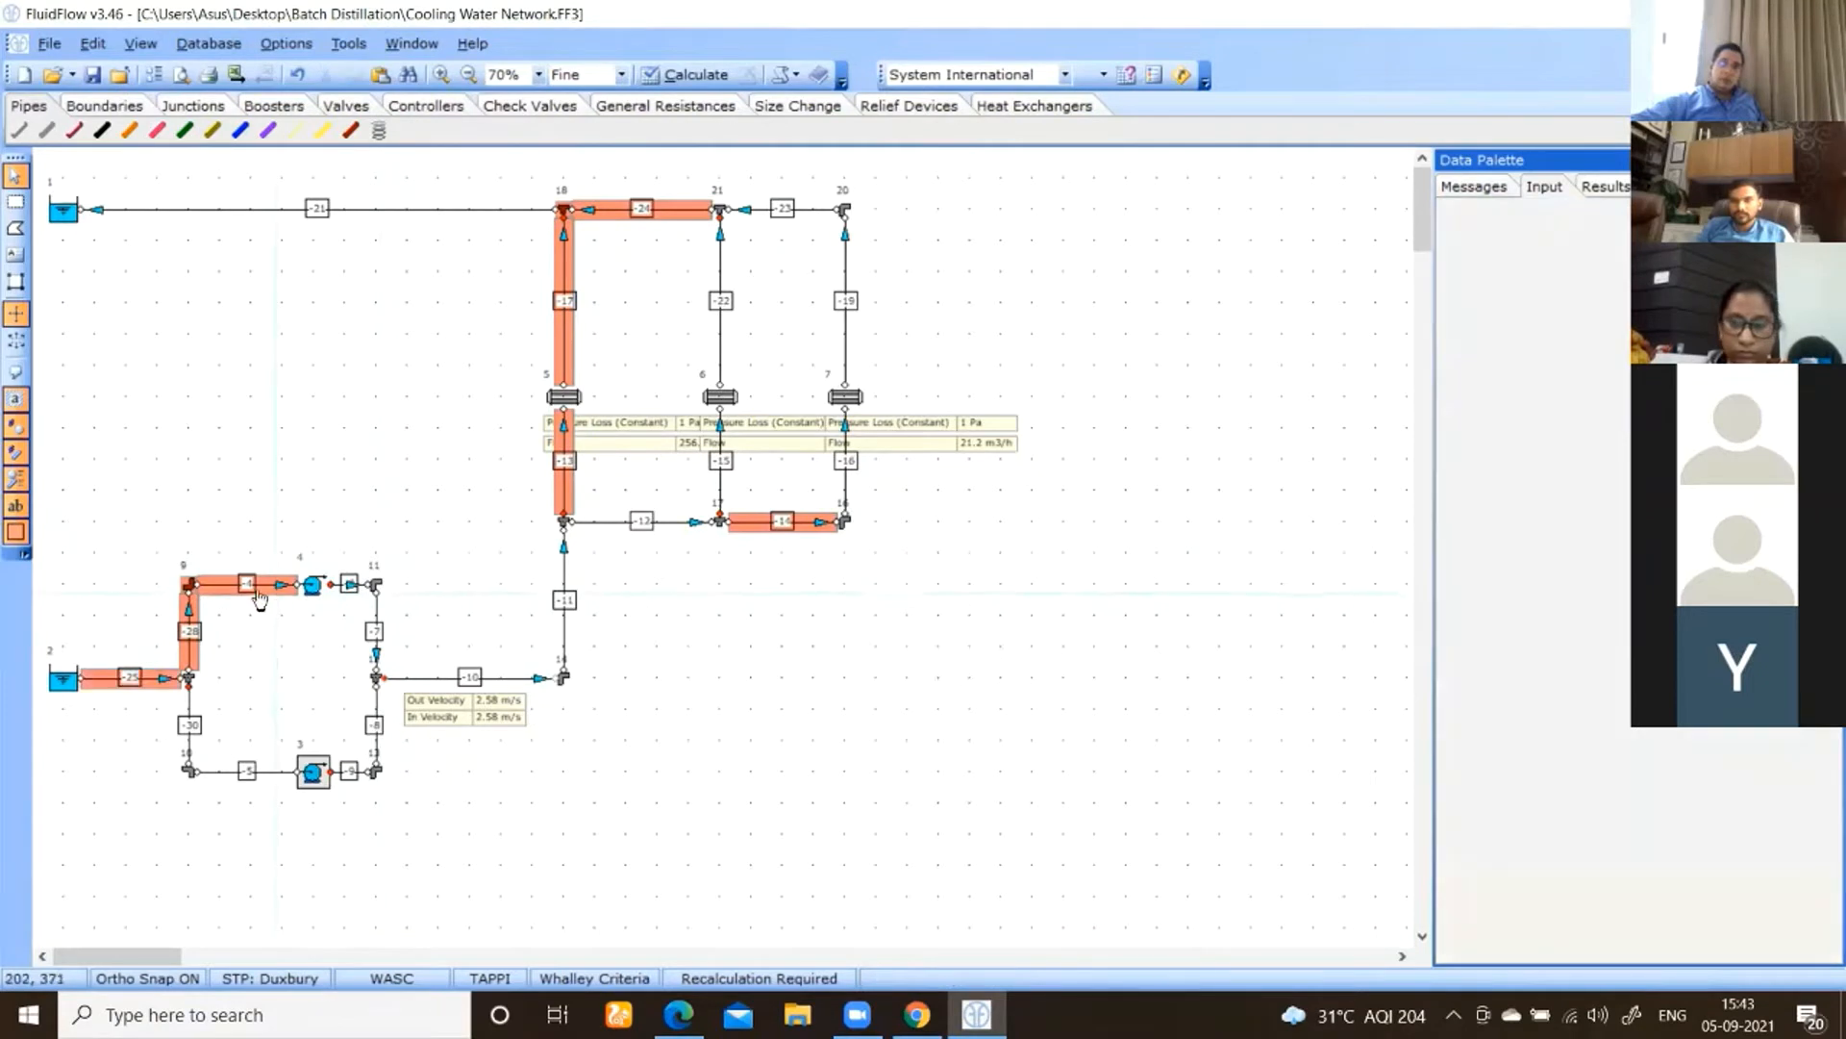
pyautogui.click(191, 629)
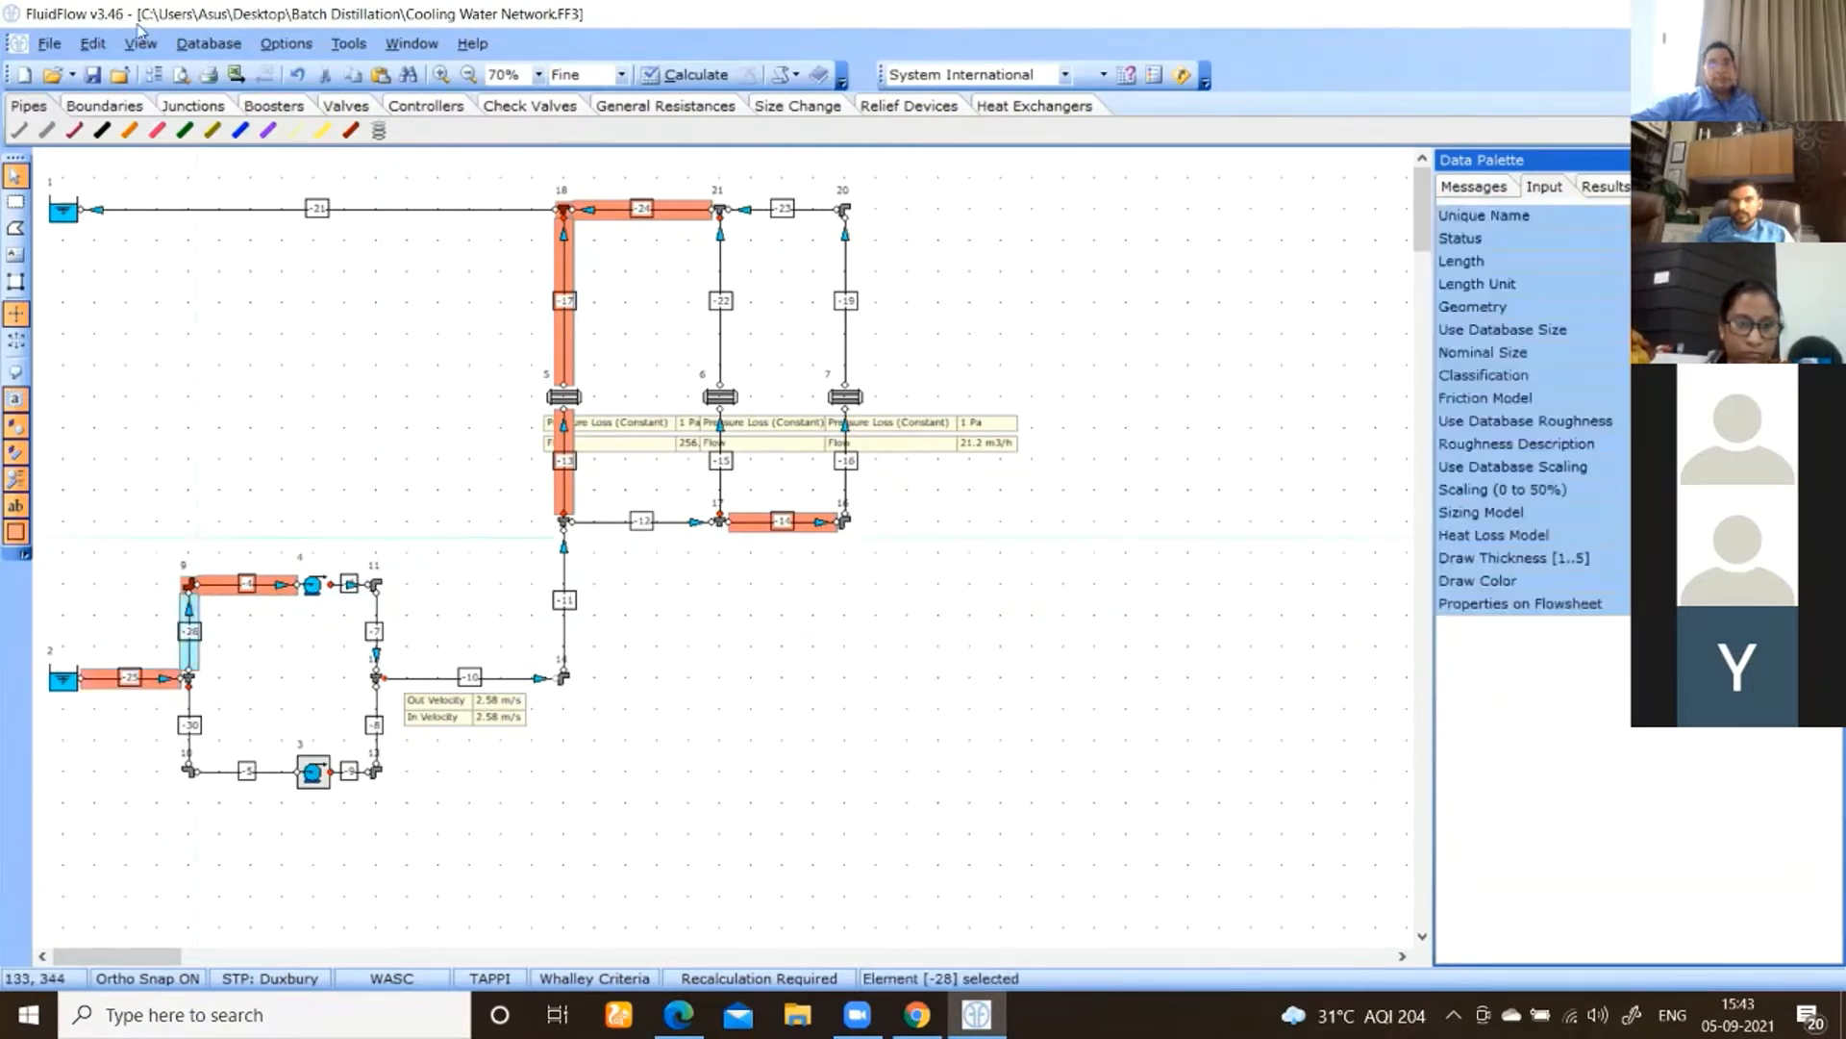
# - Highlight every pipe in the network at once to review the common inputs, and deselect them
pyautogui.click(85, 48)
pyautogui.moveTo(145, 246)
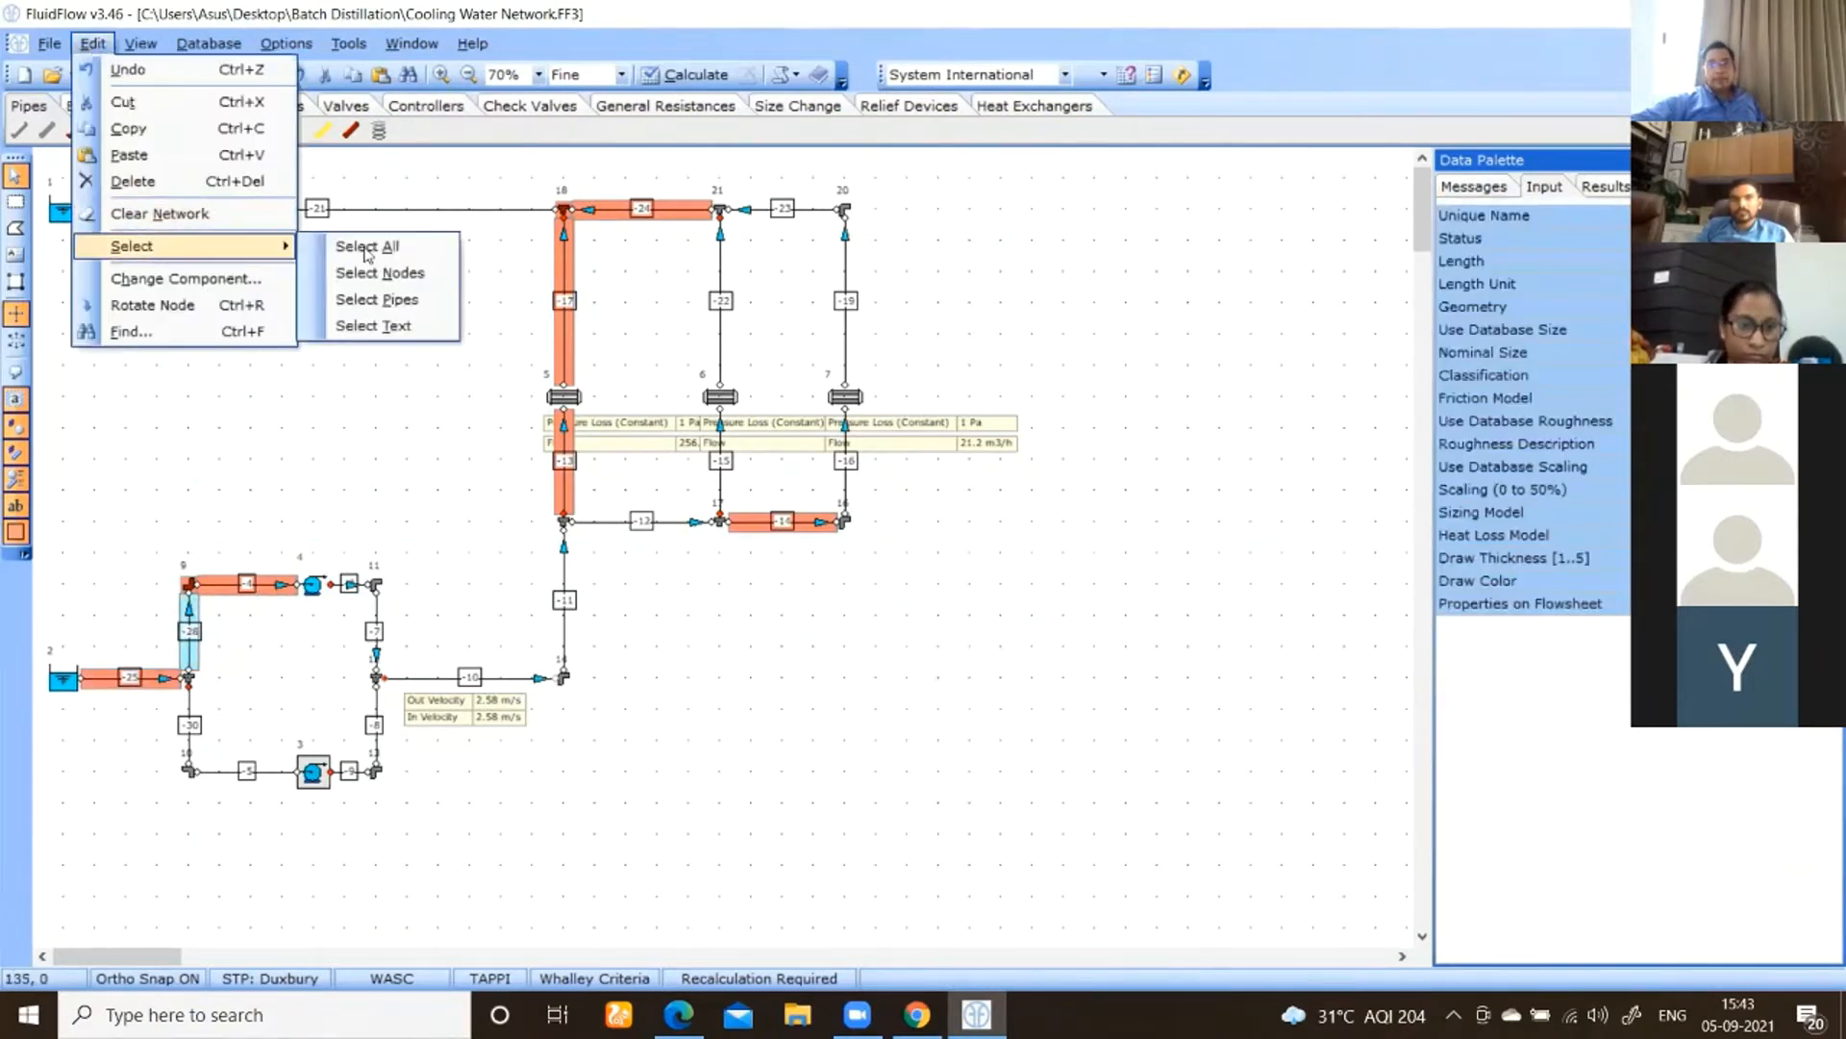
pyautogui.click(378, 300)
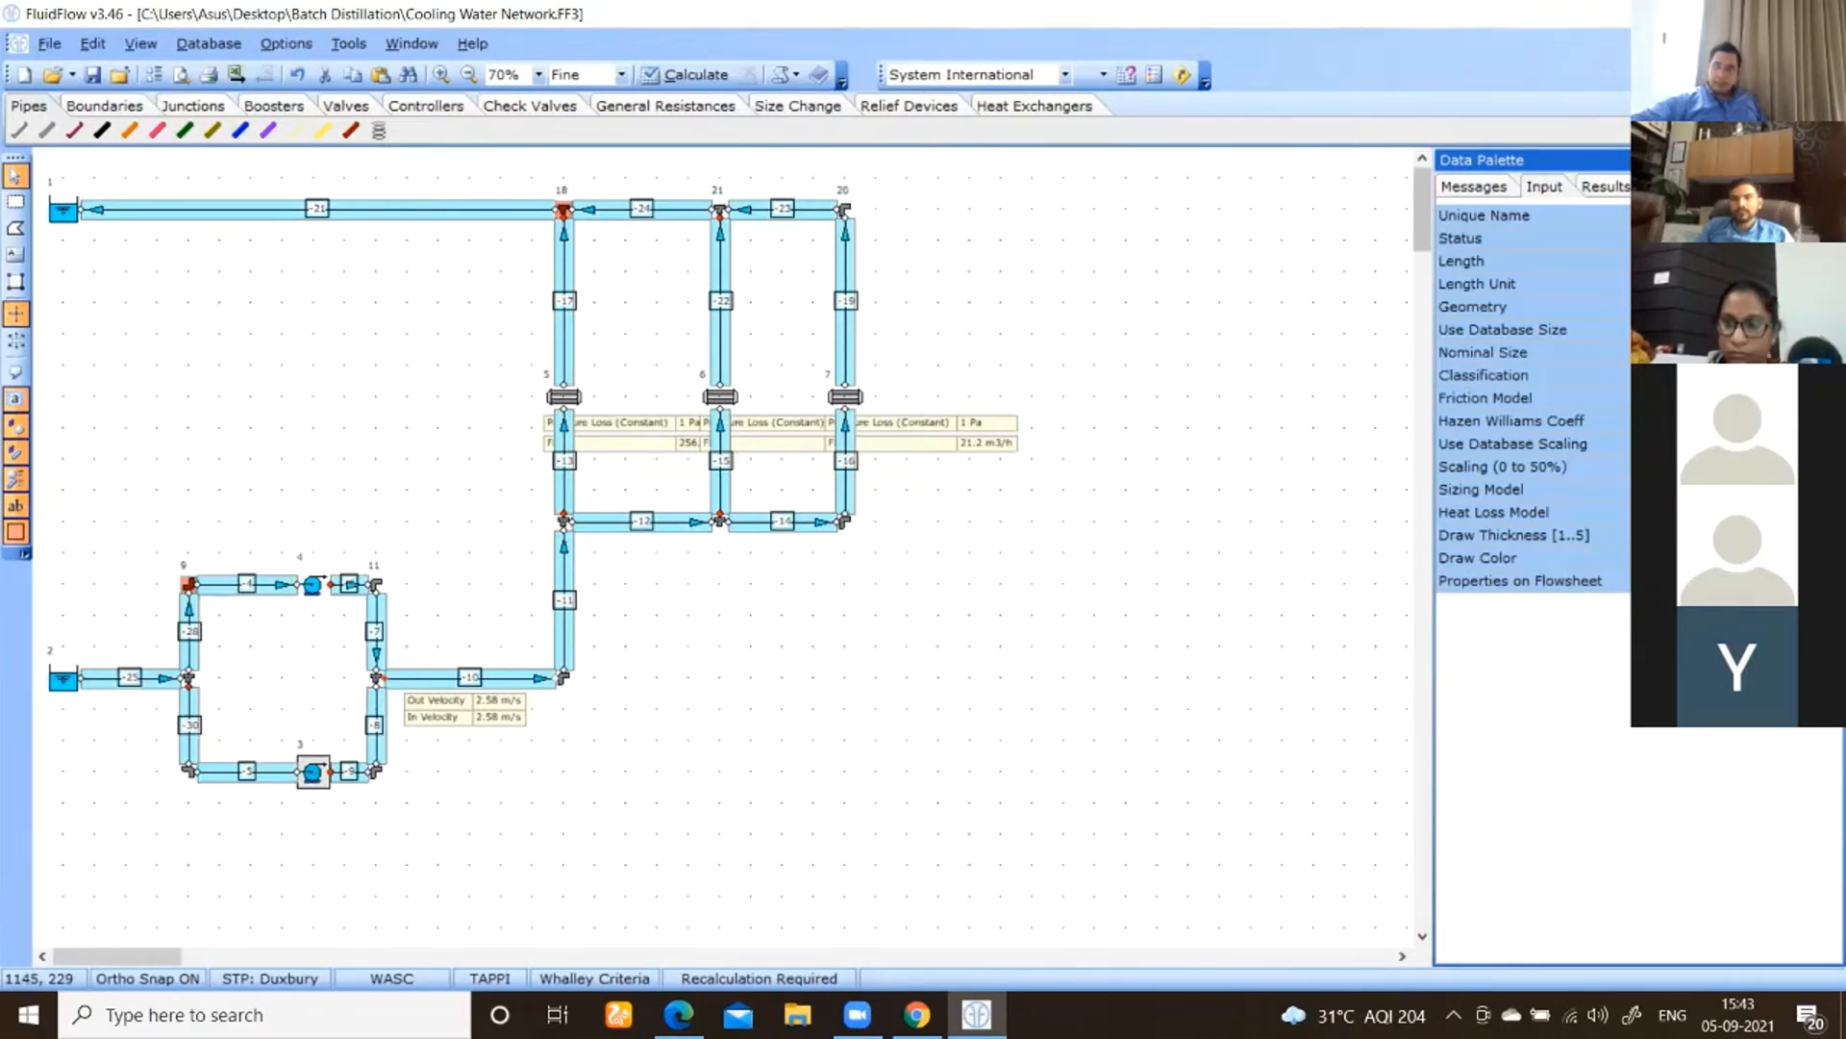
pyautogui.click(1299, 549)
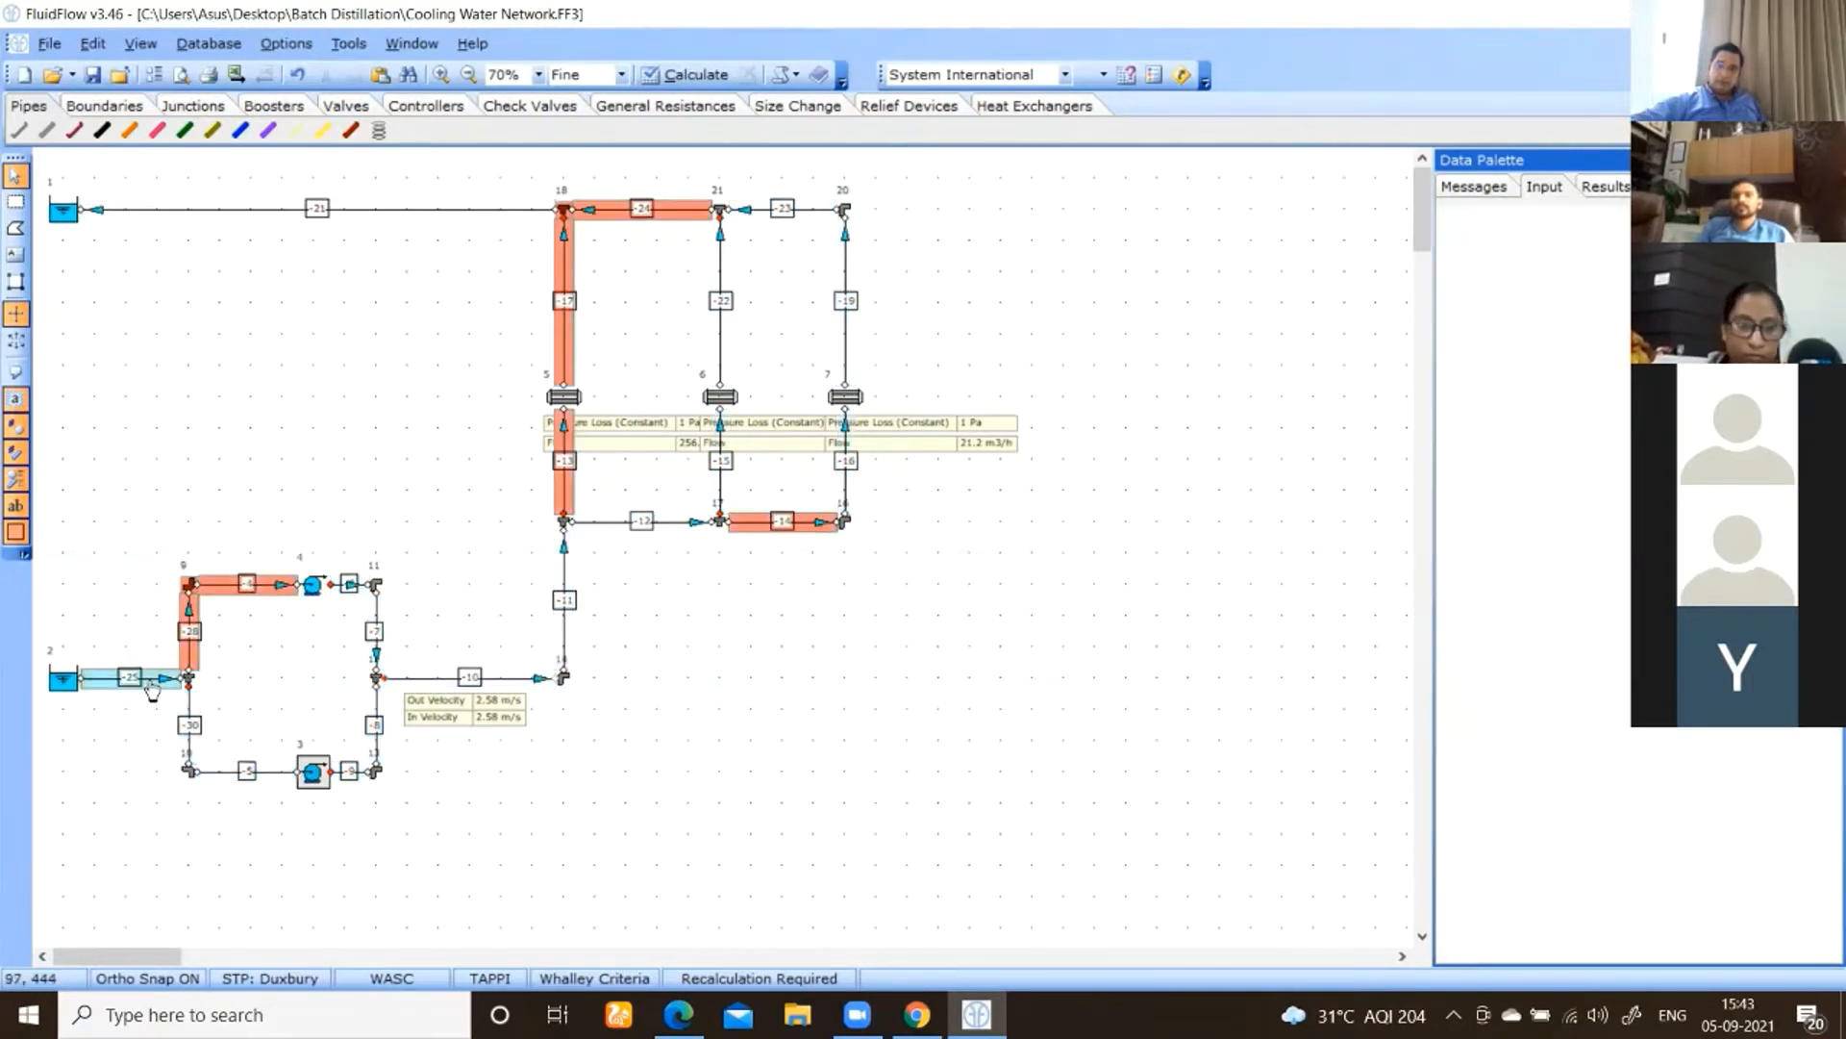
# - Check the inputs of pipes -25 and -28 one by one, and select both pipes together
pyautogui.click(152, 687)
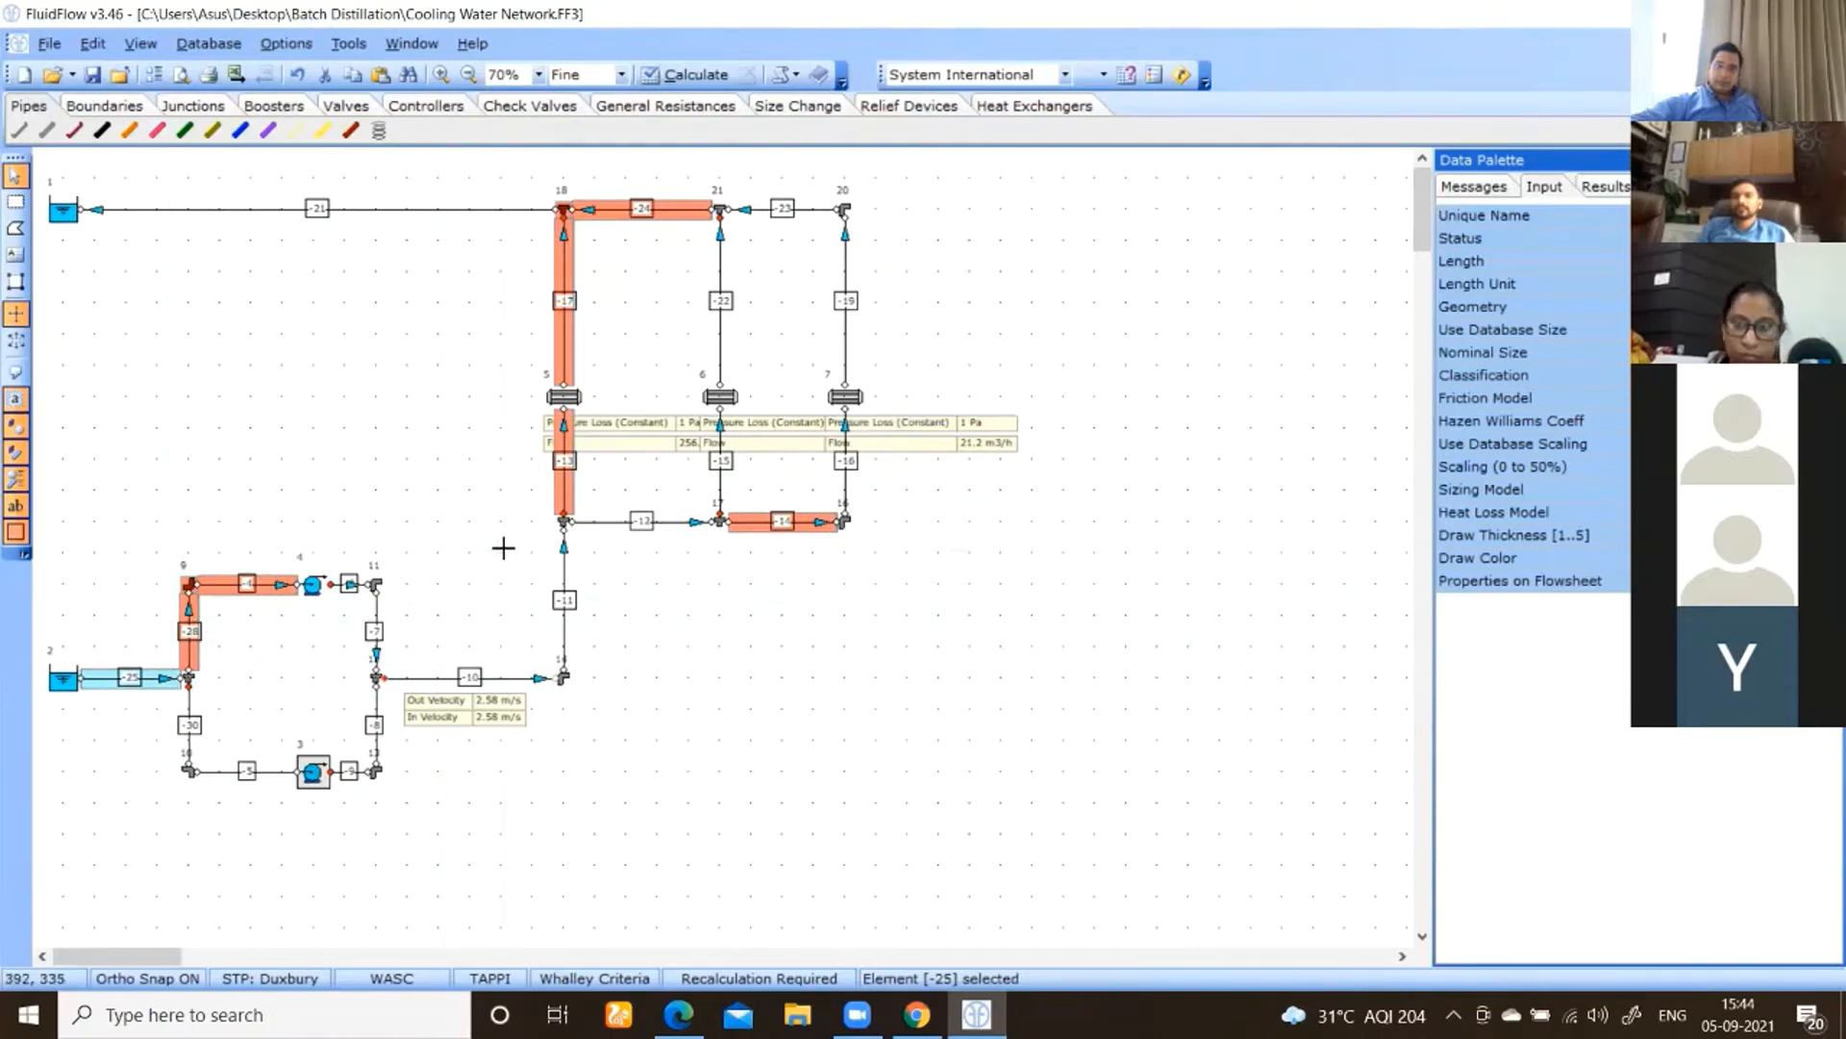
pyautogui.click(192, 610)
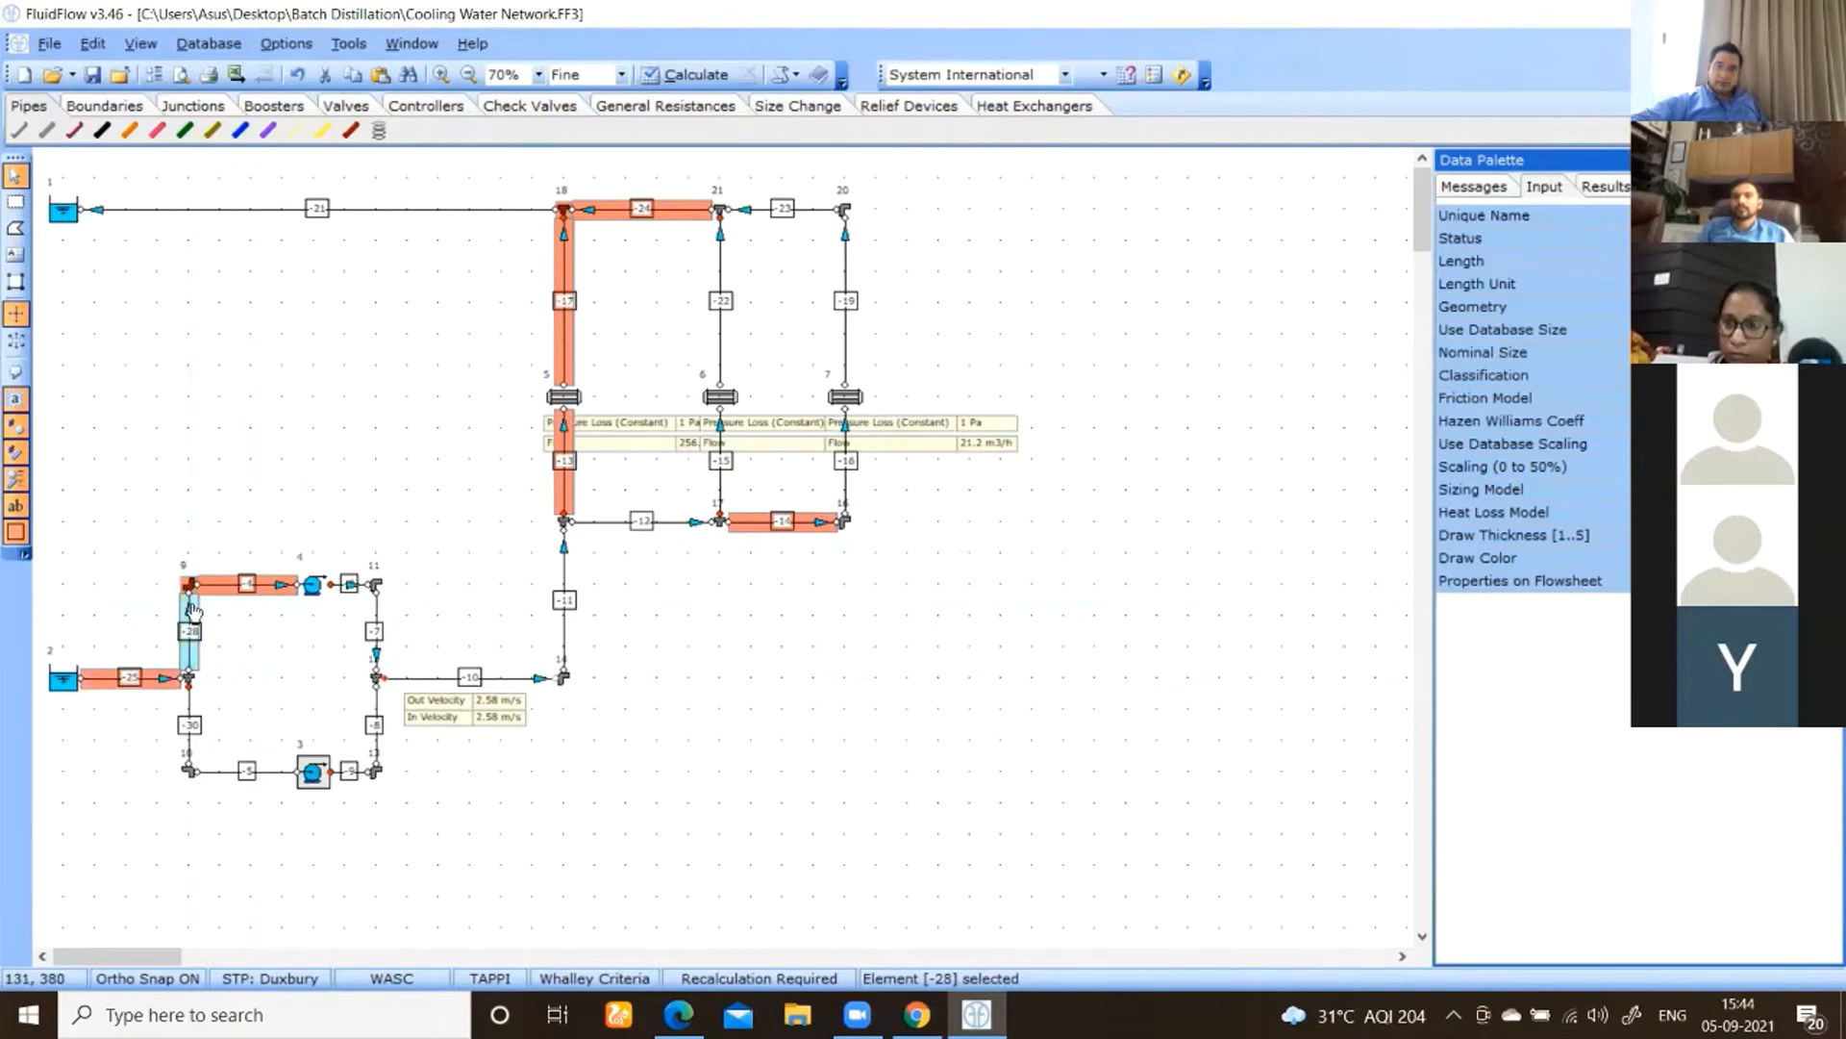
pyautogui.click(161, 680)
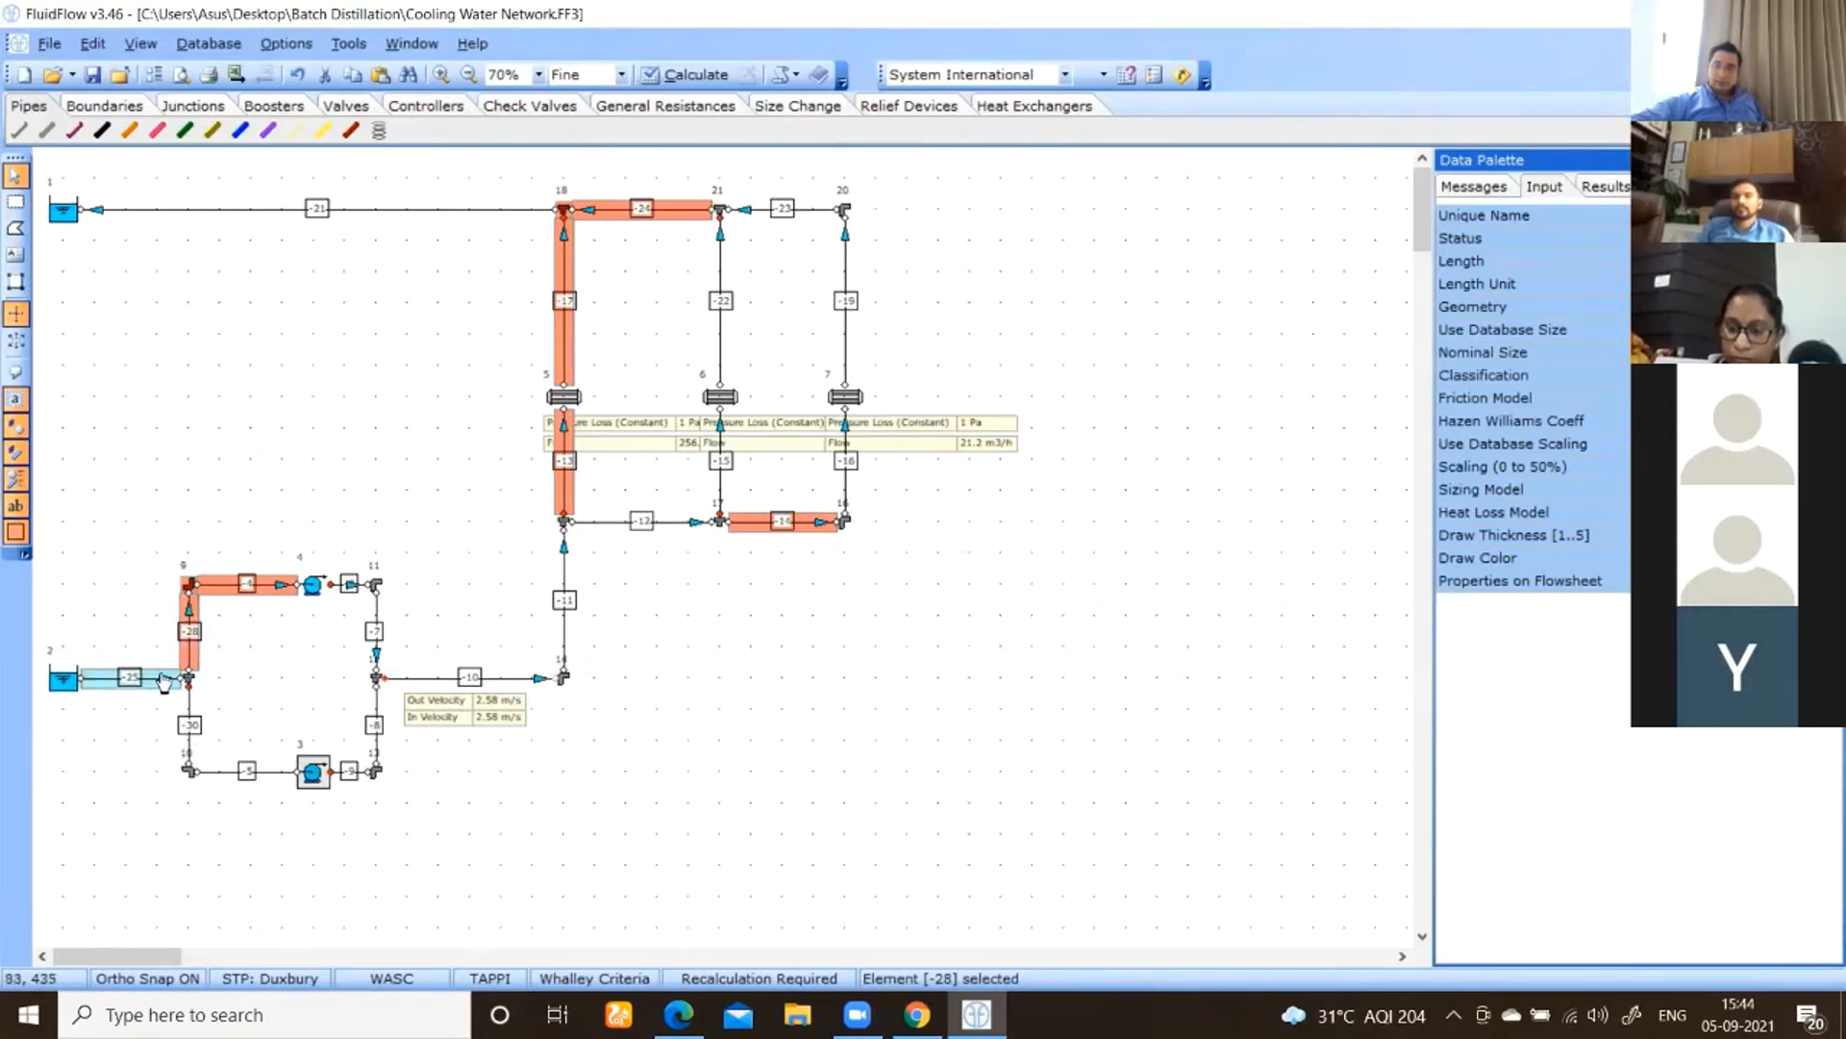
pyautogui.keyDown('shift'); pyautogui.click(192, 610); pyautogui.keyUp('shift')
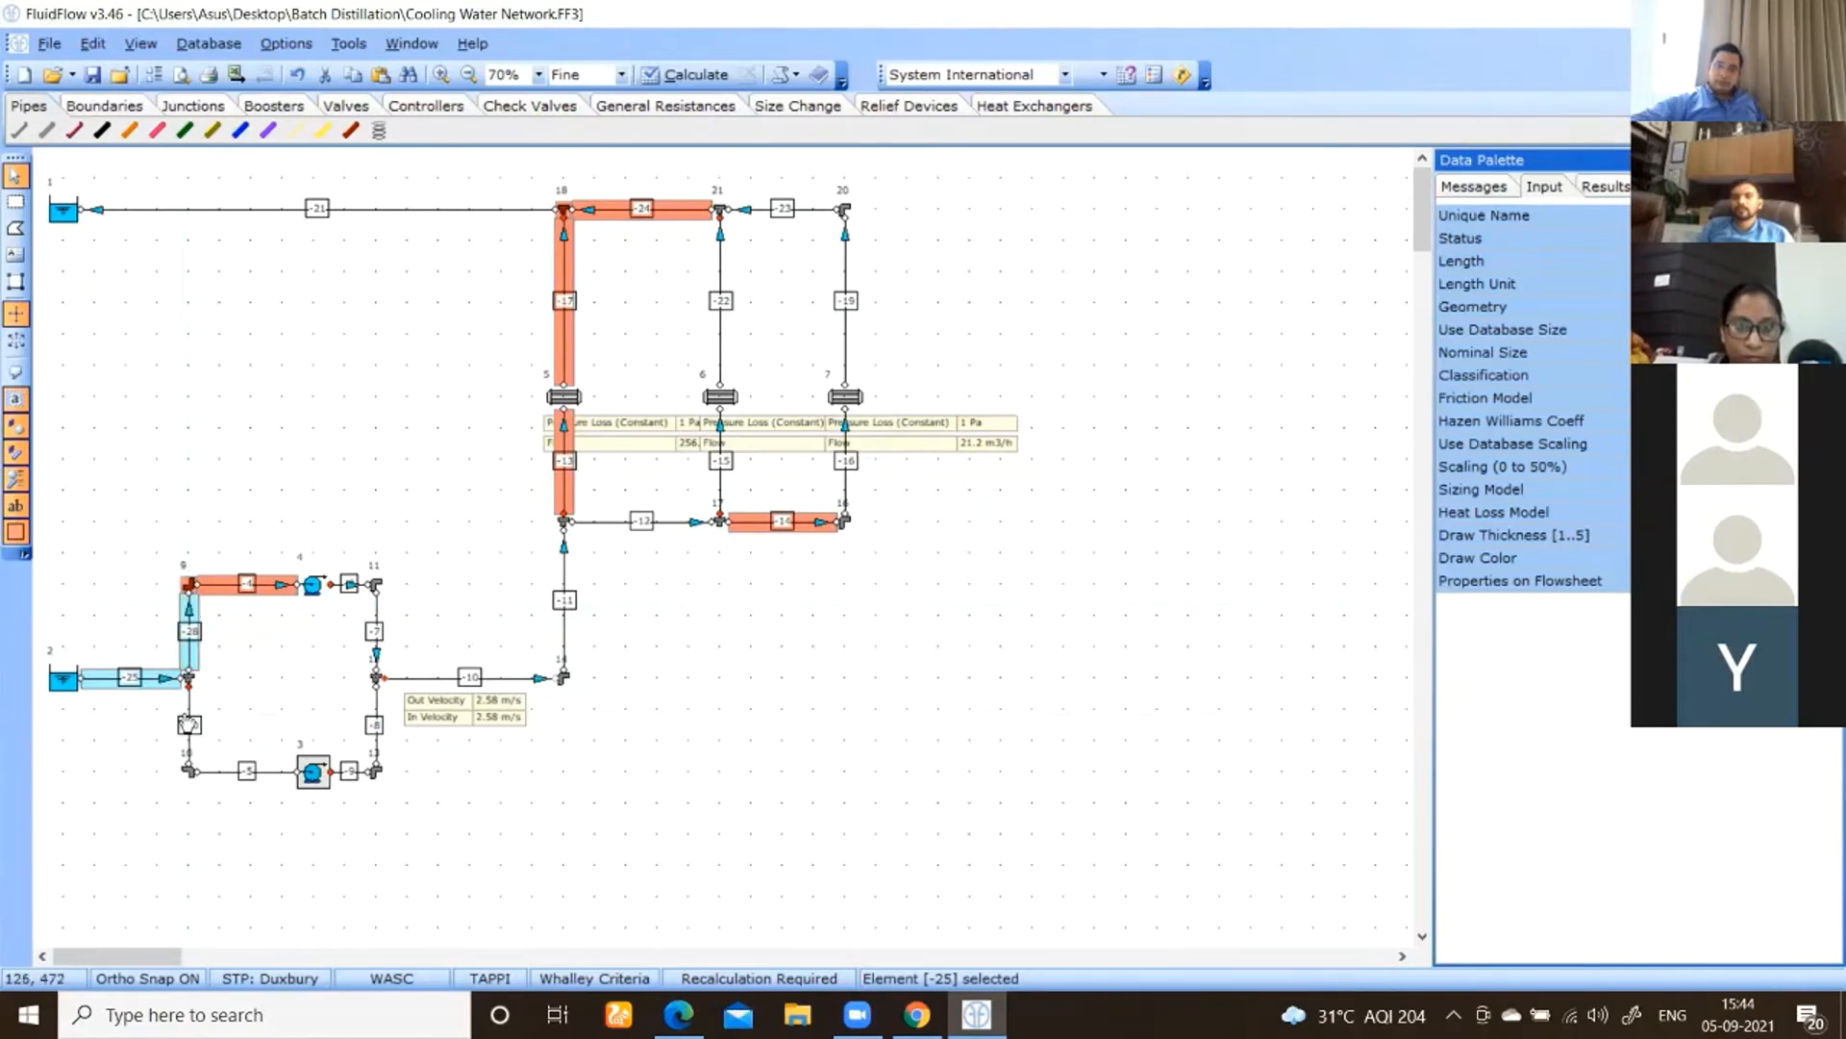
# - Select the pump suction pipes -25, -28, -30, -4 and -5 as a group and display their inputs
pyautogui.click(157, 690)
pyautogui.keyDown('shift'); pyautogui.click(195, 652); pyautogui.keyUp('shift')
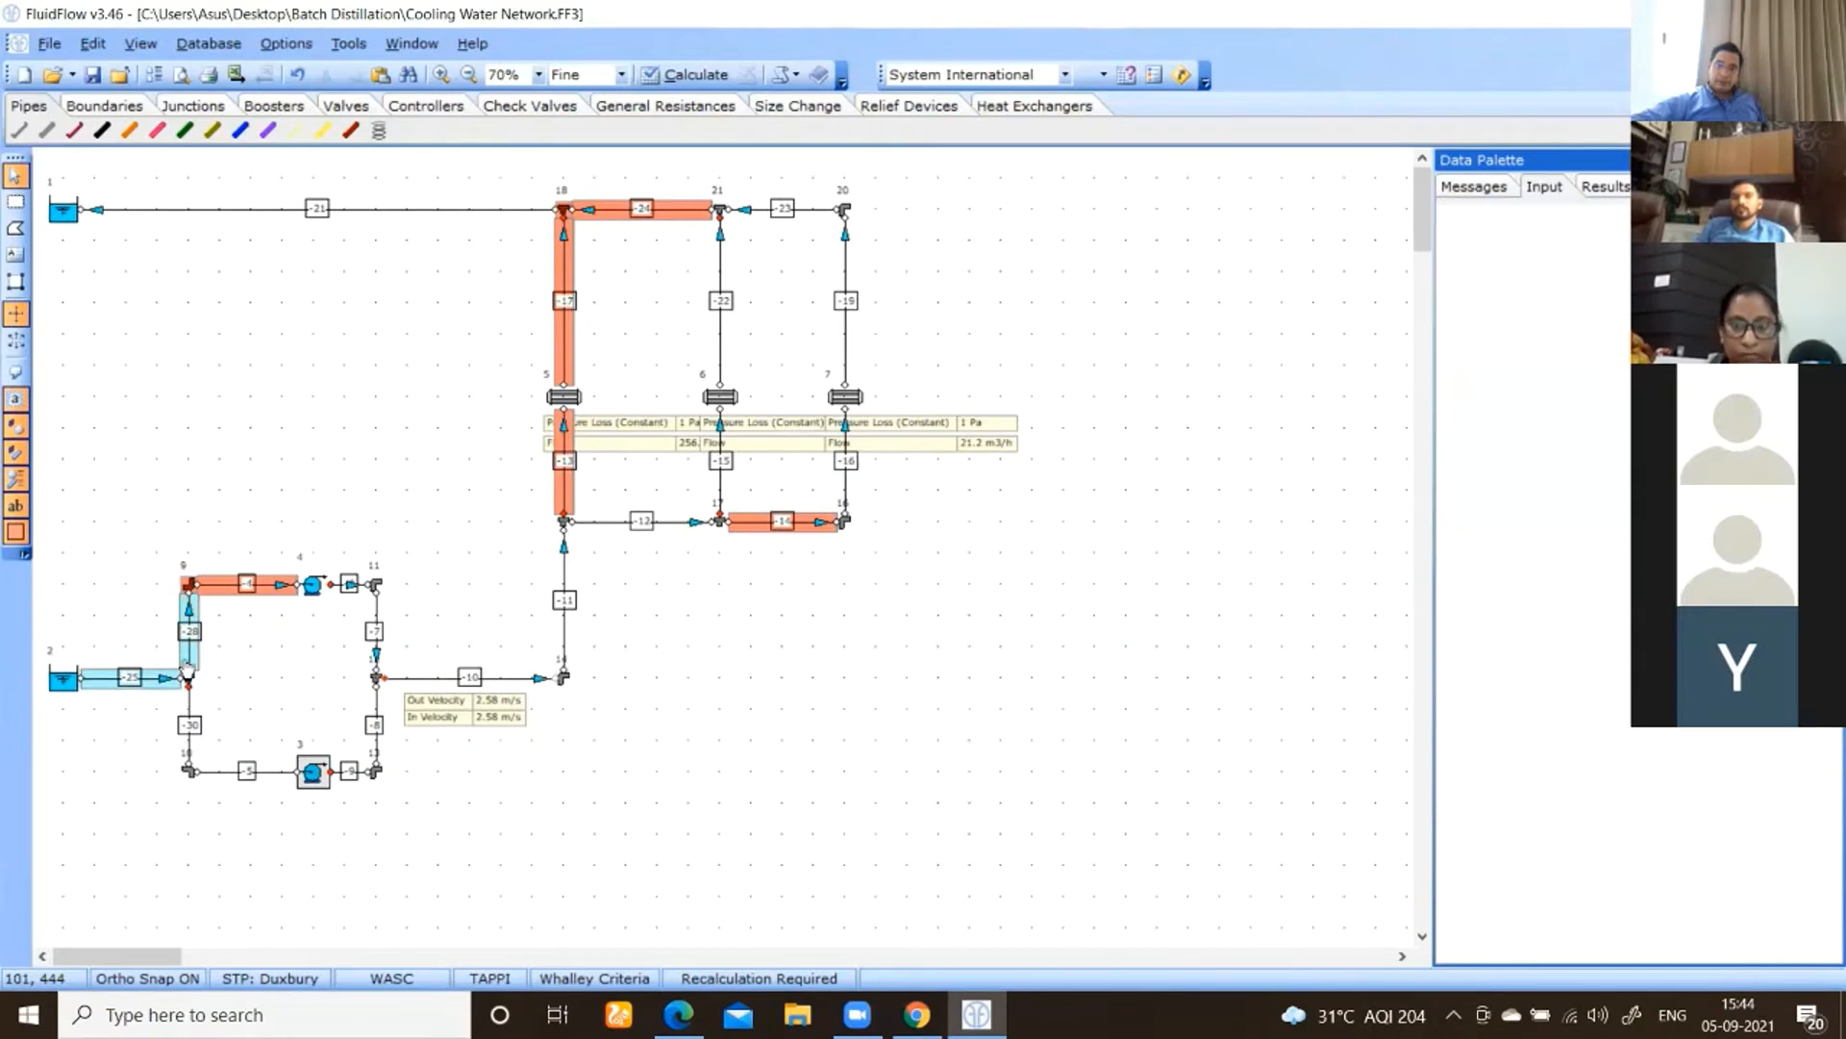
pyautogui.keyDown('shift'); pyautogui.click(191, 720); pyautogui.keyUp('shift')
pyautogui.keyDown('shift'); pyautogui.click(234, 588); pyautogui.keyUp('shift')
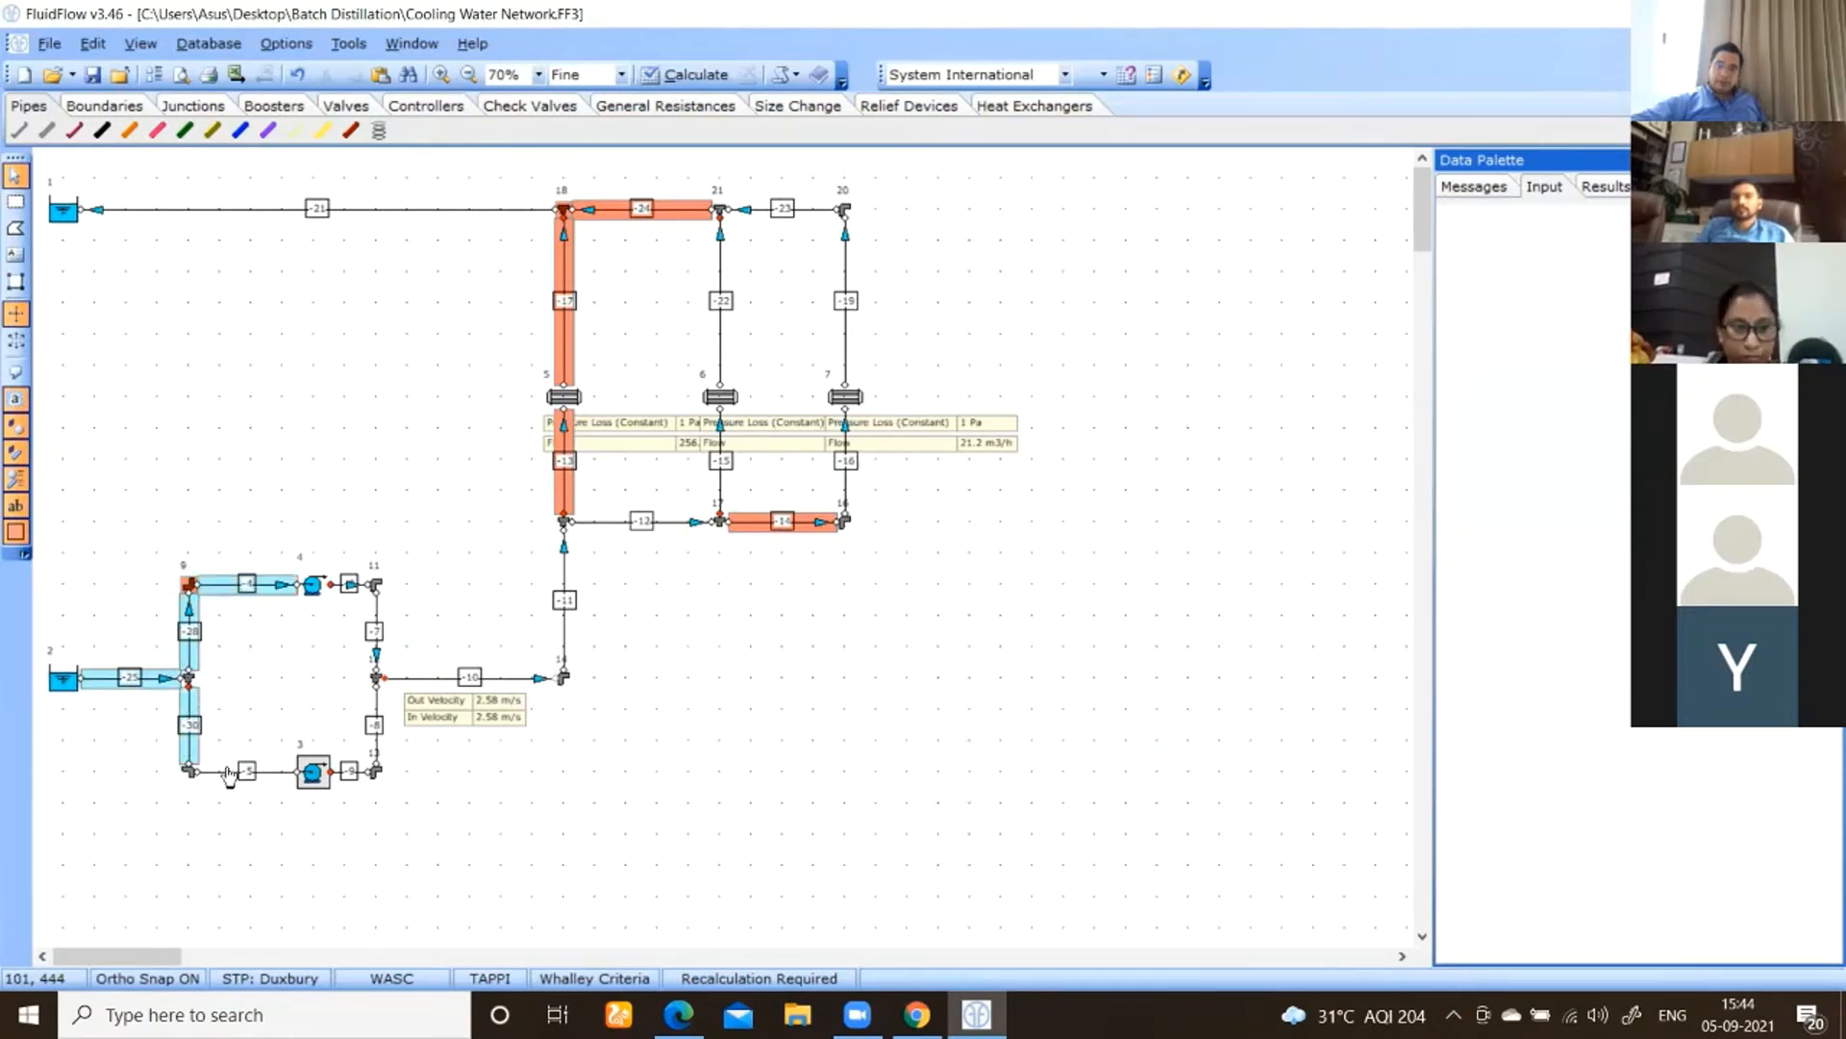
pyautogui.keyDown('shift'); pyautogui.click(229, 776); pyautogui.keyUp('shift')
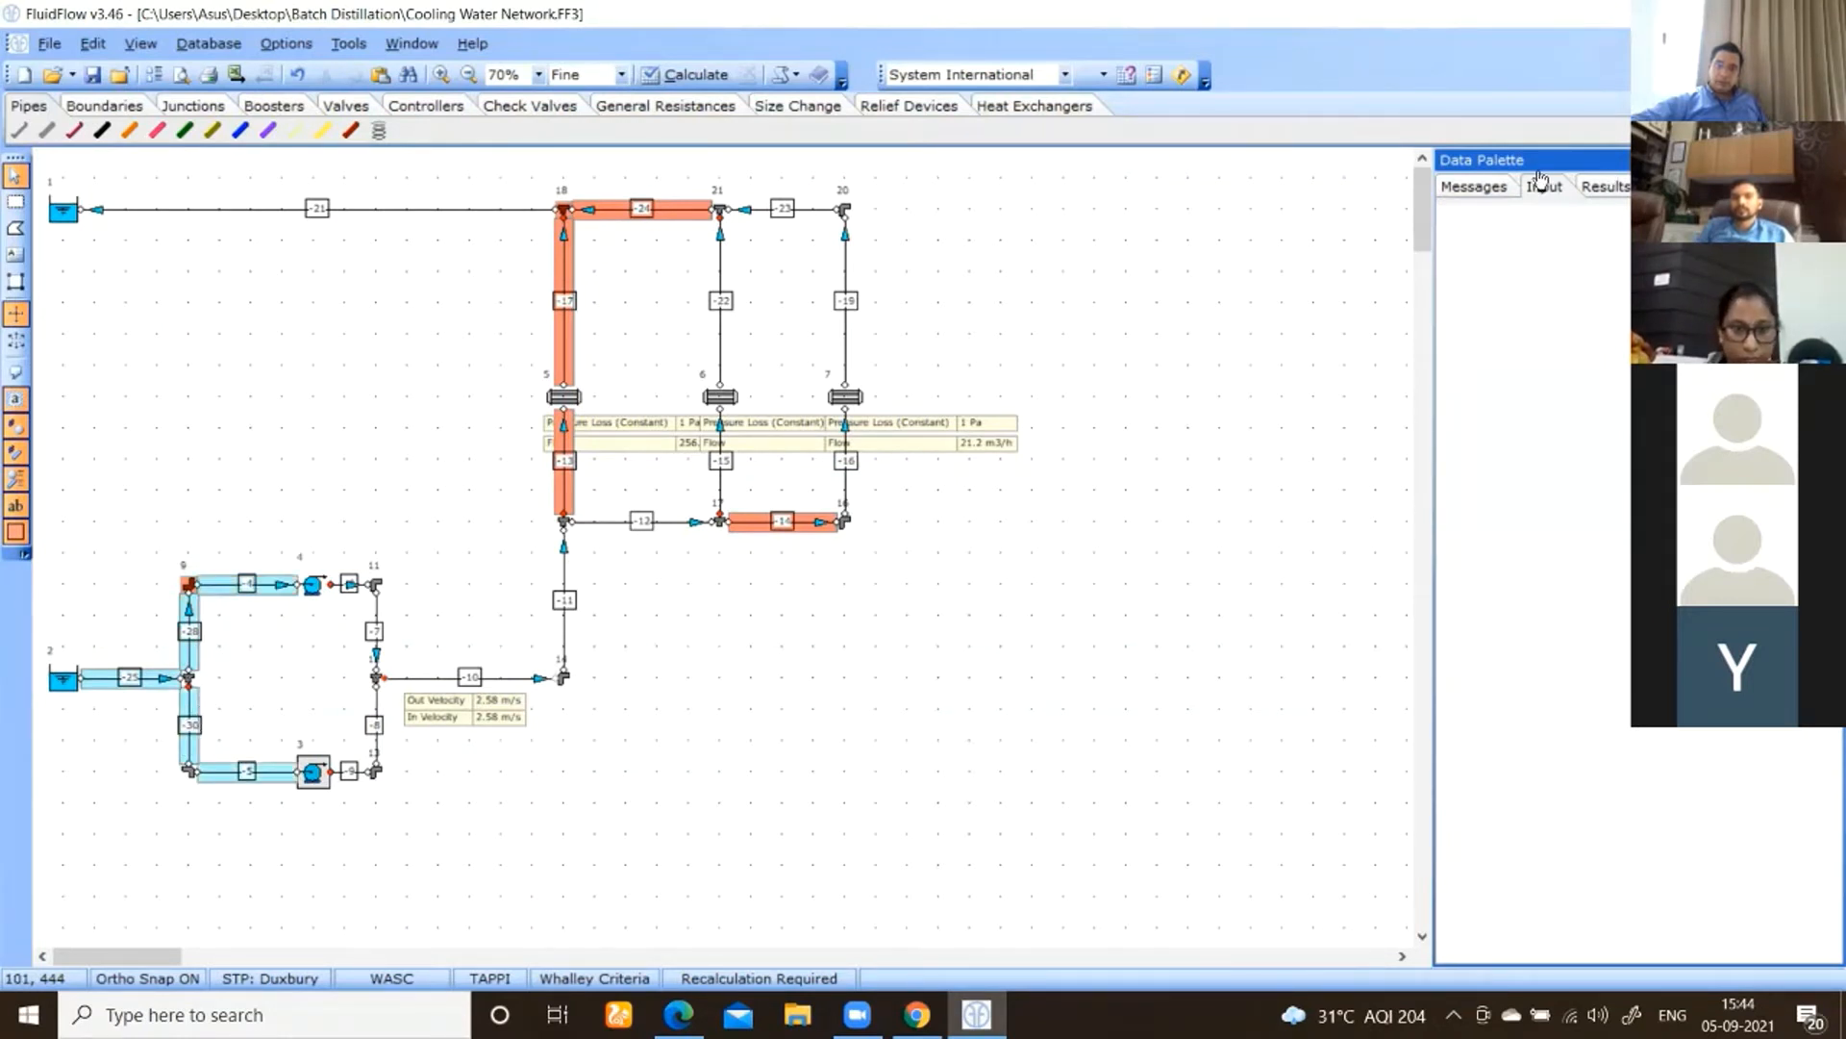
pyautogui.click(1466, 187)
pyautogui.click(1543, 188)
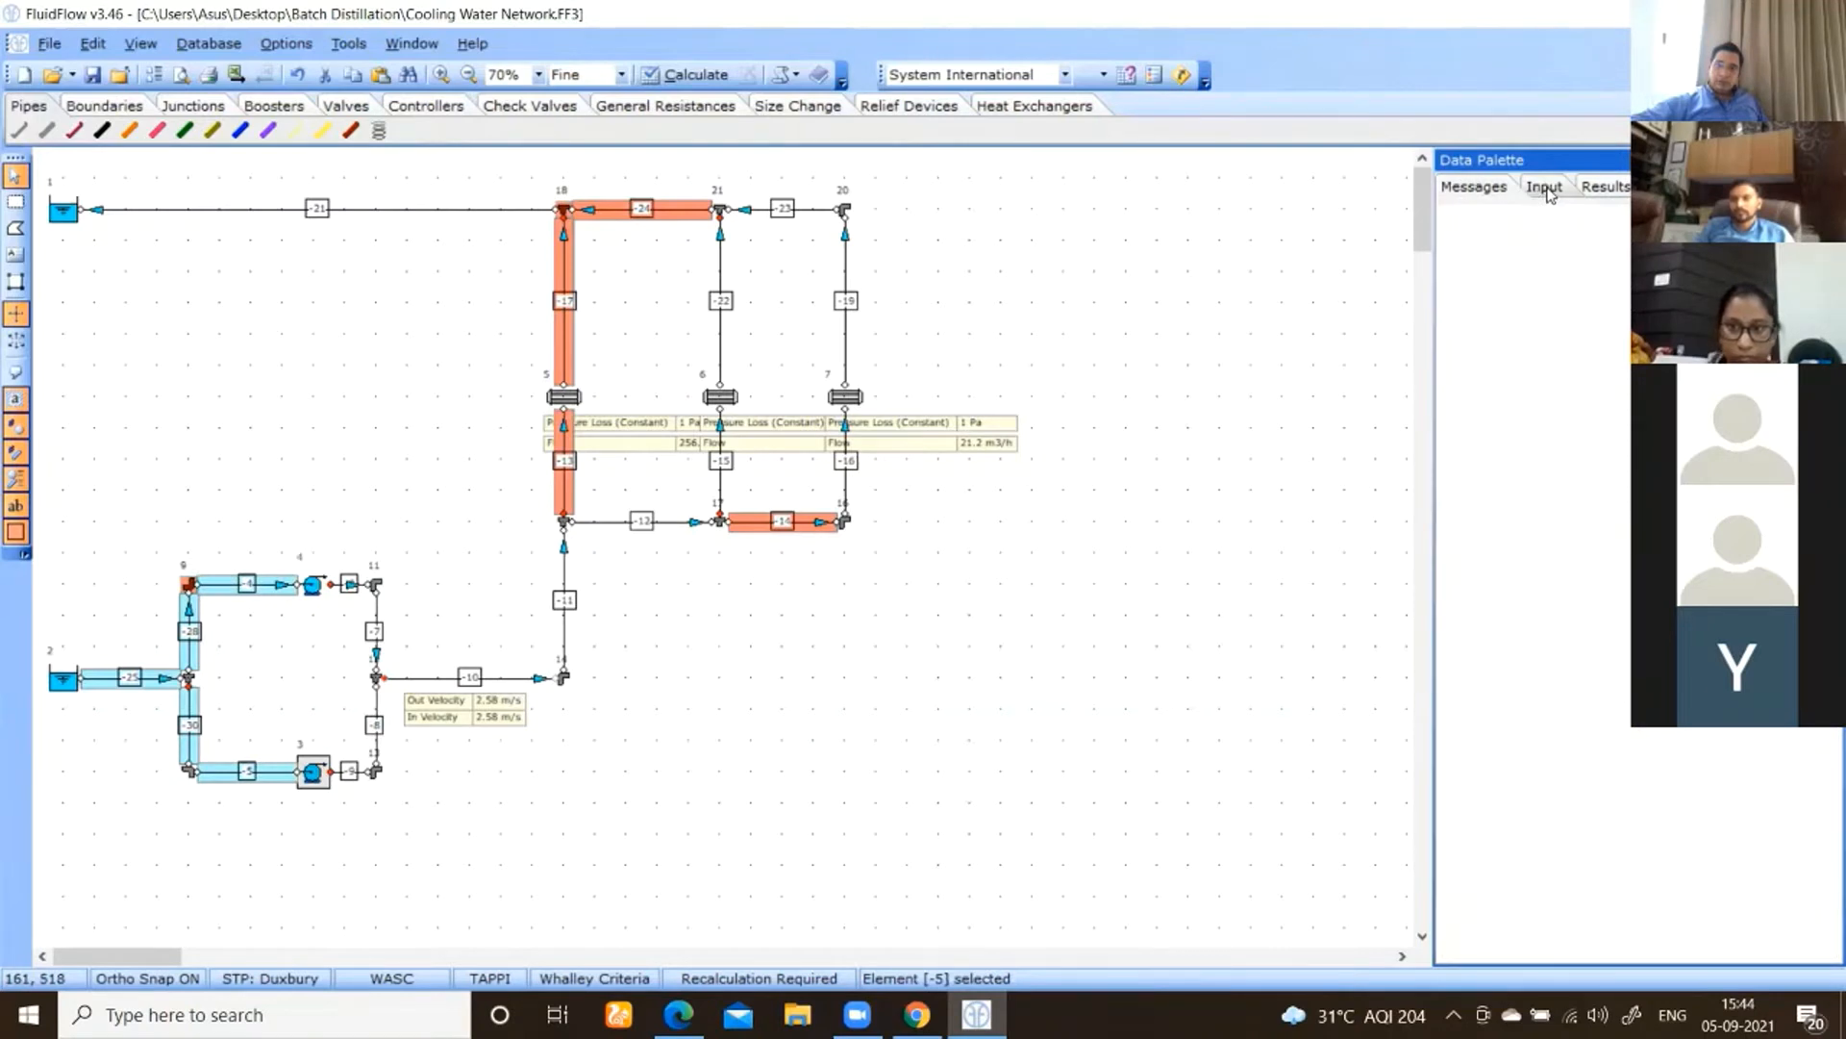
# - Display the inputs of the selected pump suction pipes and set their size to 6 inch Schedule 40
pyautogui.click(1546, 188)
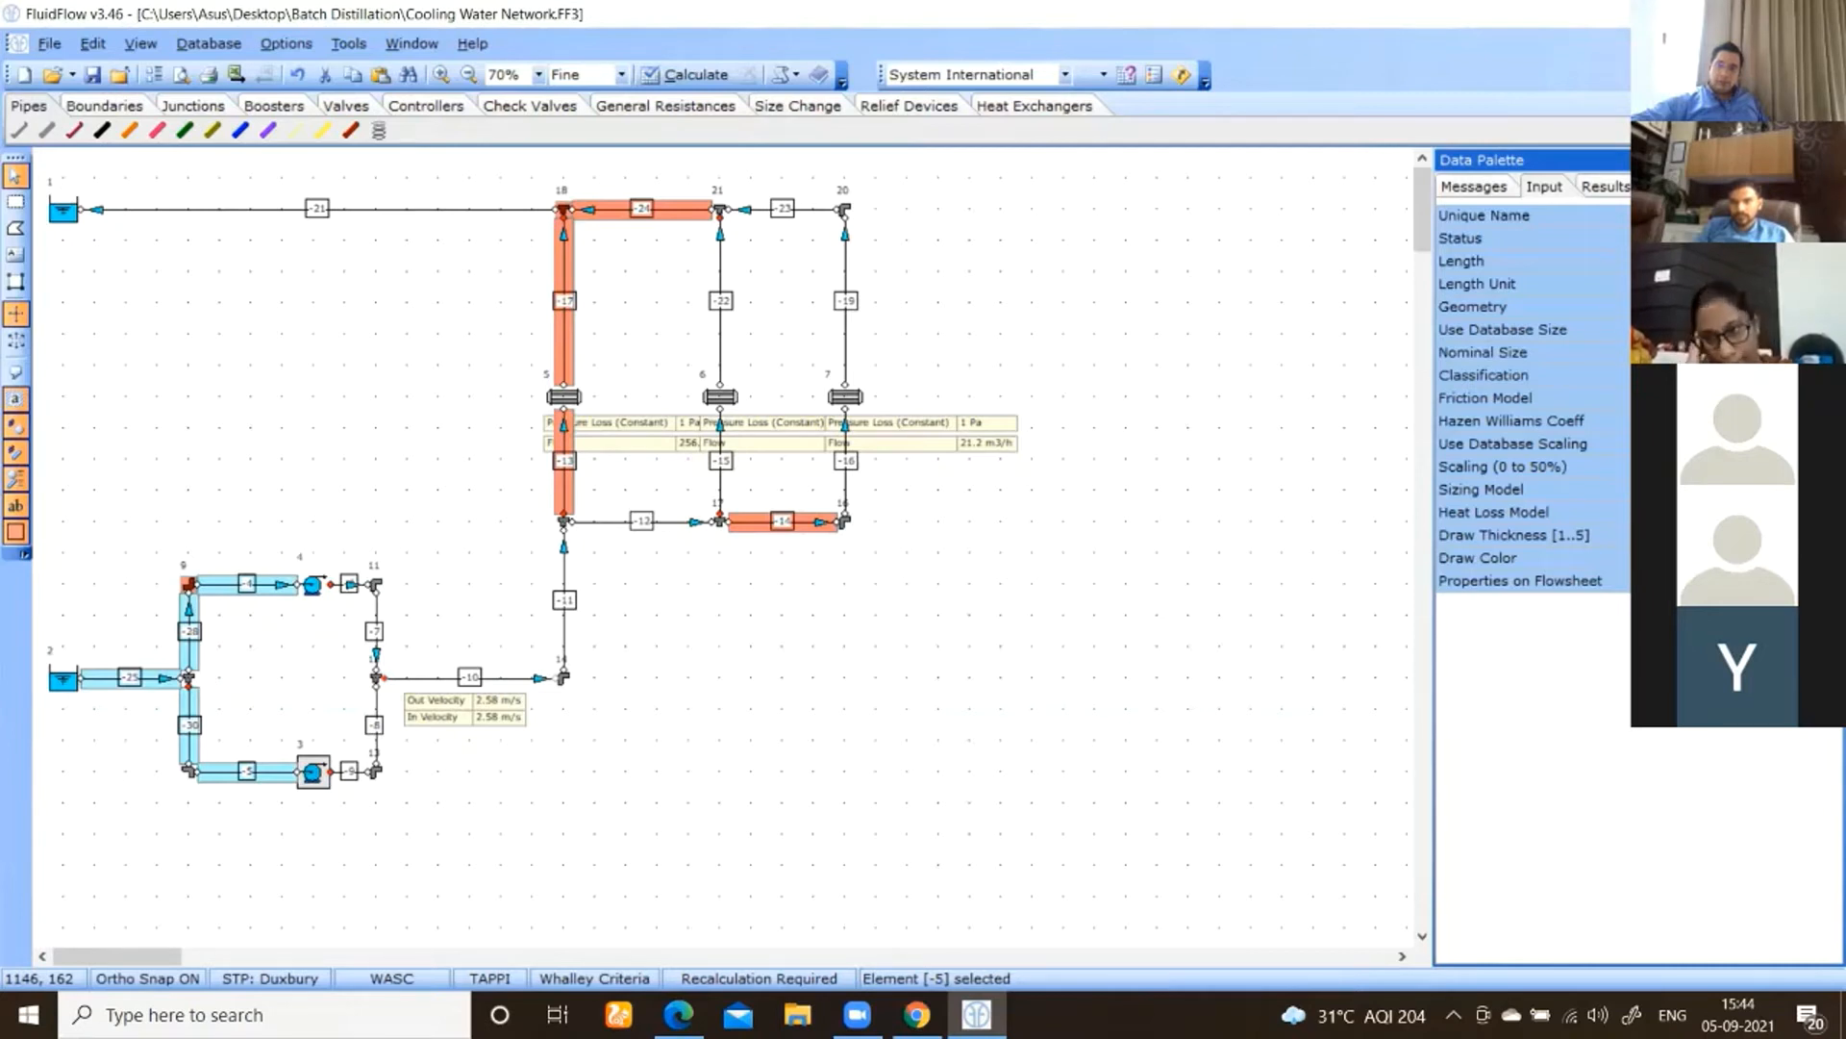
pyautogui.click(1831, 353)
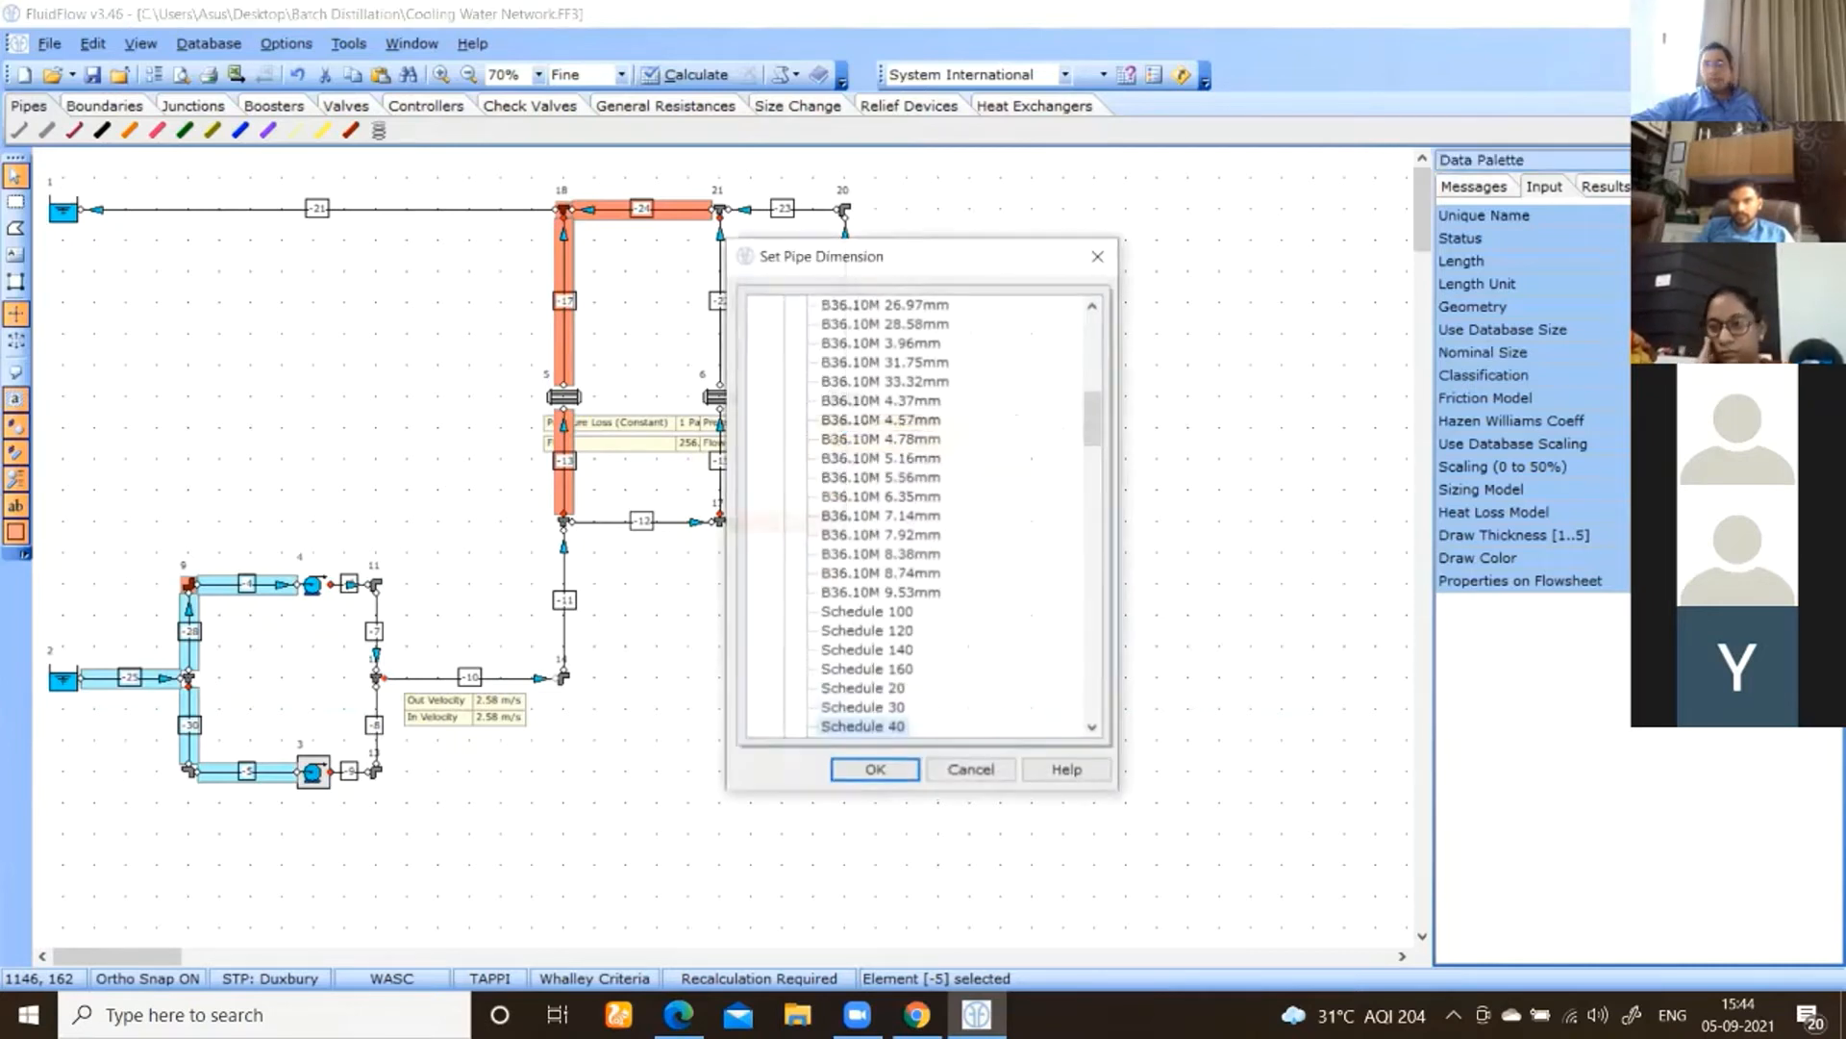
pyautogui.scroll(10, 787, 502)
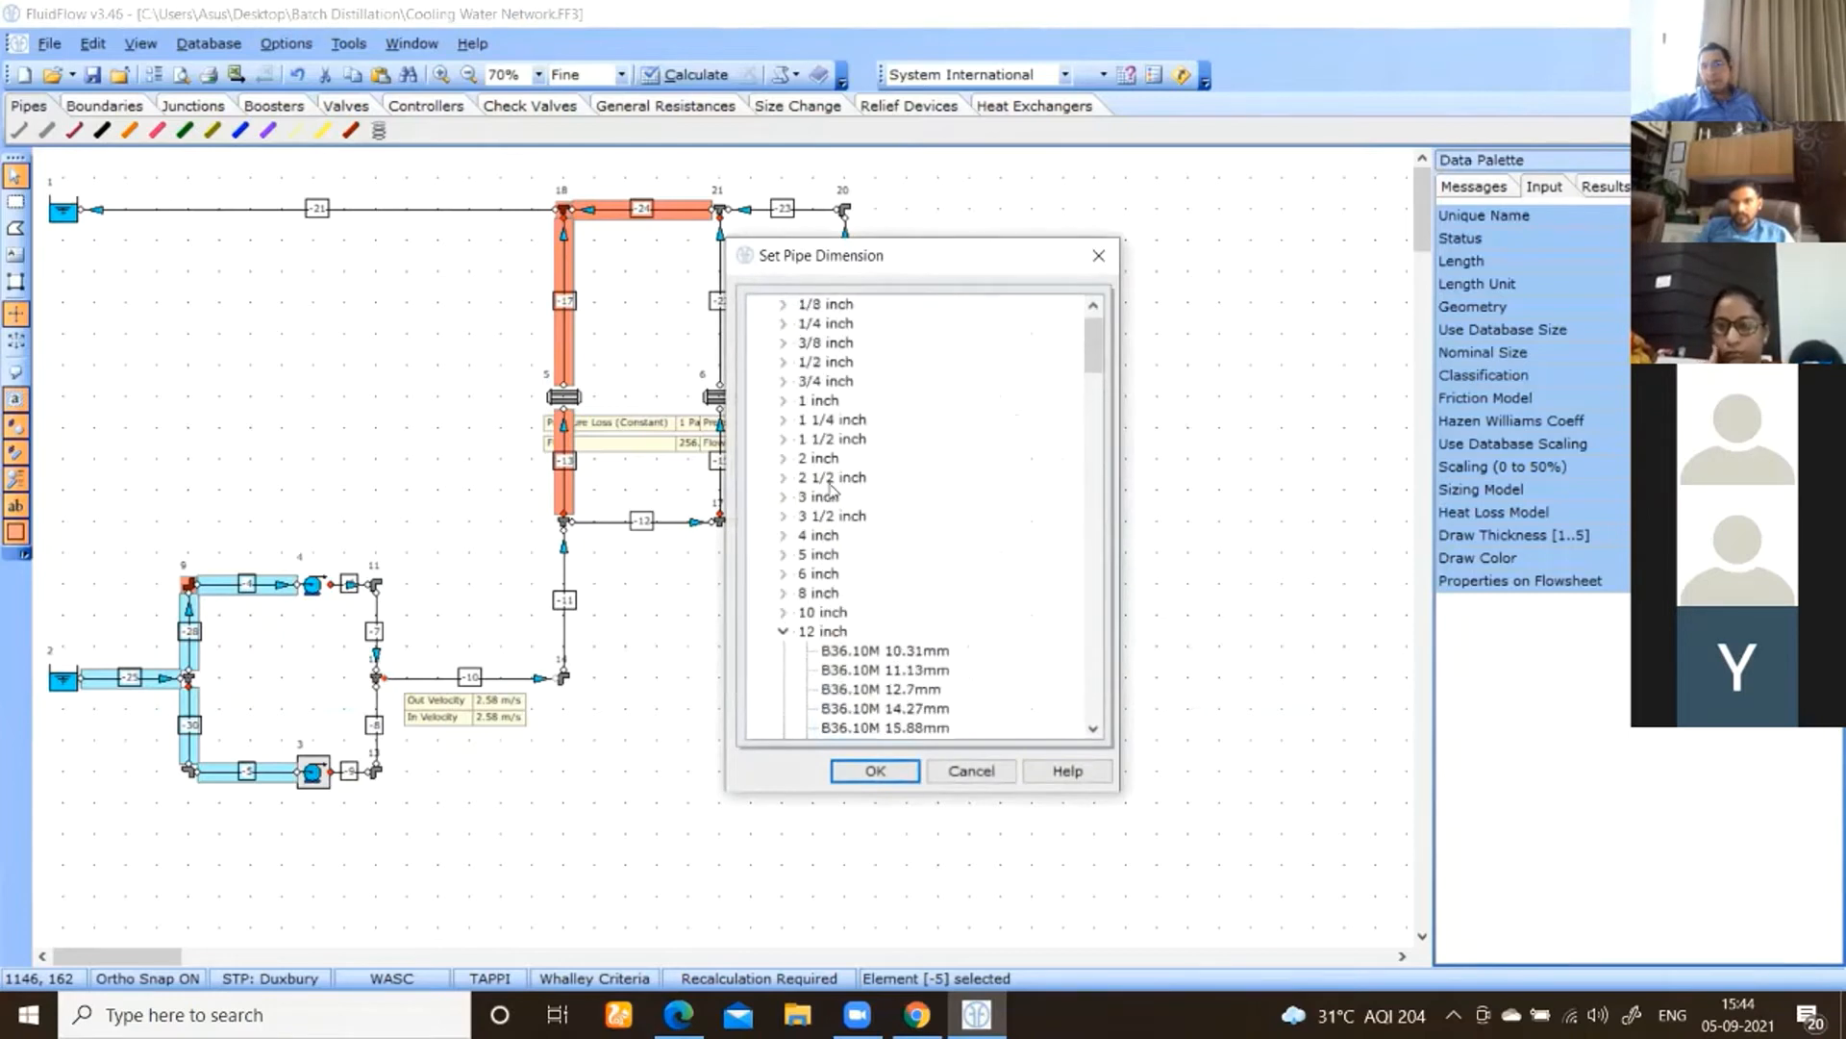
pyautogui.click(783, 574)
pyautogui.scroll(-3, 837, 596)
pyautogui.scroll(2, 841, 612)
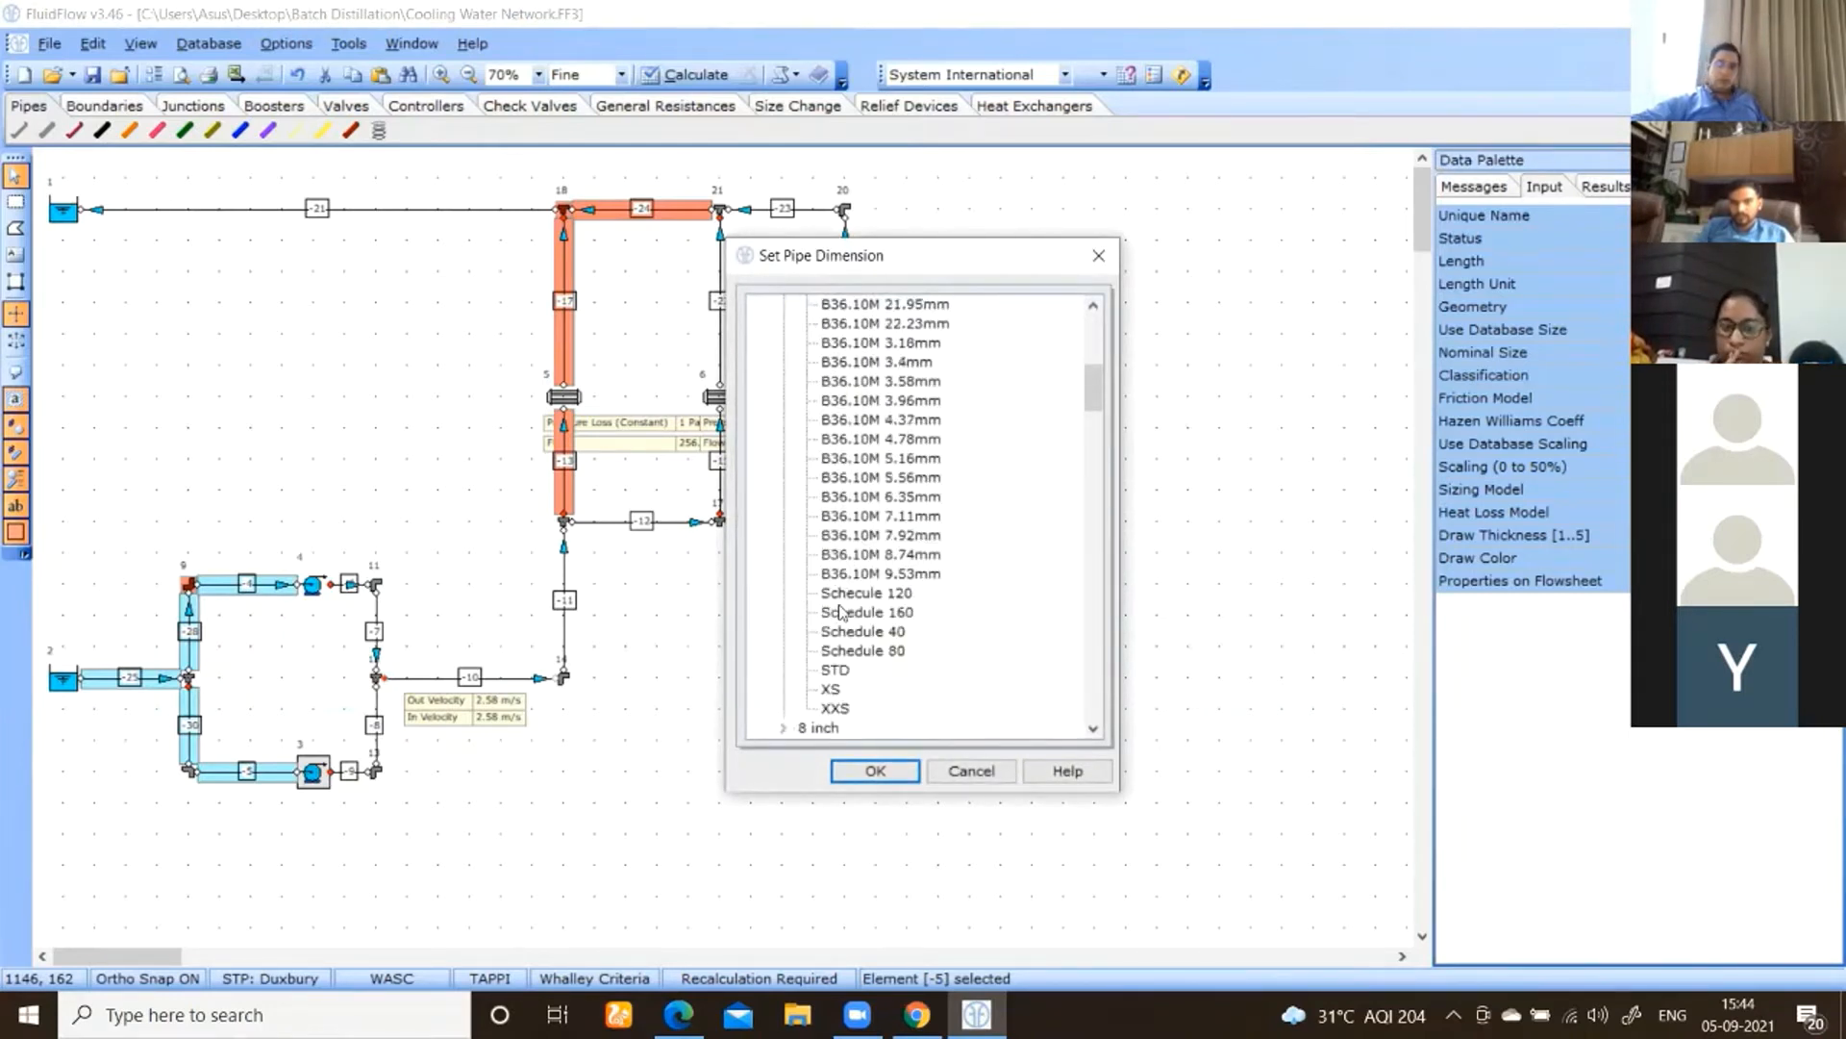
pyautogui.scroll(6, 840, 611)
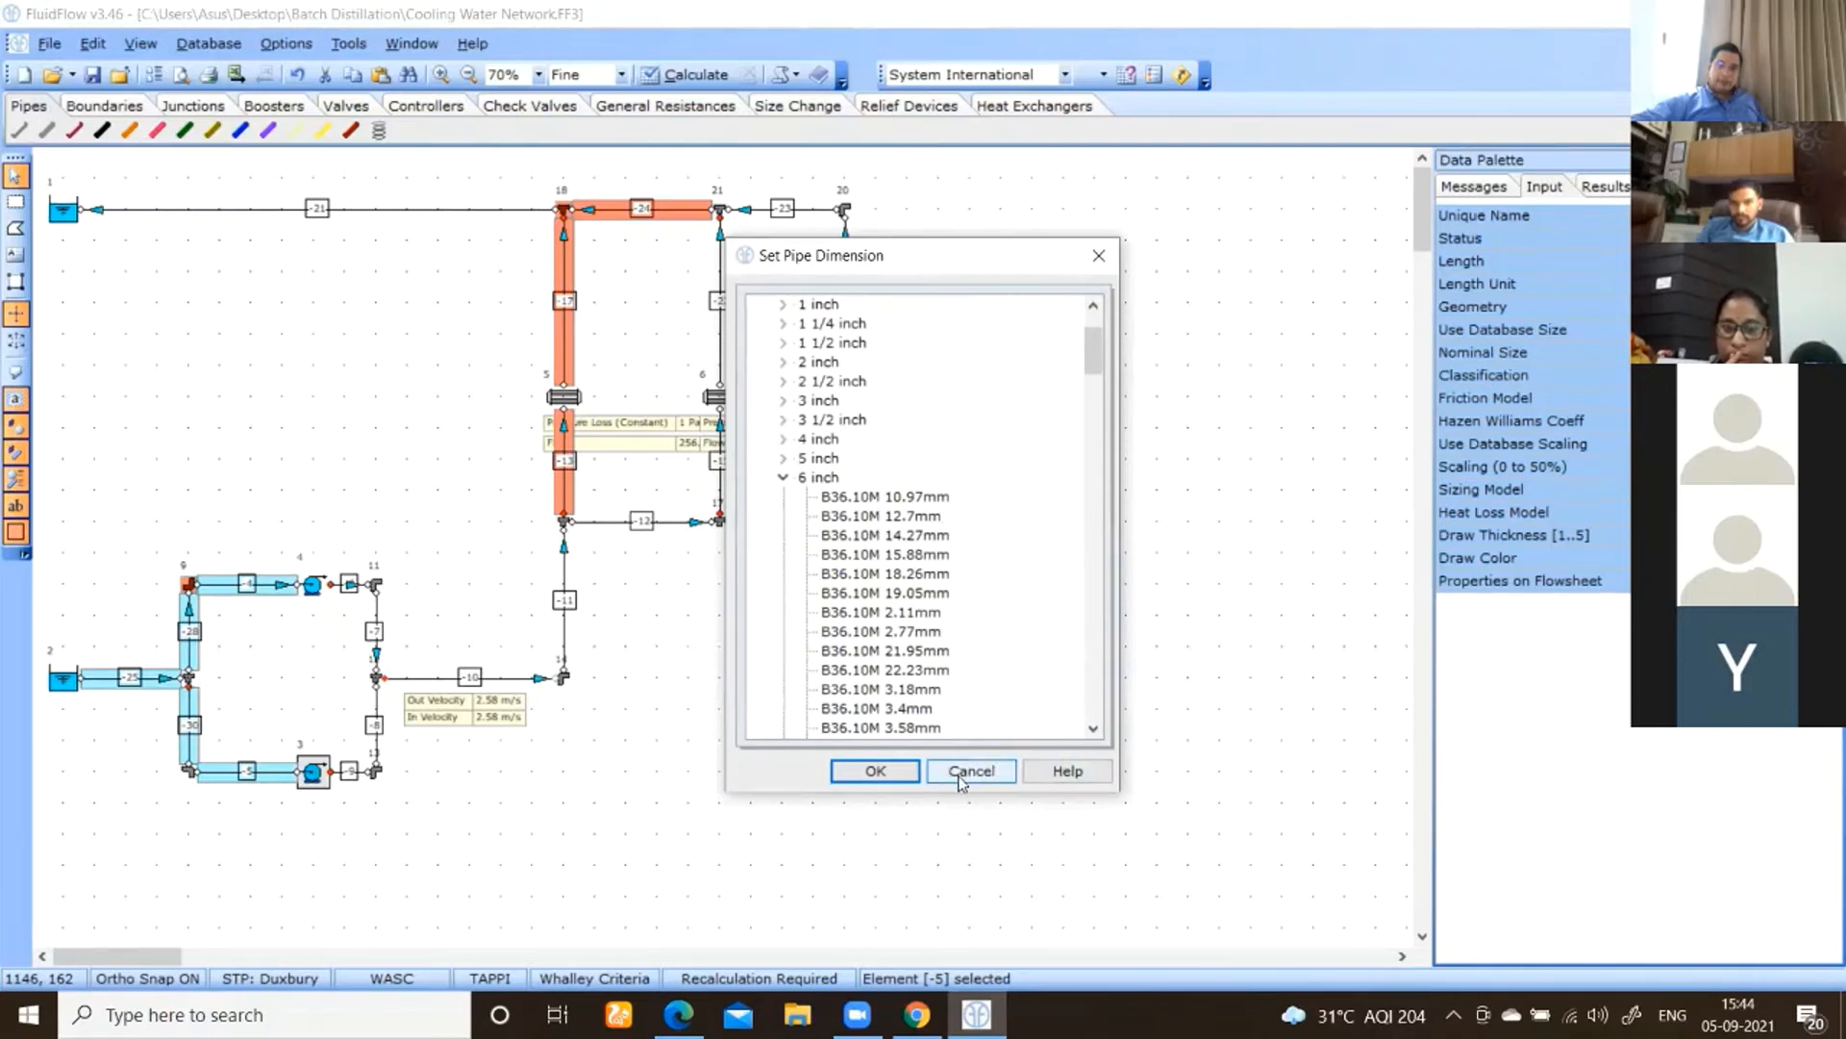
pyautogui.scroll(-9, 913, 520)
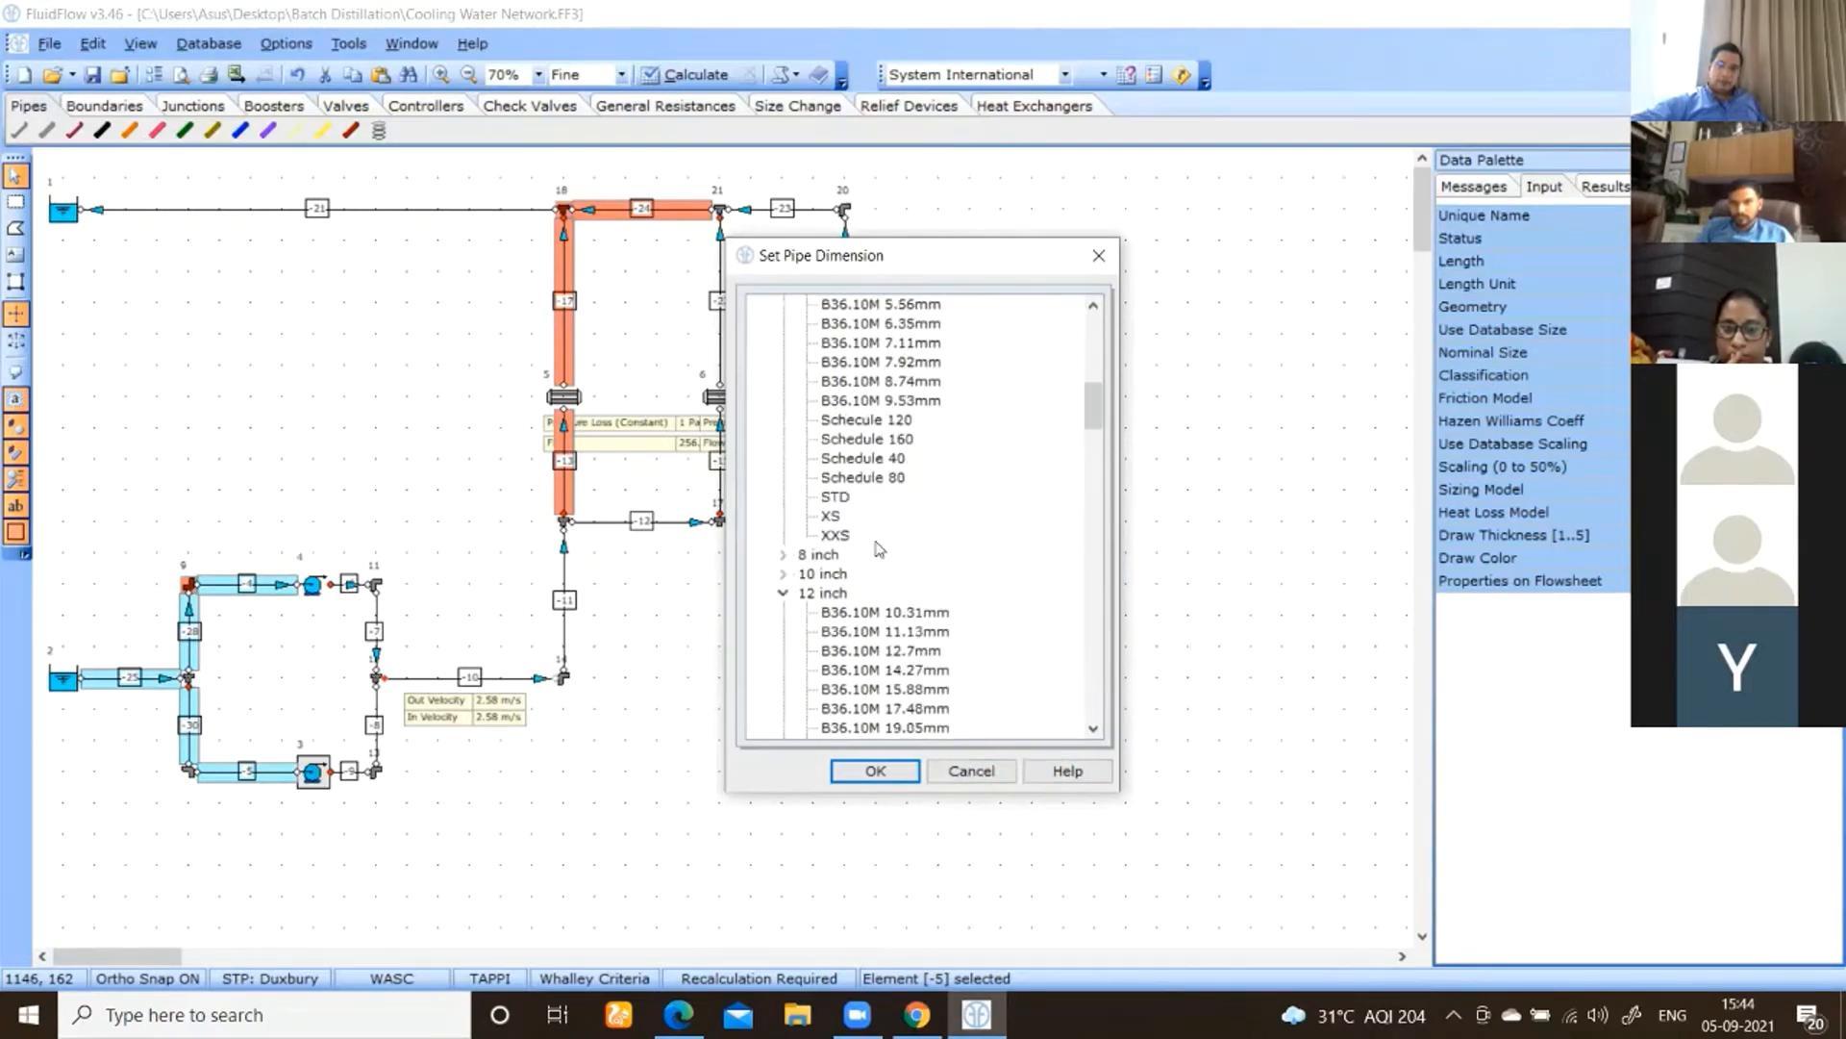
pyautogui.click(862, 457)
pyautogui.click(875, 771)
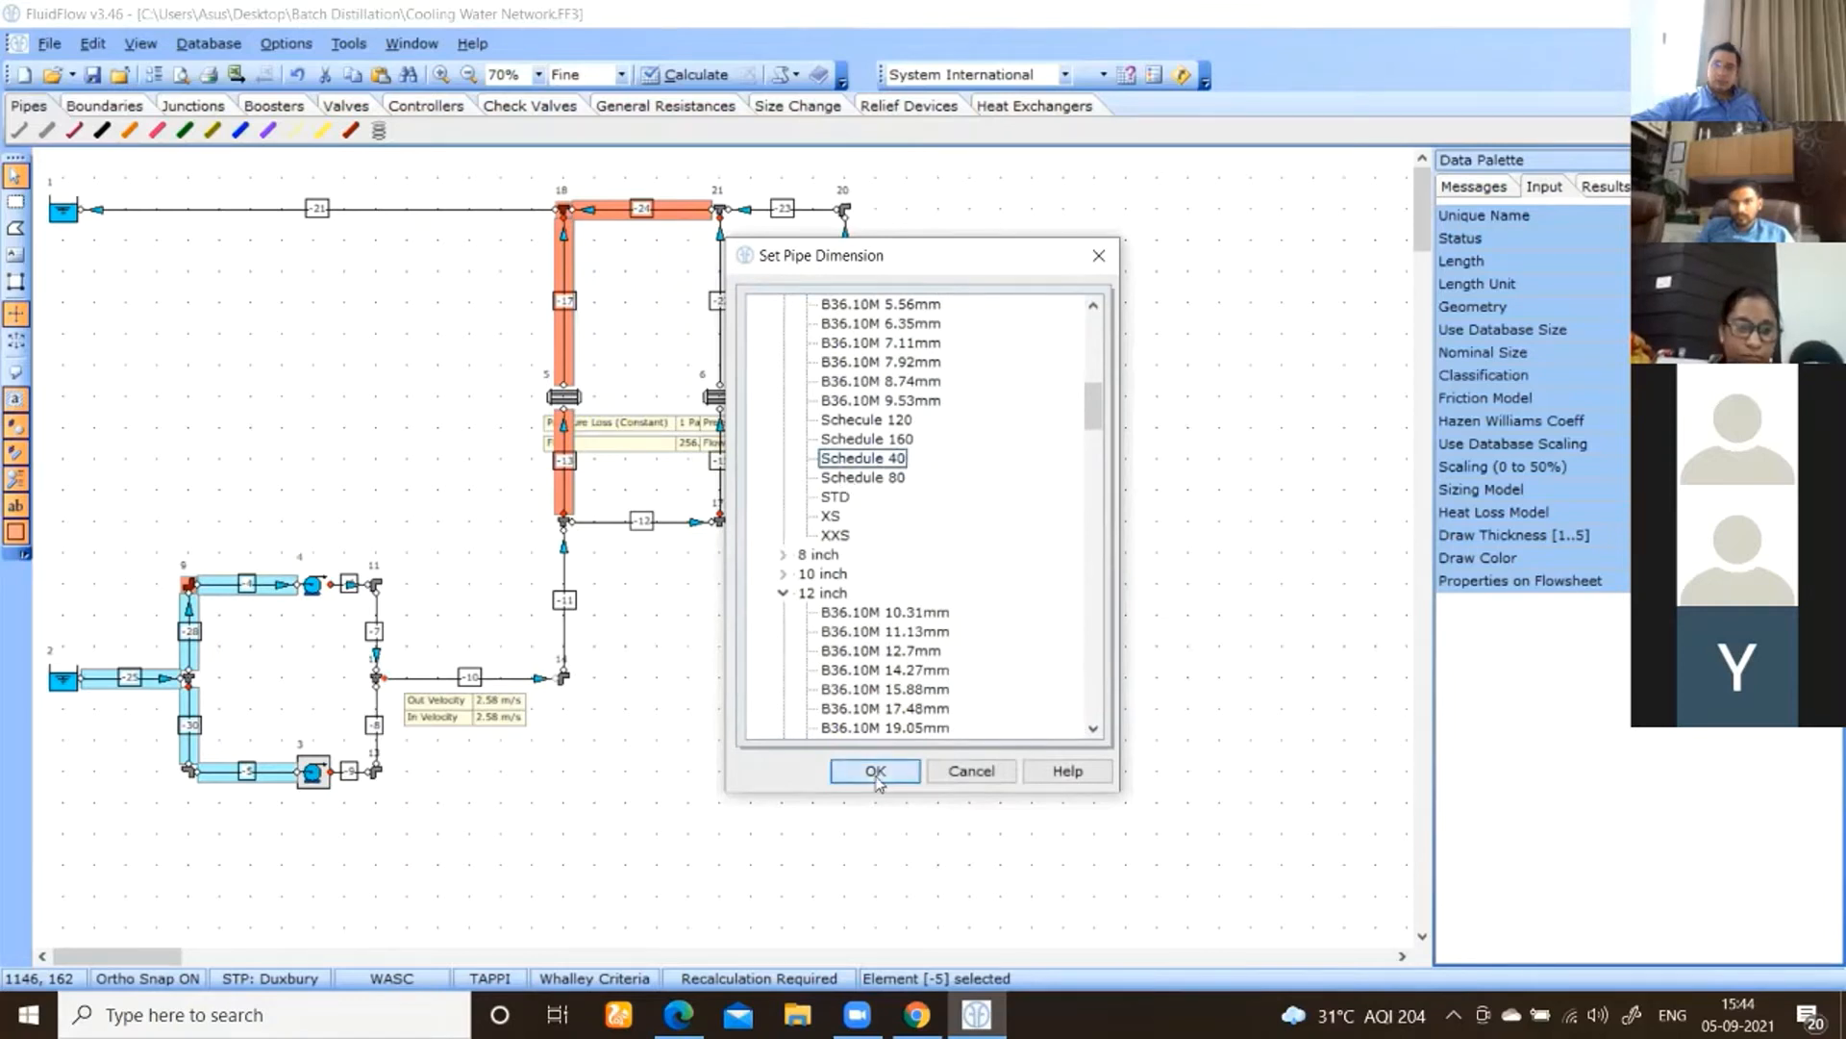
# - Set the nominal size of the selected pump suction pipes to 12 inch Schedule 40
pyautogui.click(1702, 452)
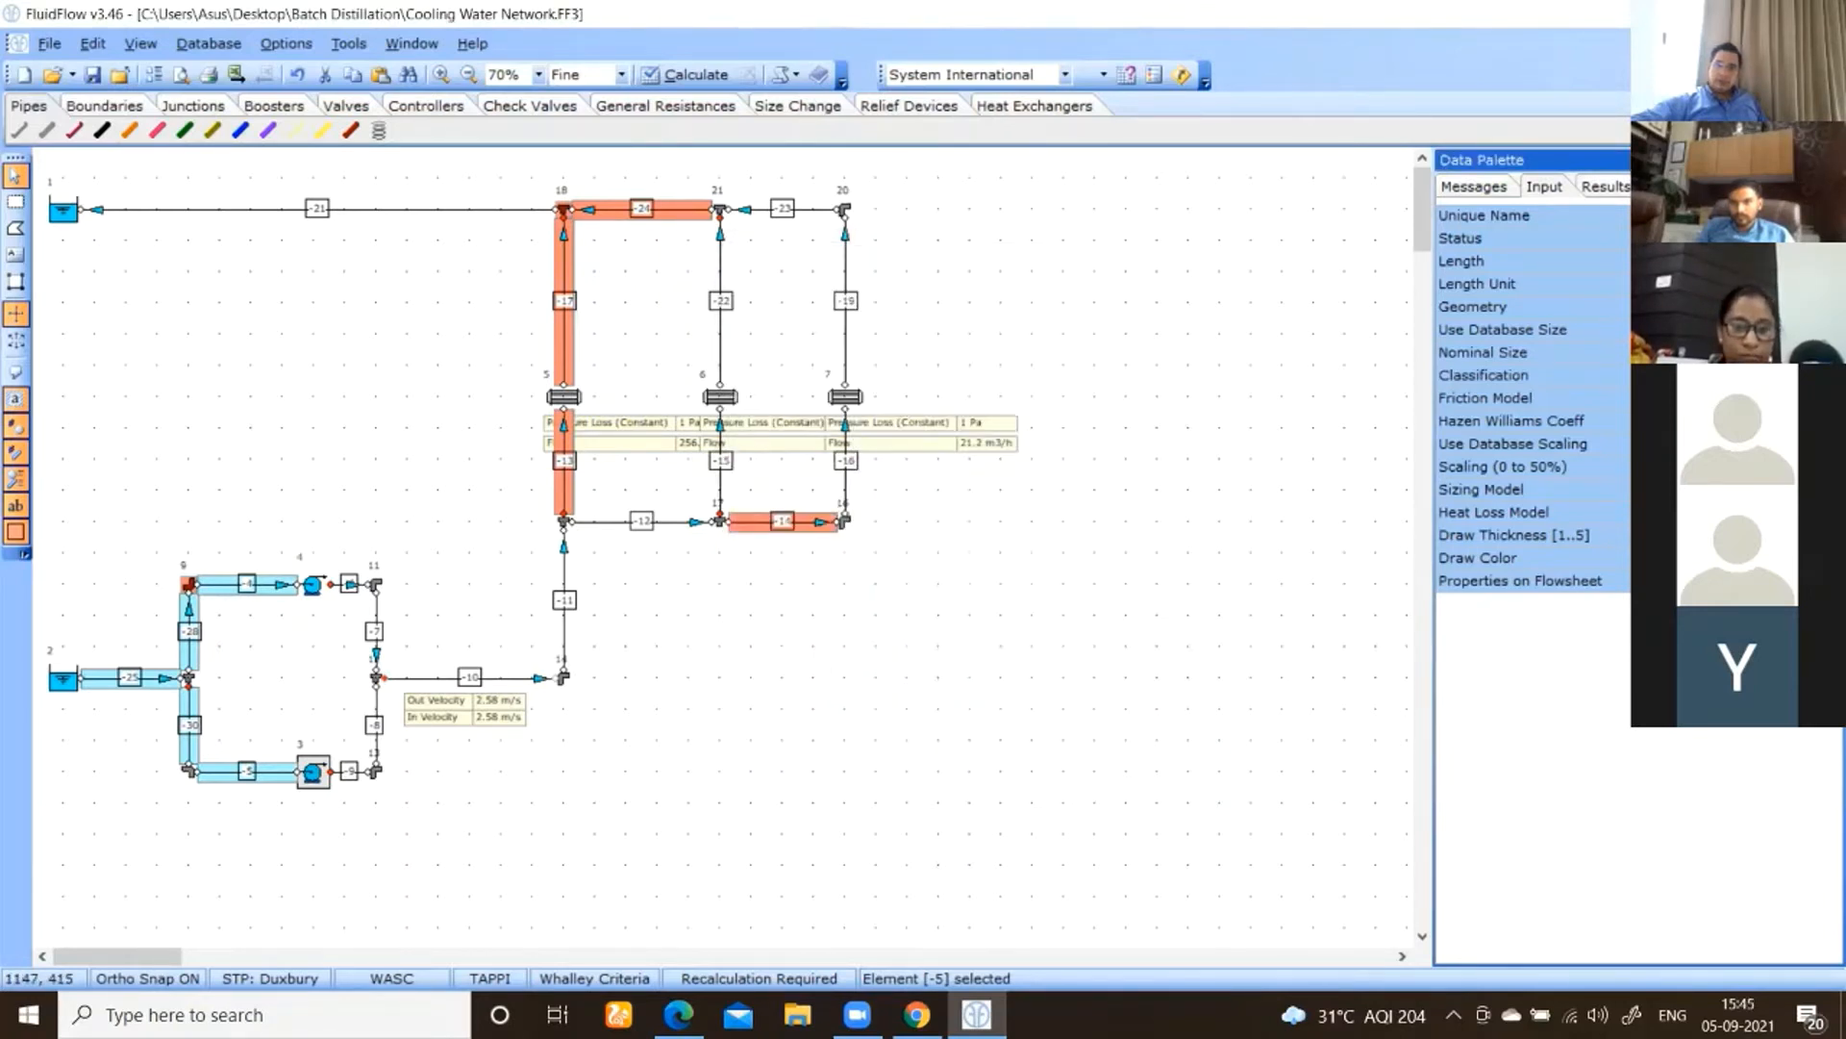
pyautogui.click(1832, 354)
pyautogui.scroll(-5, 969, 479)
pyautogui.click(783, 573)
pyautogui.scroll(-5, 847, 651)
pyautogui.click(857, 689)
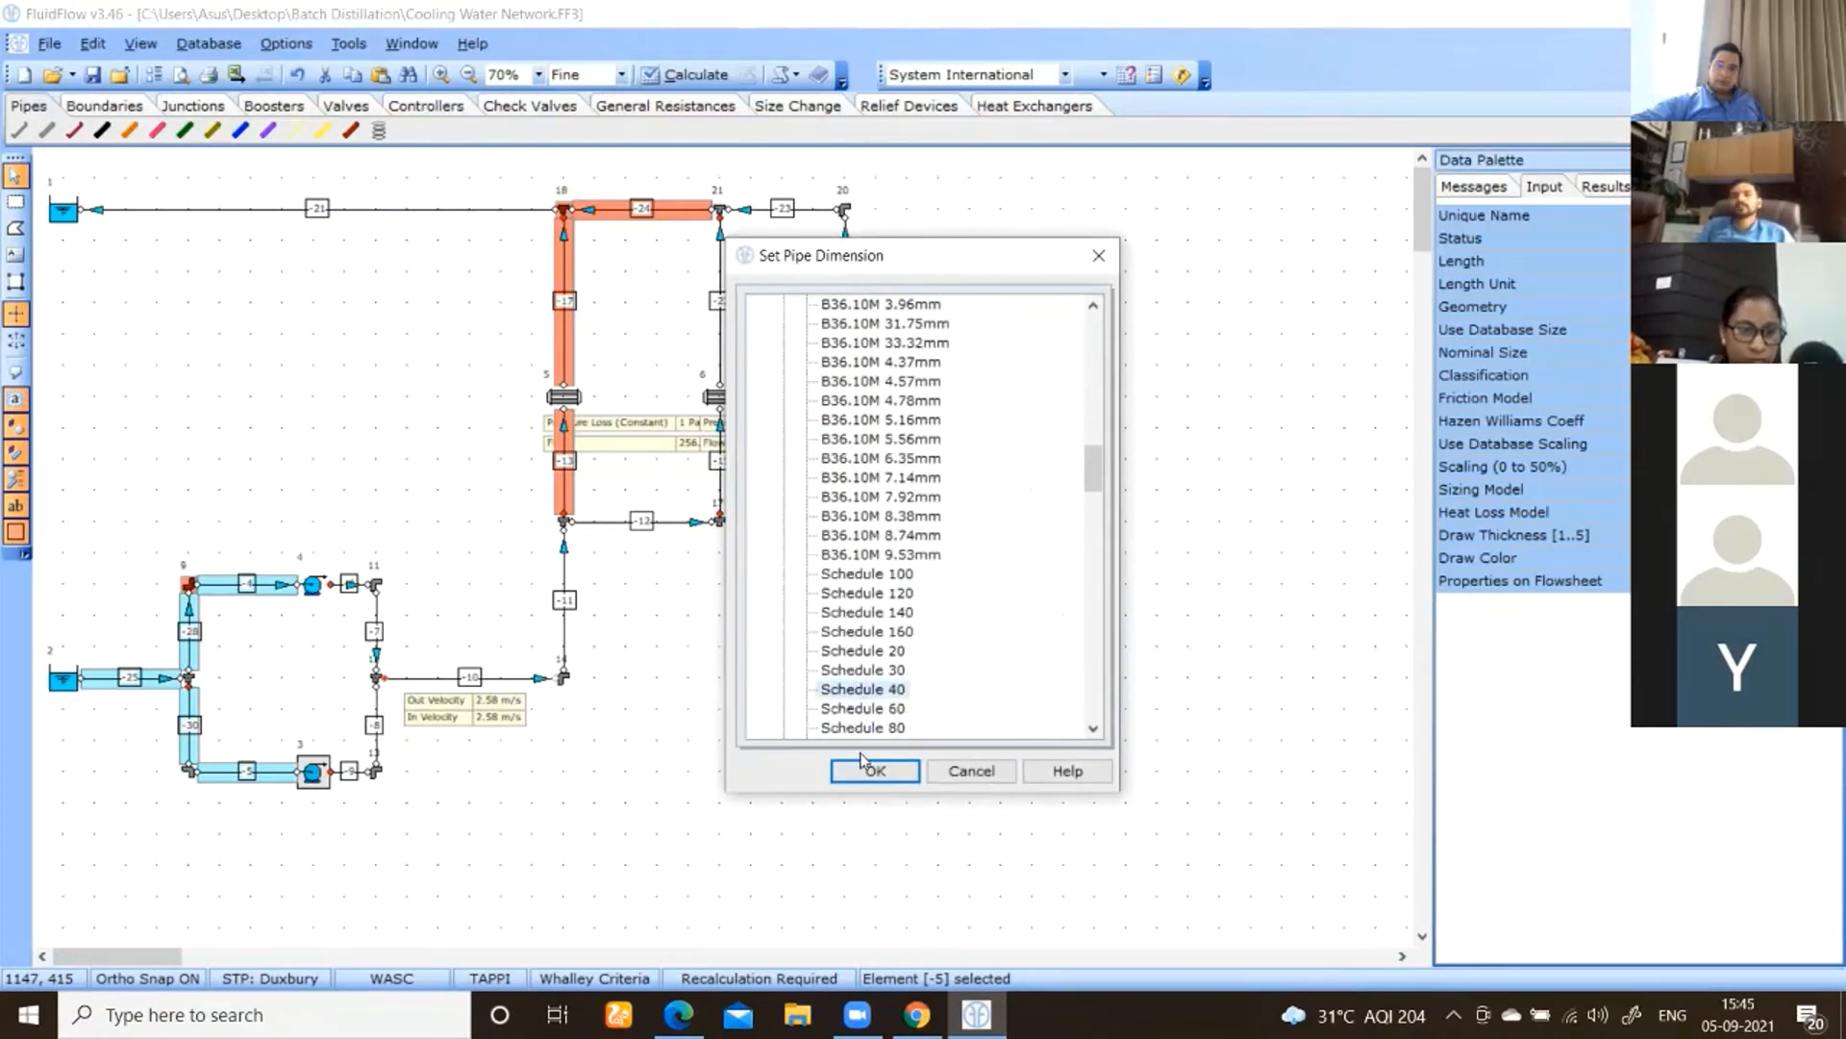
pyautogui.click(873, 770)
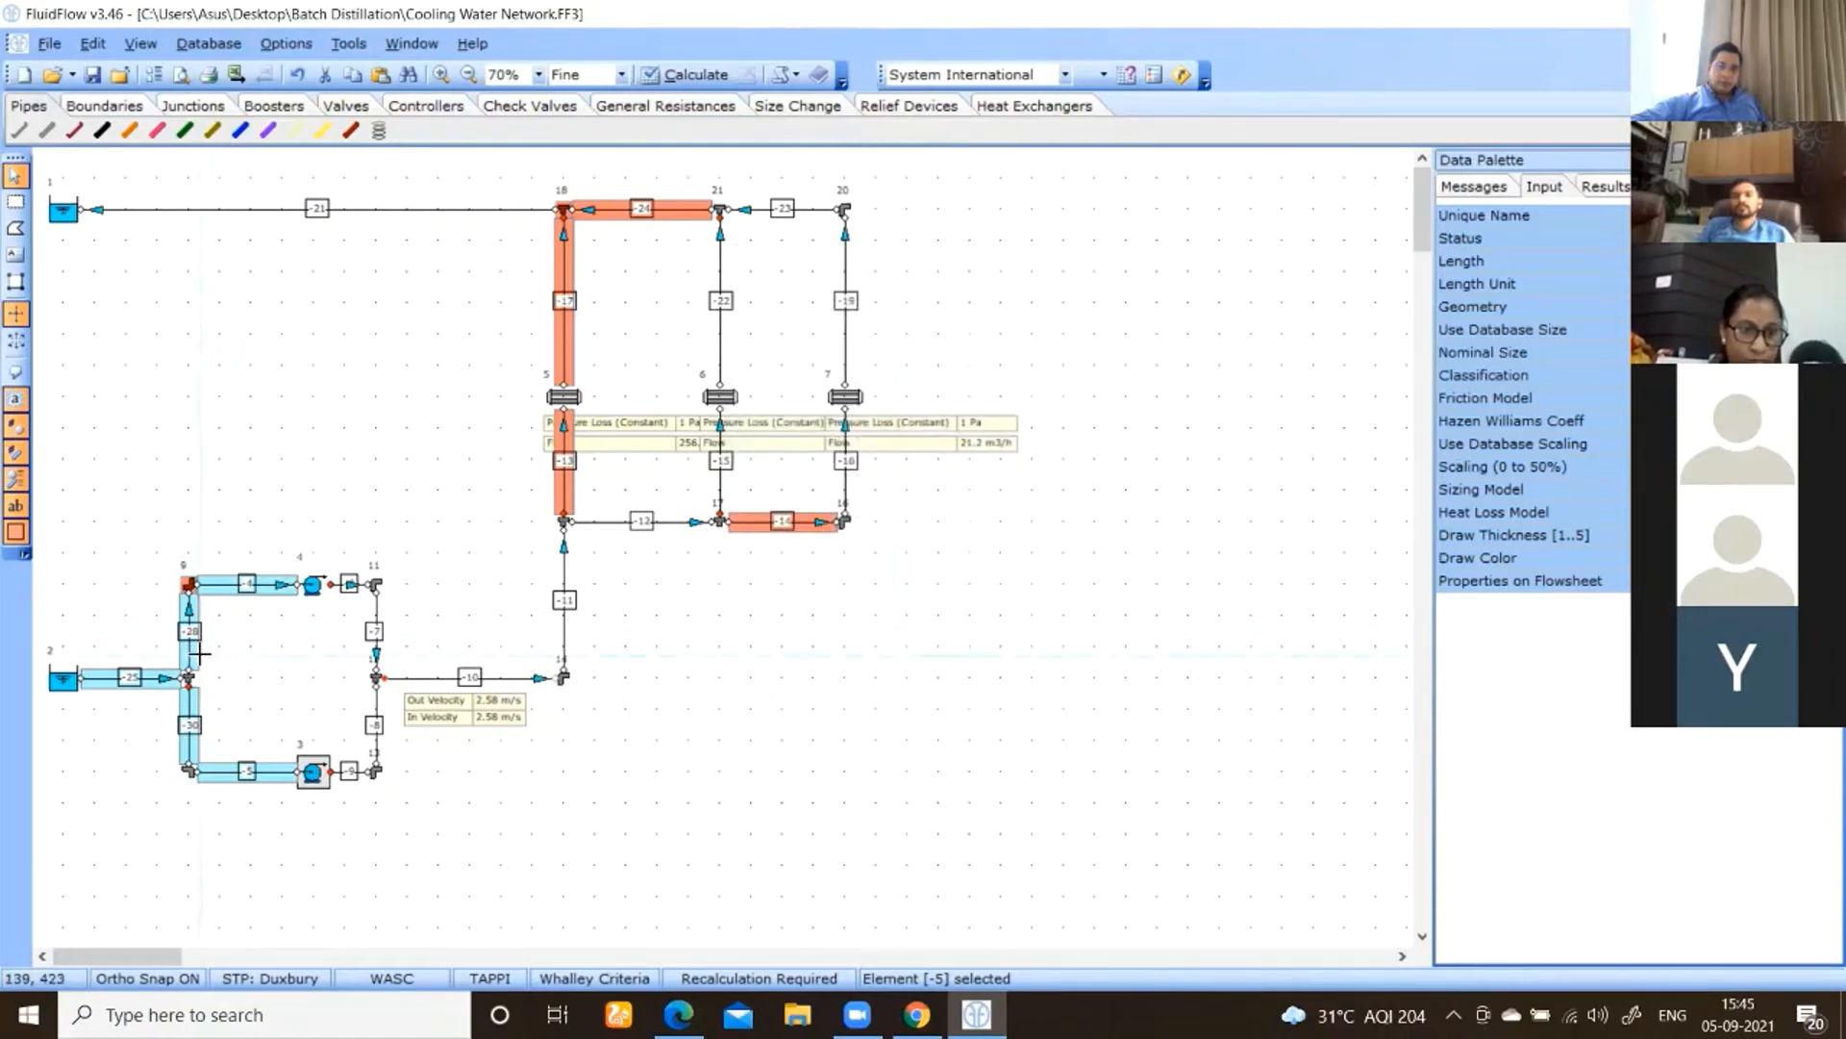
# - Deselect the suction pipe group and check the inputs of pipes -28, -25, -4 and -5 one by one
pyautogui.click(260, 647)
pyautogui.click(192, 660)
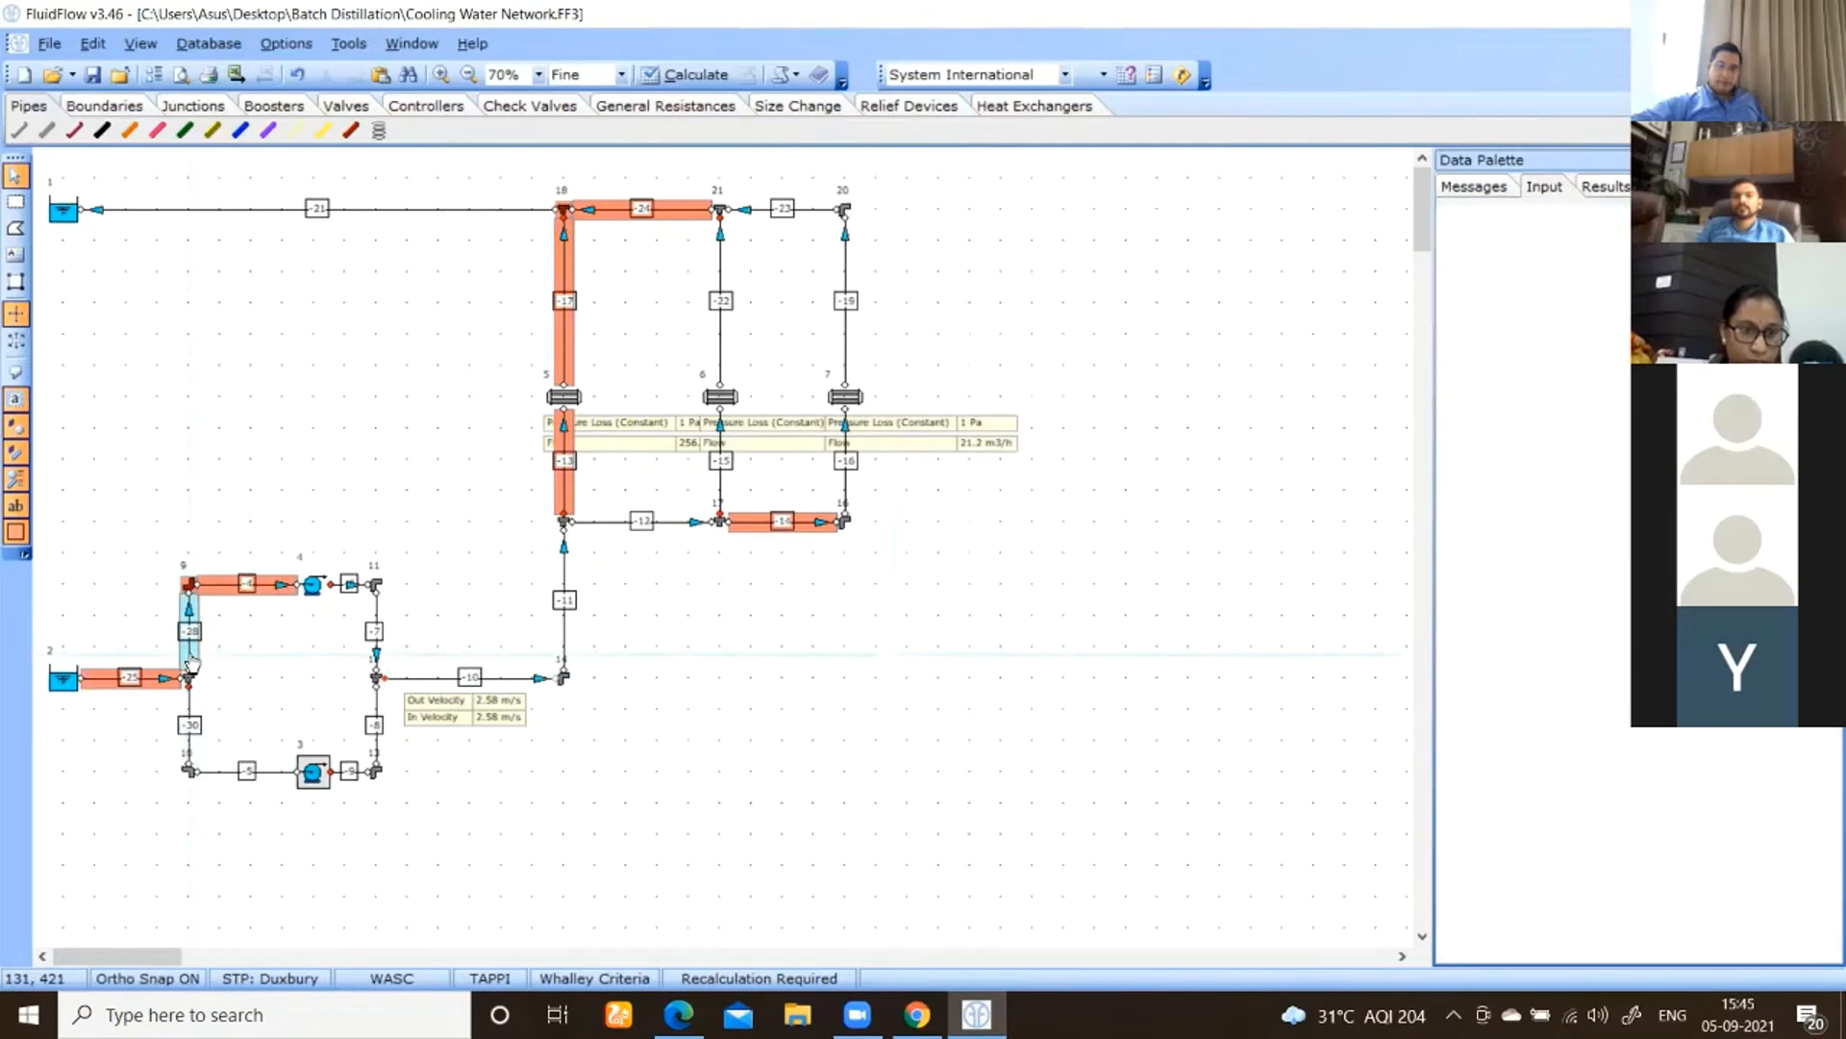
pyautogui.click(106, 679)
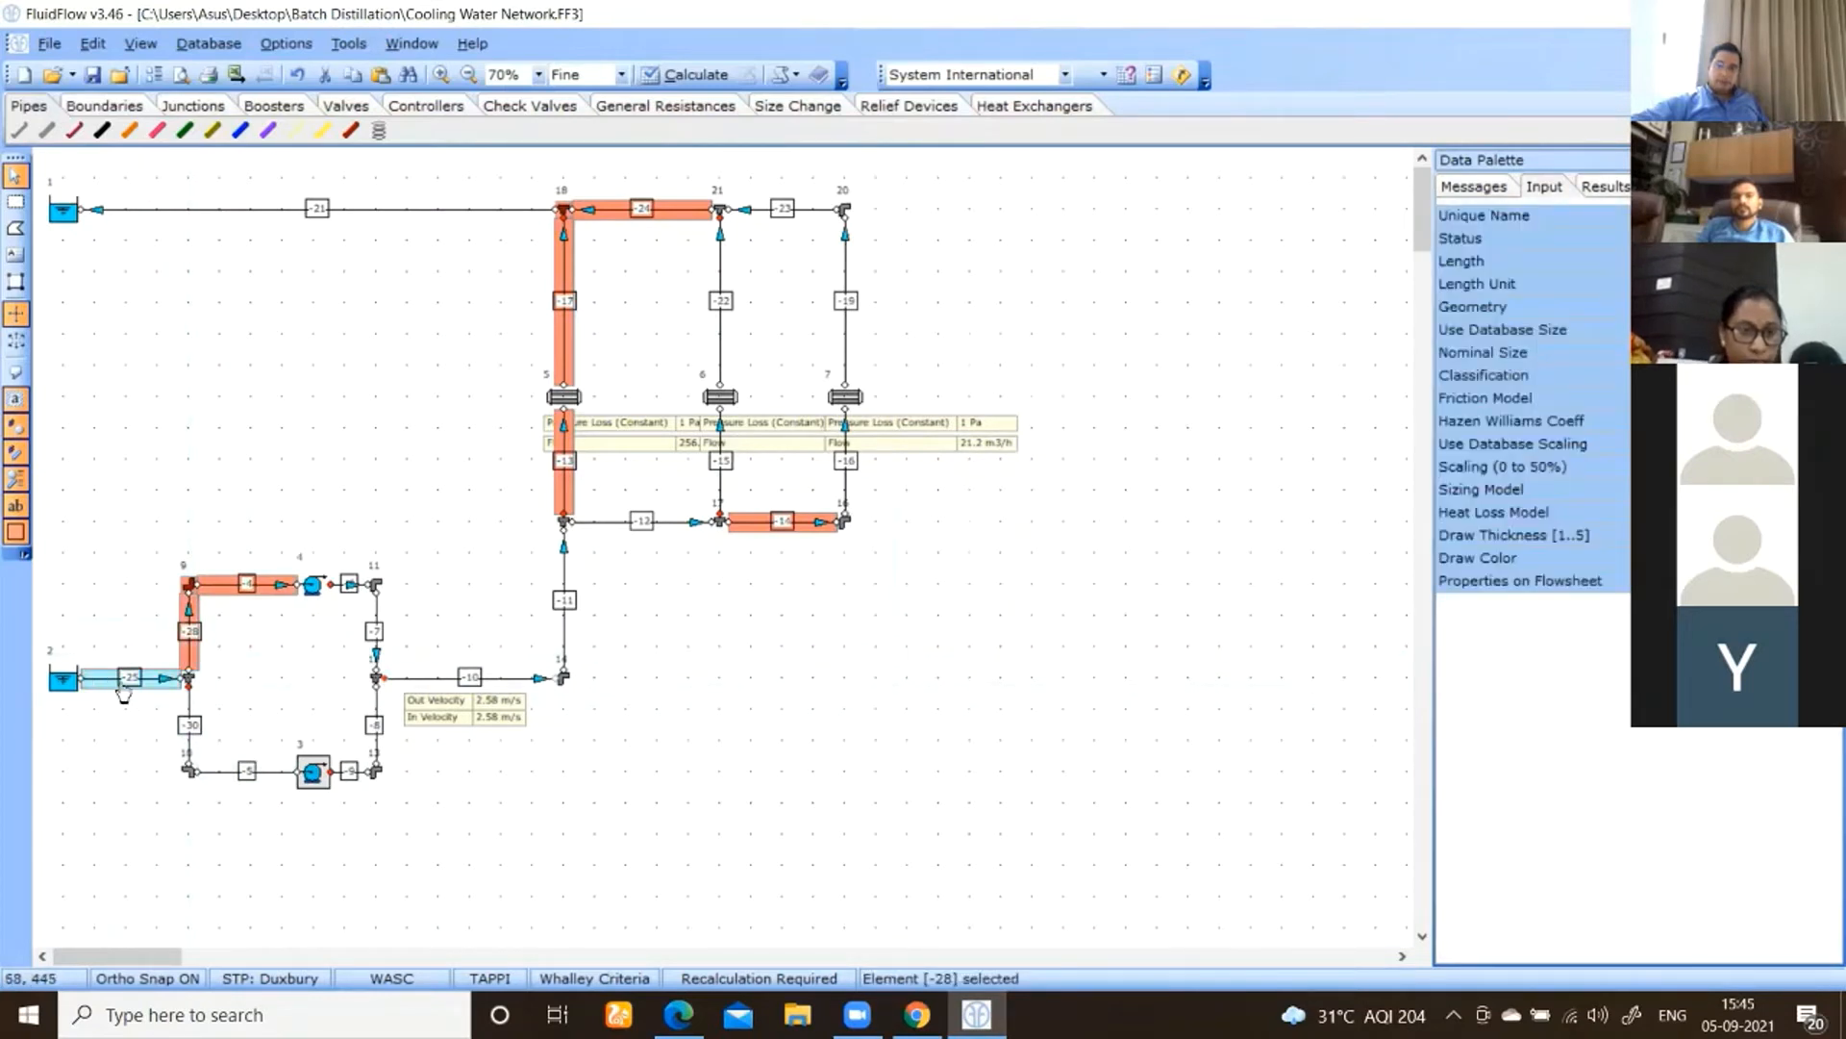
pyautogui.click(224, 588)
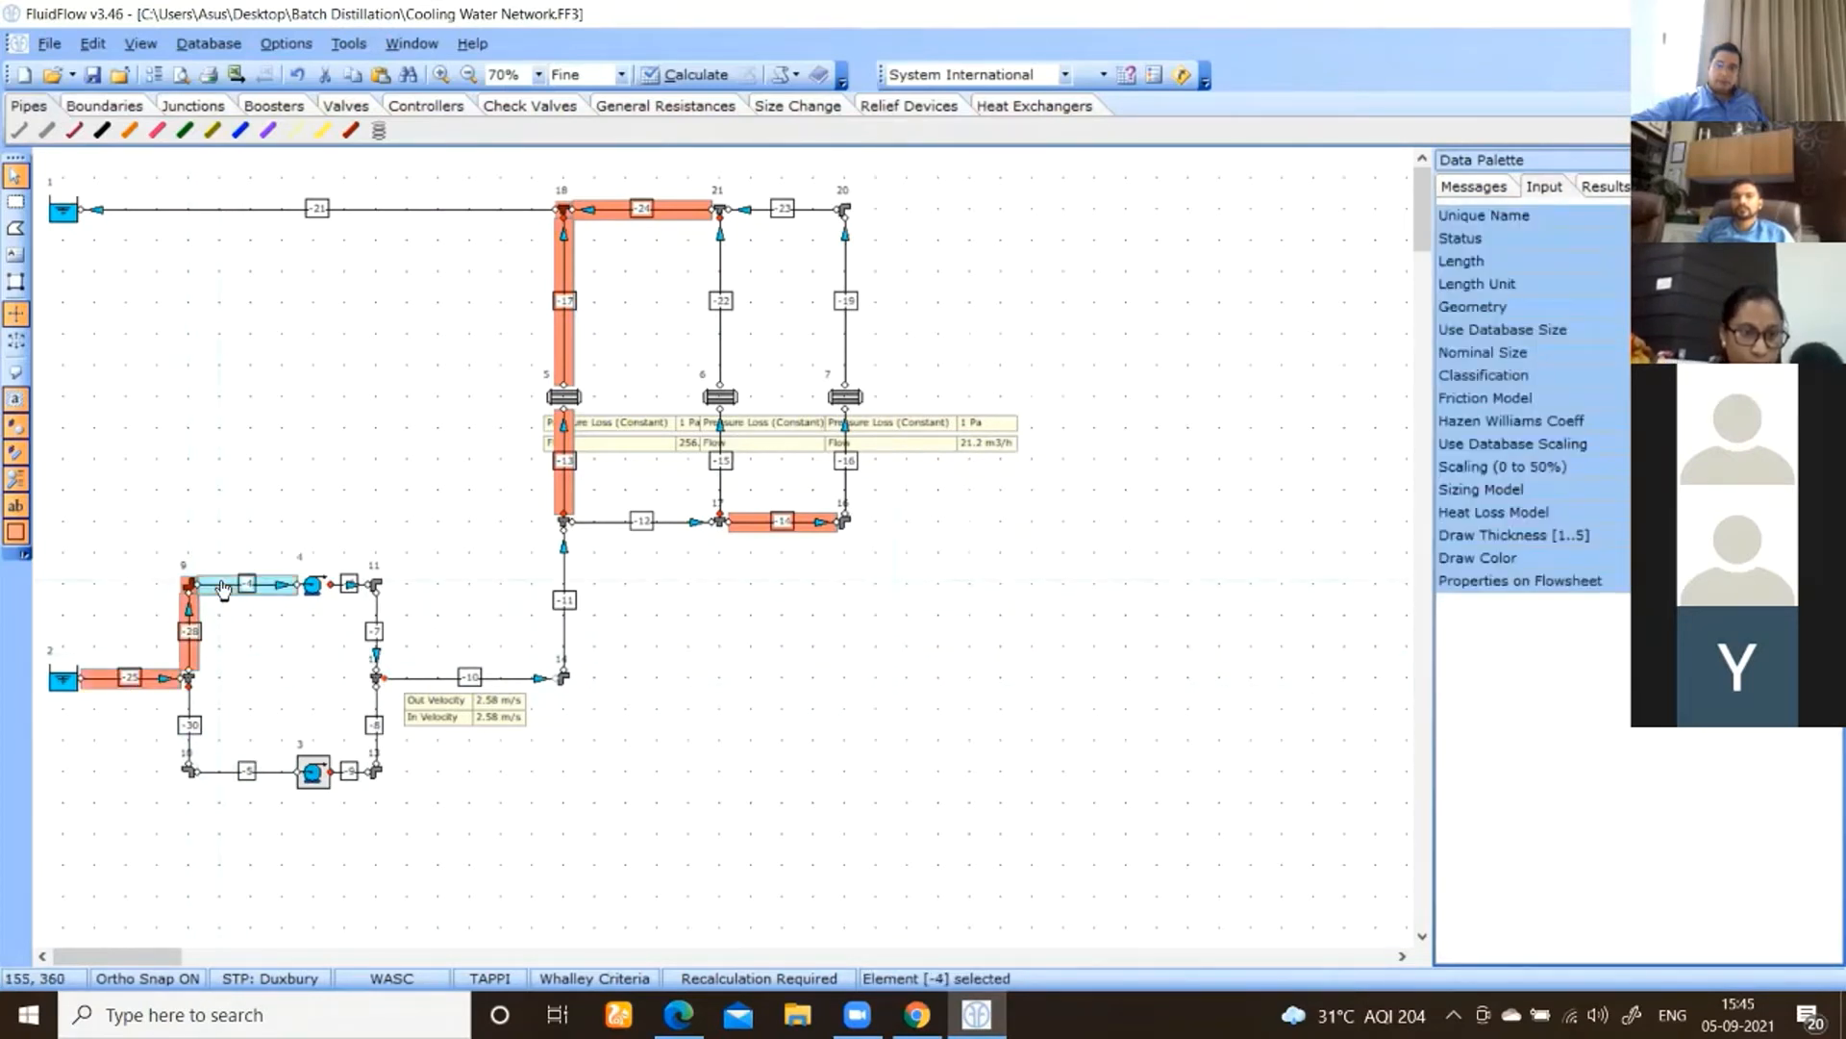
pyautogui.click(276, 775)
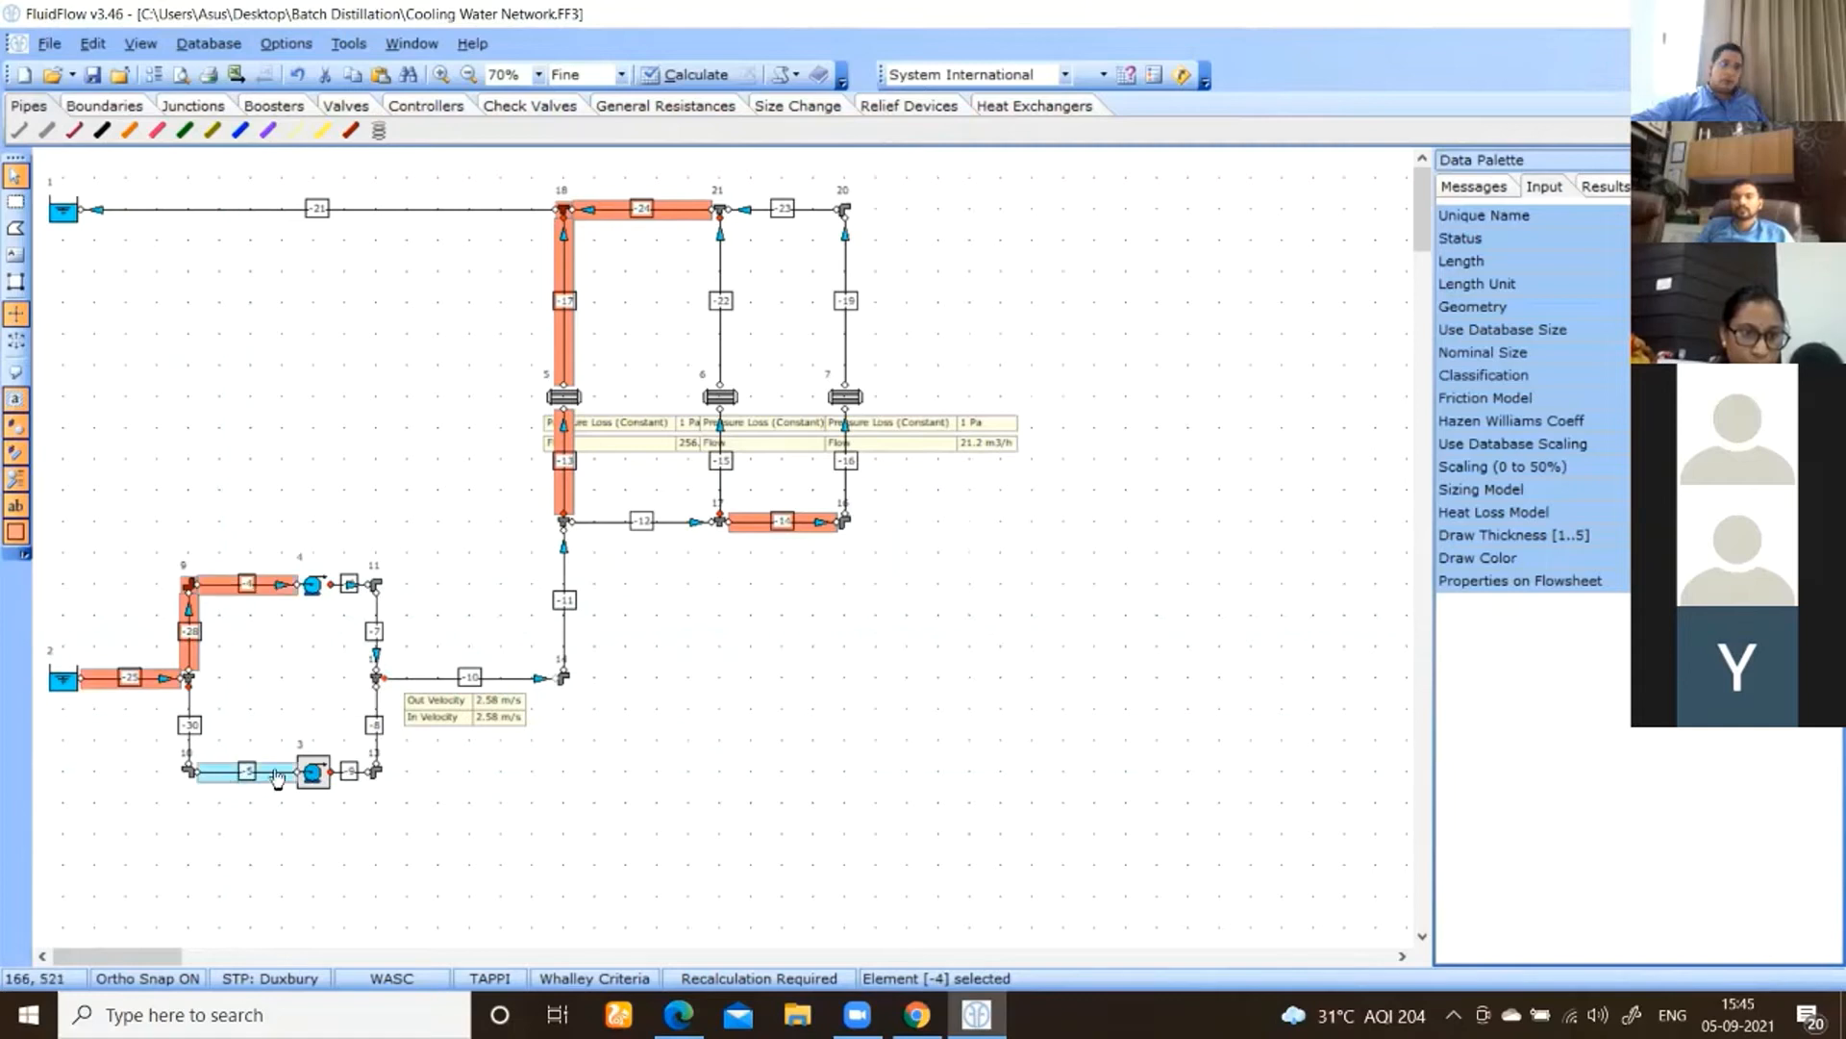
# - Check the inputs of pump discharge pipes -8 and -7 and of header pipes -10 and -11
pyautogui.click(374, 699)
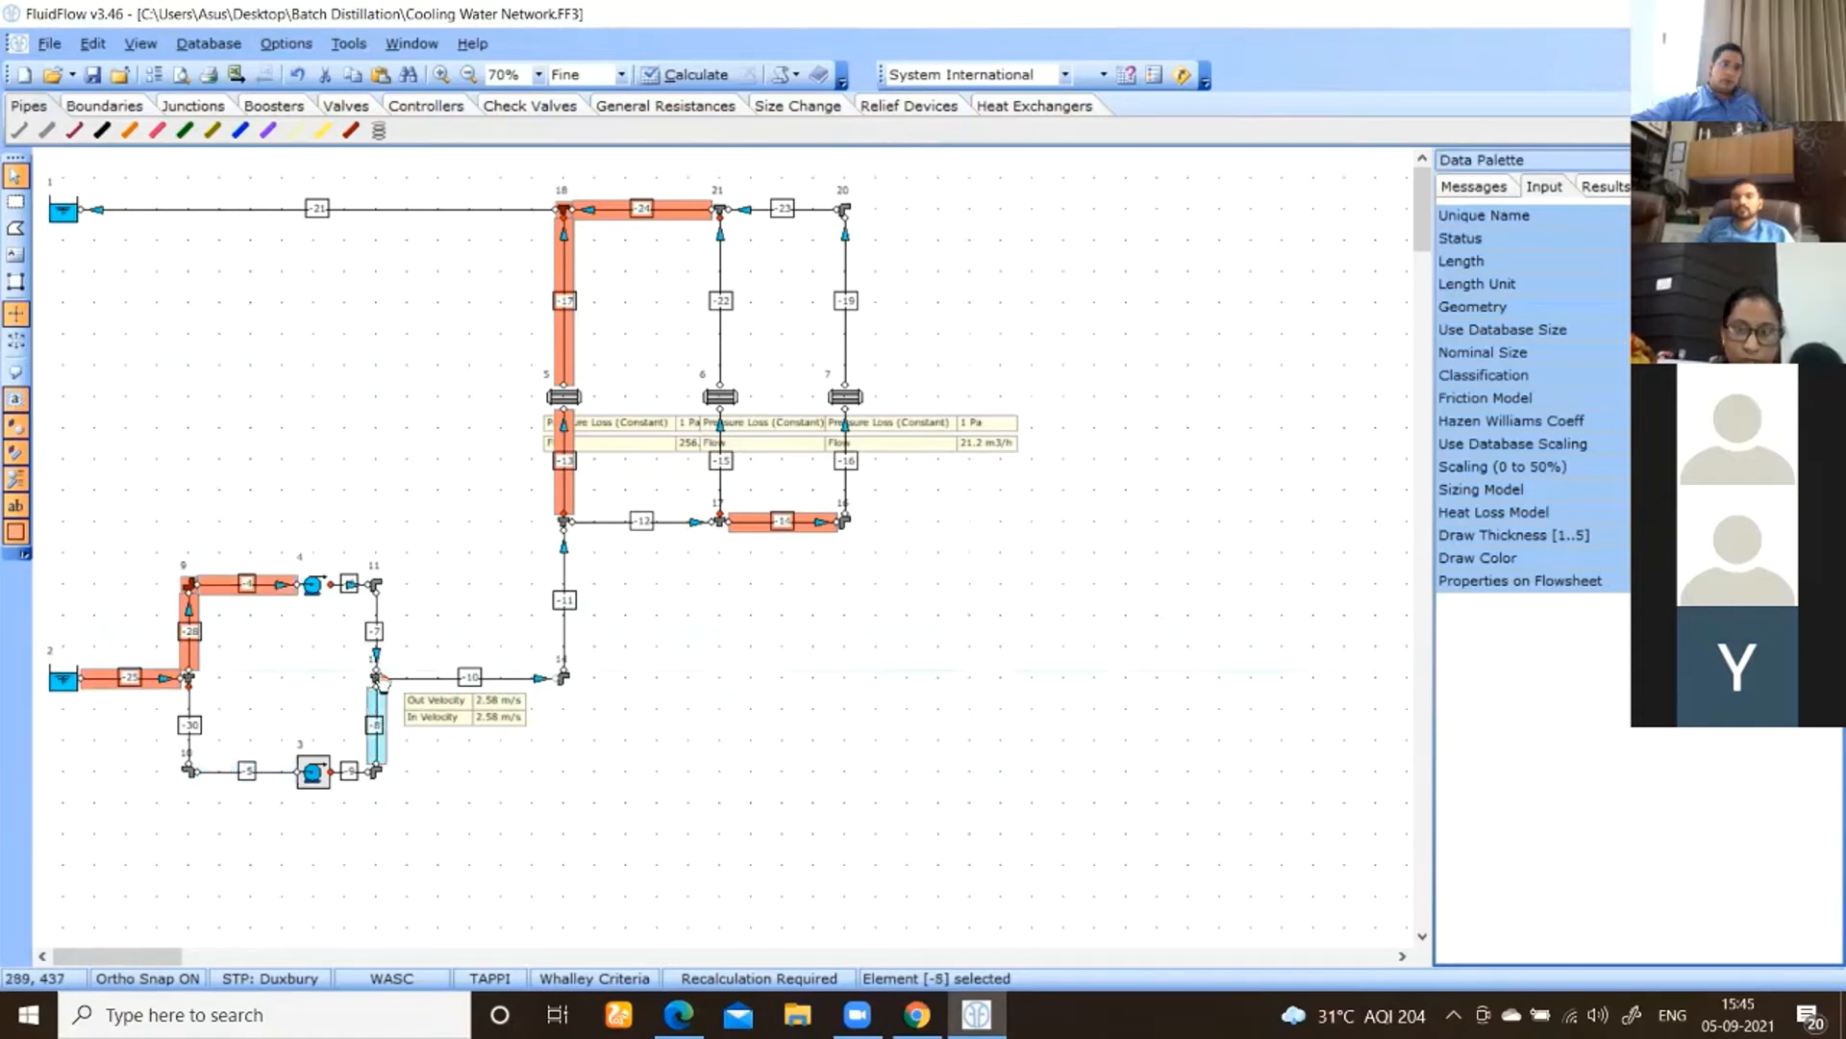
pyautogui.click(378, 616)
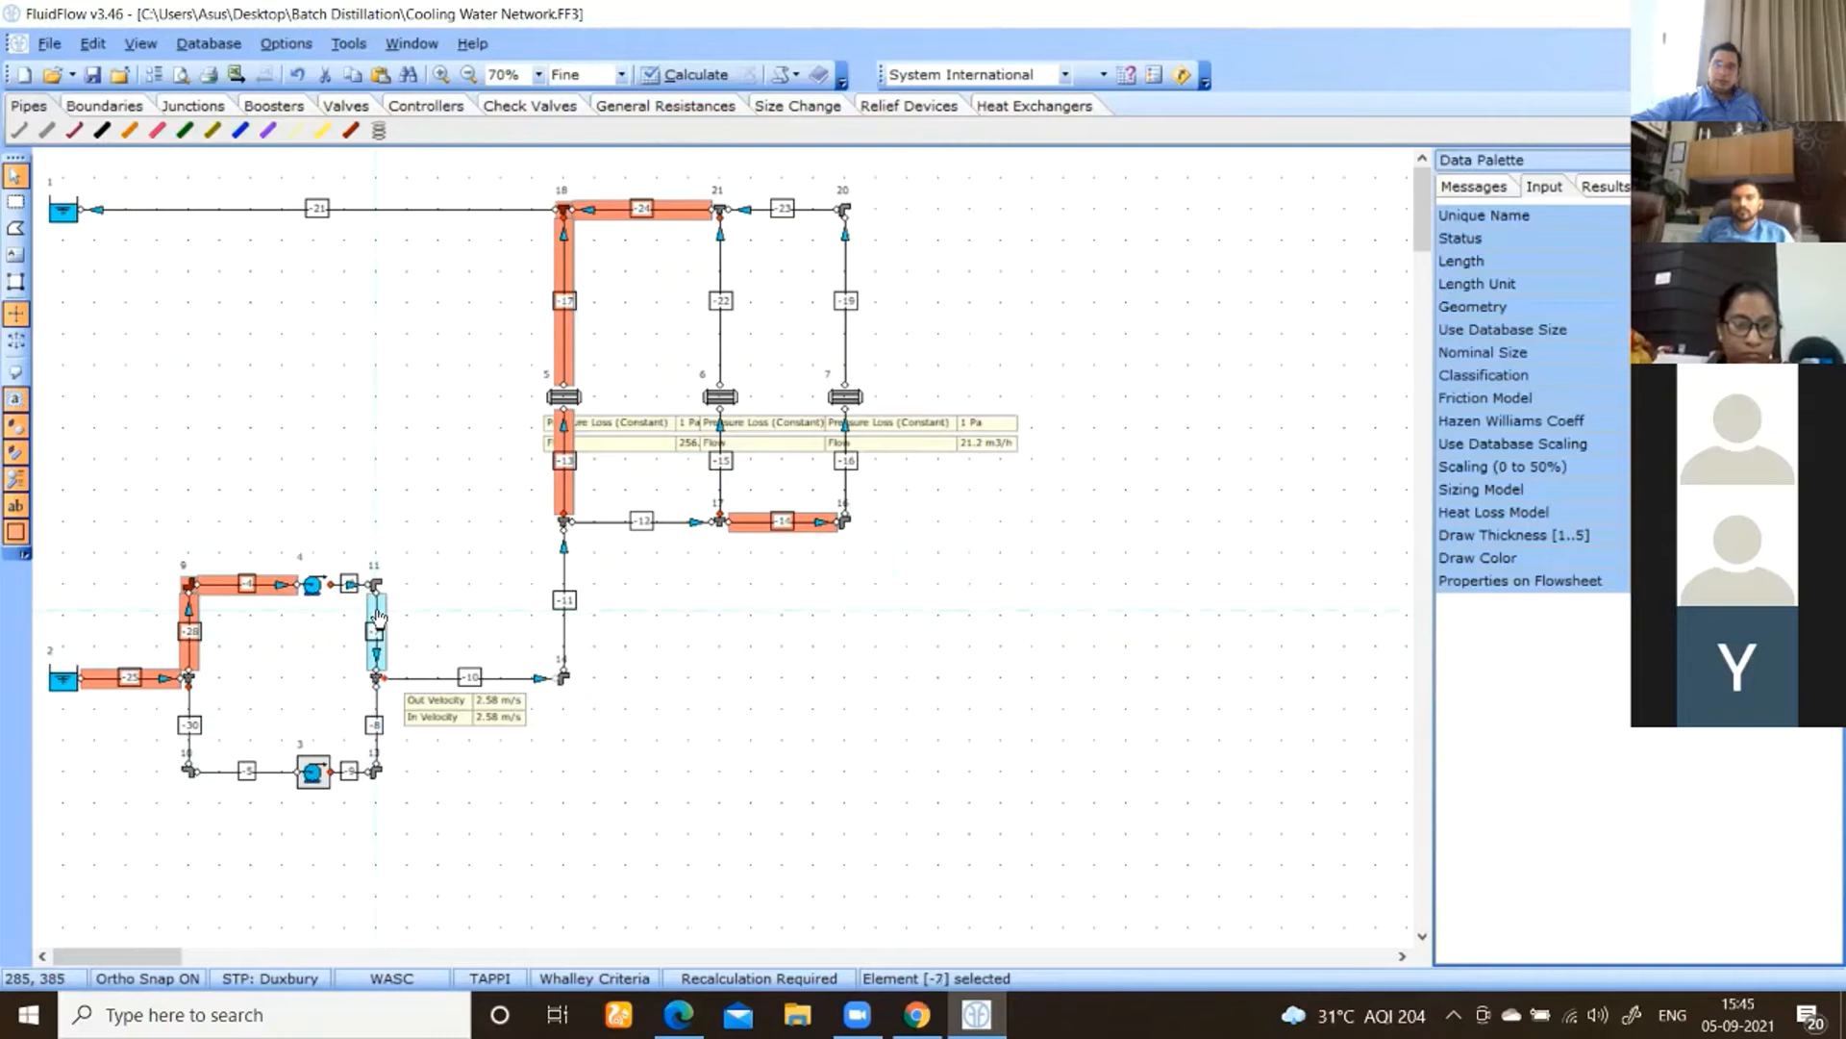
pyautogui.click(413, 679)
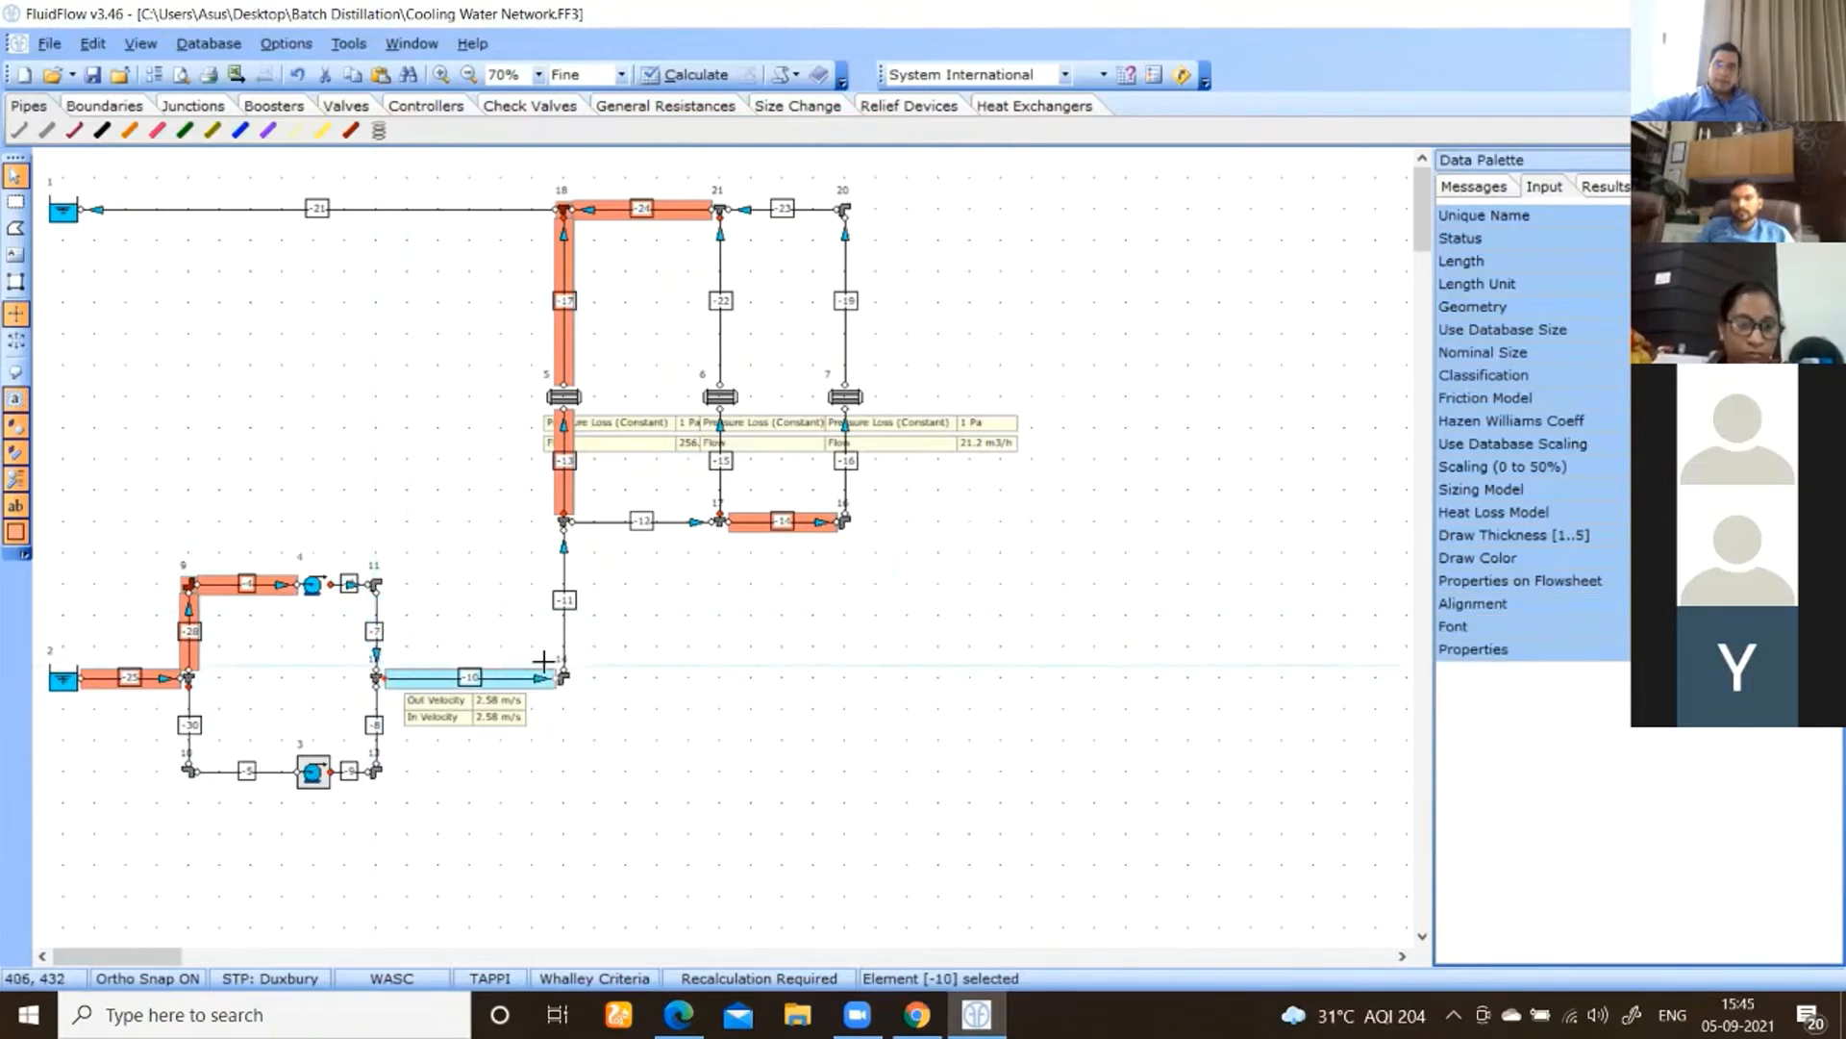
pyautogui.click(565, 588)
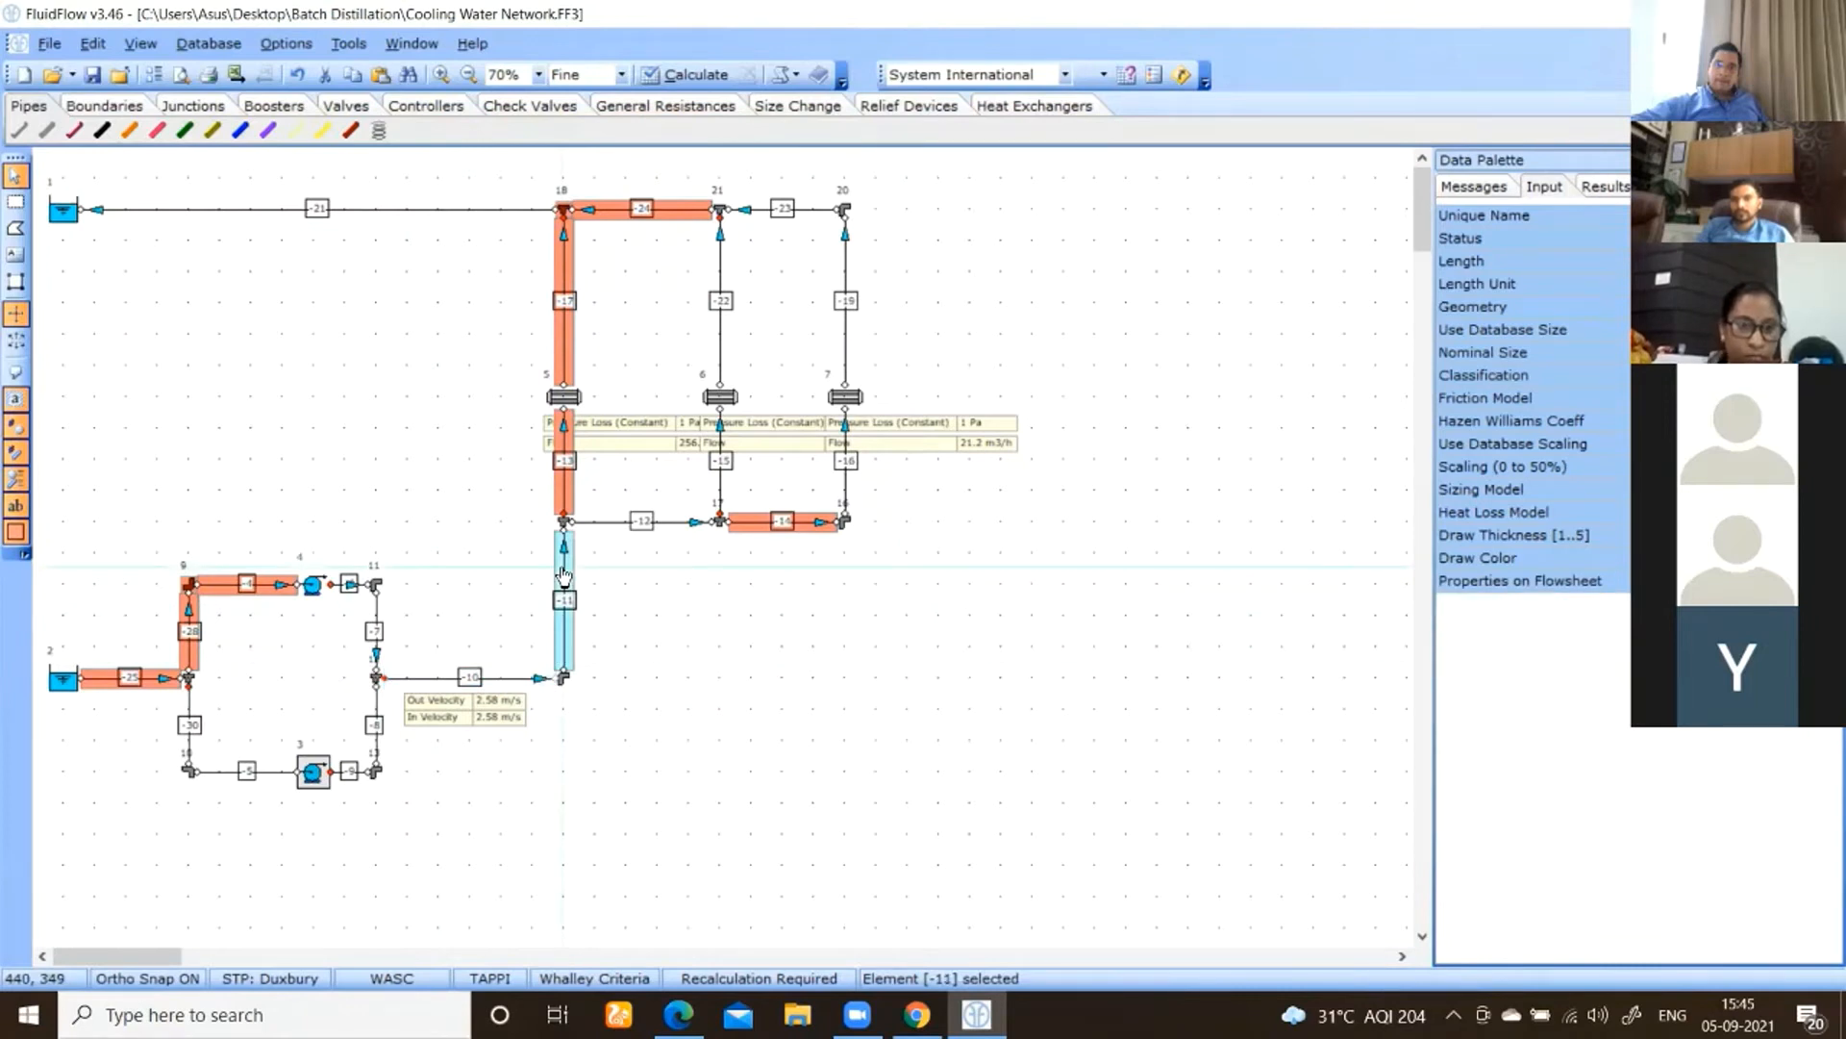
# - Check the inputs of distribution pipes -12 and -14 and of exchanger branch pipes -13, -16, -15, -17 and -22
pyautogui.click(604, 524)
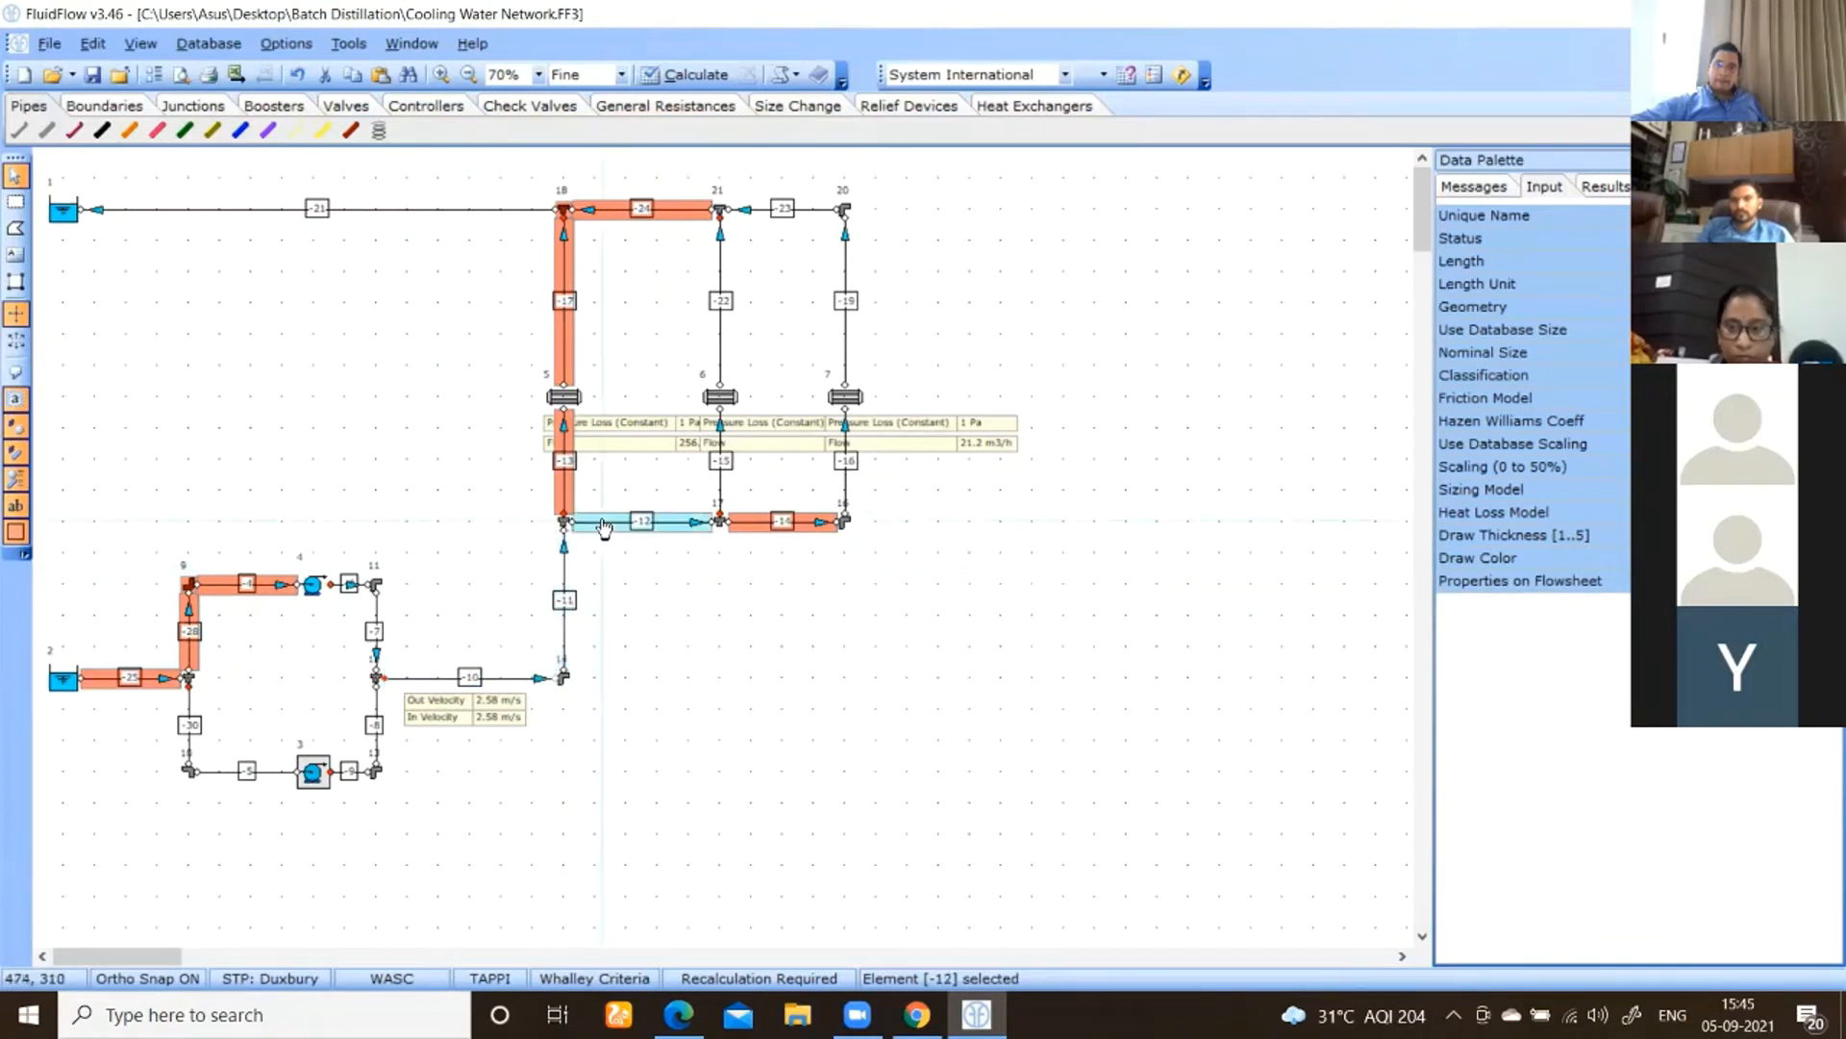
pyautogui.click(798, 529)
pyautogui.click(565, 489)
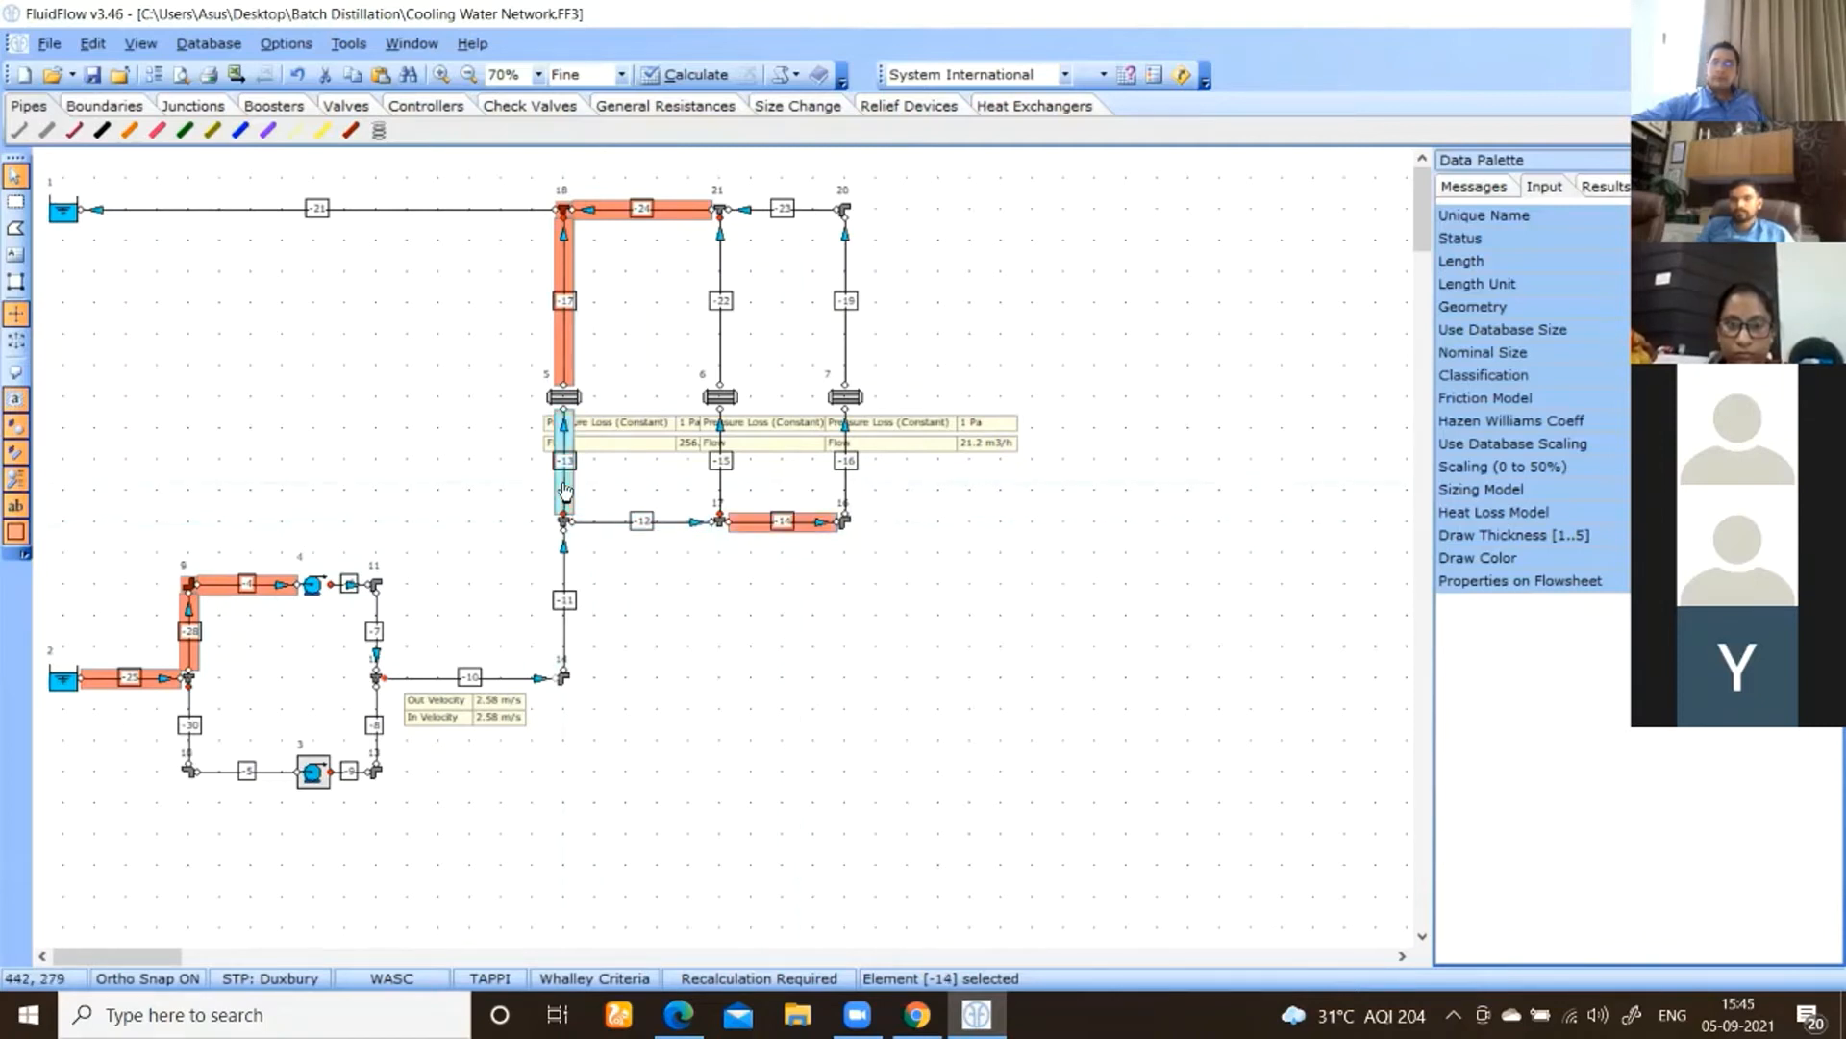
pyautogui.click(843, 463)
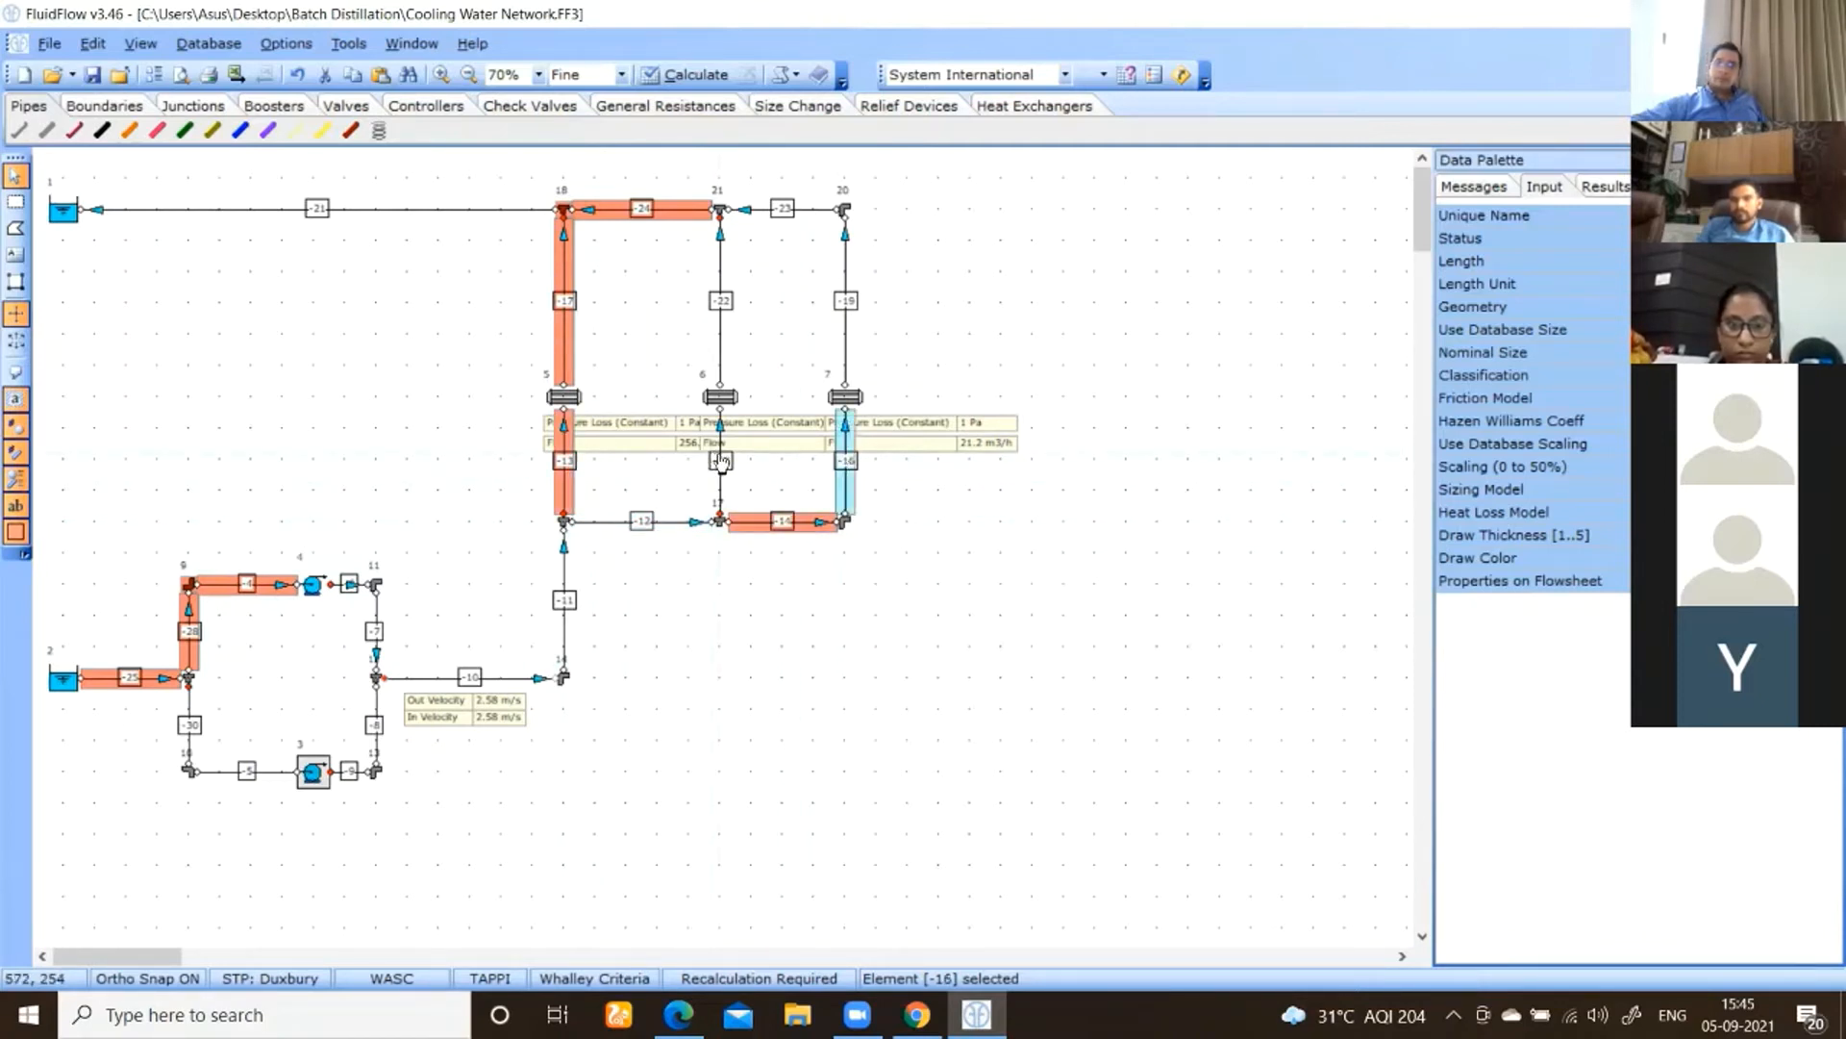
pyautogui.click(722, 462)
pyautogui.click(568, 352)
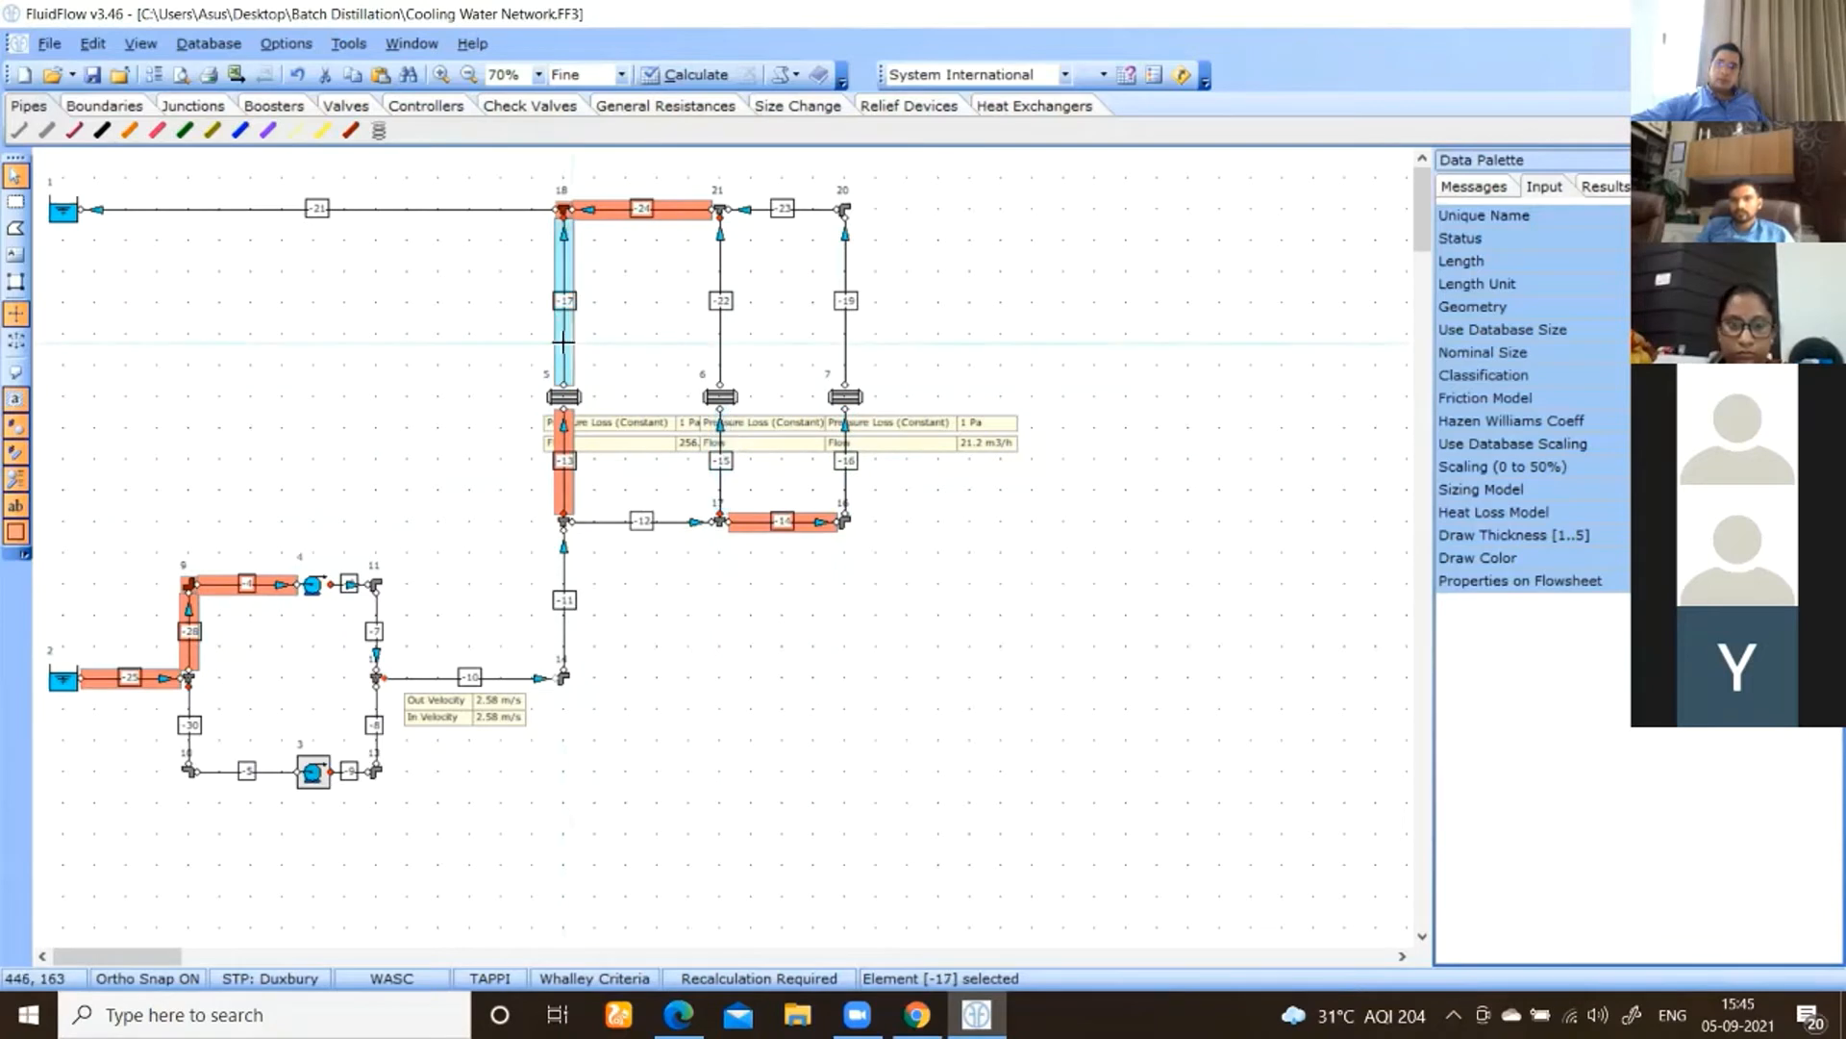
pyautogui.click(718, 349)
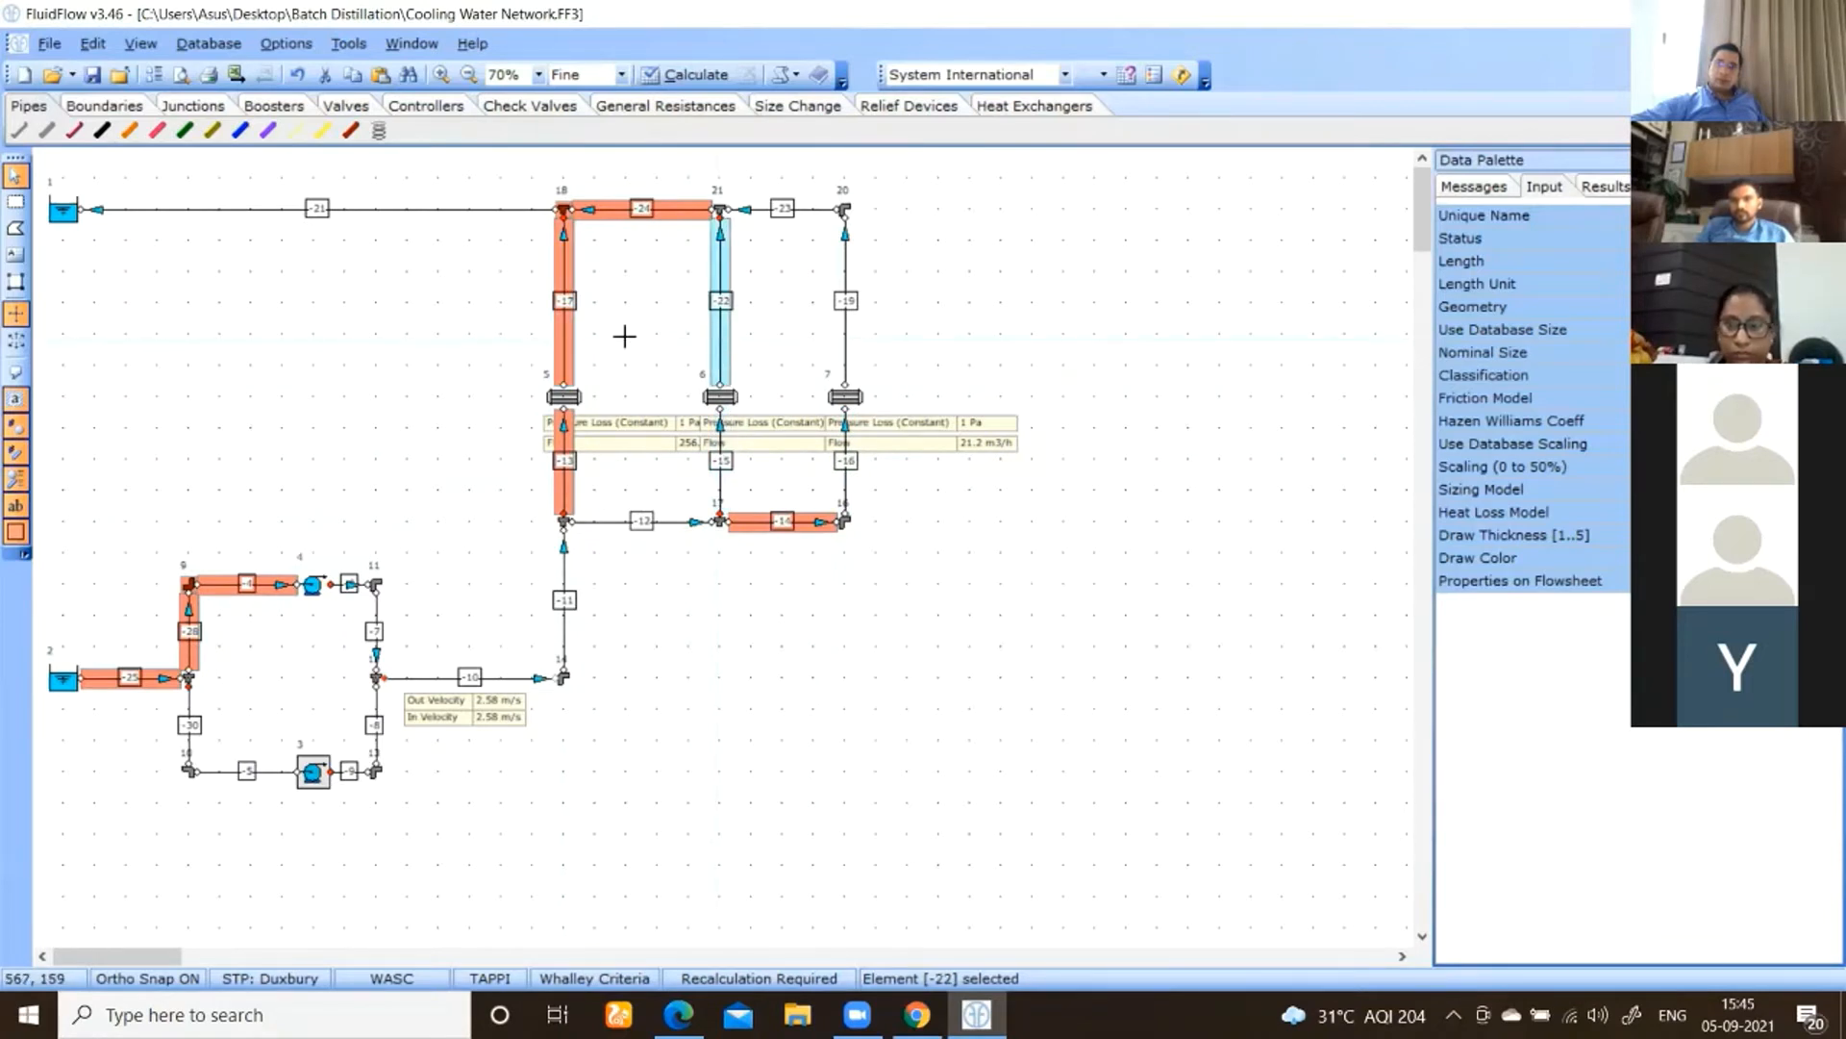
# - Compare the inlet pipes -13, -15 and -16 of the three heat exchangers with their outlet pipes -17, -22 and -19
pyautogui.click(567, 344)
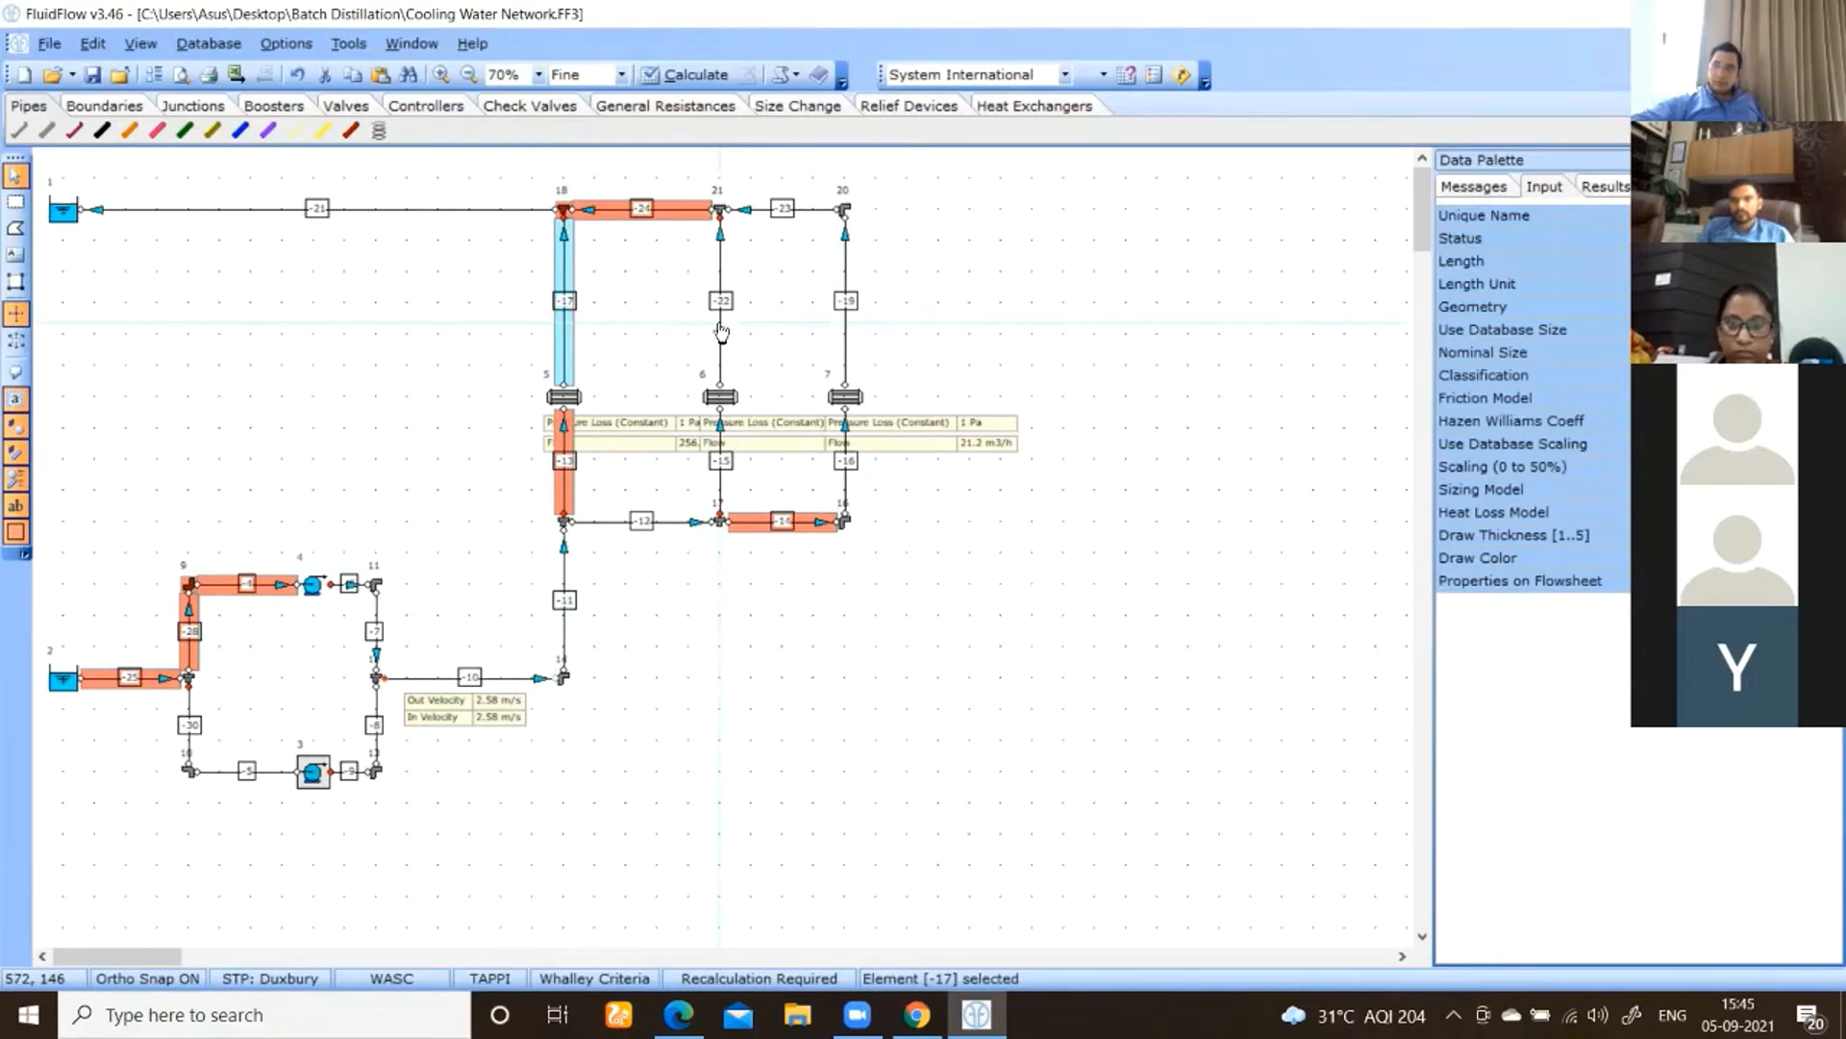
pyautogui.click(568, 463)
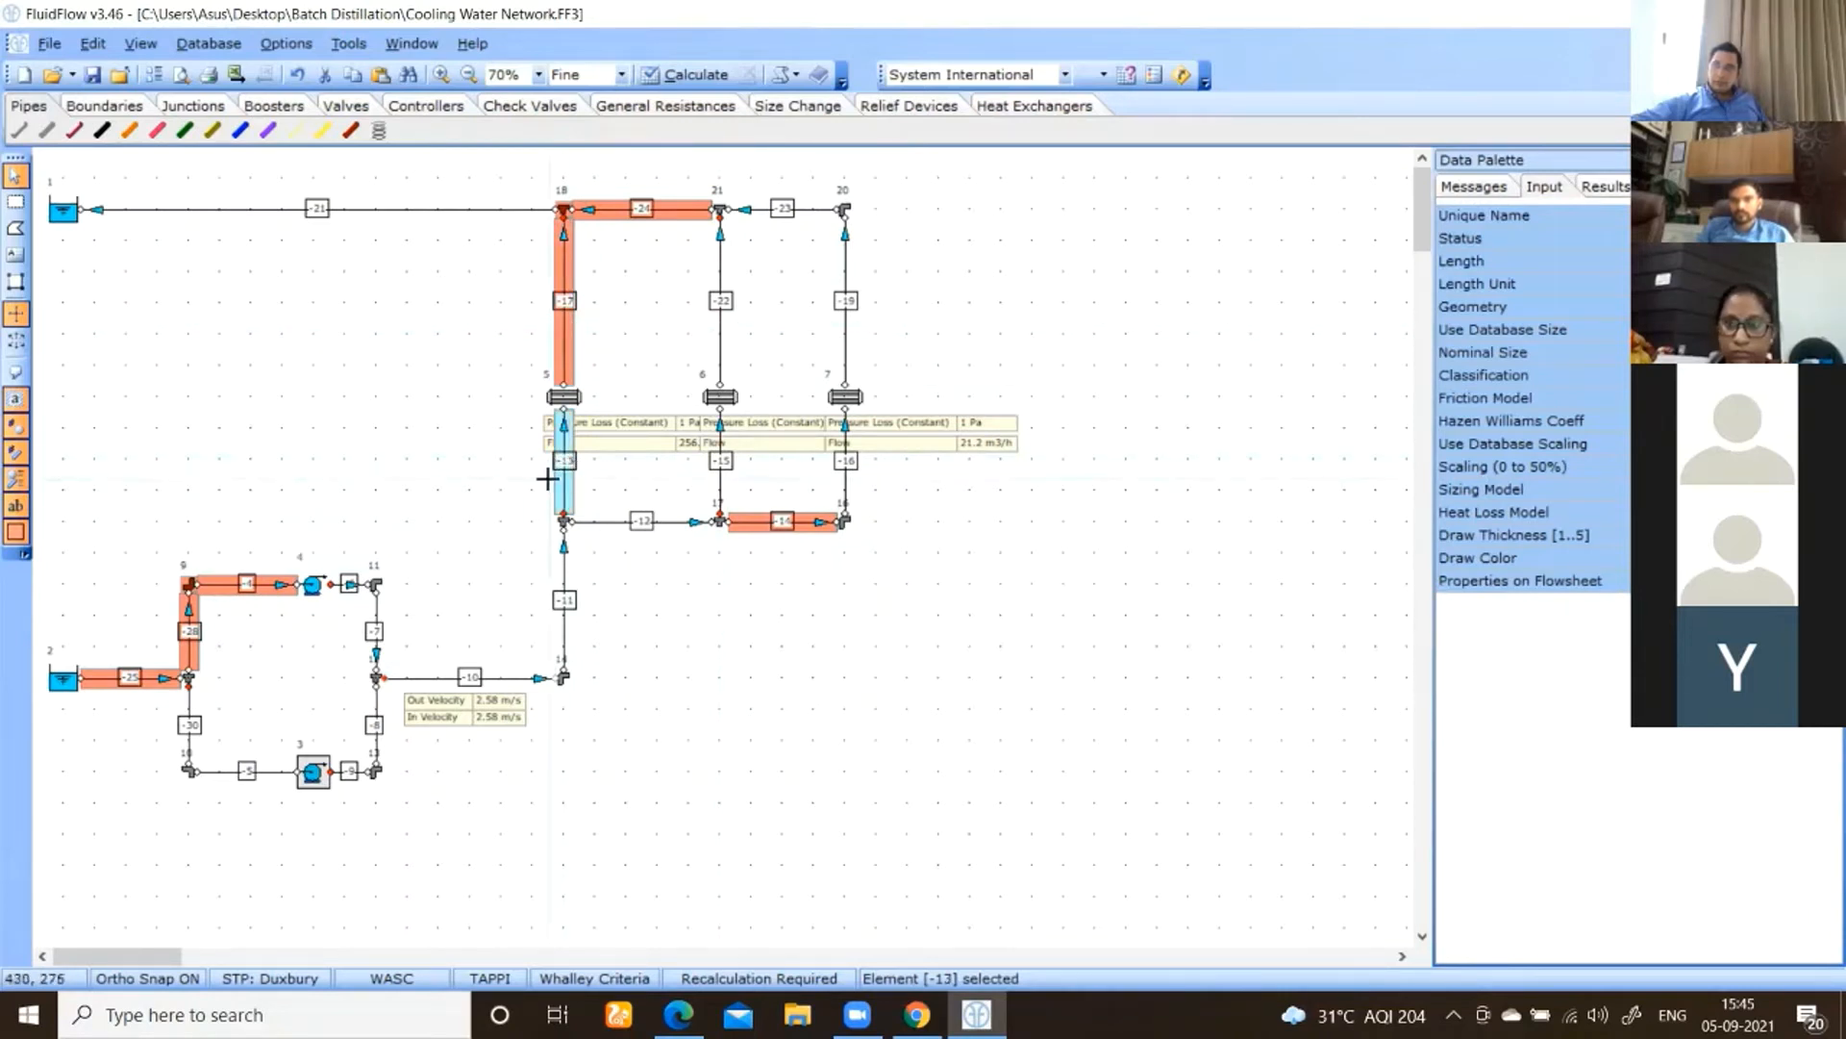
pyautogui.click(720, 485)
pyautogui.click(846, 480)
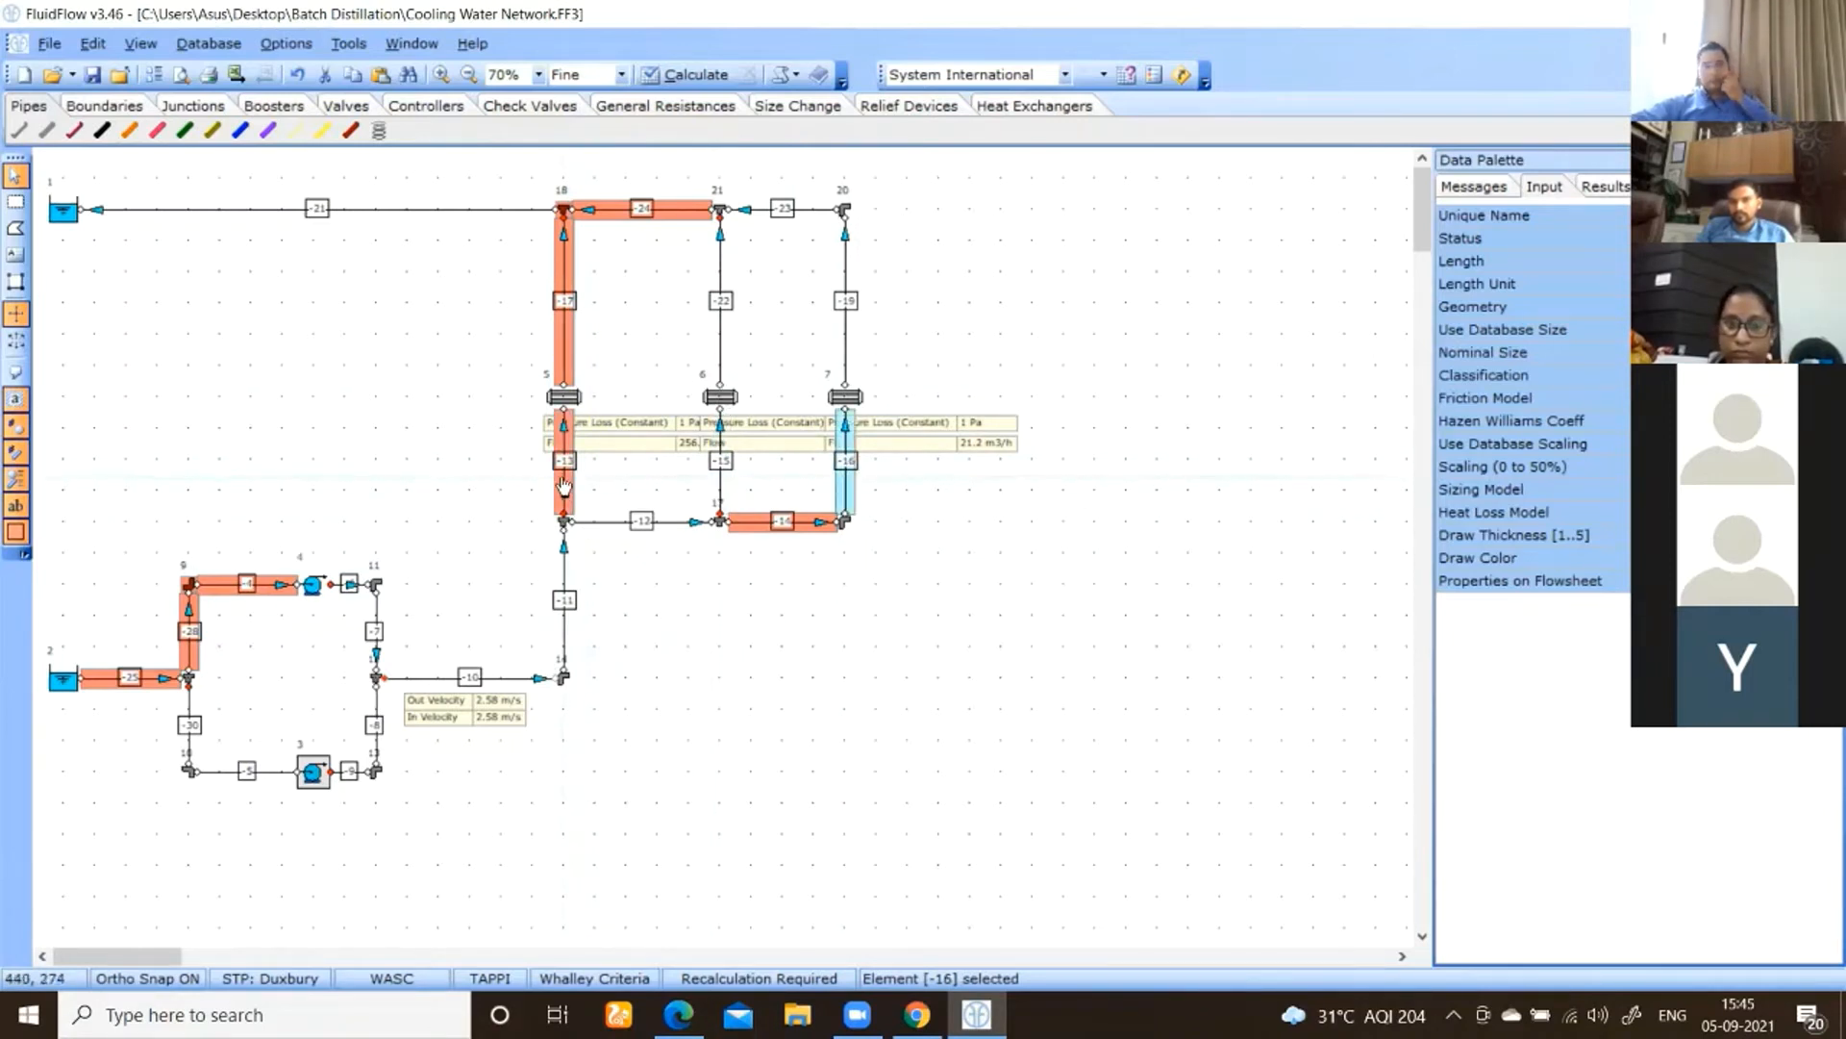
pyautogui.click(574, 351)
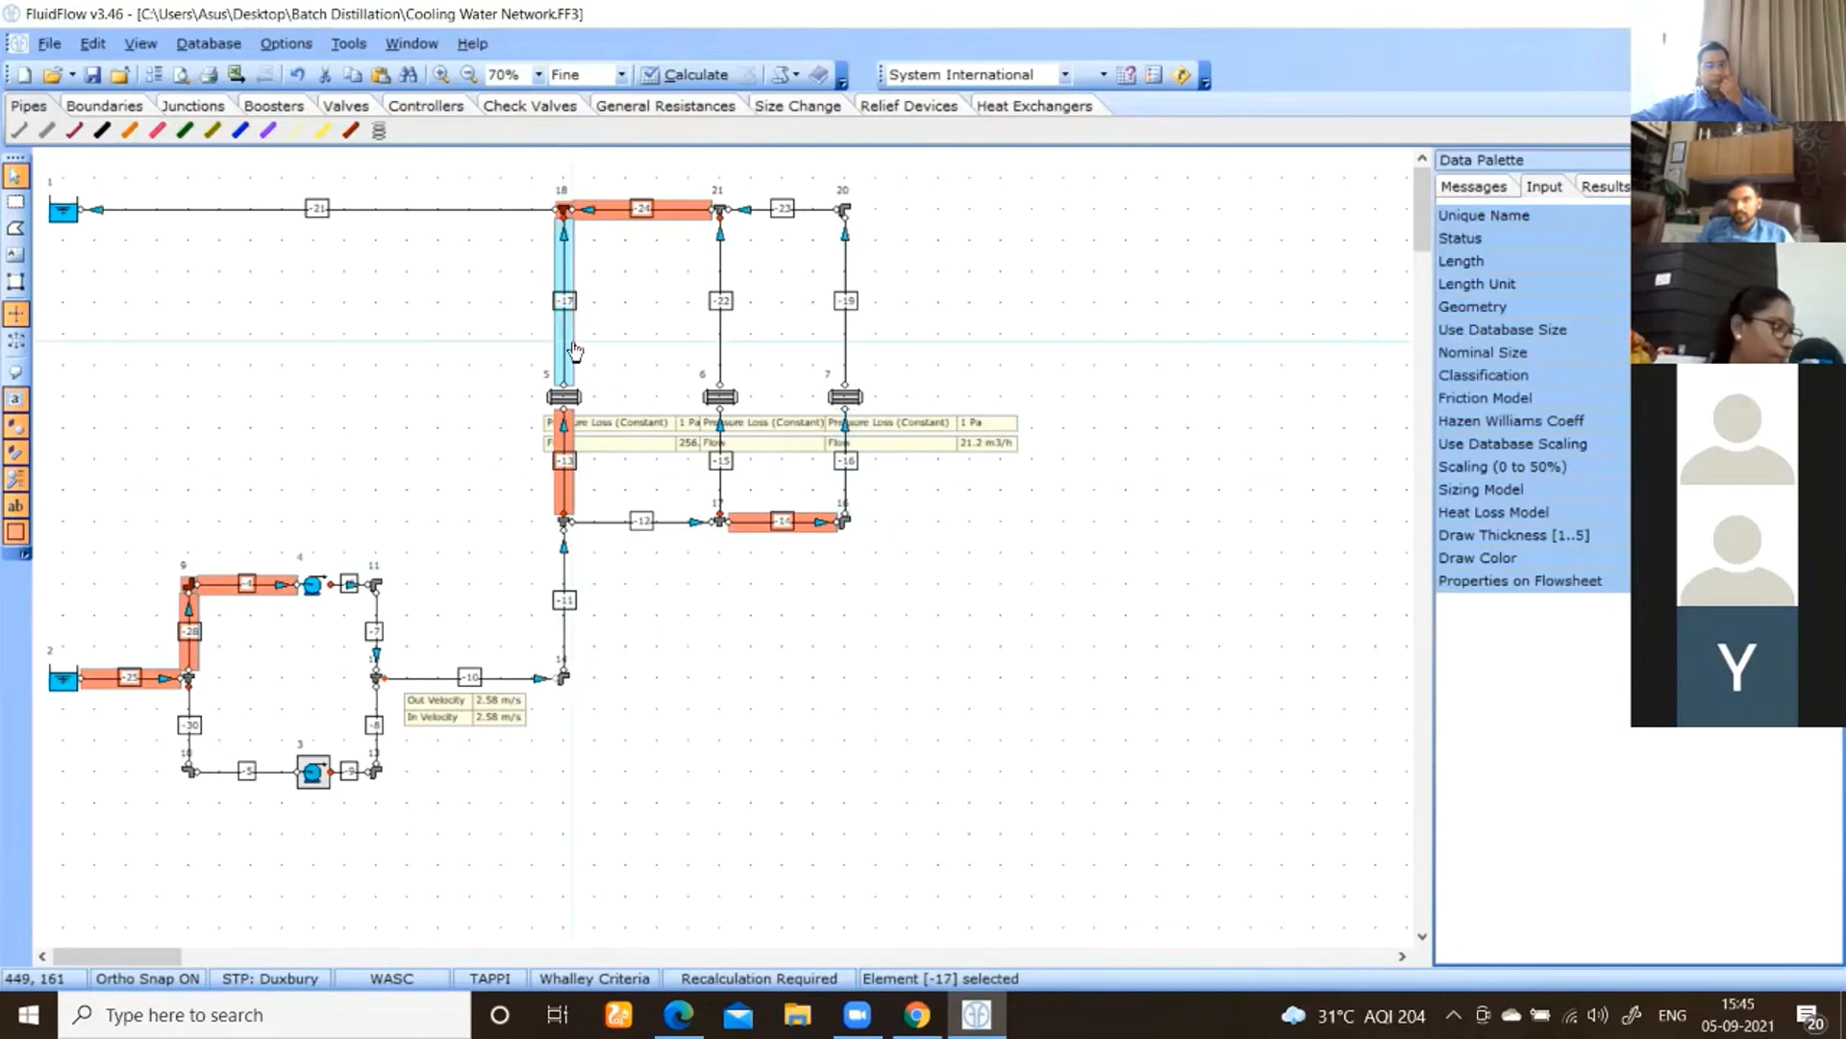
pyautogui.click(721, 346)
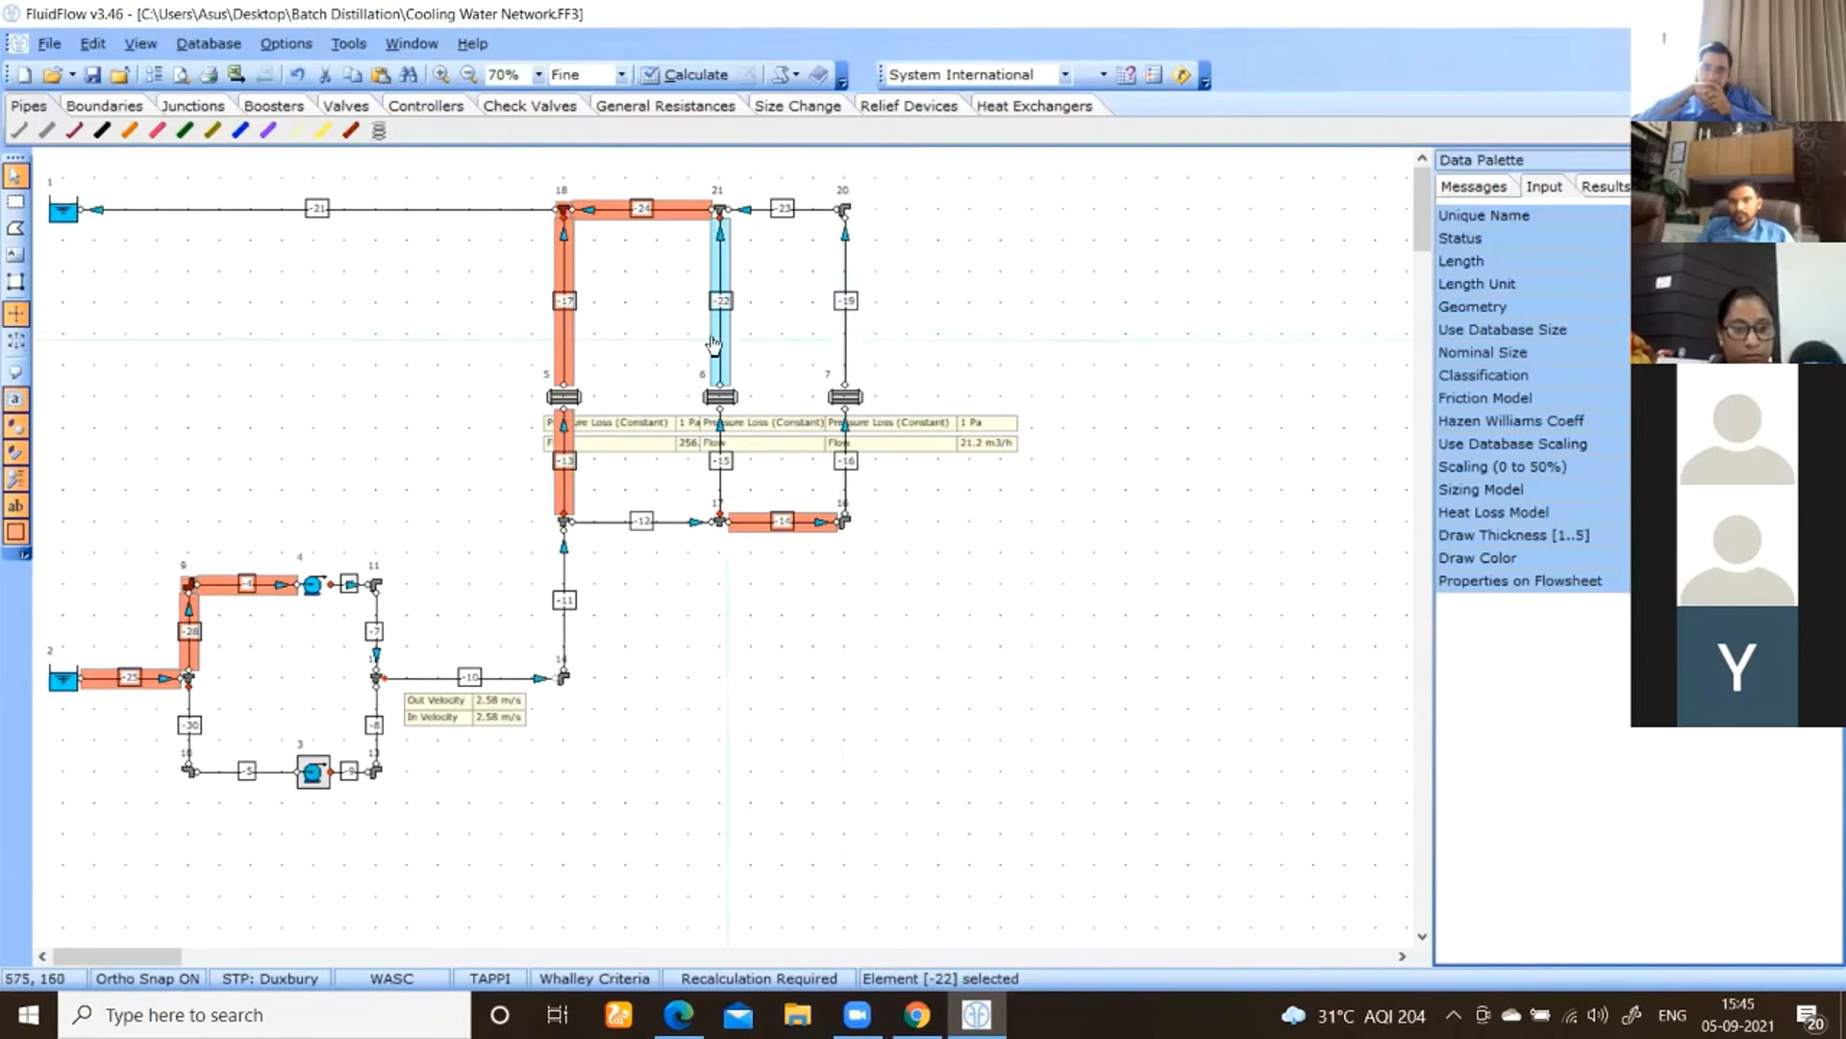
pyautogui.click(846, 352)
# - Set the nominal size of exchanger outlet pipe -22 to 5 inch Schedule 40
pyautogui.click(722, 357)
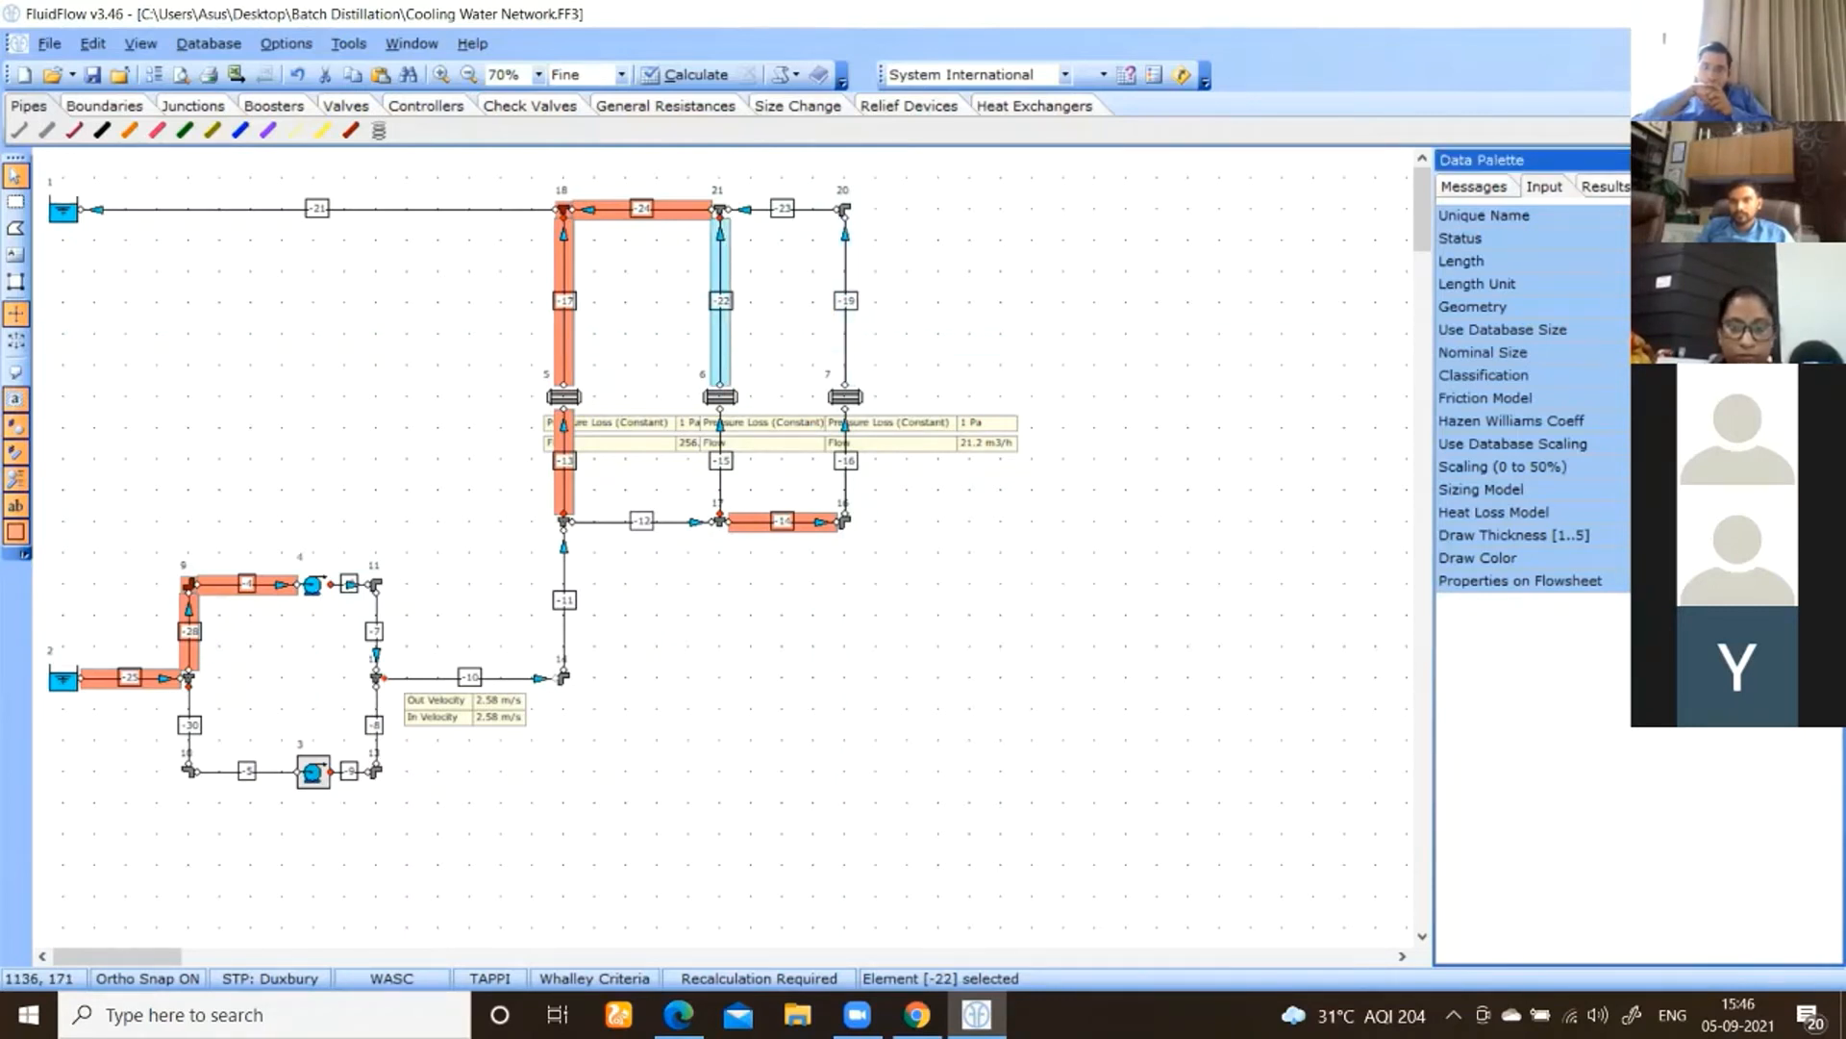
pyautogui.click(1832, 353)
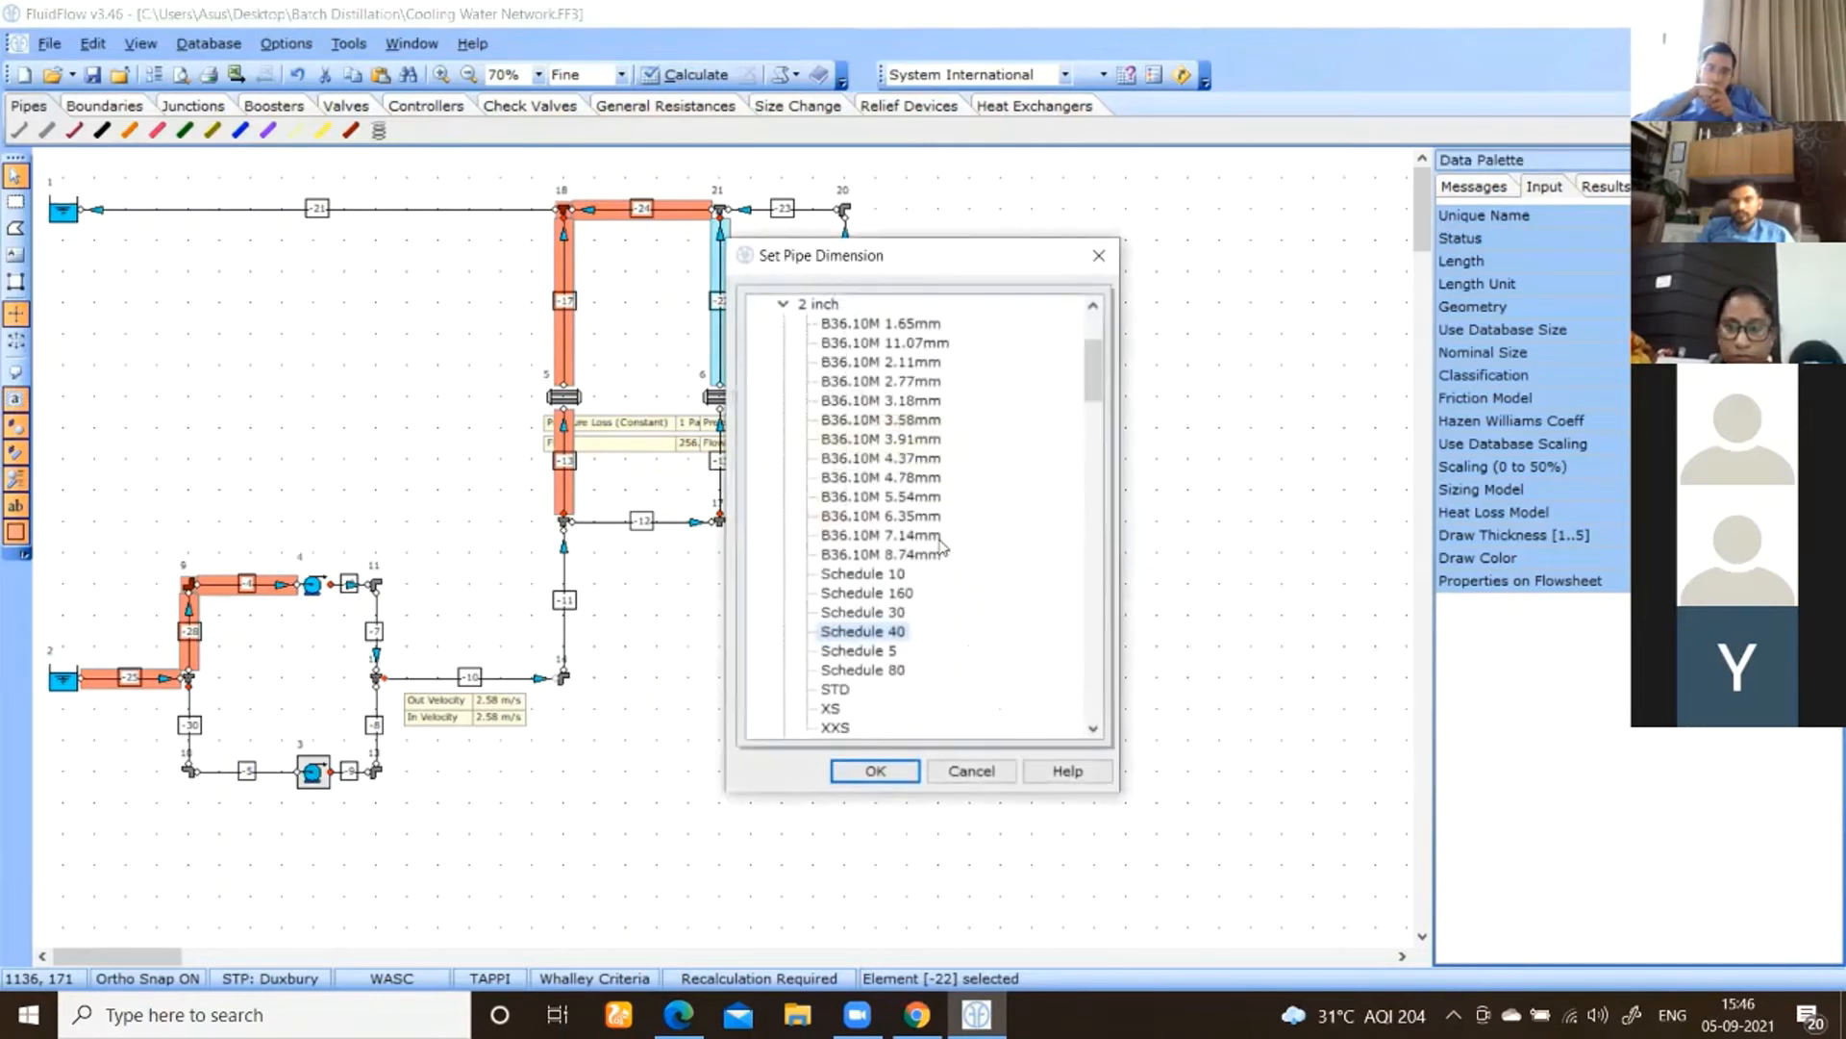
pyautogui.scroll(3, 936, 547)
pyautogui.scroll(-6, 828, 494)
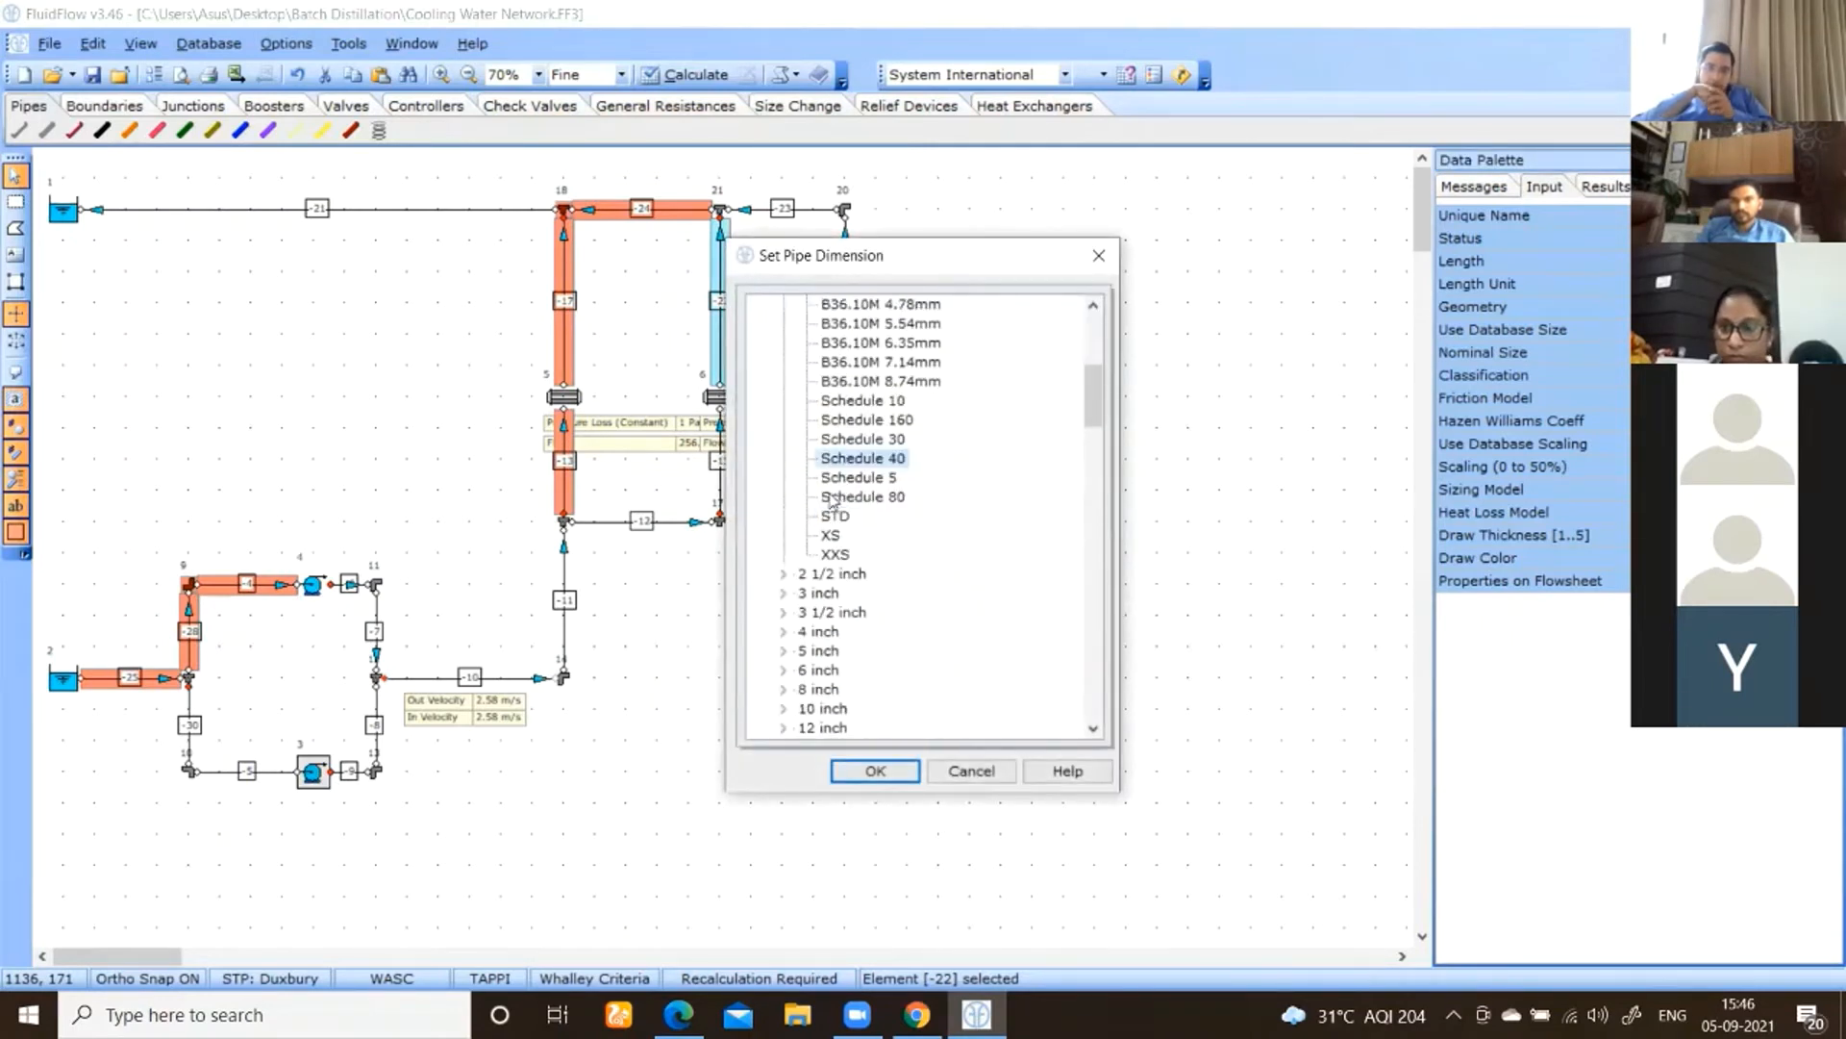
pyautogui.click(784, 651)
pyautogui.scroll(-3, 827, 658)
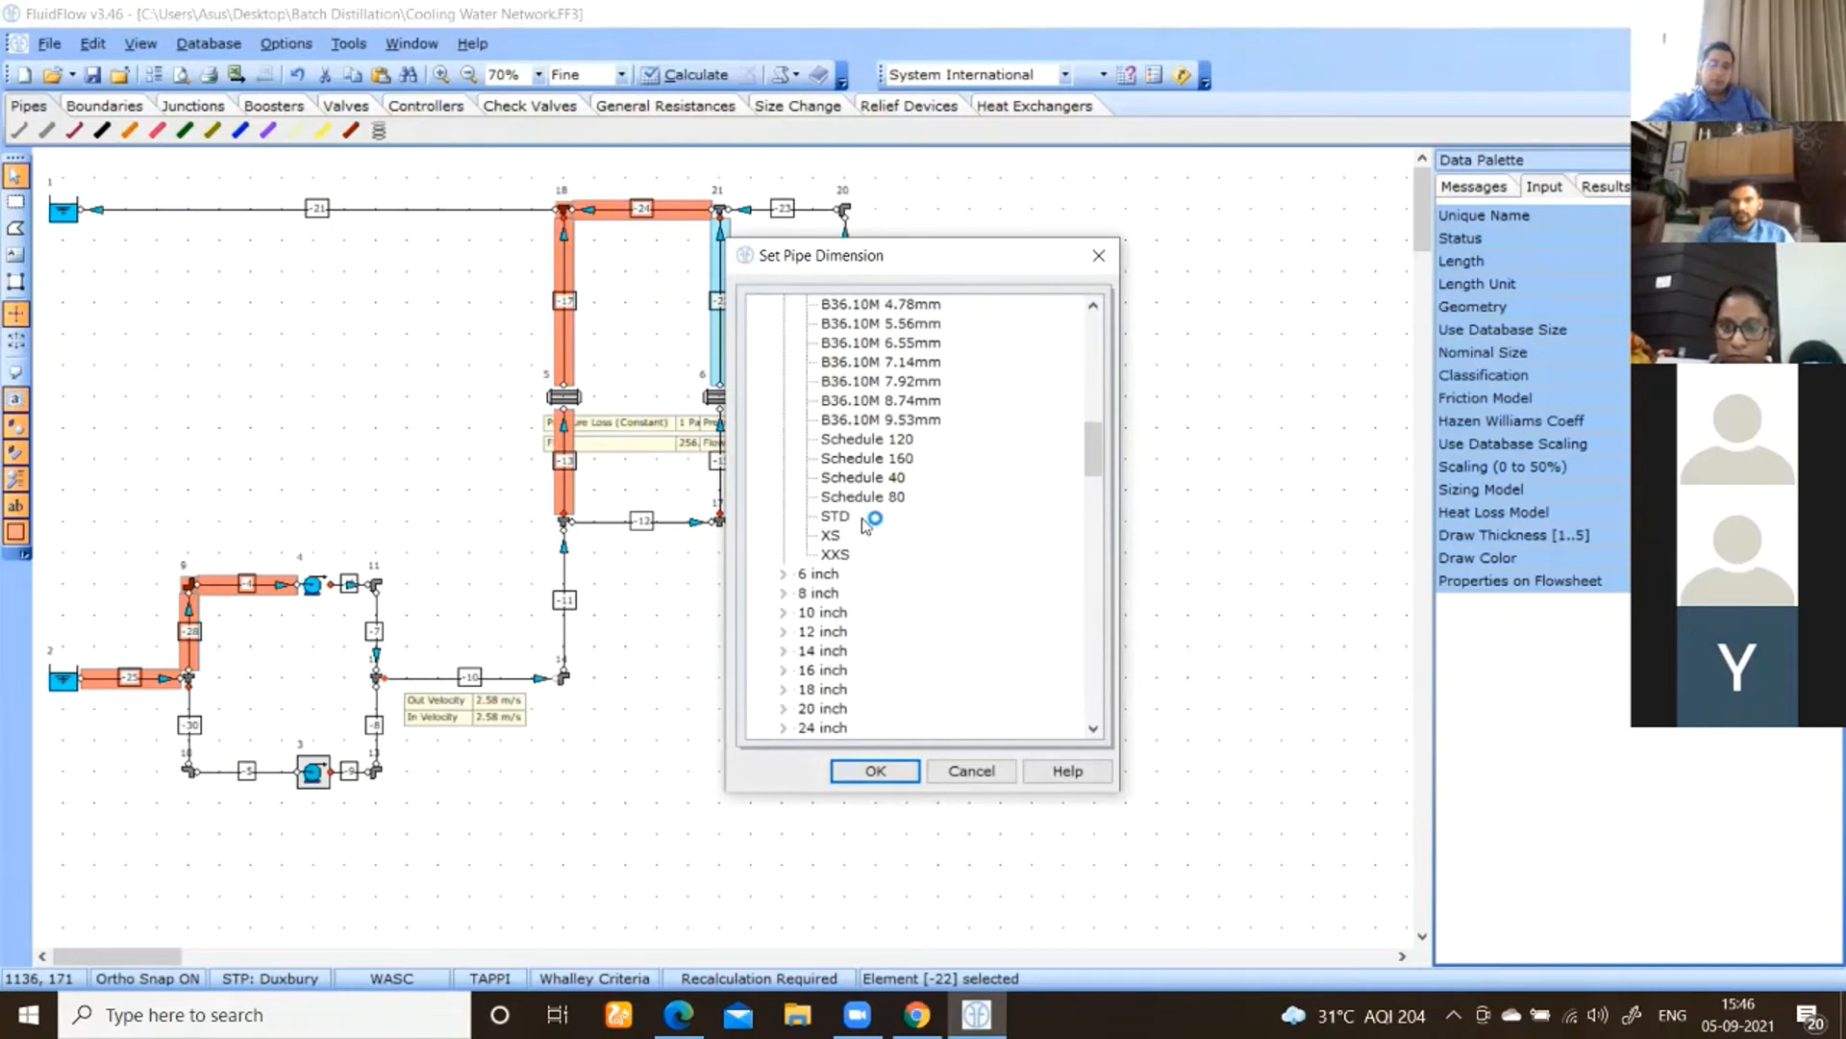
pyautogui.click(895, 481)
pyautogui.click(877, 773)
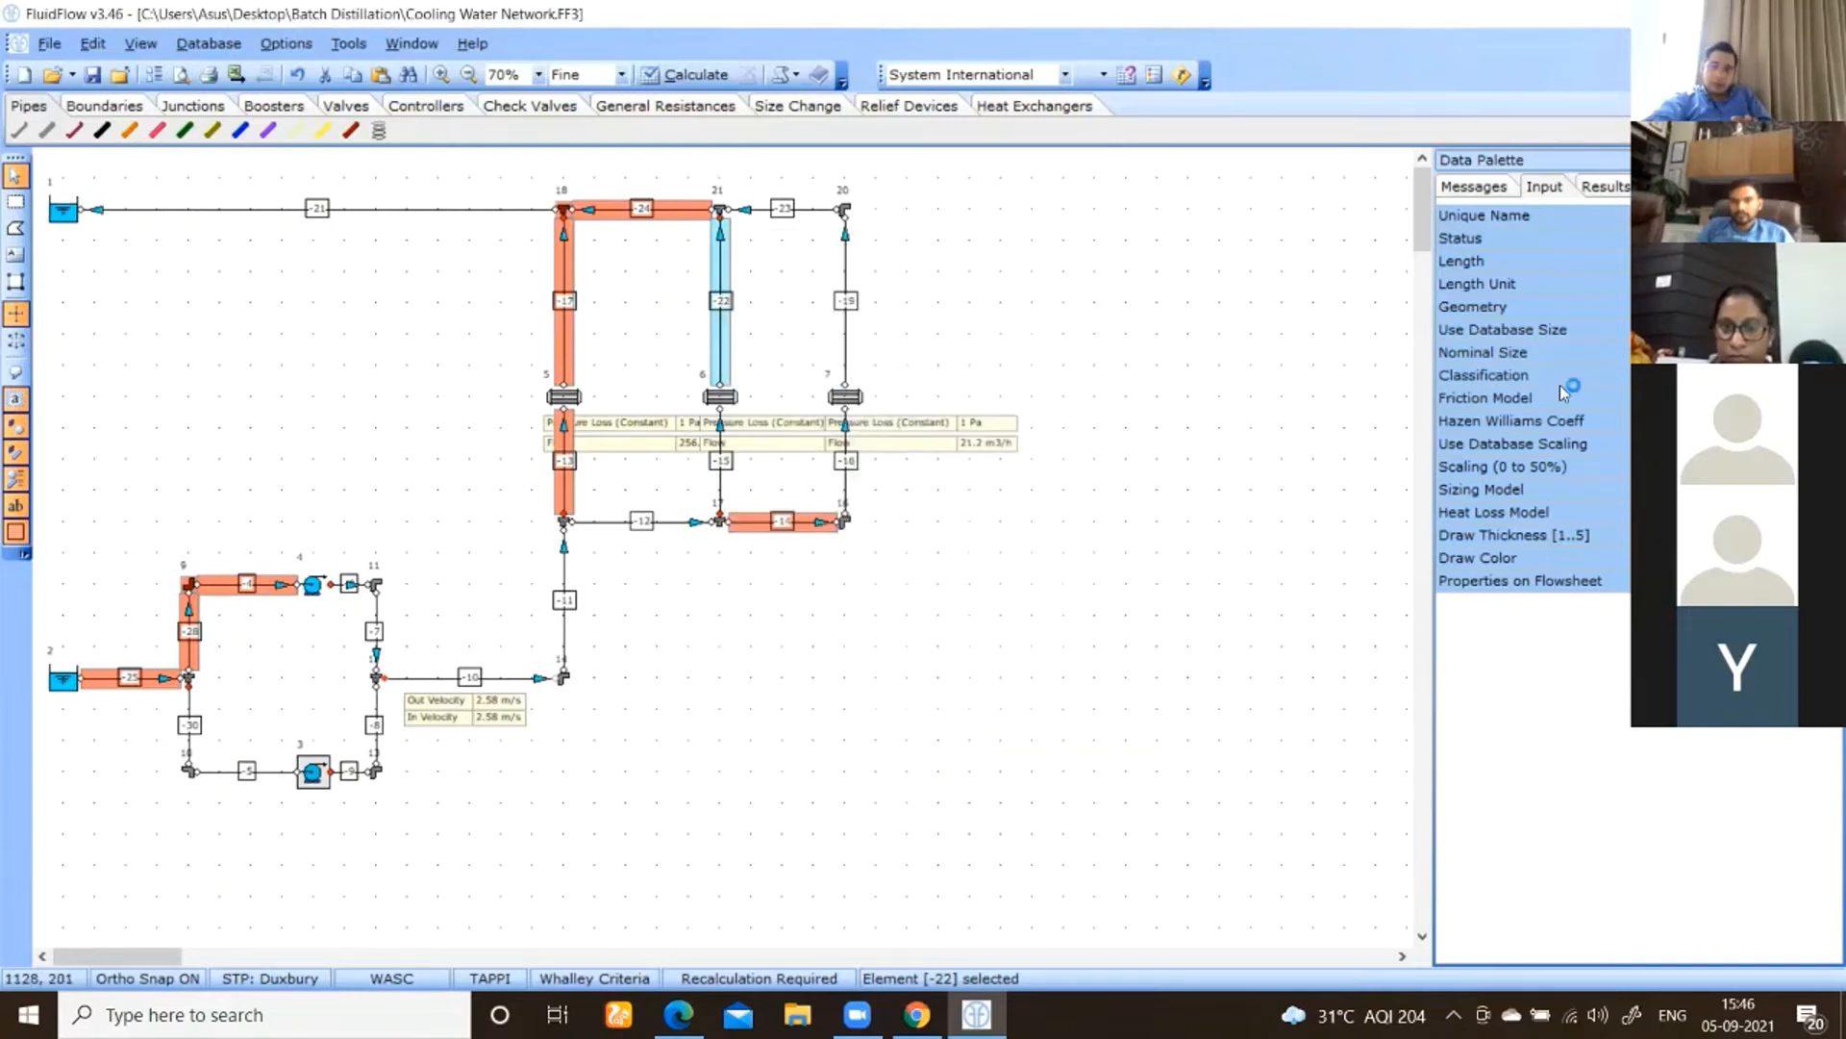
# - Check the inputs of heat exchanger outlet pipes -19, -22 and -17, inlet pipes -13, -15 and -16, and header pipe -11
pyautogui.click(854, 344)
pyautogui.click(721, 348)
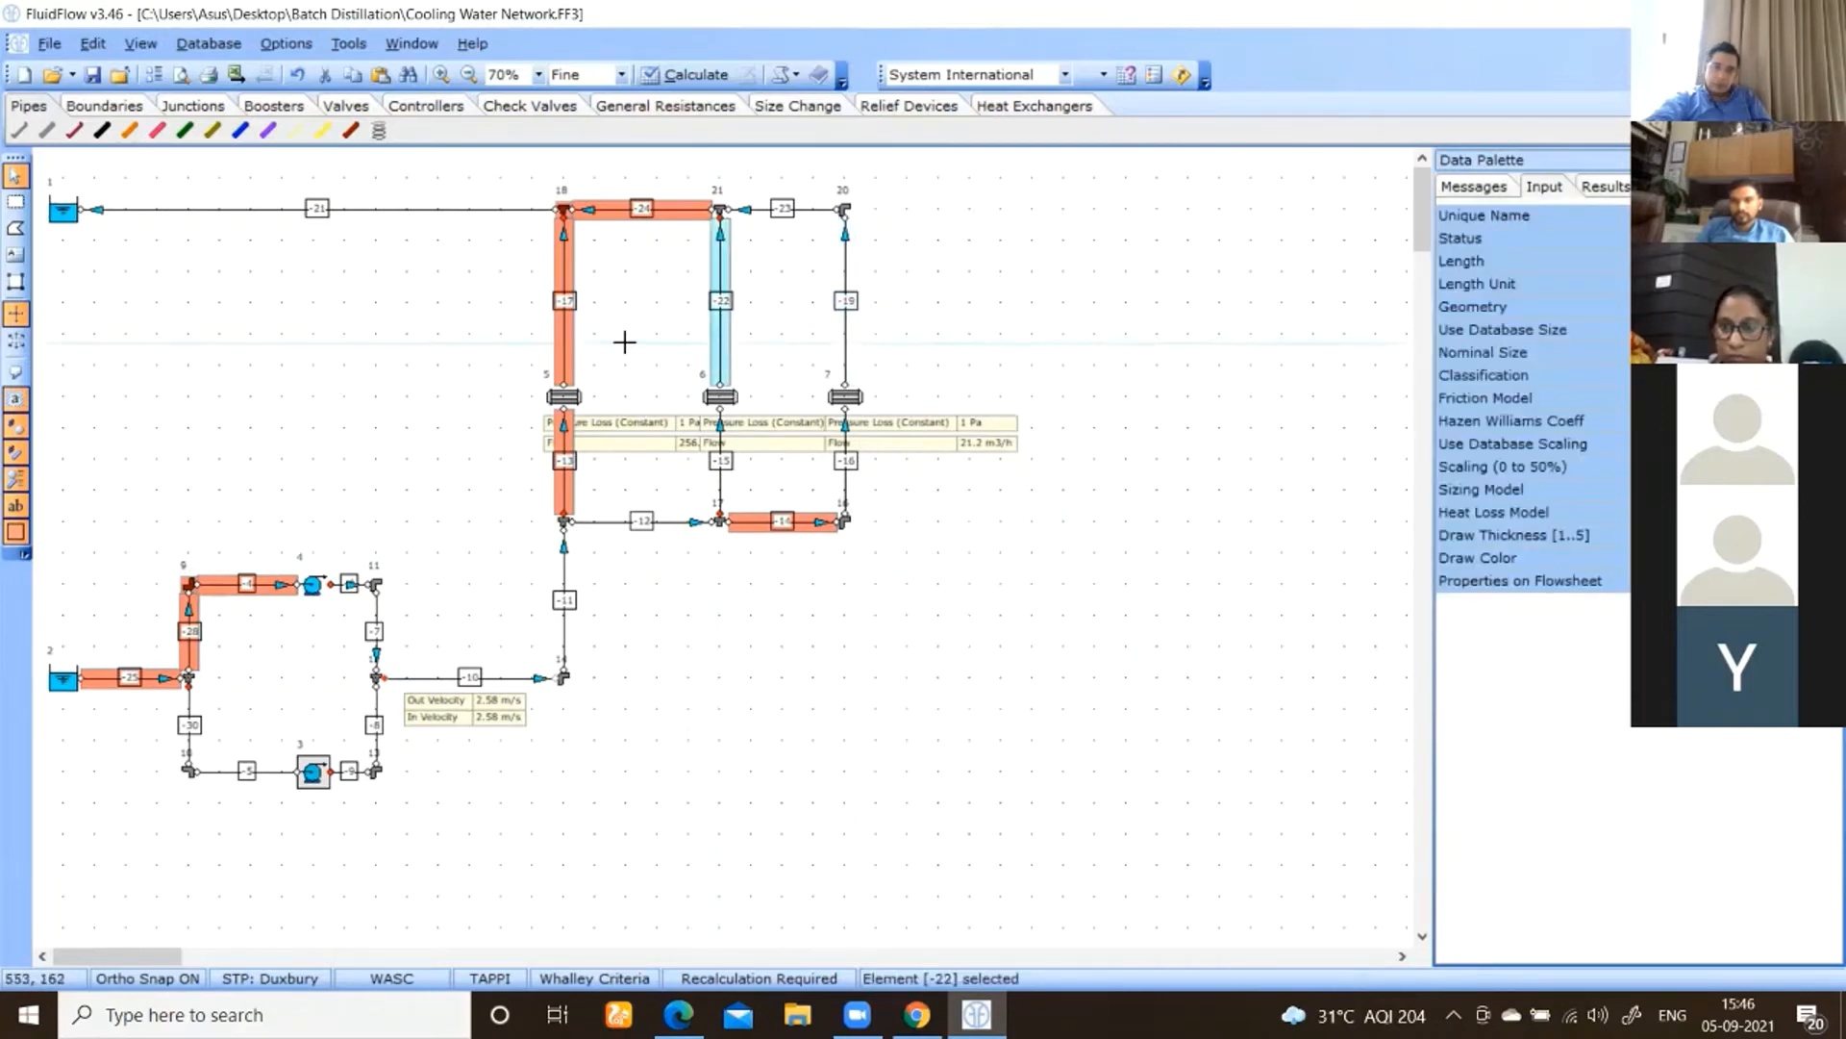
pyautogui.click(564, 327)
pyautogui.click(565, 486)
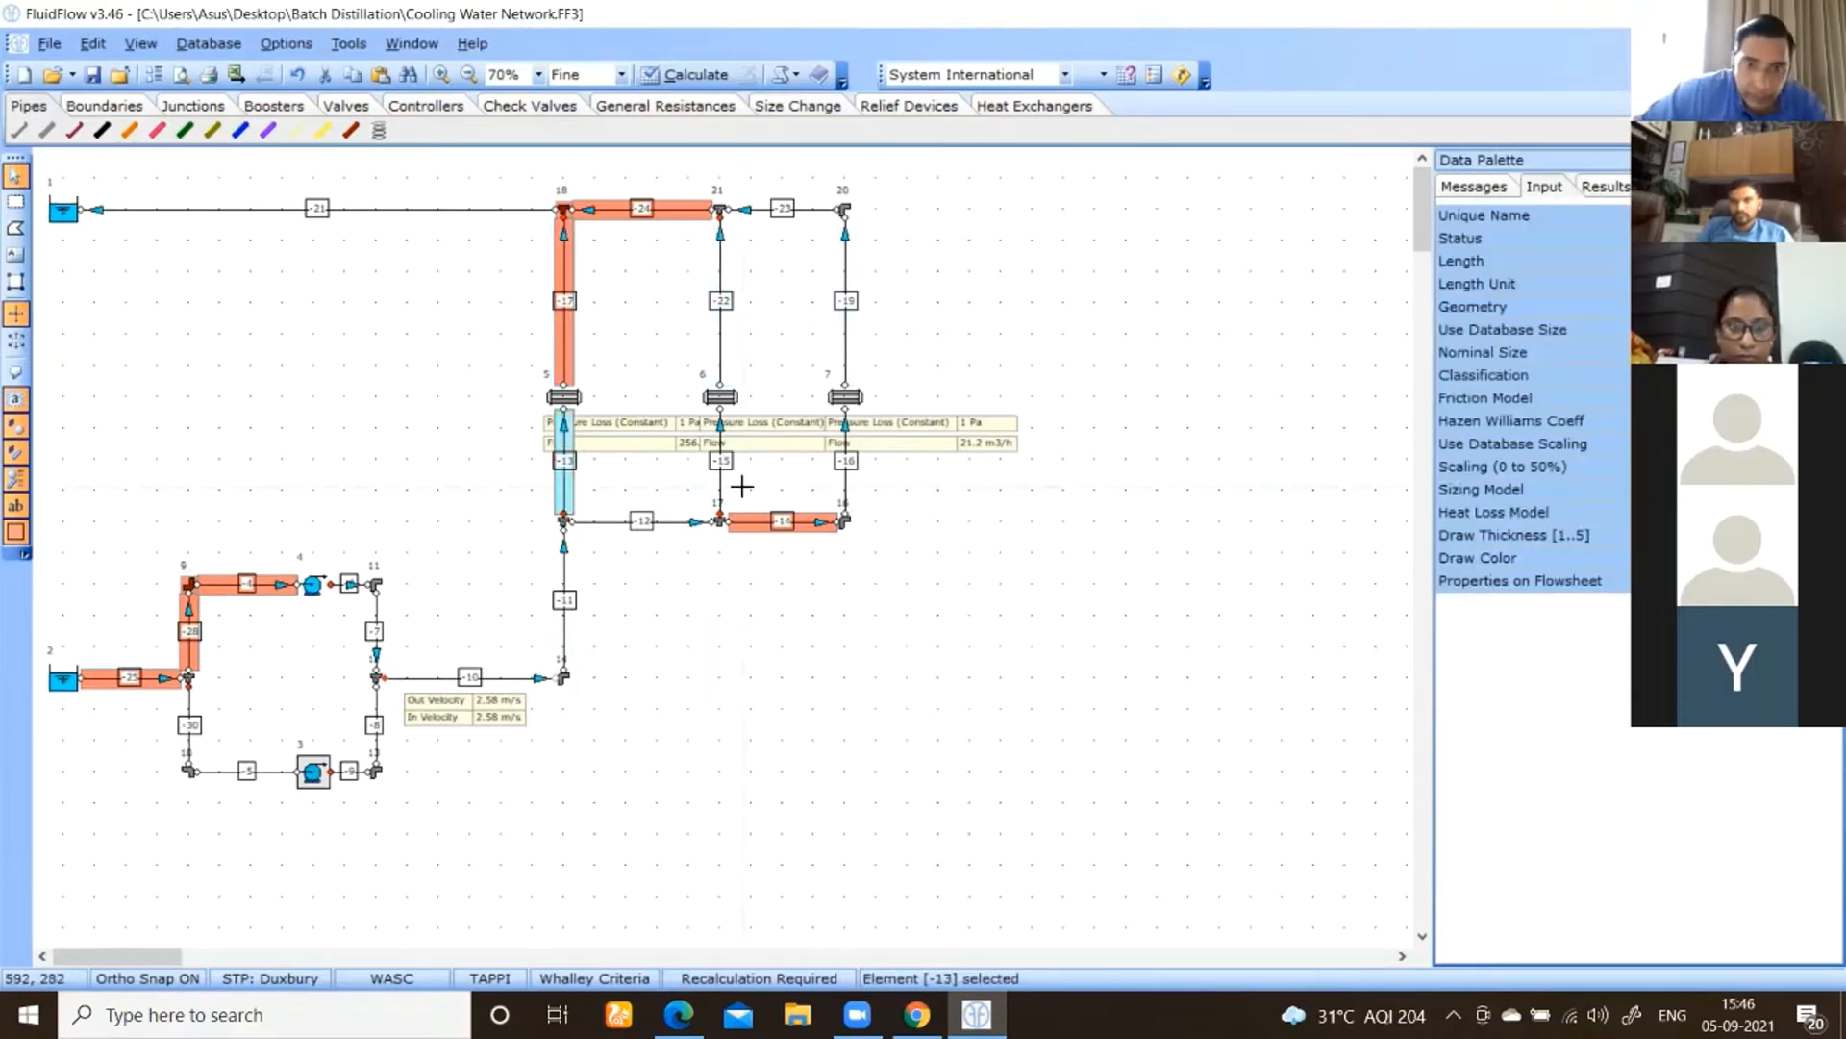
pyautogui.click(721, 486)
pyautogui.click(845, 486)
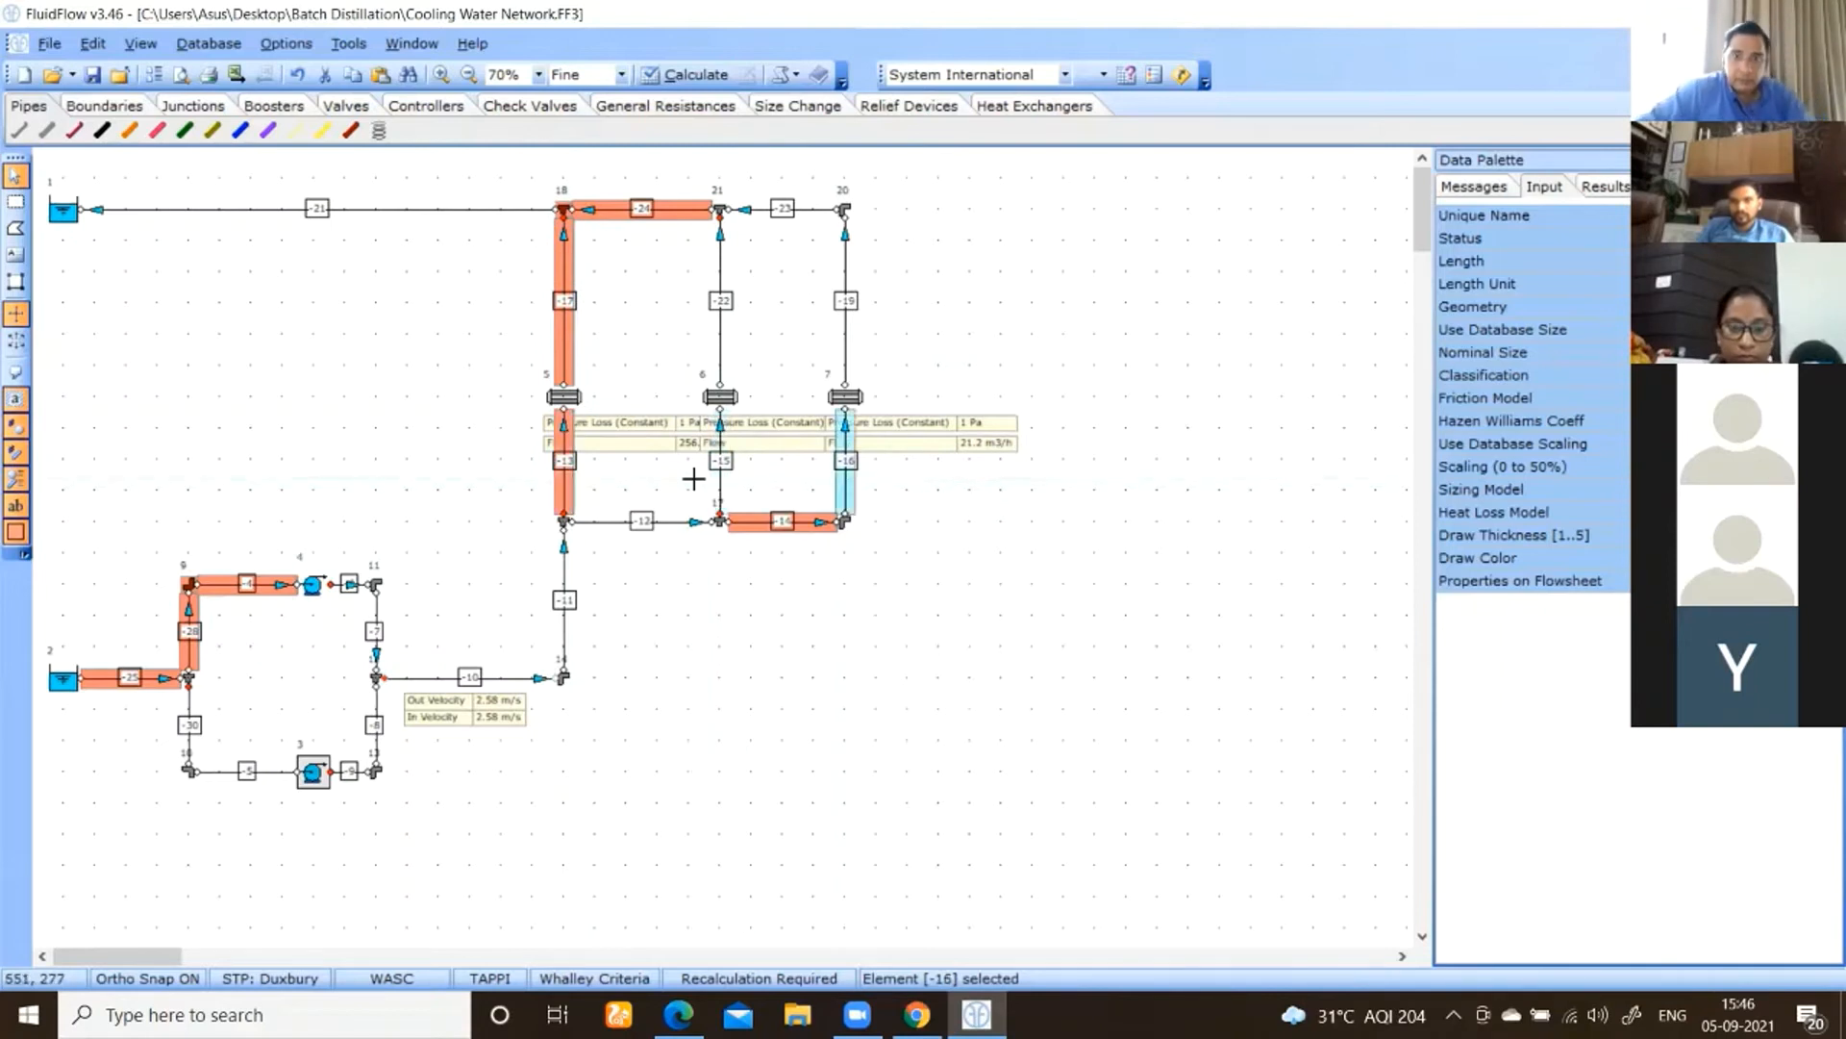
pyautogui.click(567, 663)
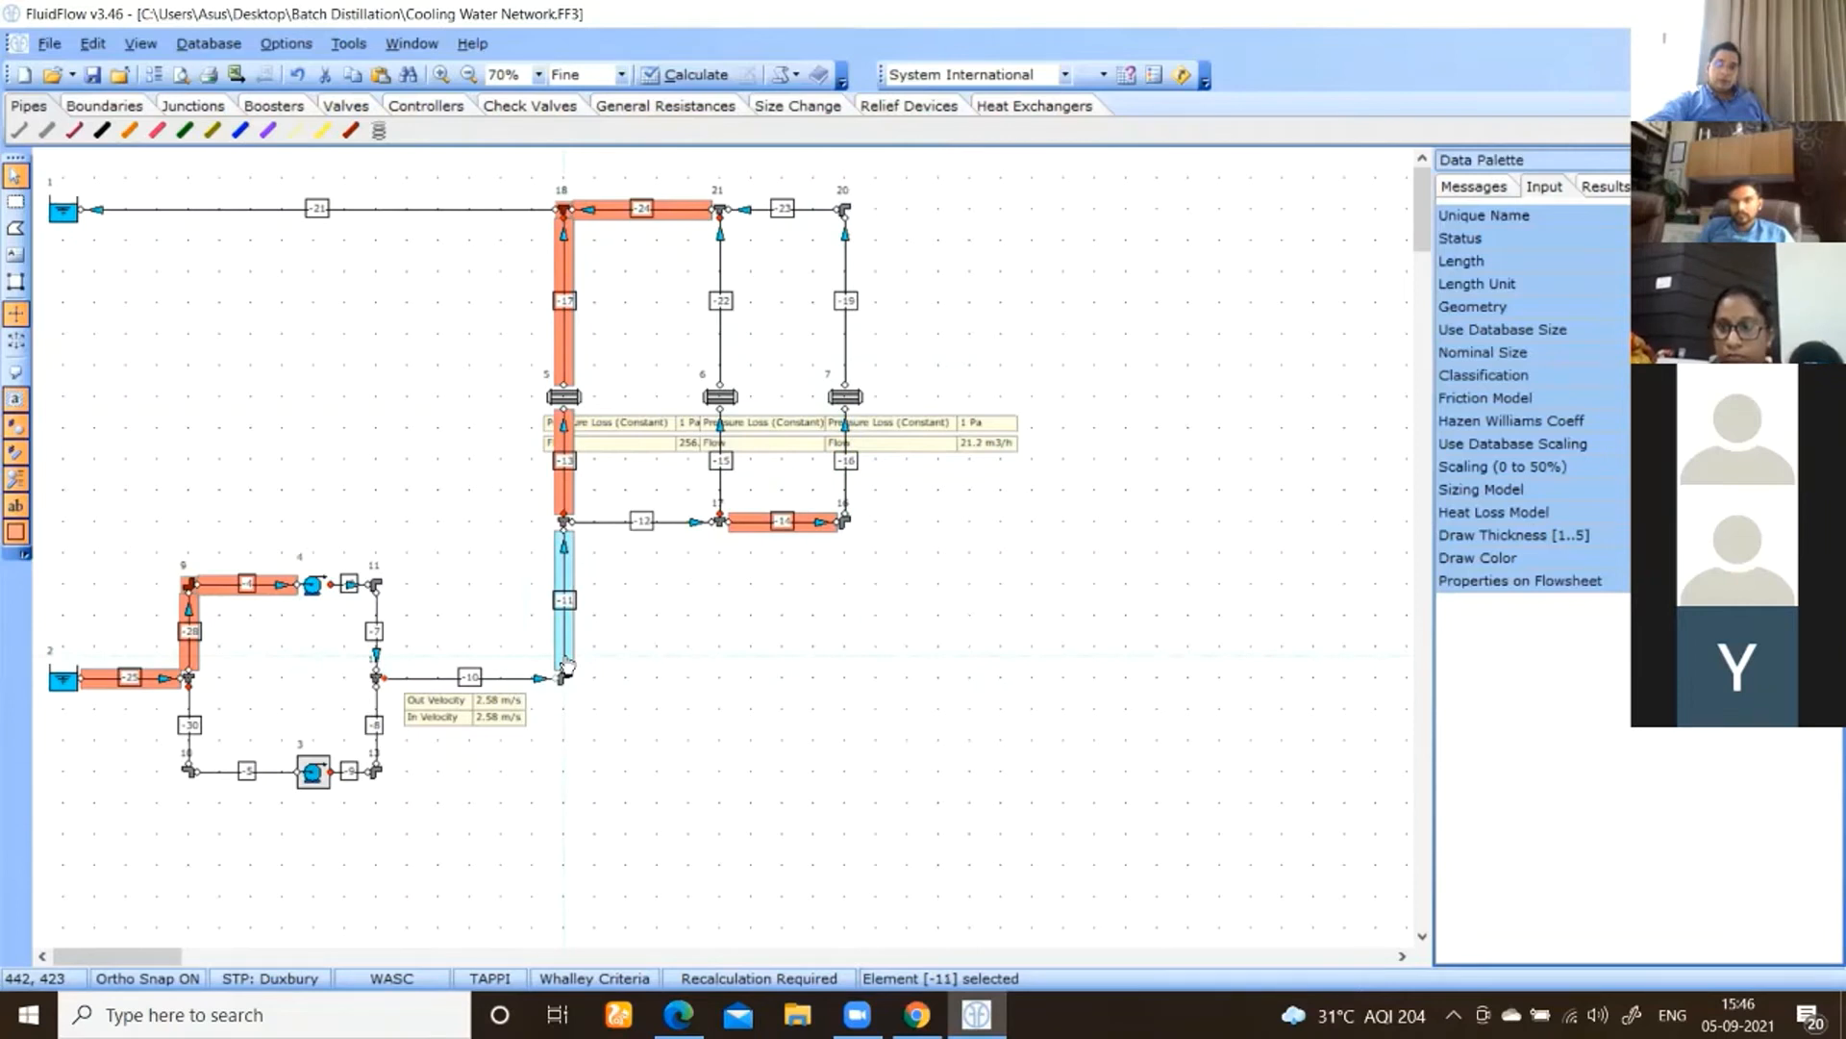
# - Recalculate the network and read the high pipe velocity warning for pipe -13
pyautogui.click(694, 77)
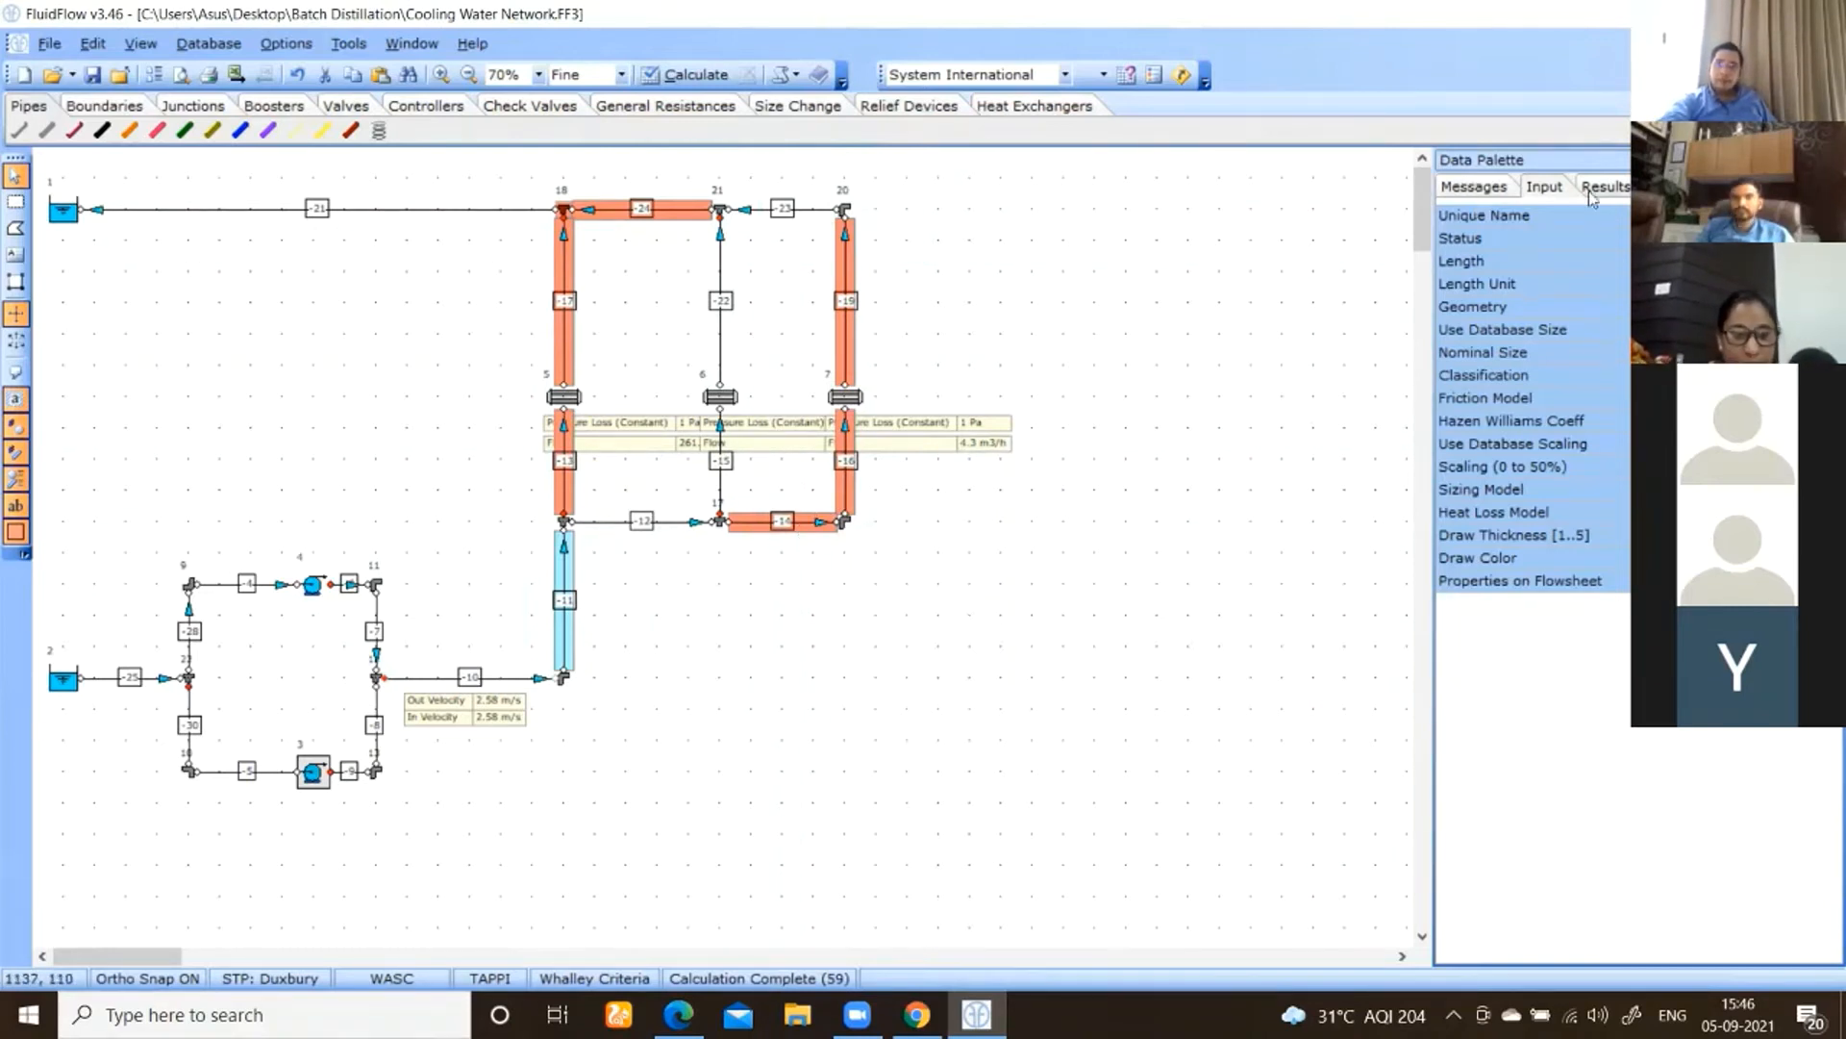
pyautogui.click(1472, 187)
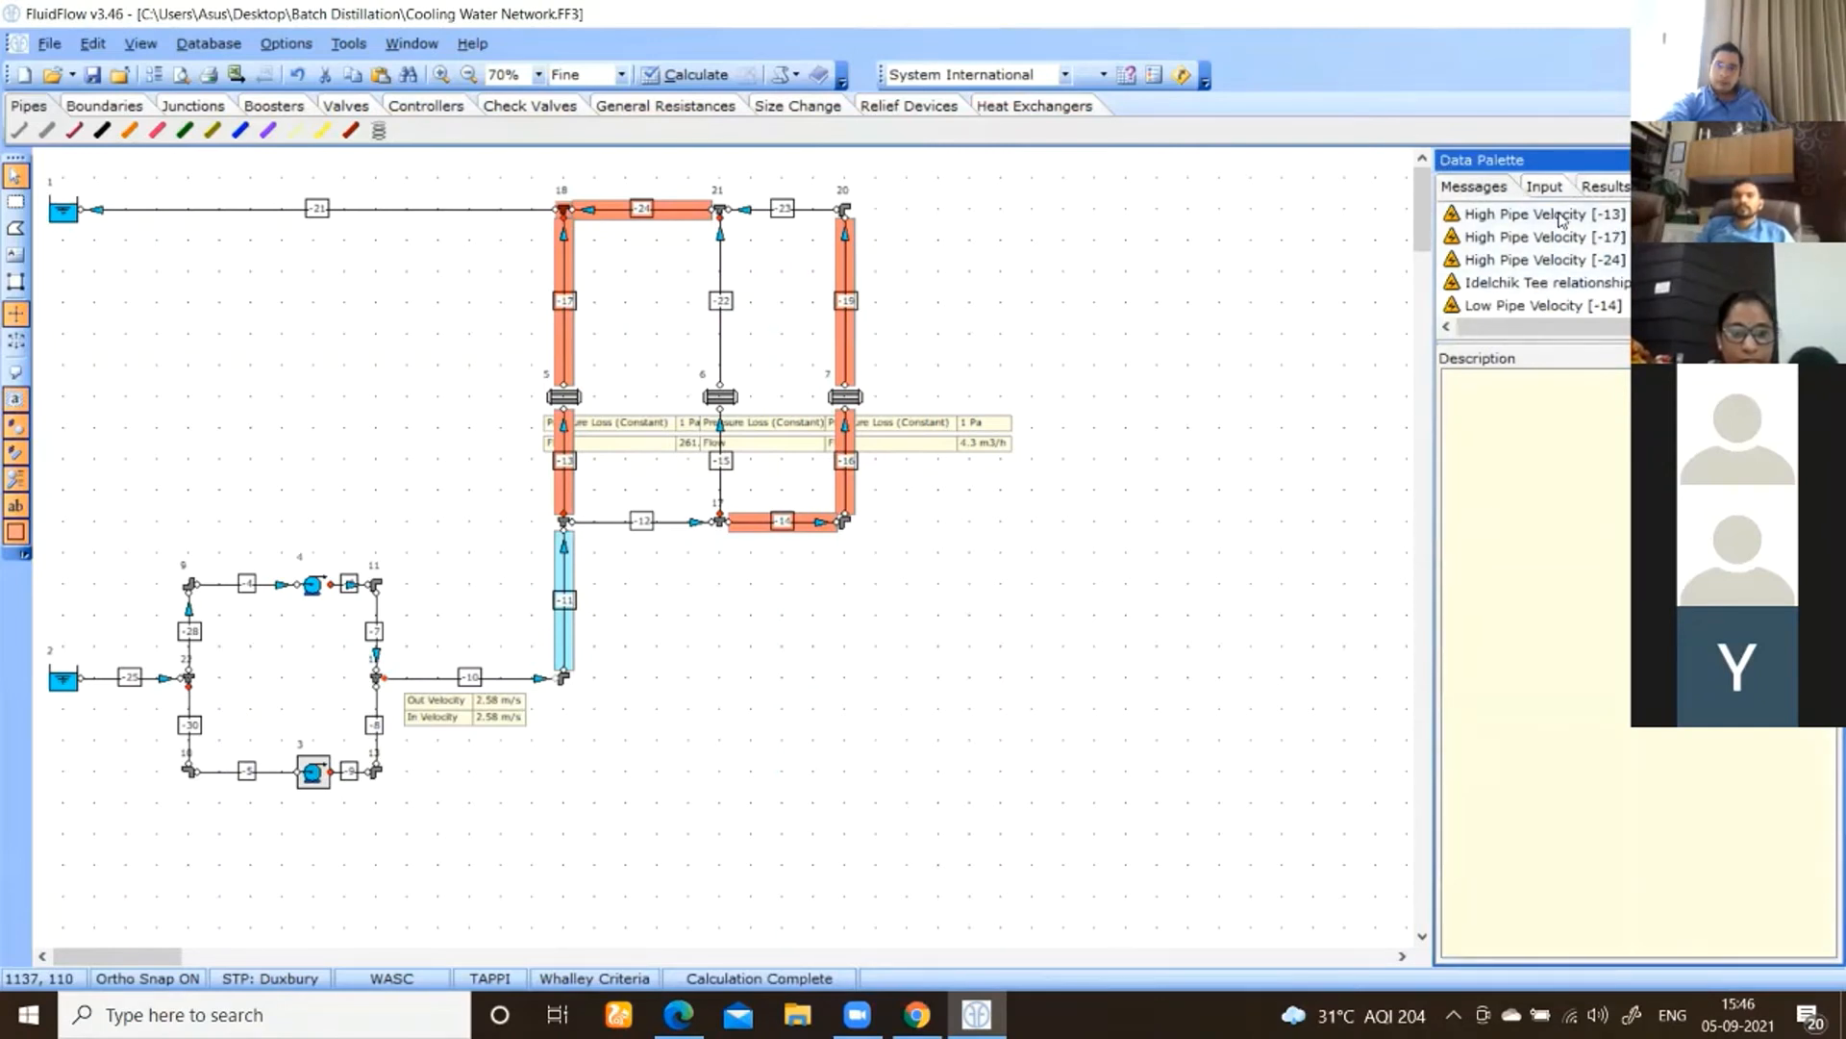
pyautogui.click(1560, 215)
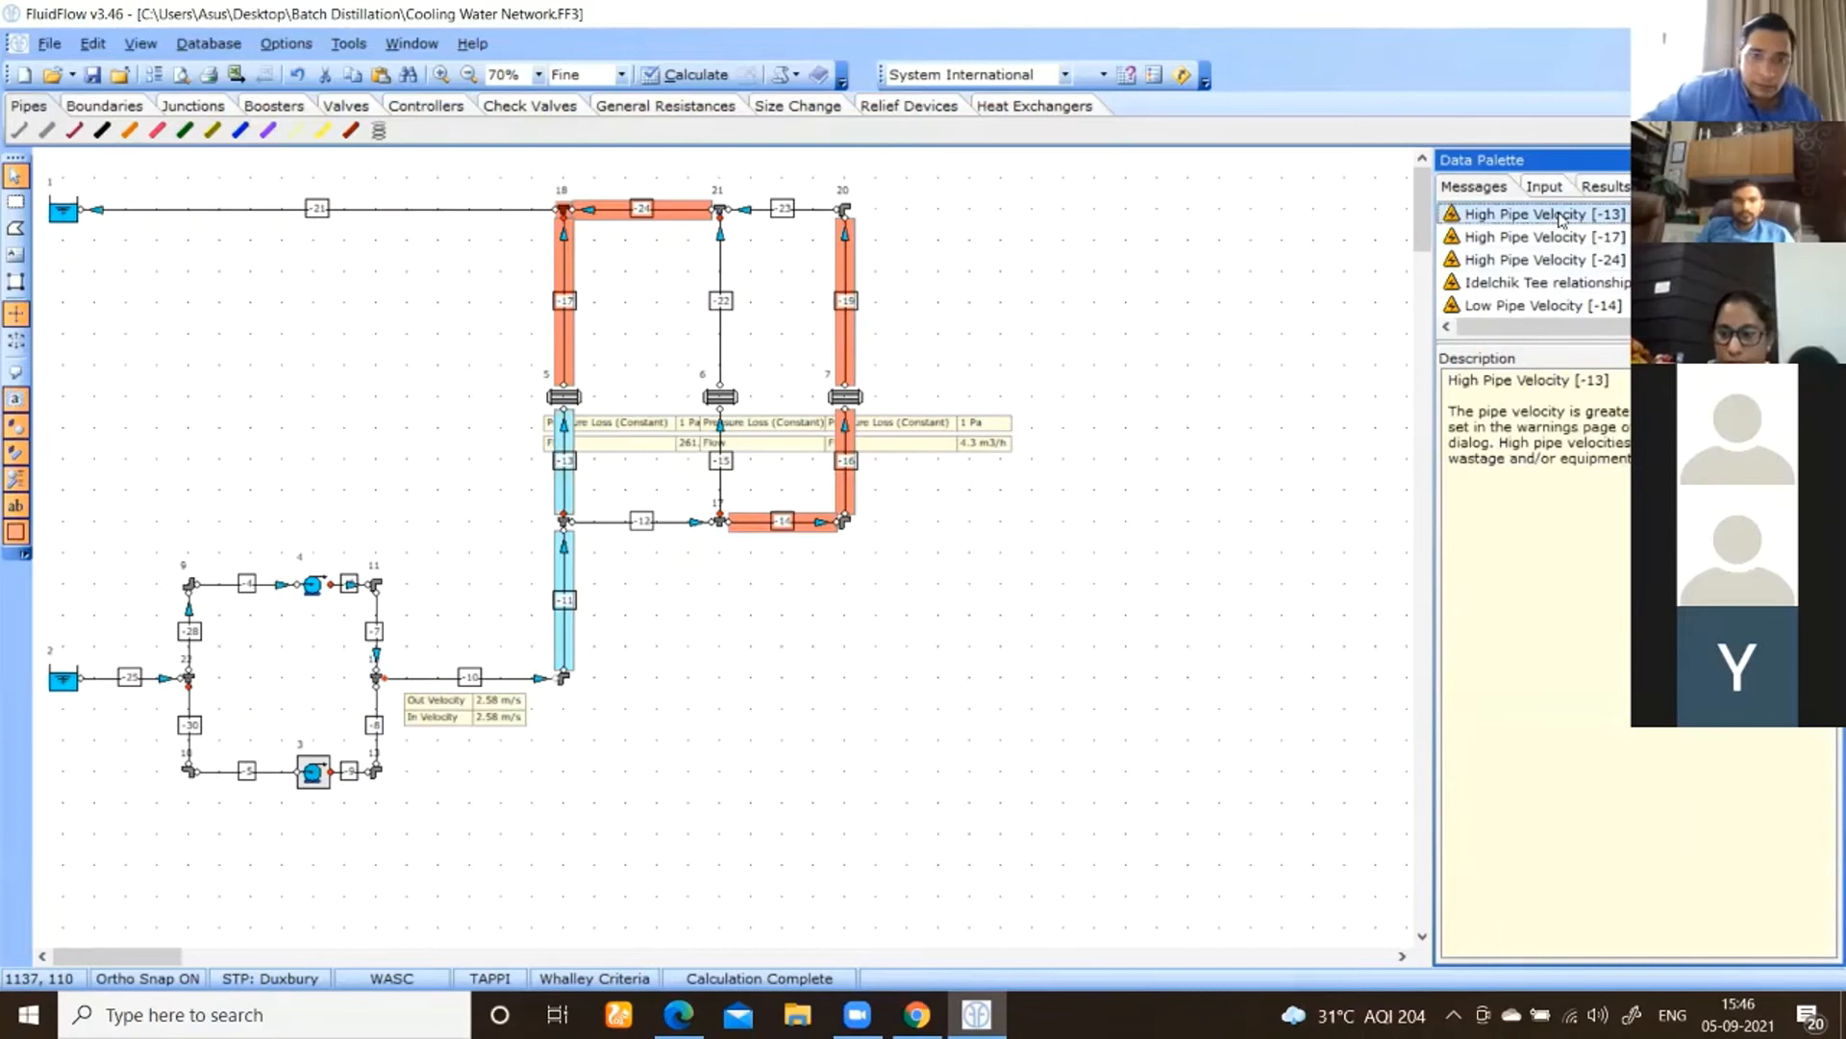
# - Edit the inputs of exchanger inlet pipe -13
pyautogui.click(571, 494)
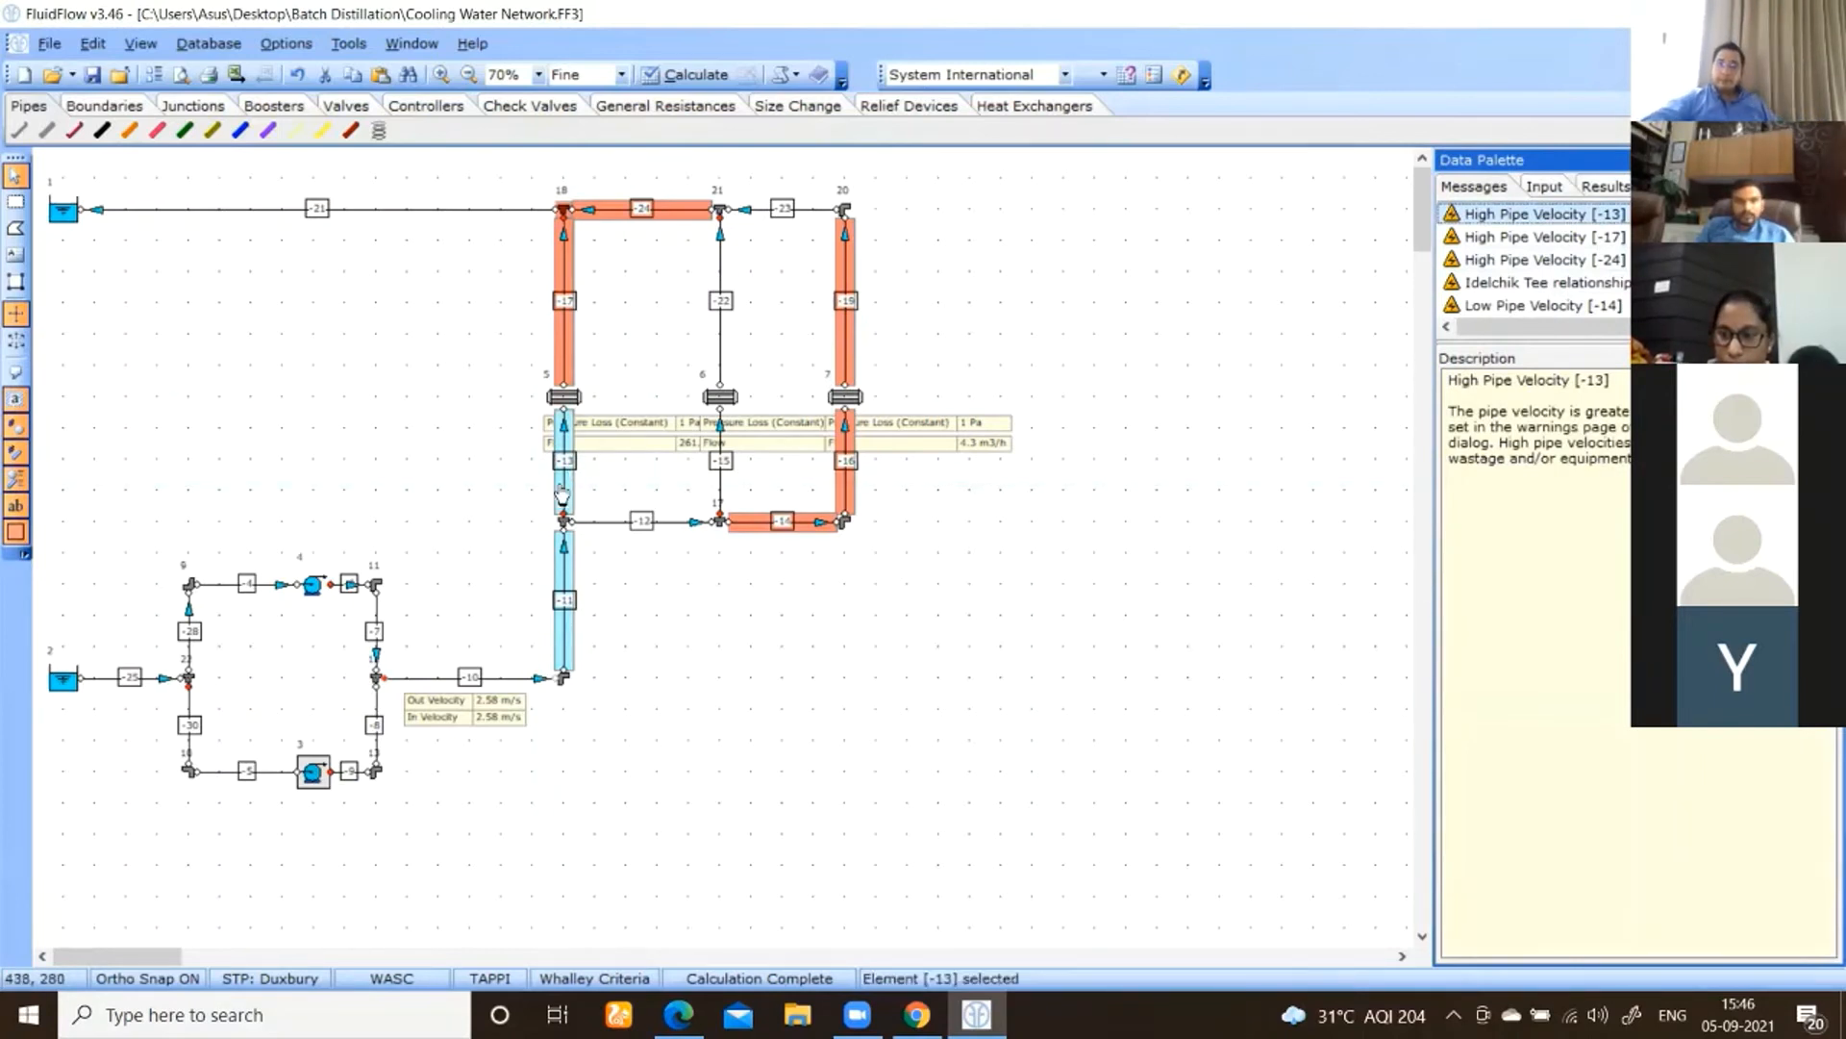
pyautogui.click(1544, 187)
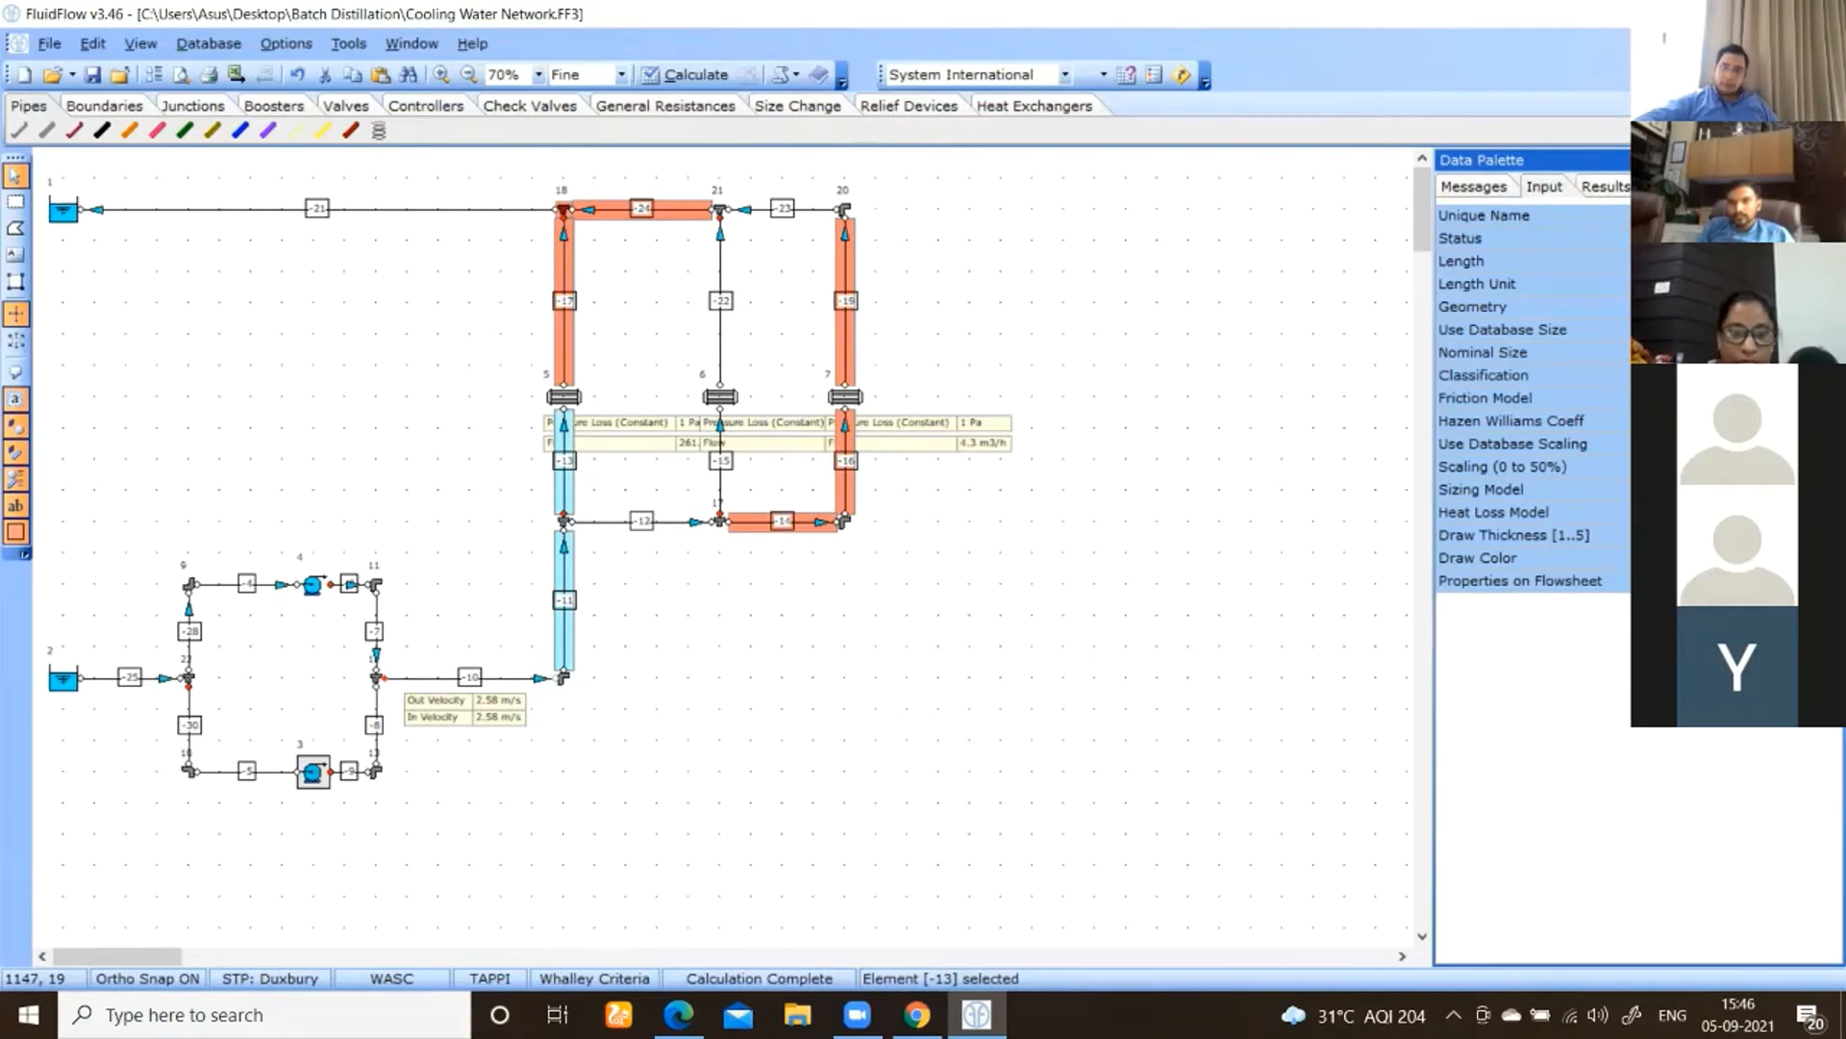
pyautogui.press('Return')
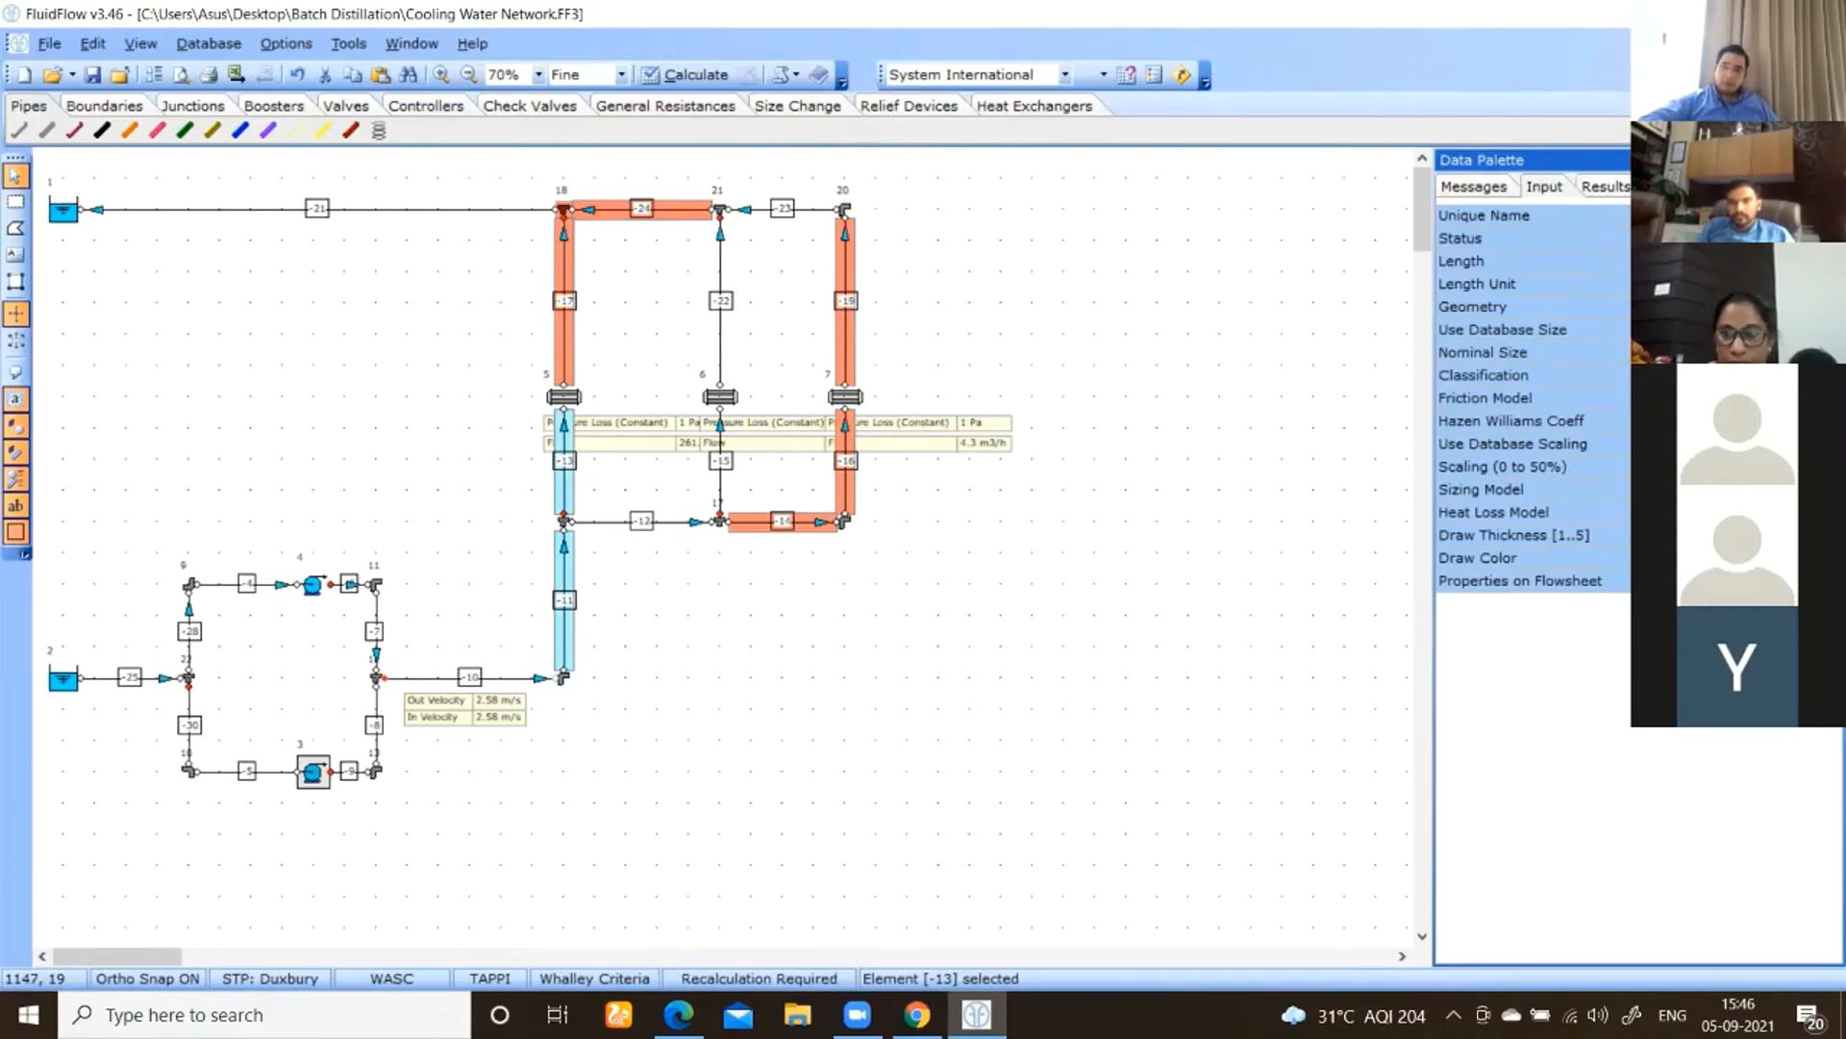
# - Check the inputs of exchanger pipes -15, -16, -19, -22 and -17, and recalculate the network
pyautogui.click(725, 488)
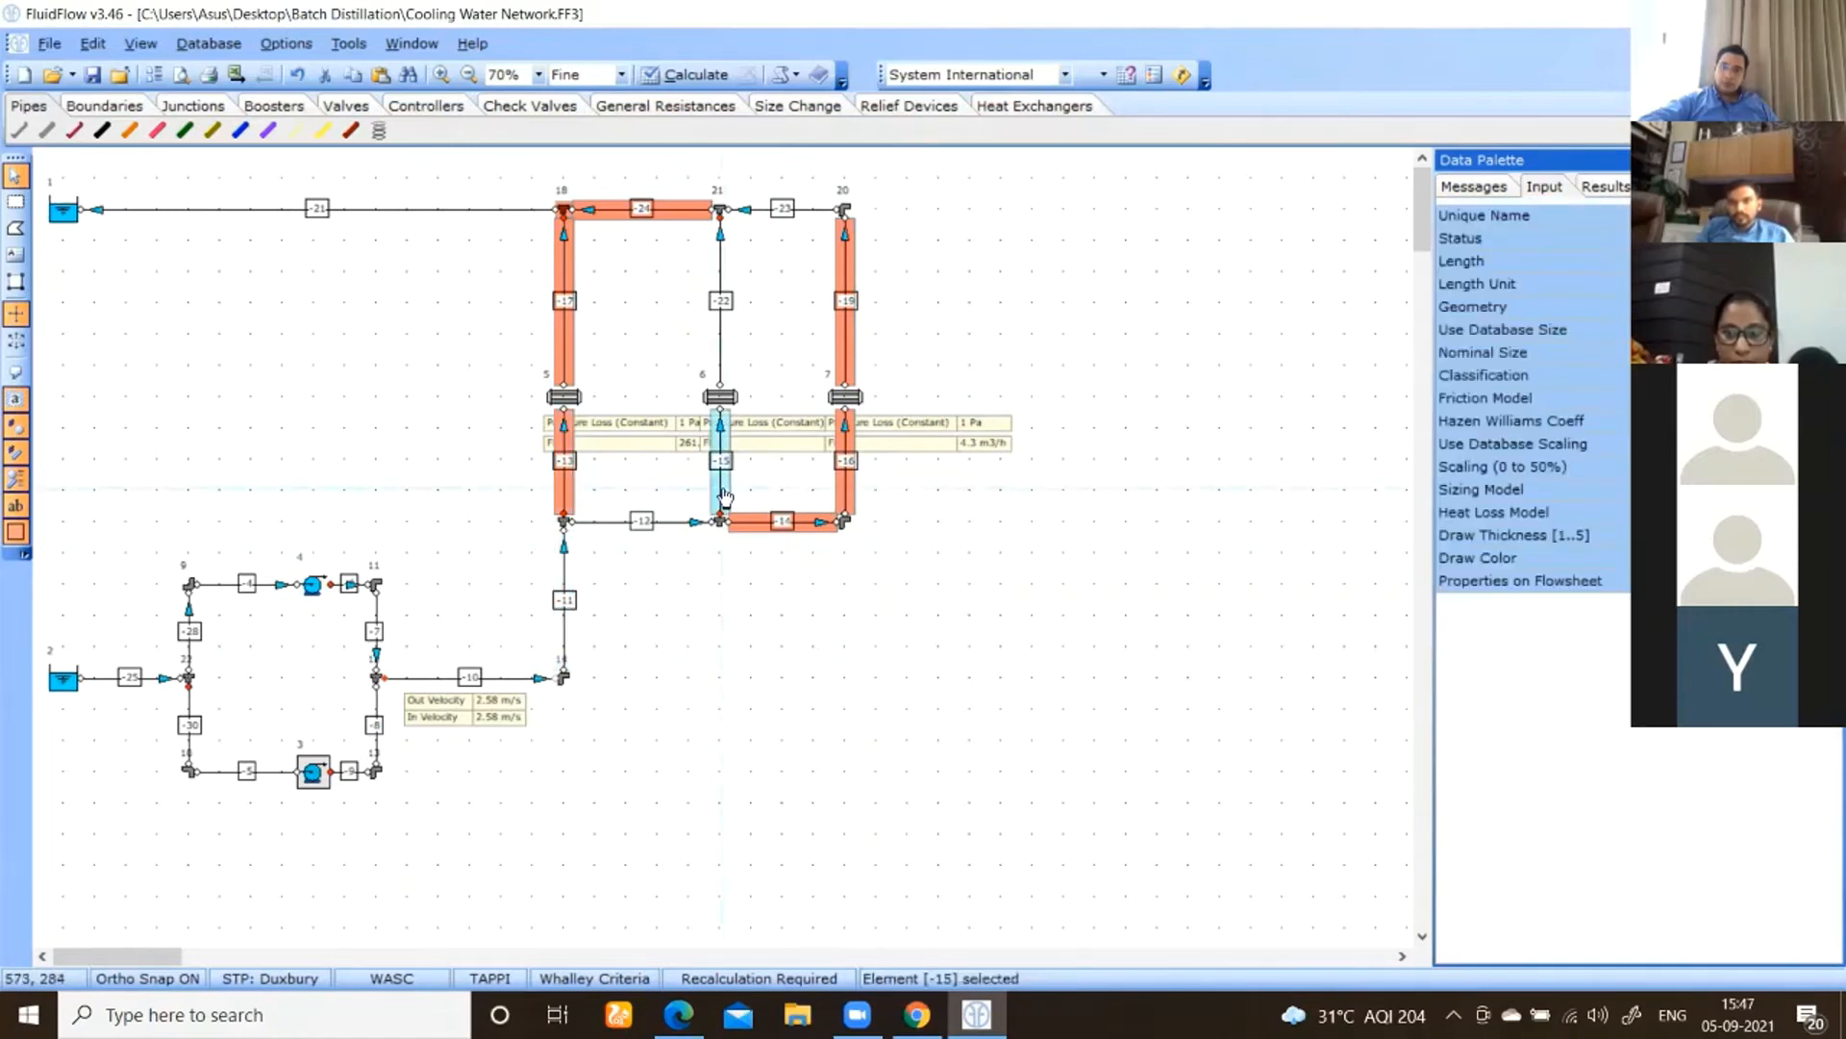
pyautogui.click(845, 486)
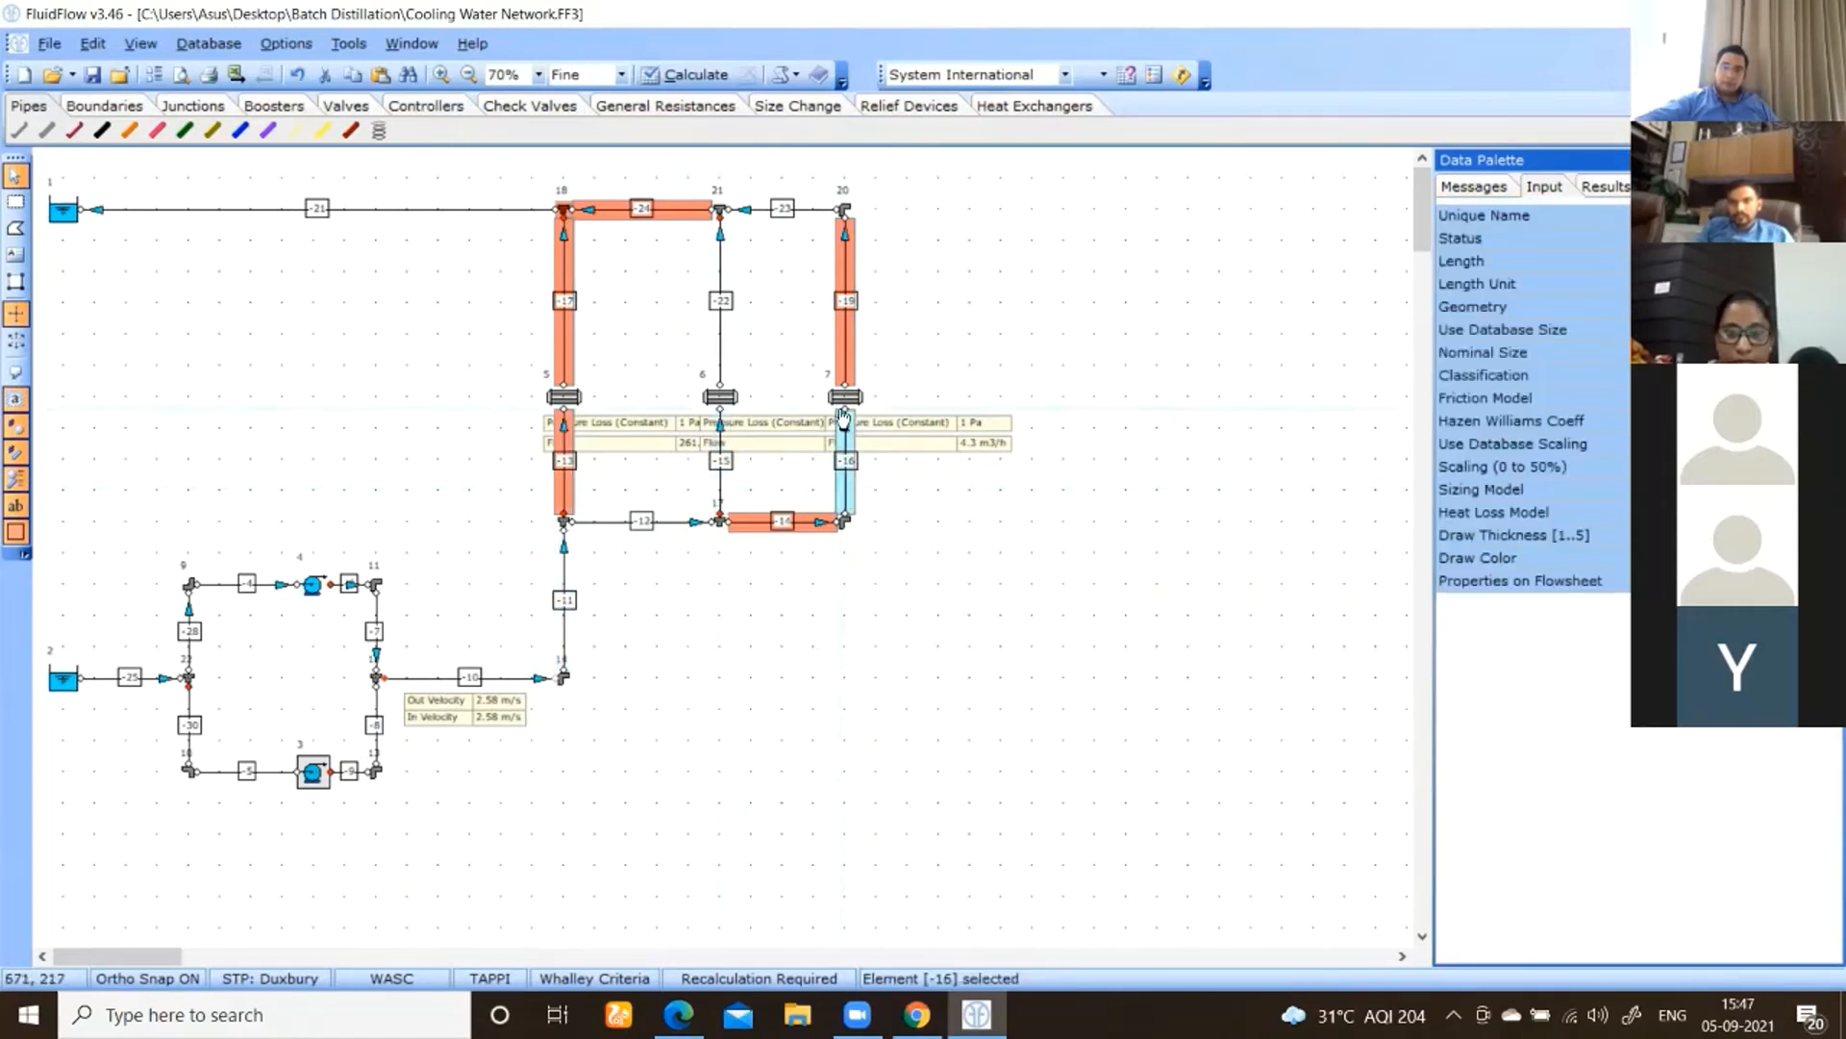
pyautogui.click(848, 363)
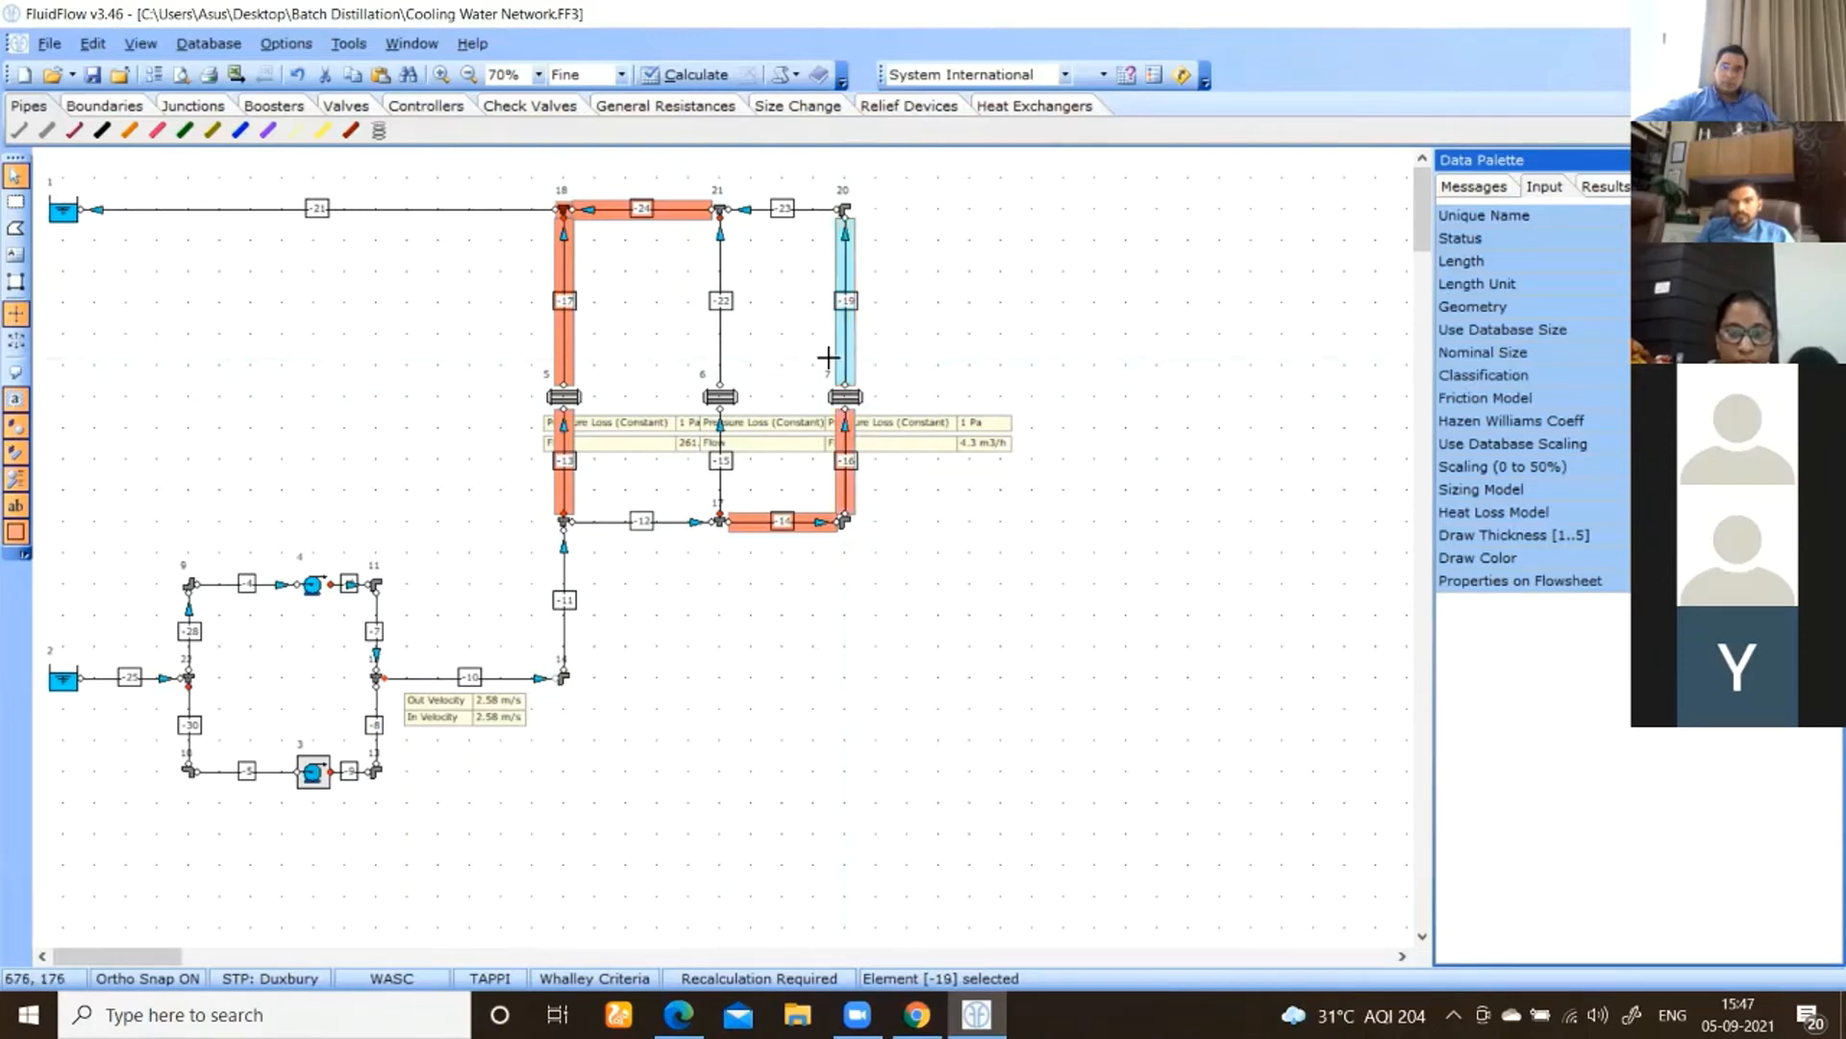
pyautogui.click(719, 354)
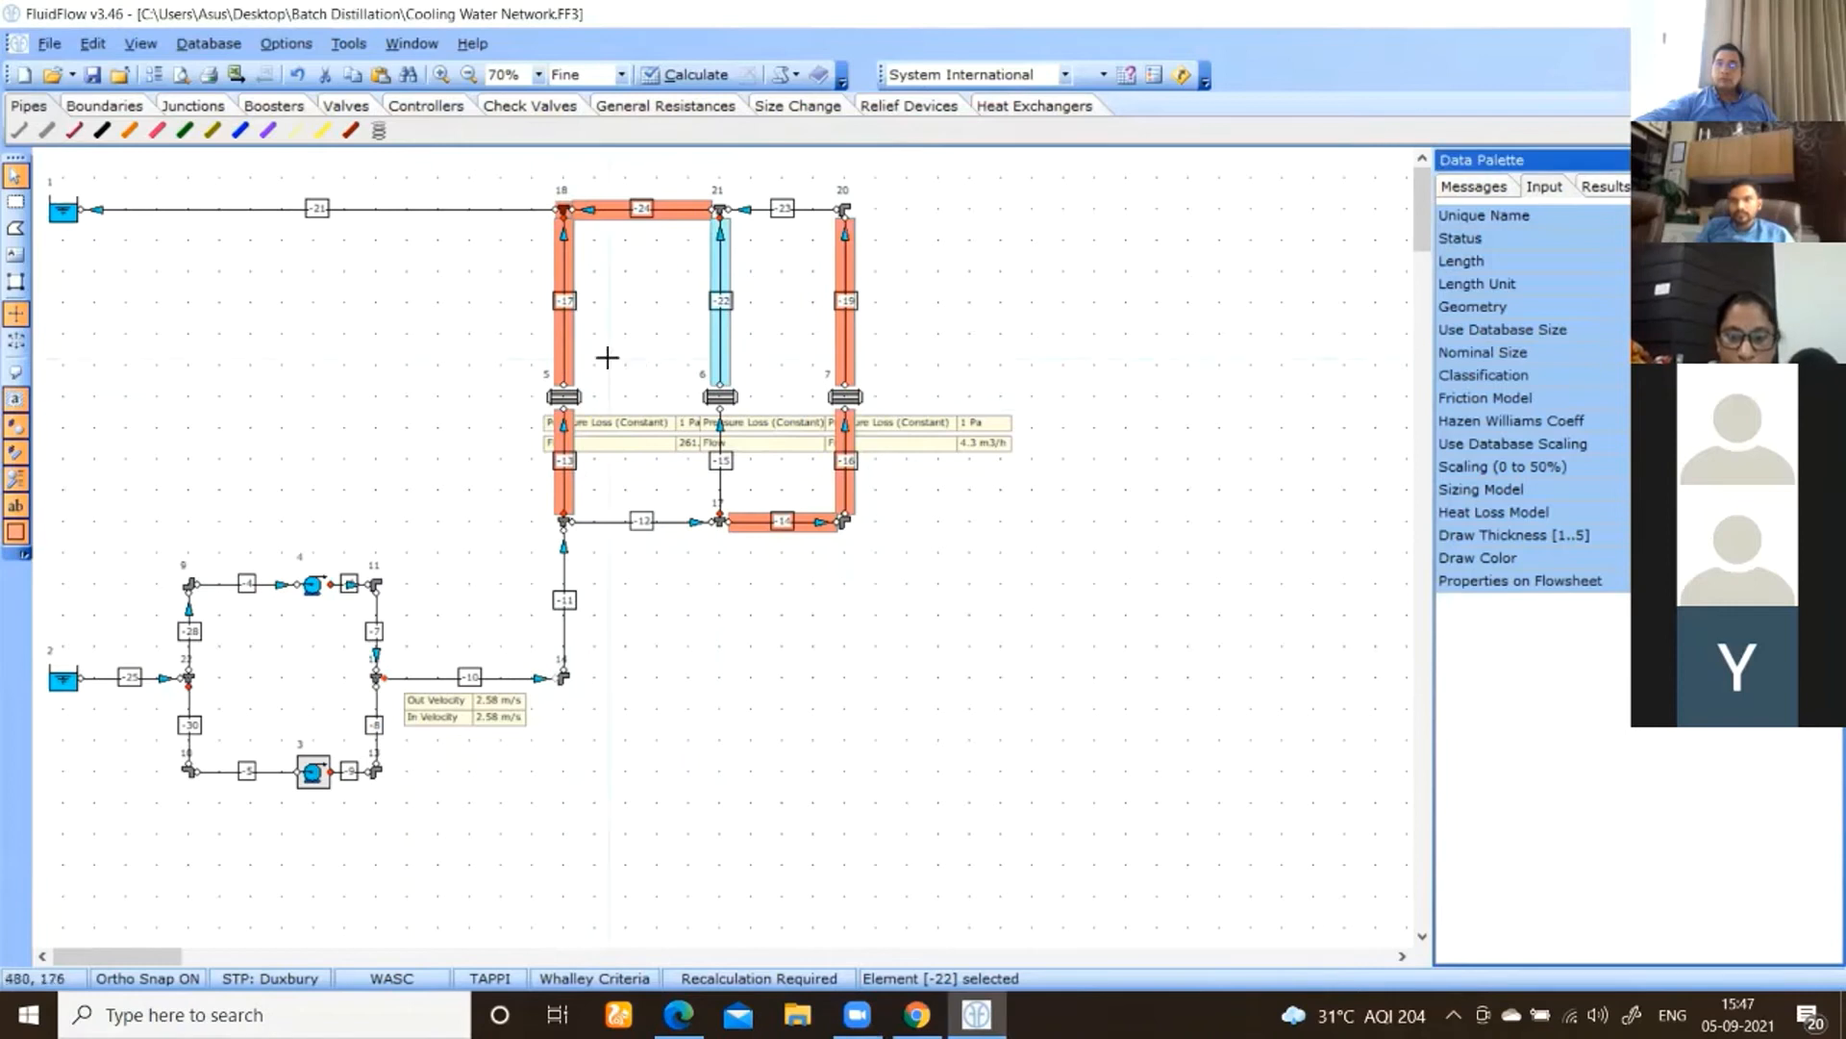
pyautogui.click(566, 367)
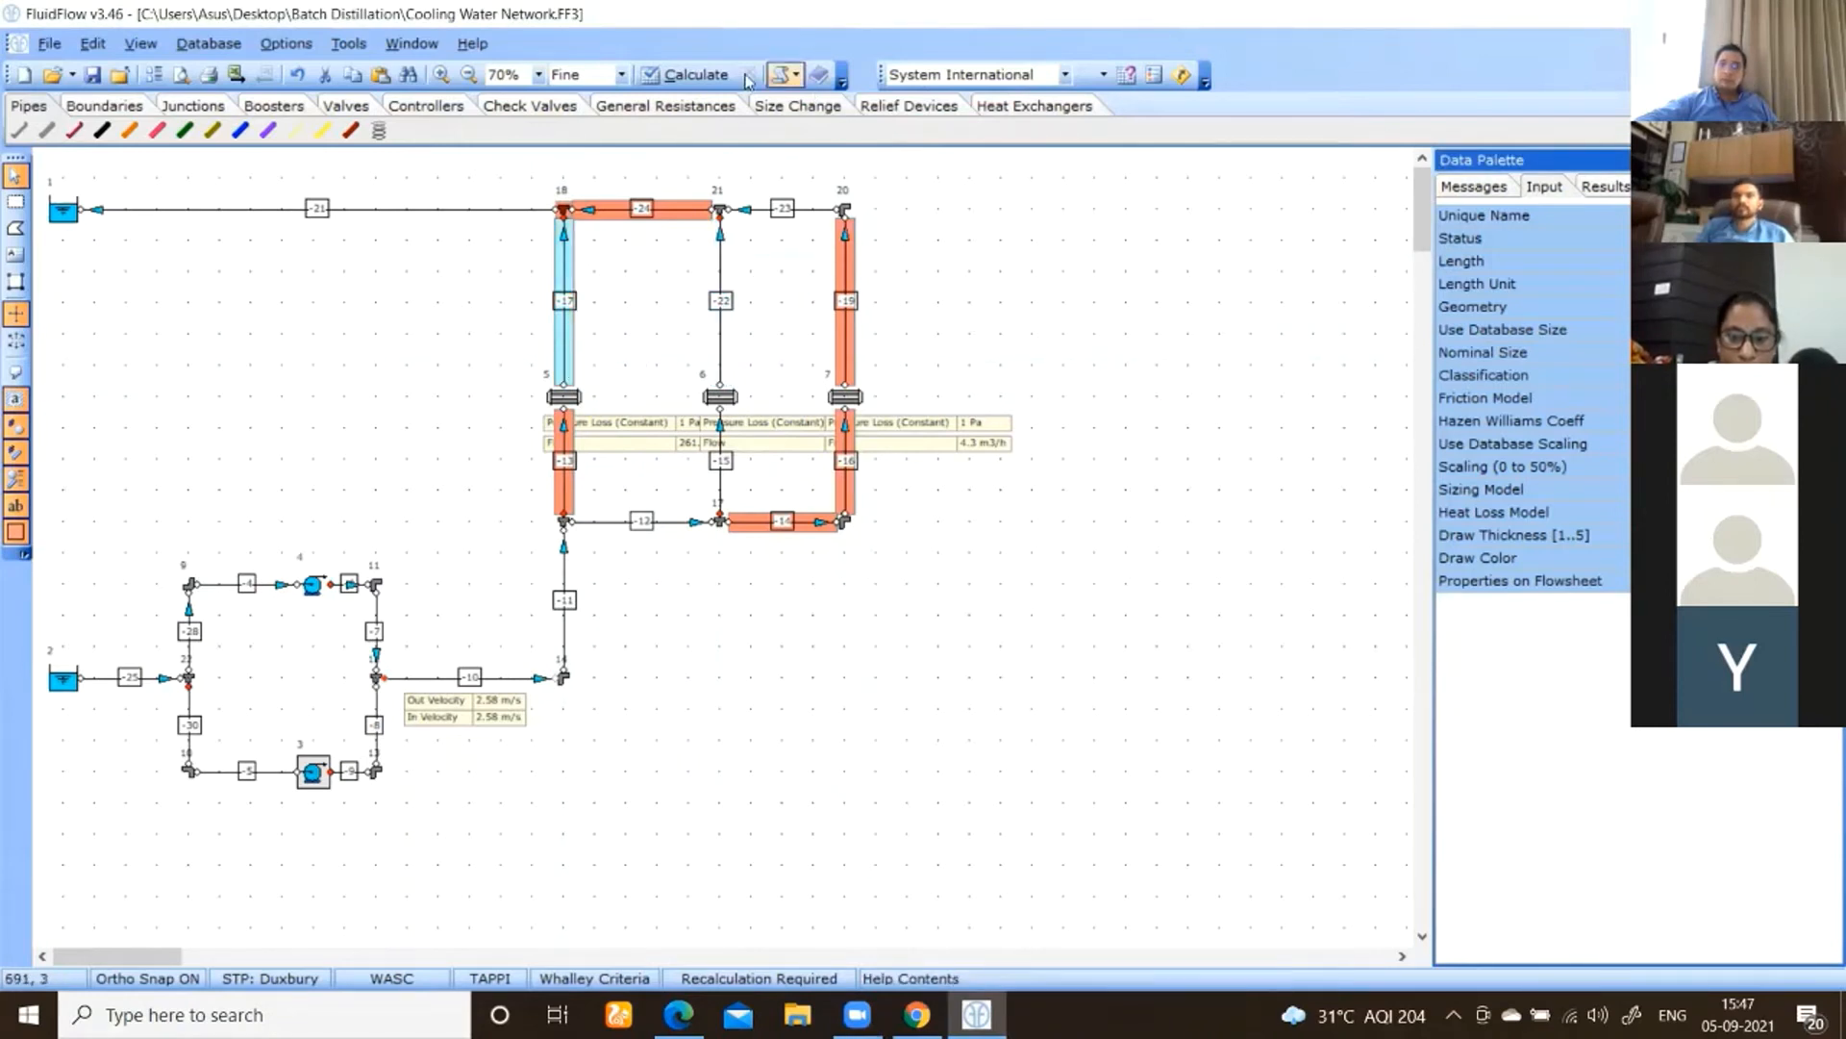
pyautogui.click(694, 76)
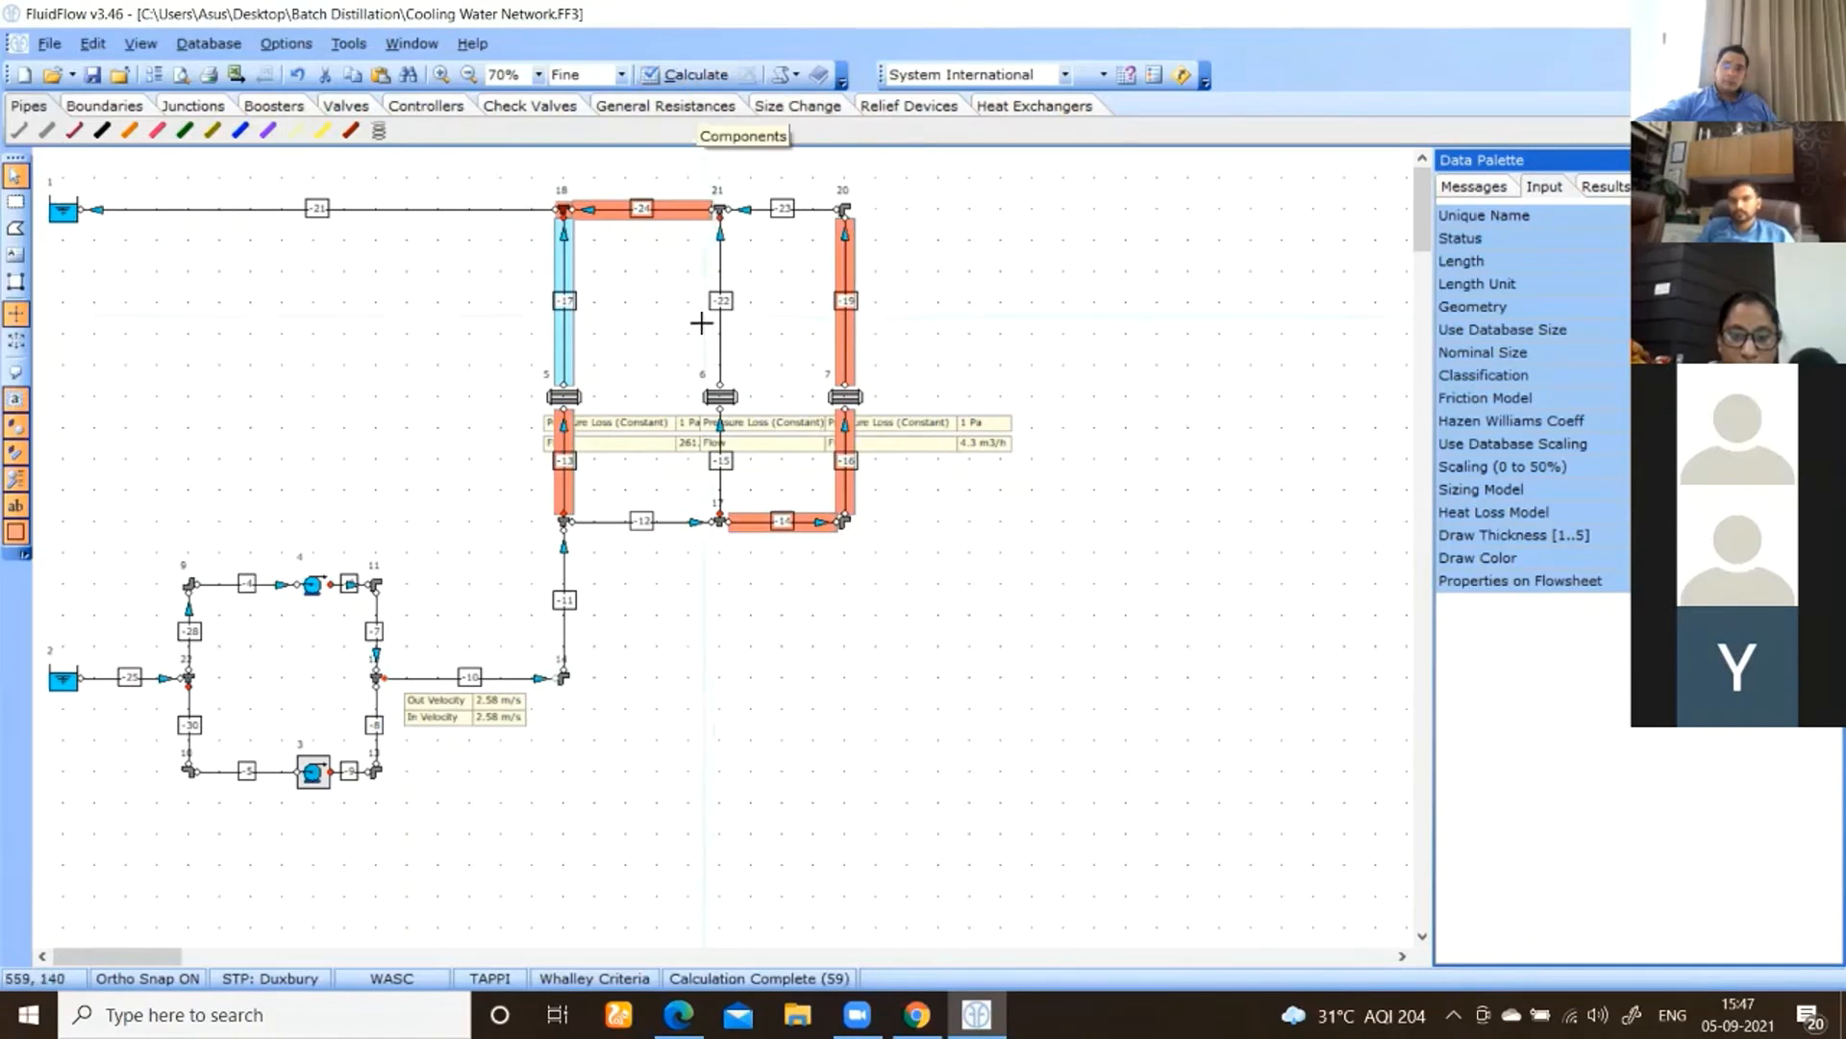
# - Check the inputs of the supply reservoir 2, the return reservoir 1 and pump 4
pyautogui.click(643, 385)
pyautogui.click(64, 677)
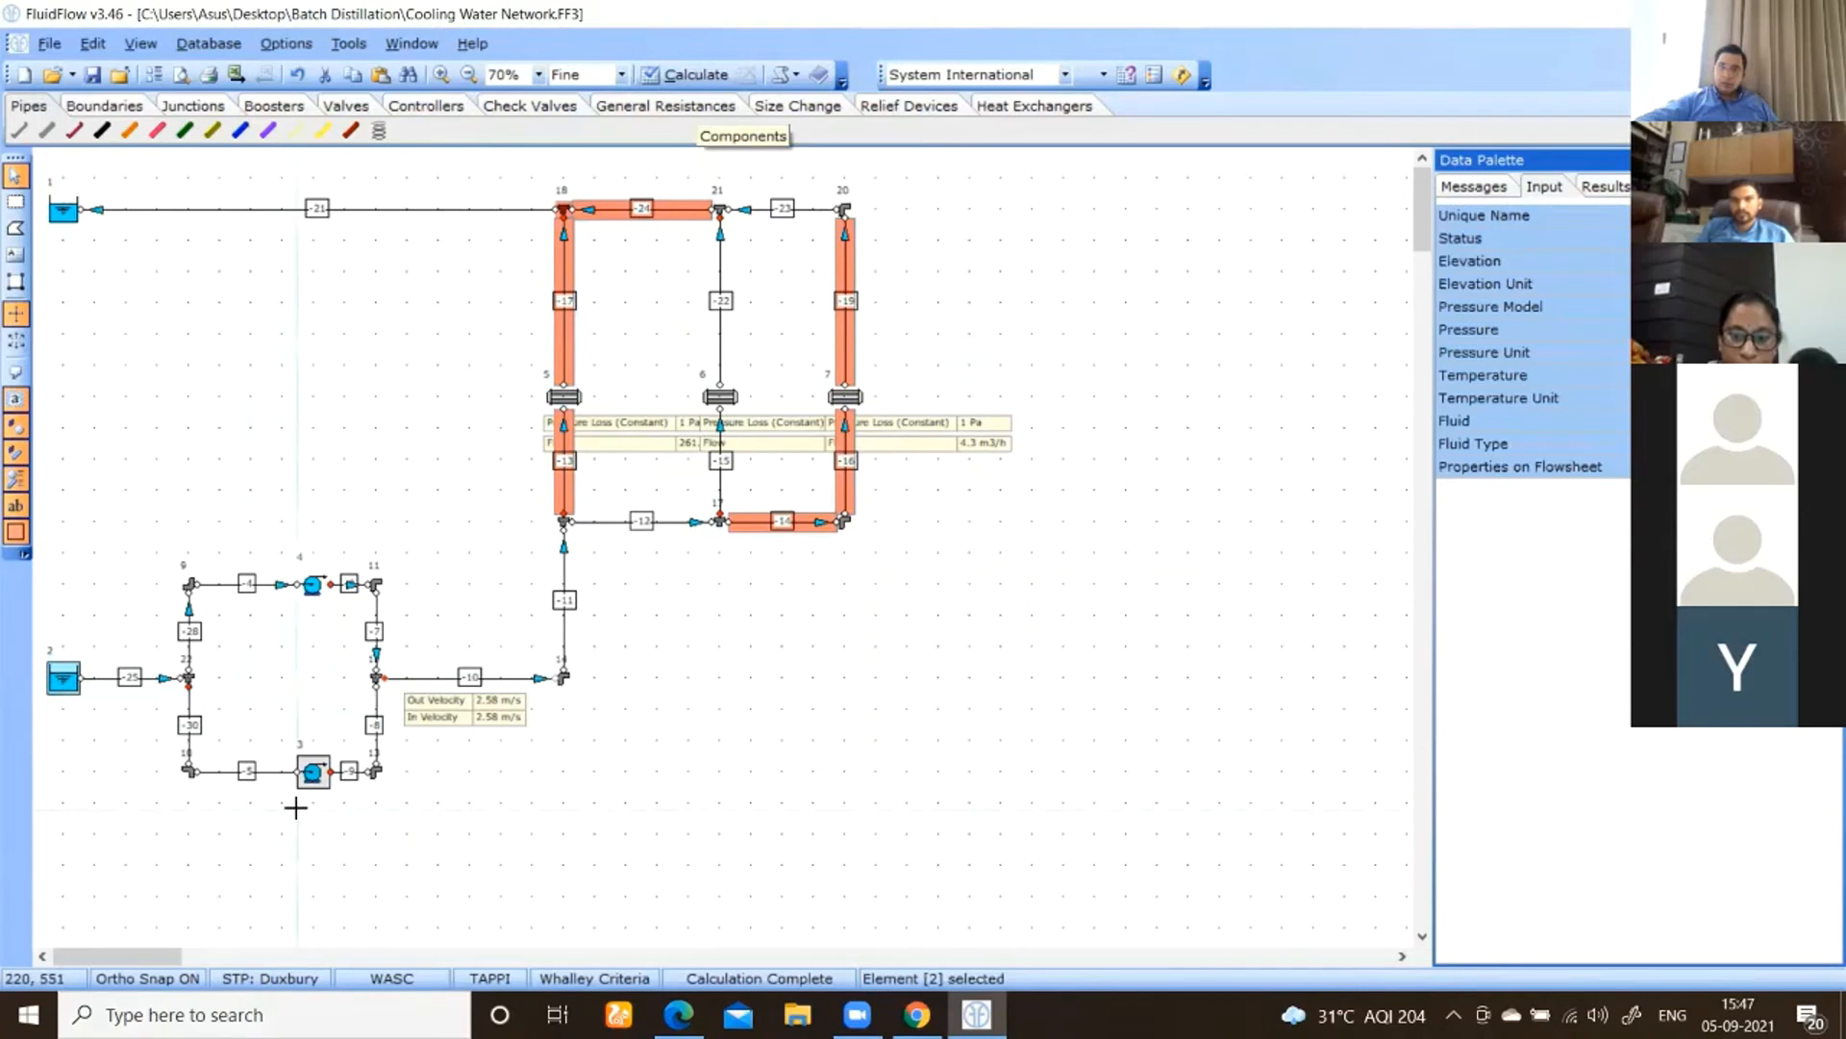
pyautogui.click(63, 212)
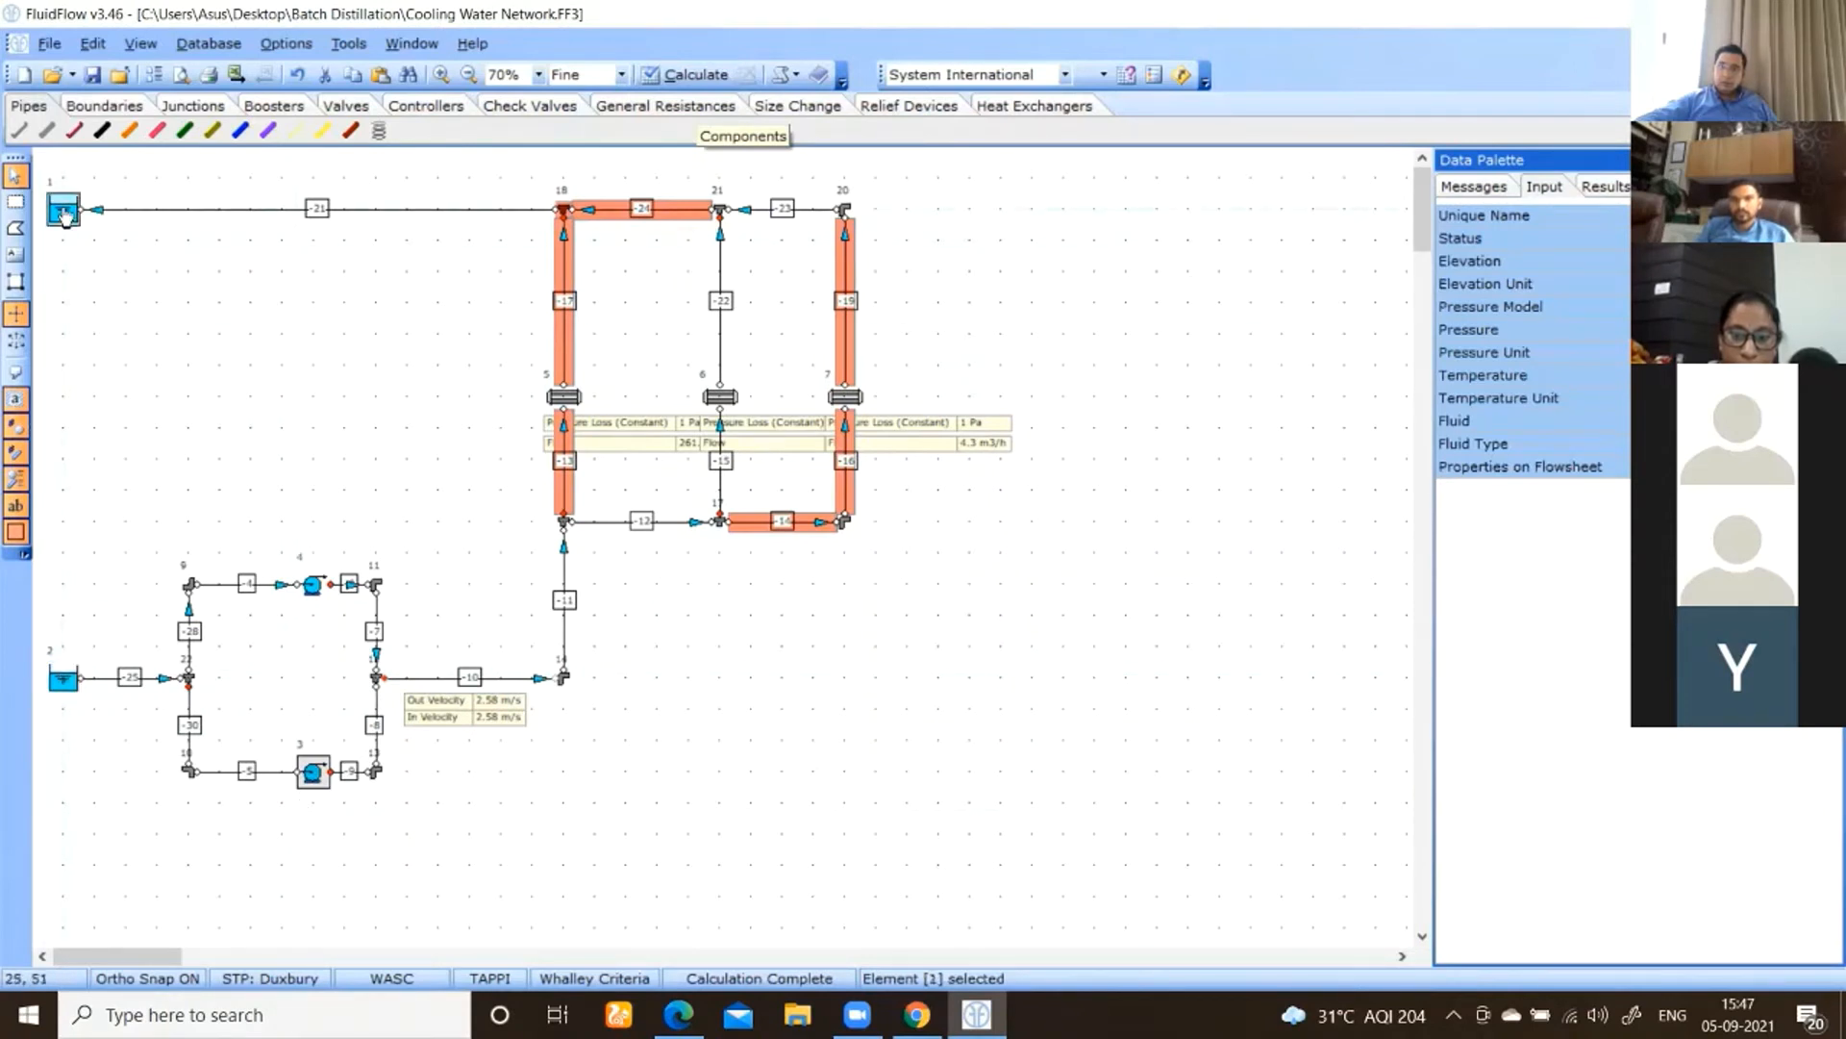
pyautogui.click(312, 584)
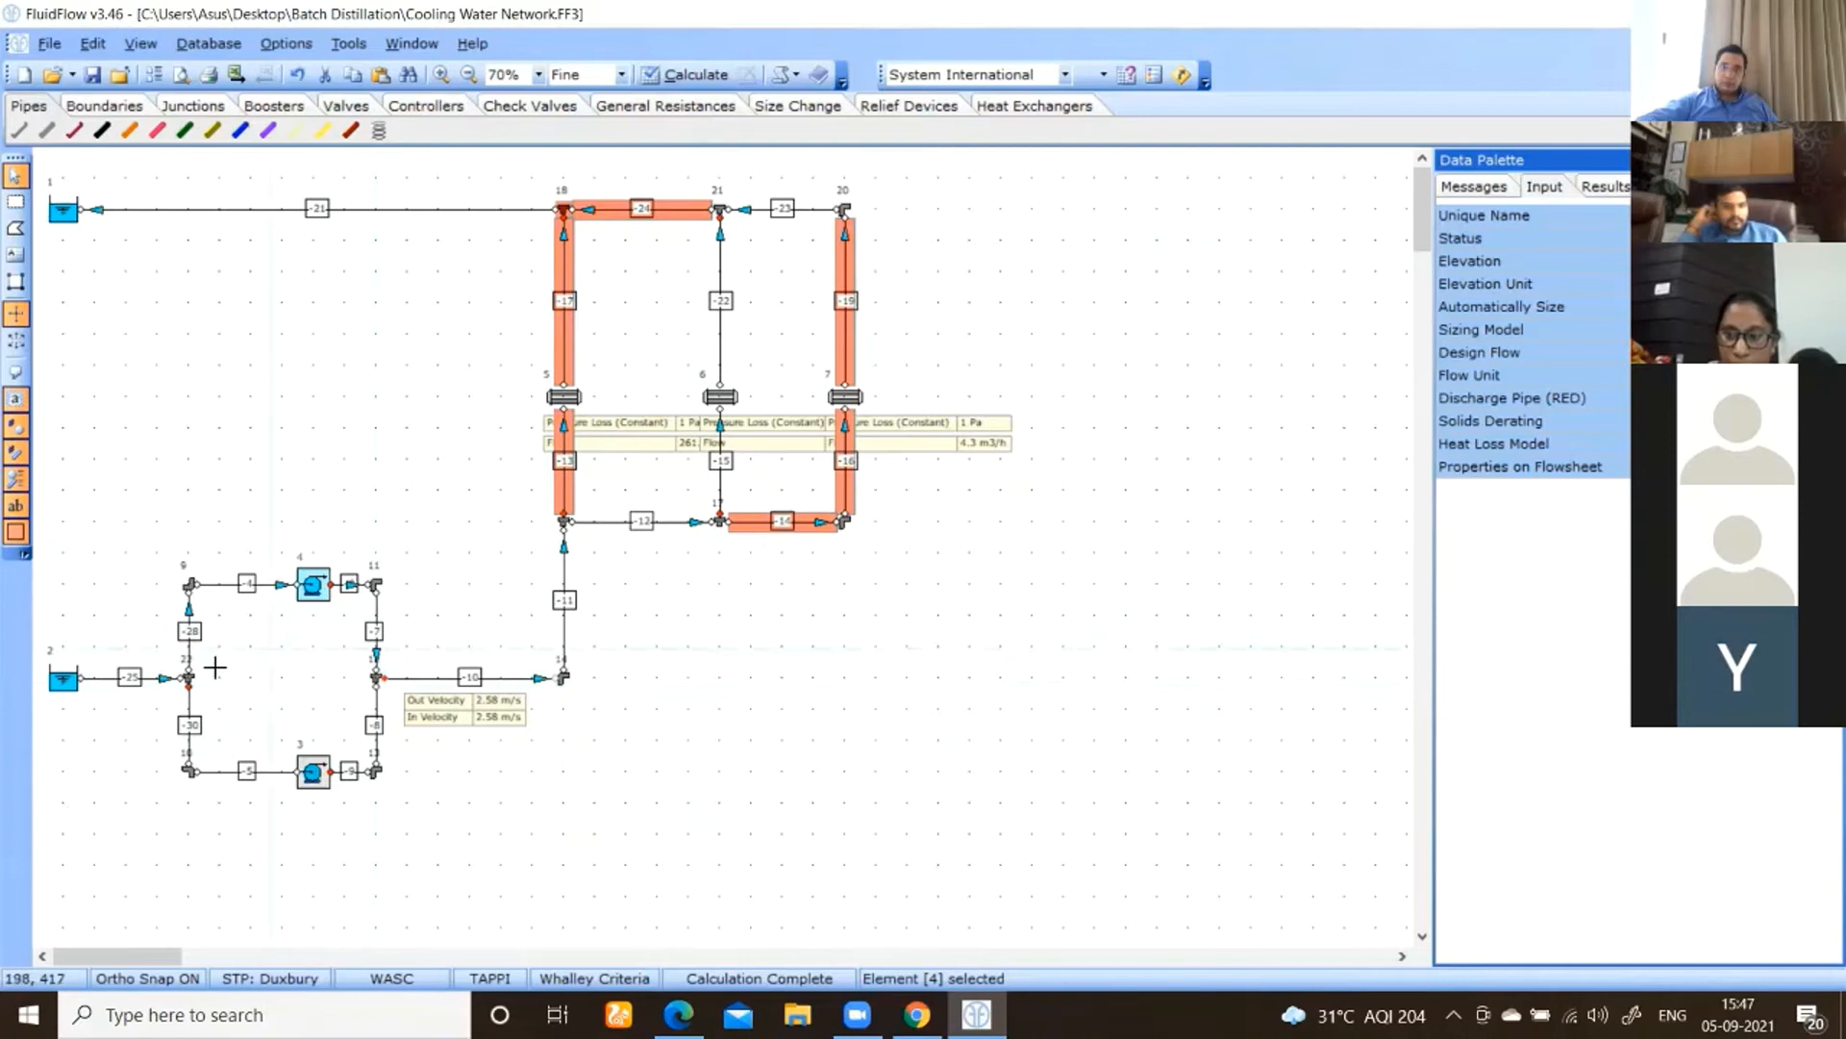
# - Change the branch pipe of suction tee 22 and check the inputs of return tee 18
pyautogui.click(192, 685)
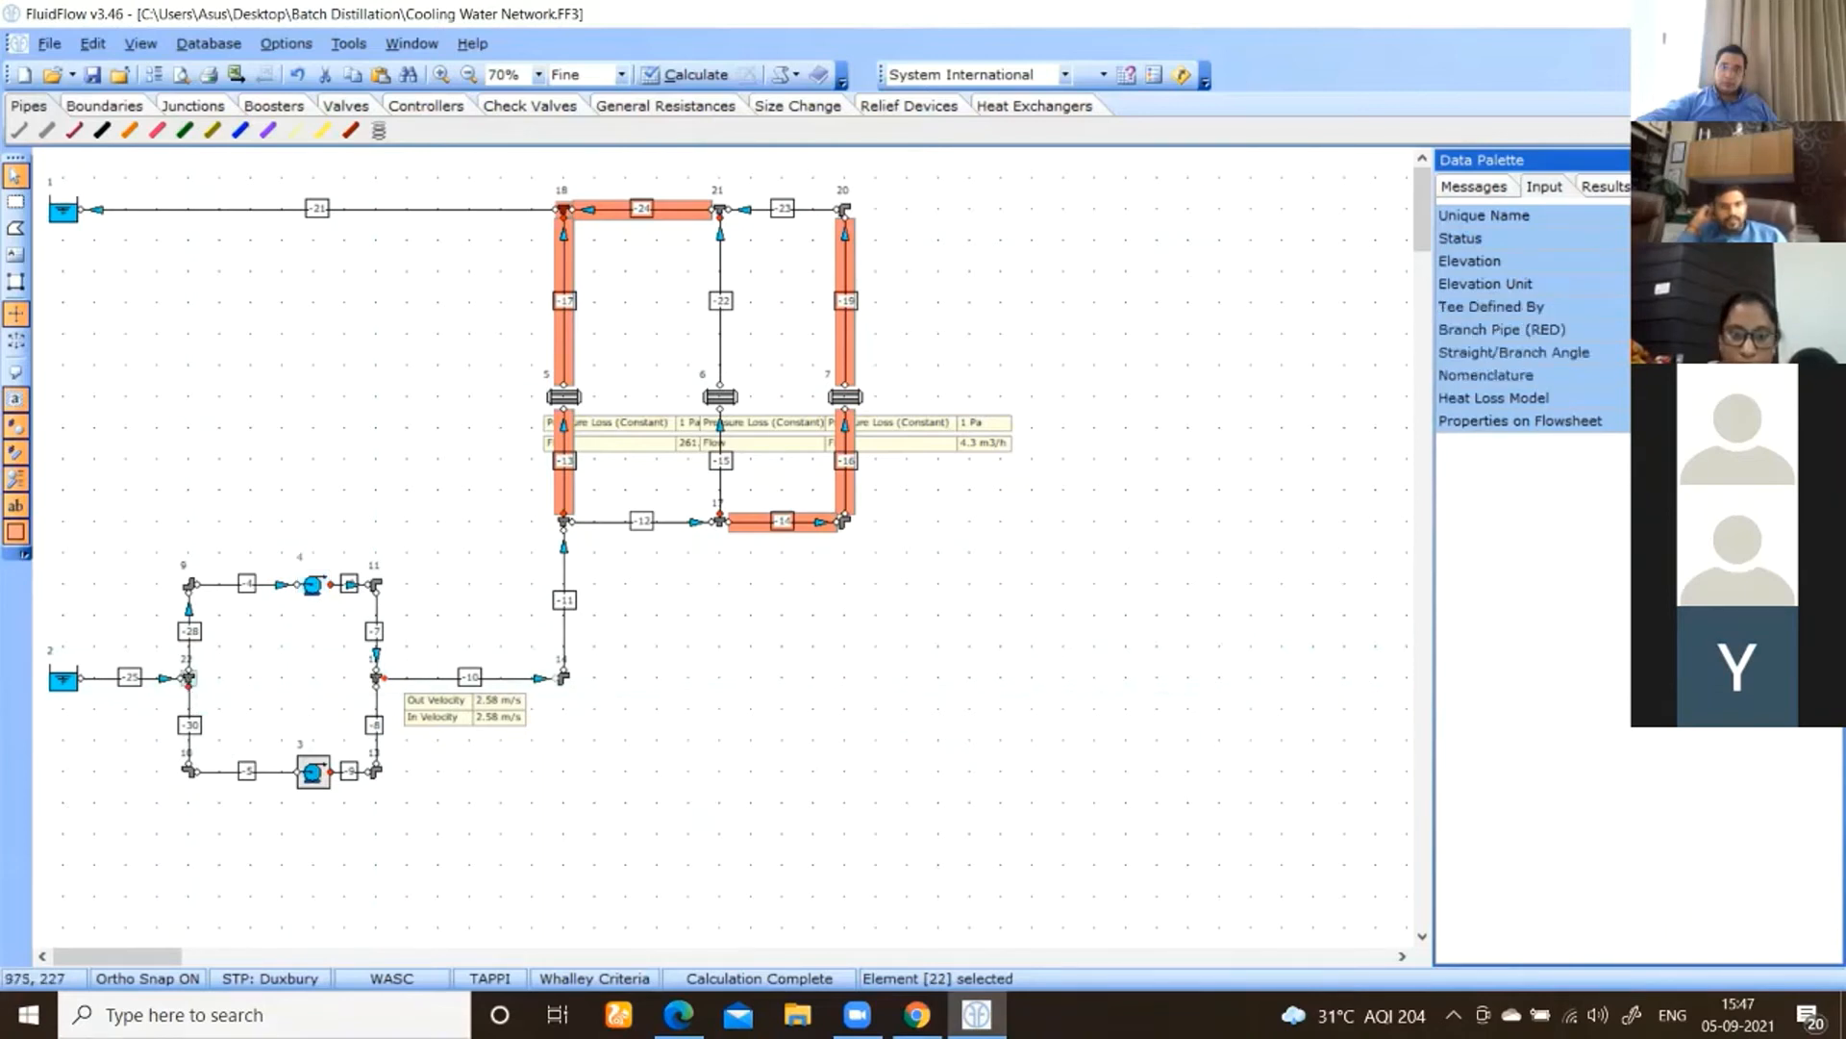
pyautogui.click(1731, 352)
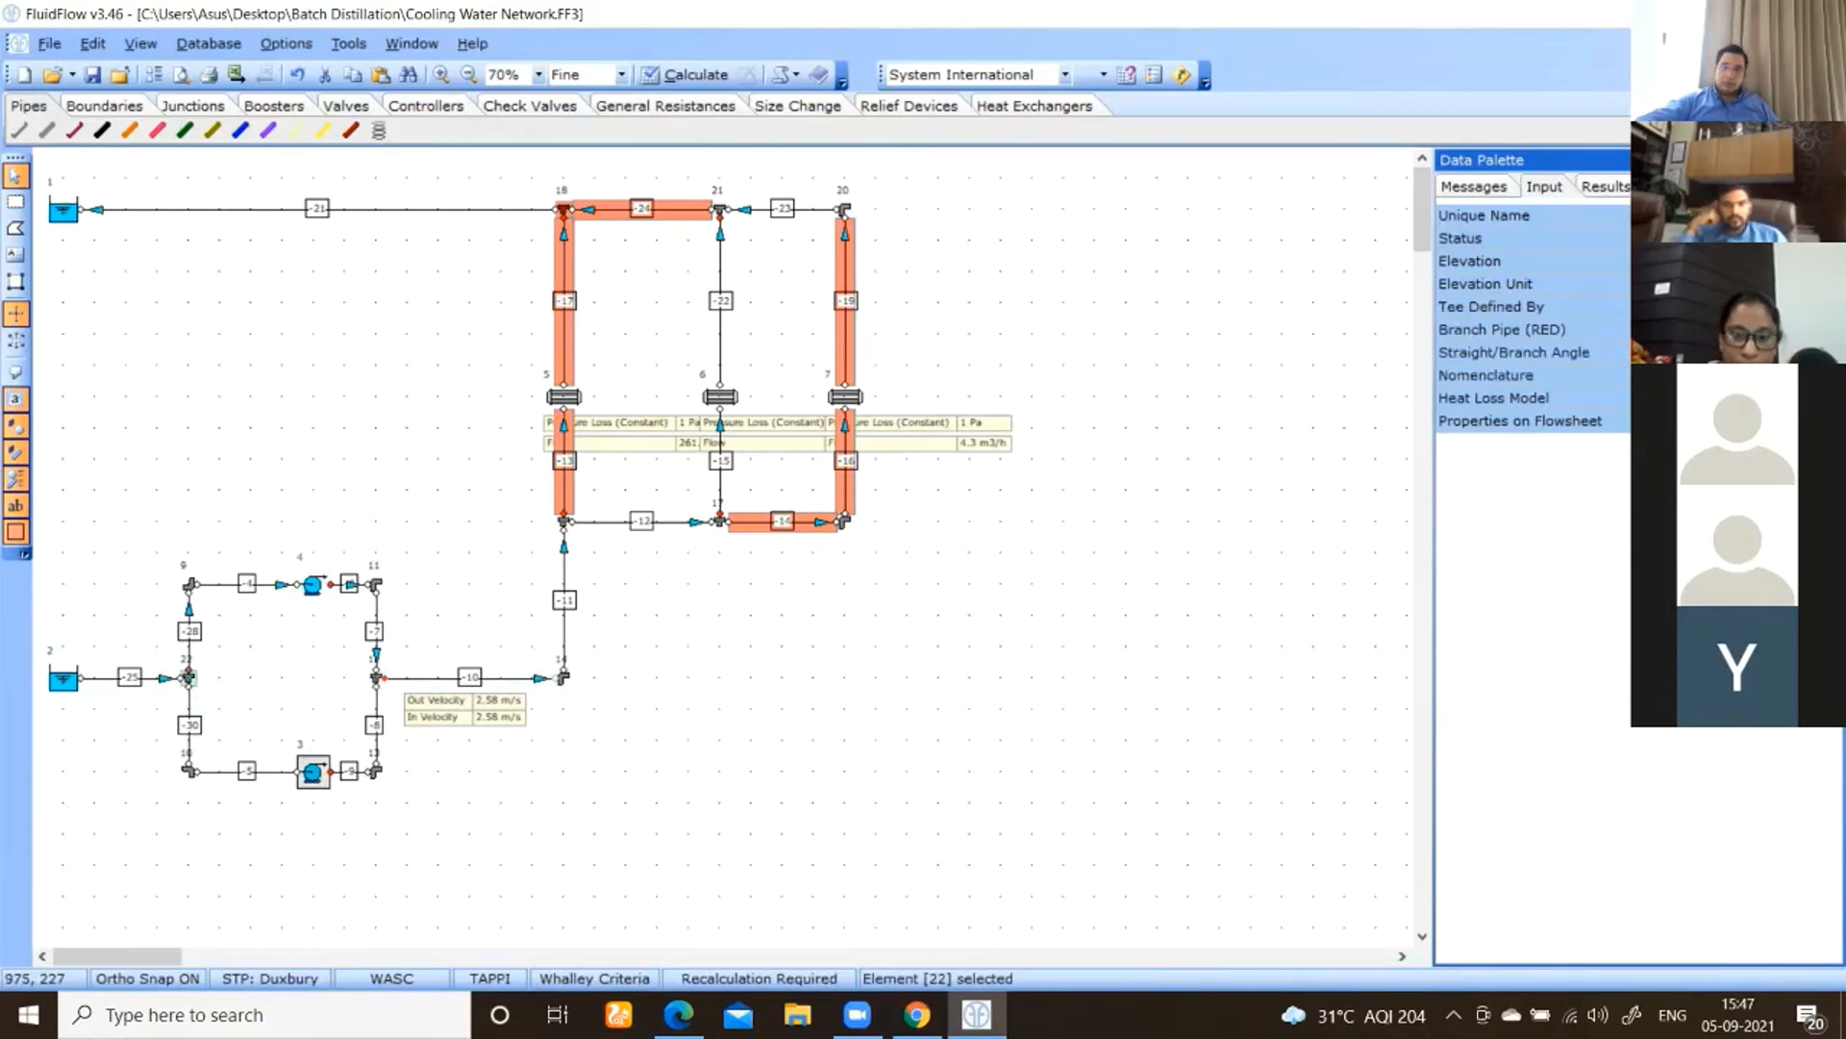
pyautogui.click(730, 643)
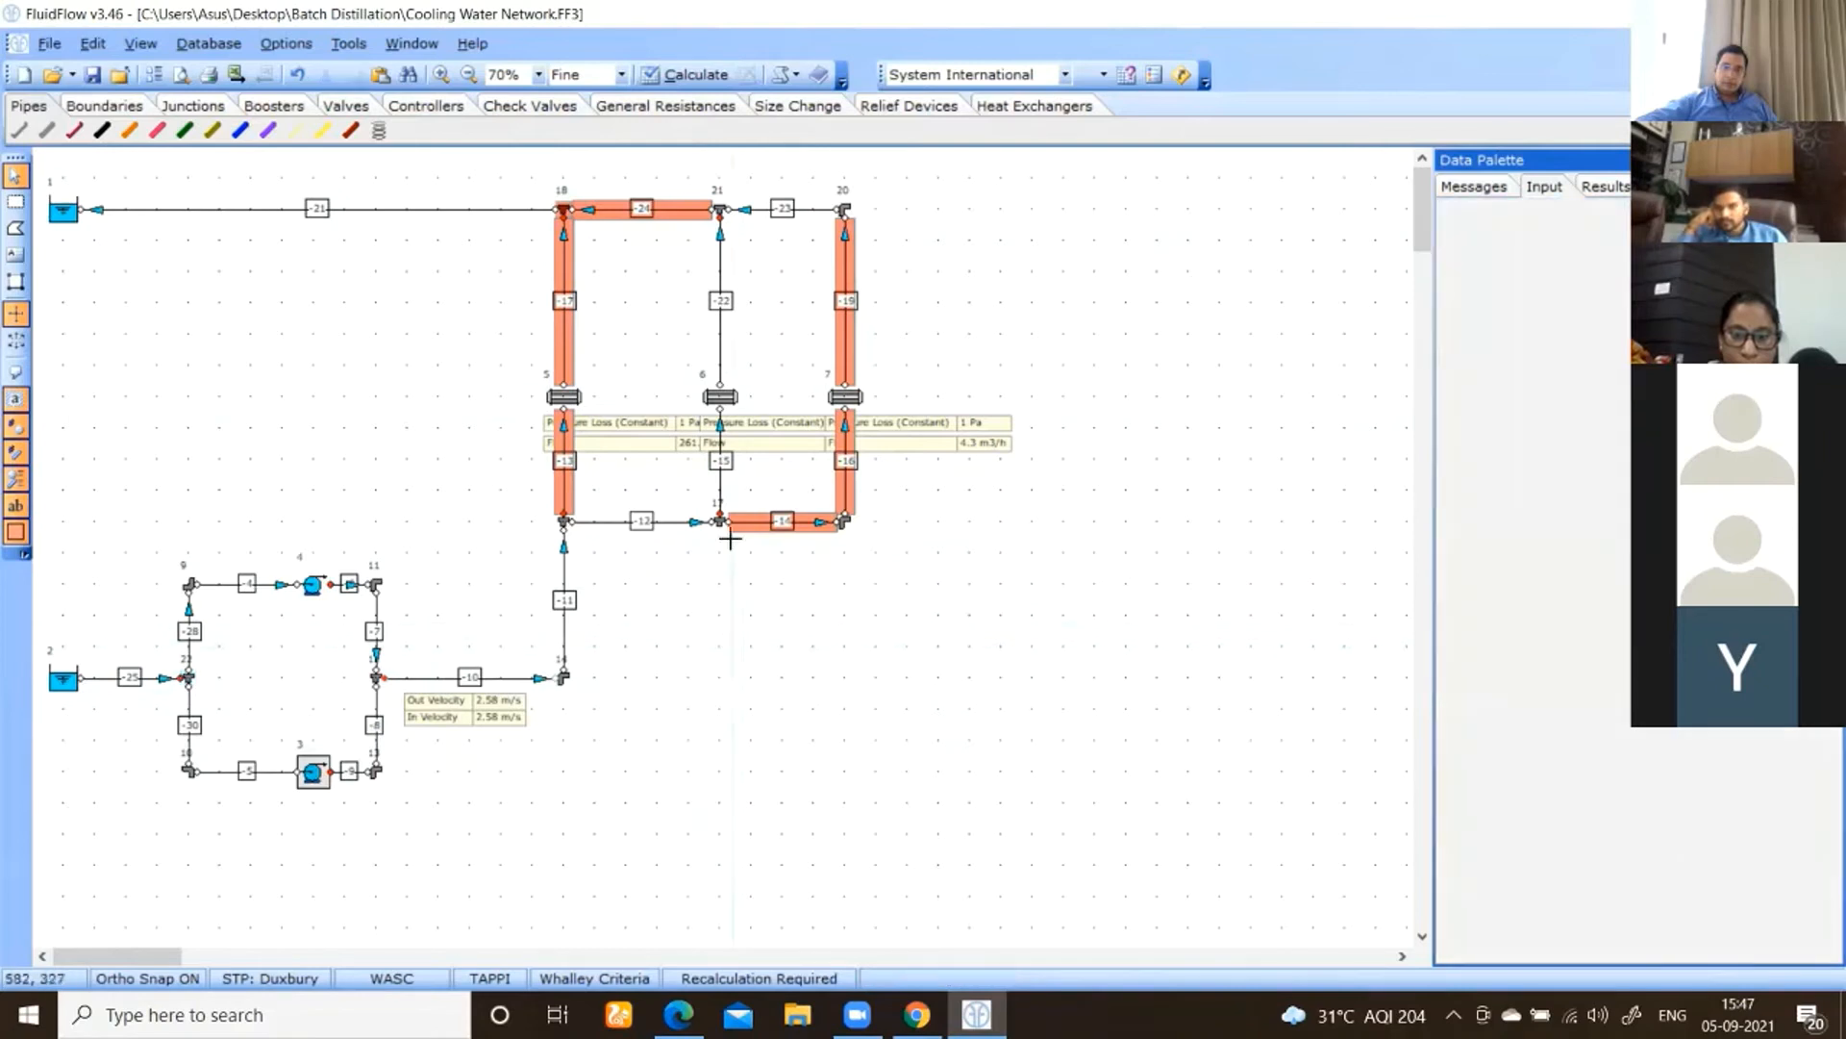
pyautogui.click(564, 212)
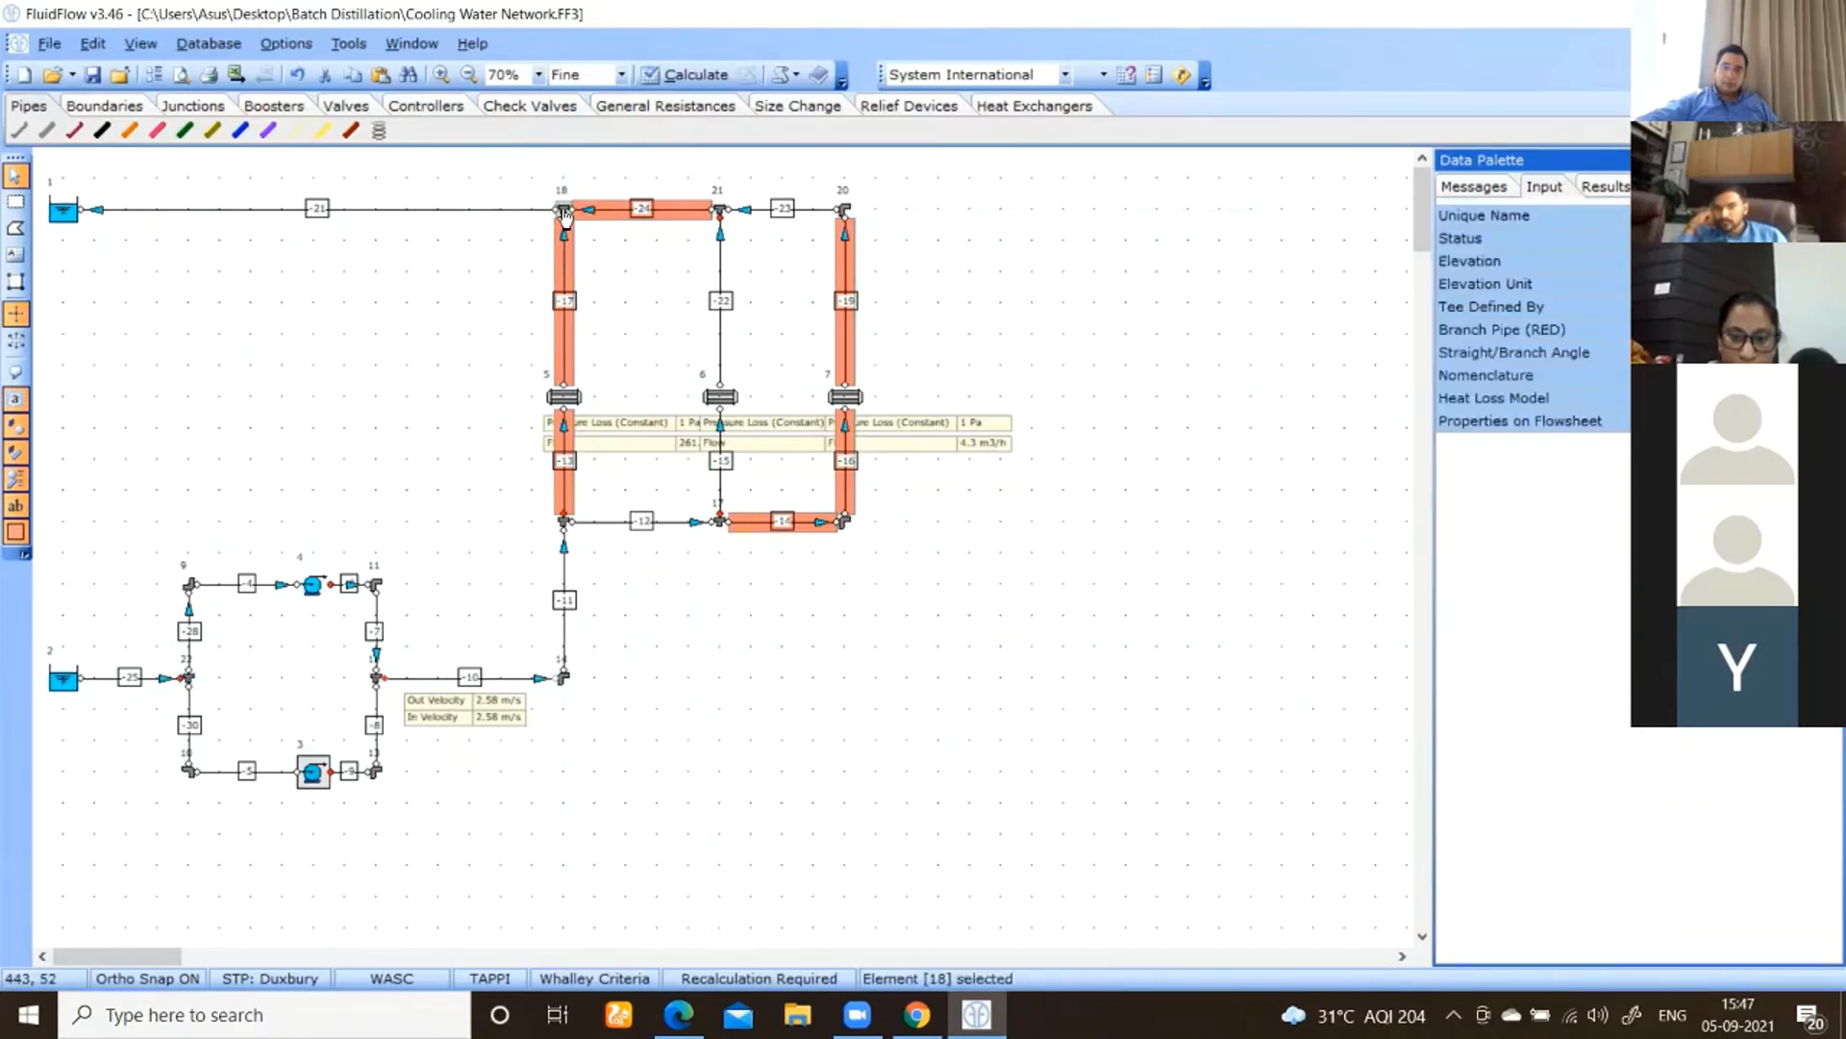
# - Align the flowsheet property labels of heat exchangers 5, 6 and 7 to the left of their symbols
pyautogui.click(562, 404)
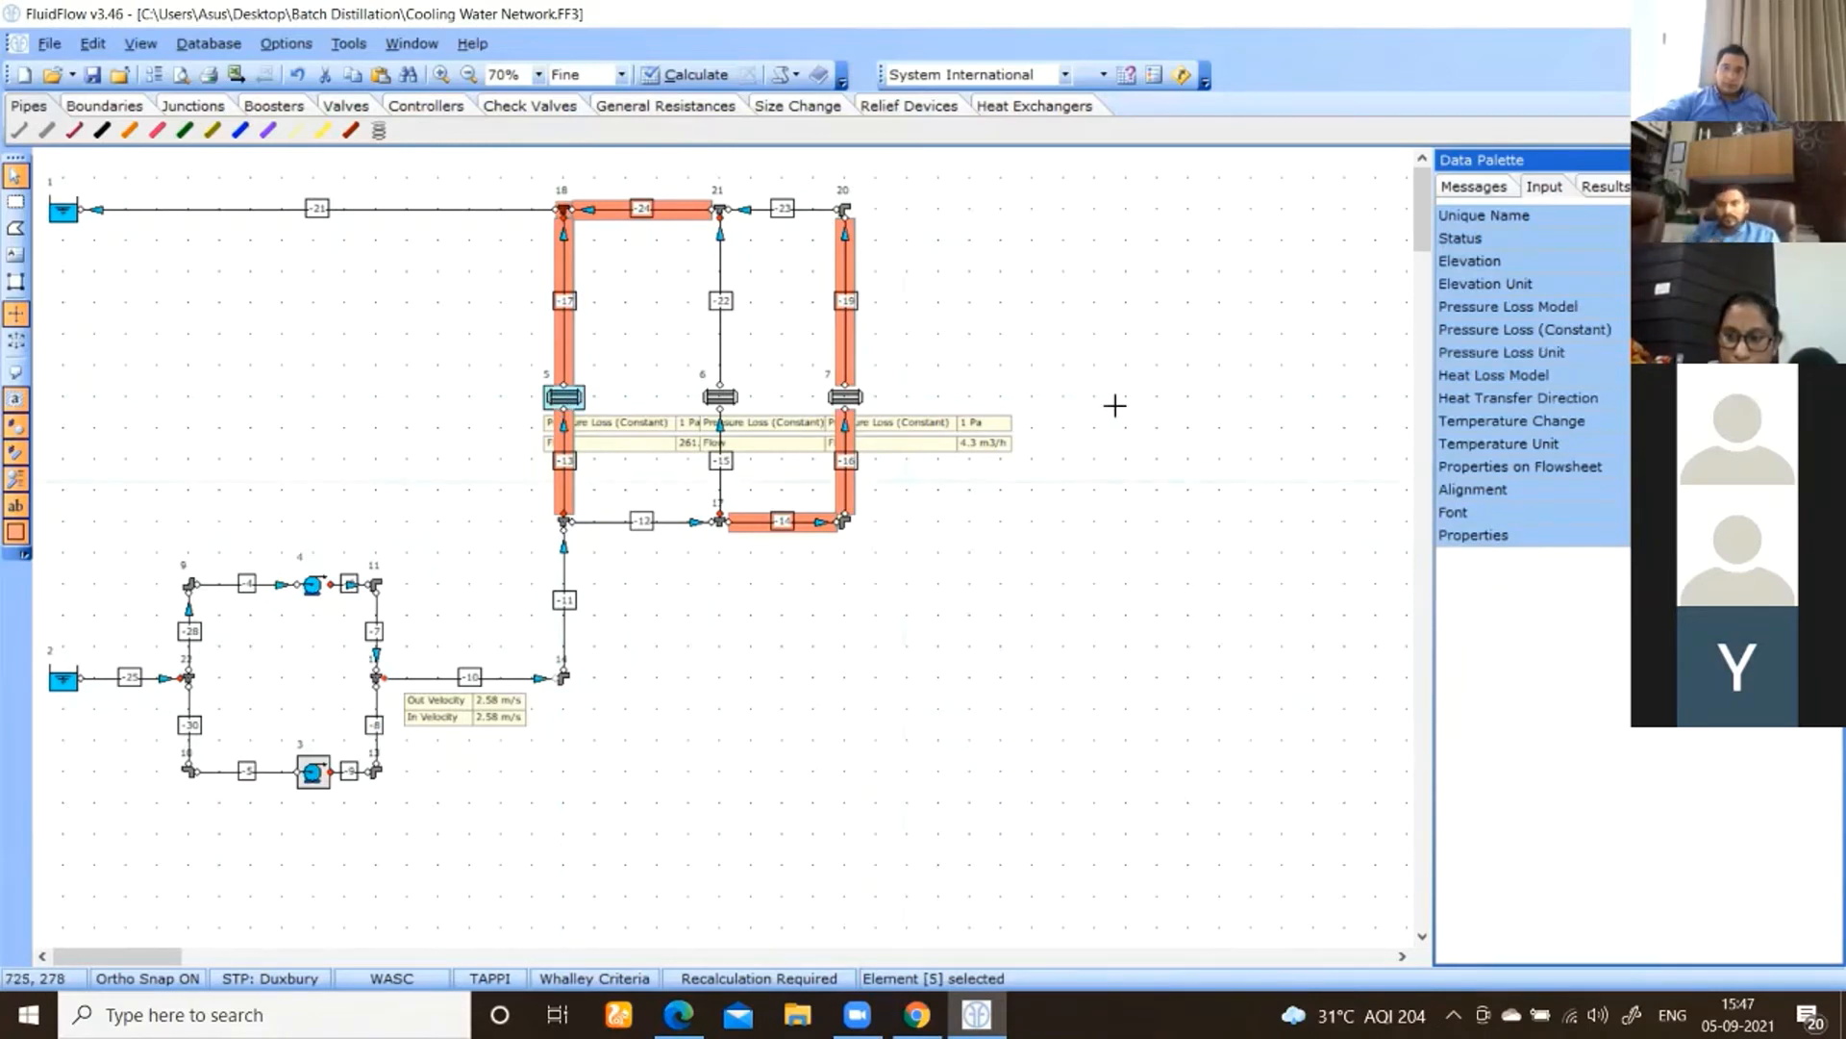
pyautogui.click(1261, 284)
pyautogui.click(565, 397)
pyautogui.keyDown('shift'); pyautogui.click(716, 399); pyautogui.keyUp('shift')
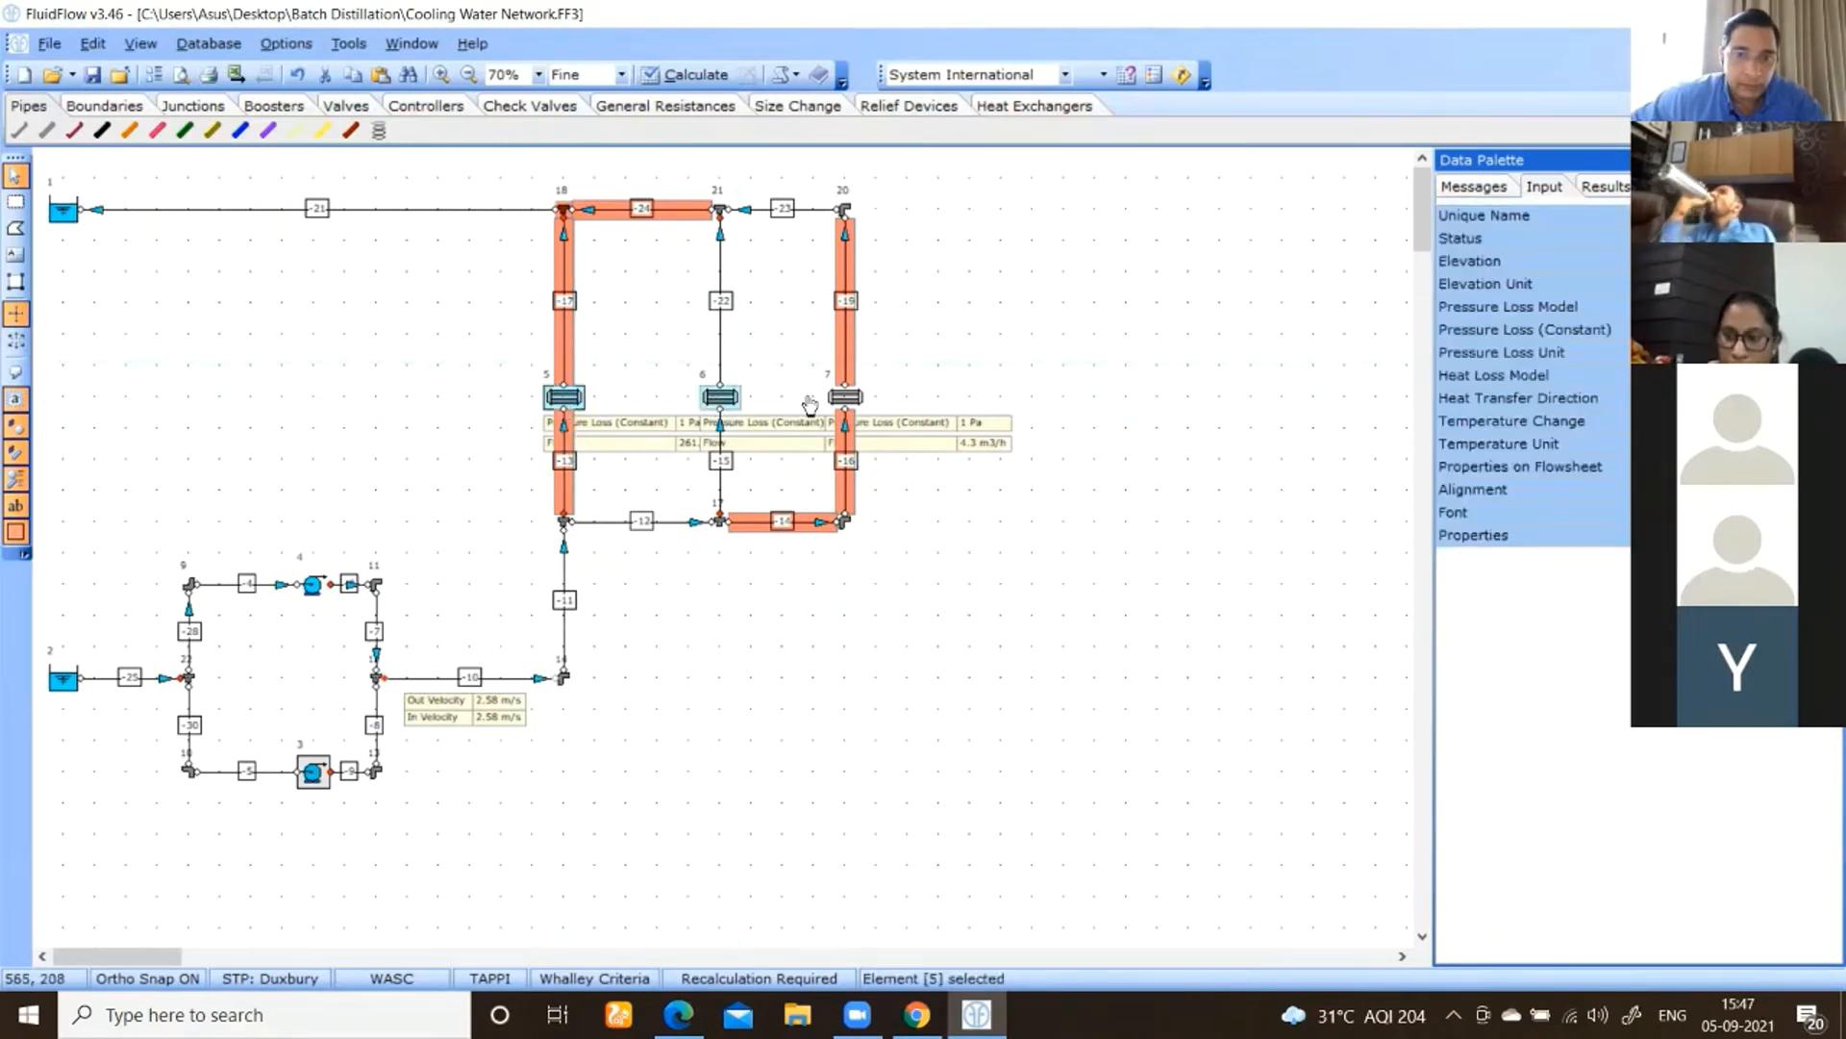
pyautogui.keyDown('shift'); pyautogui.click(846, 399); pyautogui.keyUp('shift')
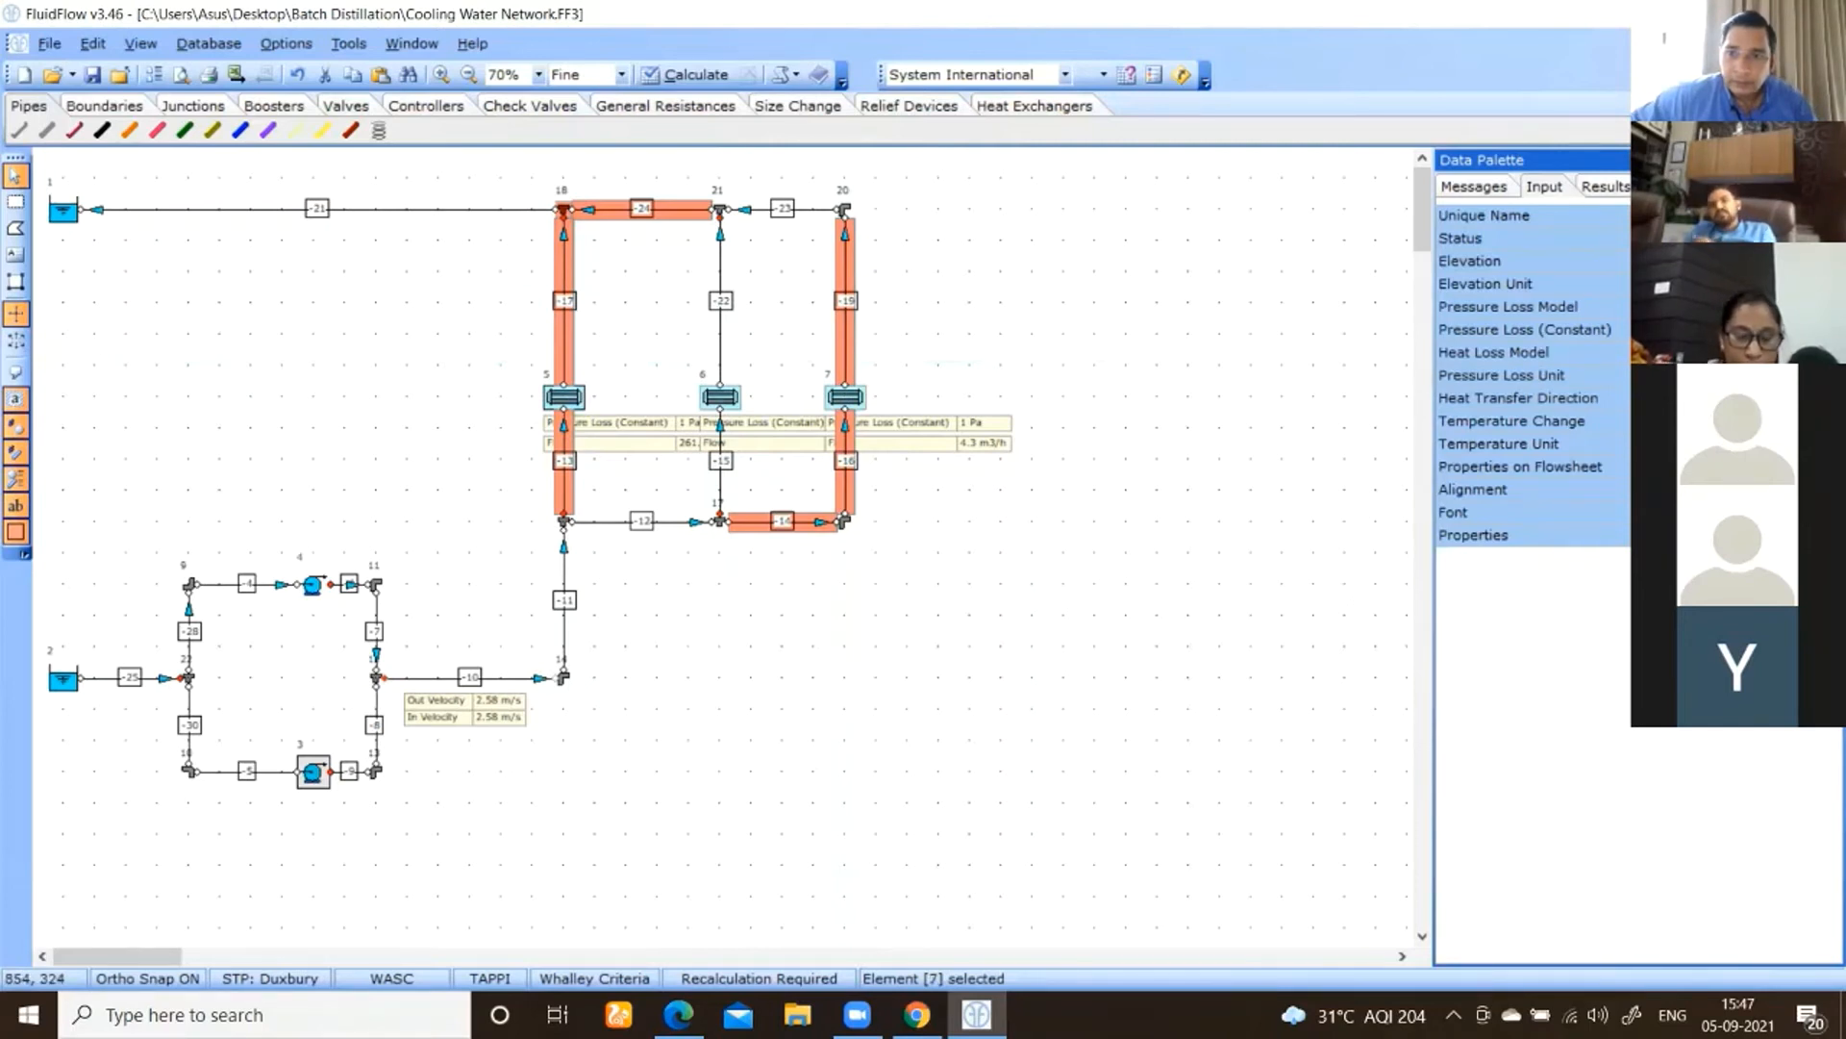
pyautogui.click(1712, 515)
pyautogui.click(1096, 474)
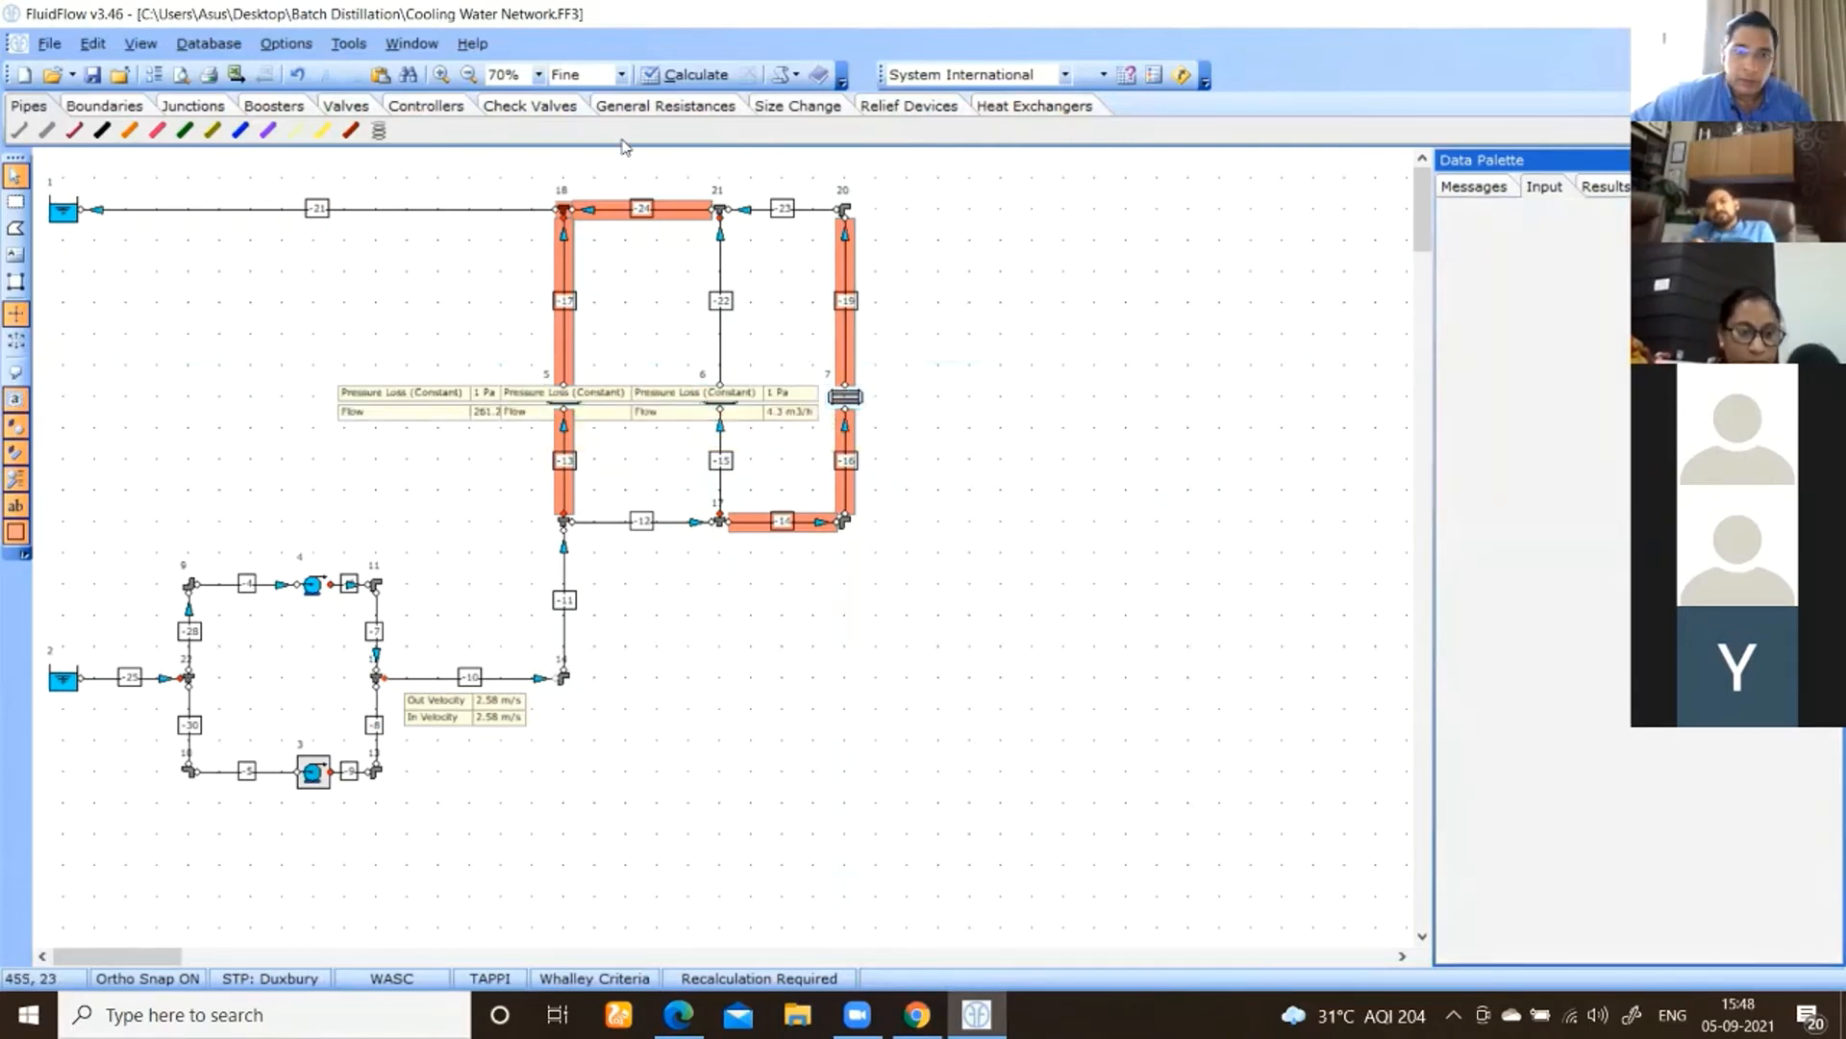
# - Move the branch of heat exchanger 7, including its upper and lower elbows, farther right on the flowsheet
pyautogui.moveTo(834, 218); pyautogui.dragTo(1346, 211)
pyautogui.moveTo(846, 409); pyautogui.dragTo(1351, 477)
pyautogui.moveTo(843, 527); pyautogui.dragTo(1356, 524)
# - Move heat exchanger 6 and its tees 17 and 21 right, keeping the branch vertical midway between the other two
pyautogui.moveTo(720, 522); pyautogui.dragTo(1005, 539)
pyautogui.moveTo(719, 402); pyautogui.dragTo(1005, 404)
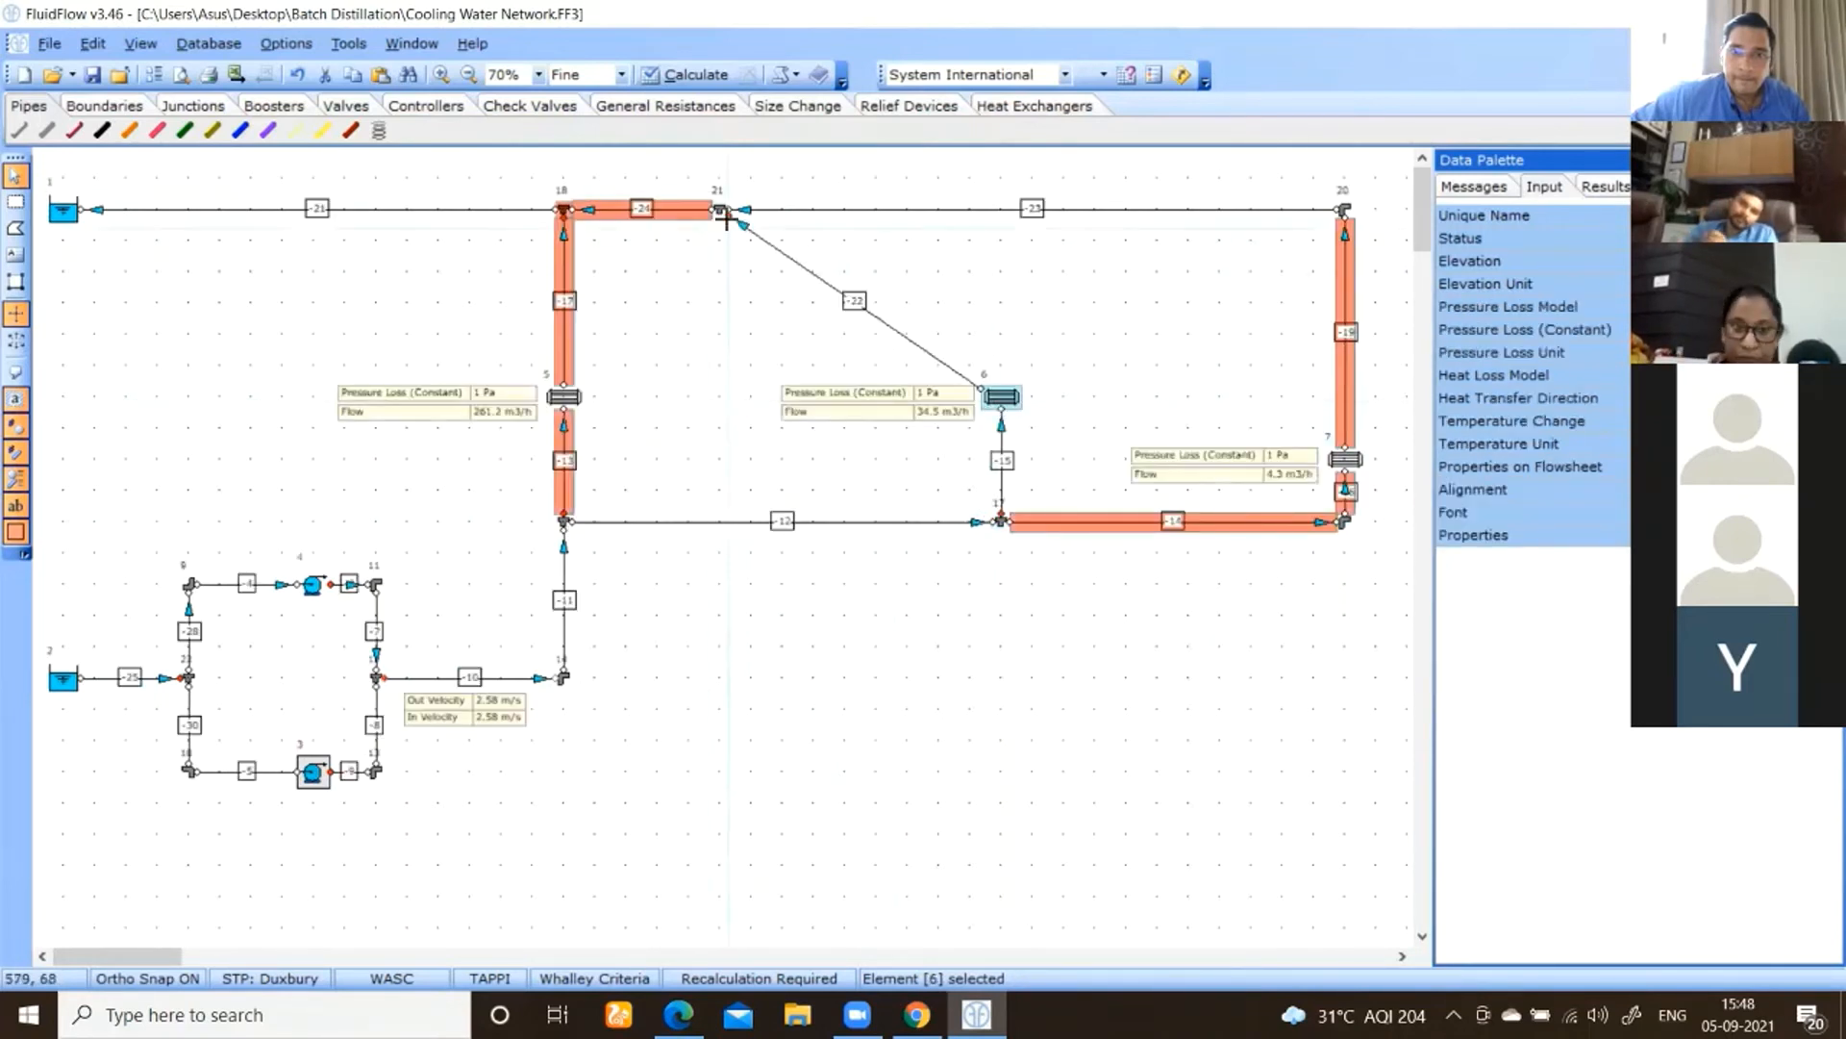
pyautogui.click(987, 222)
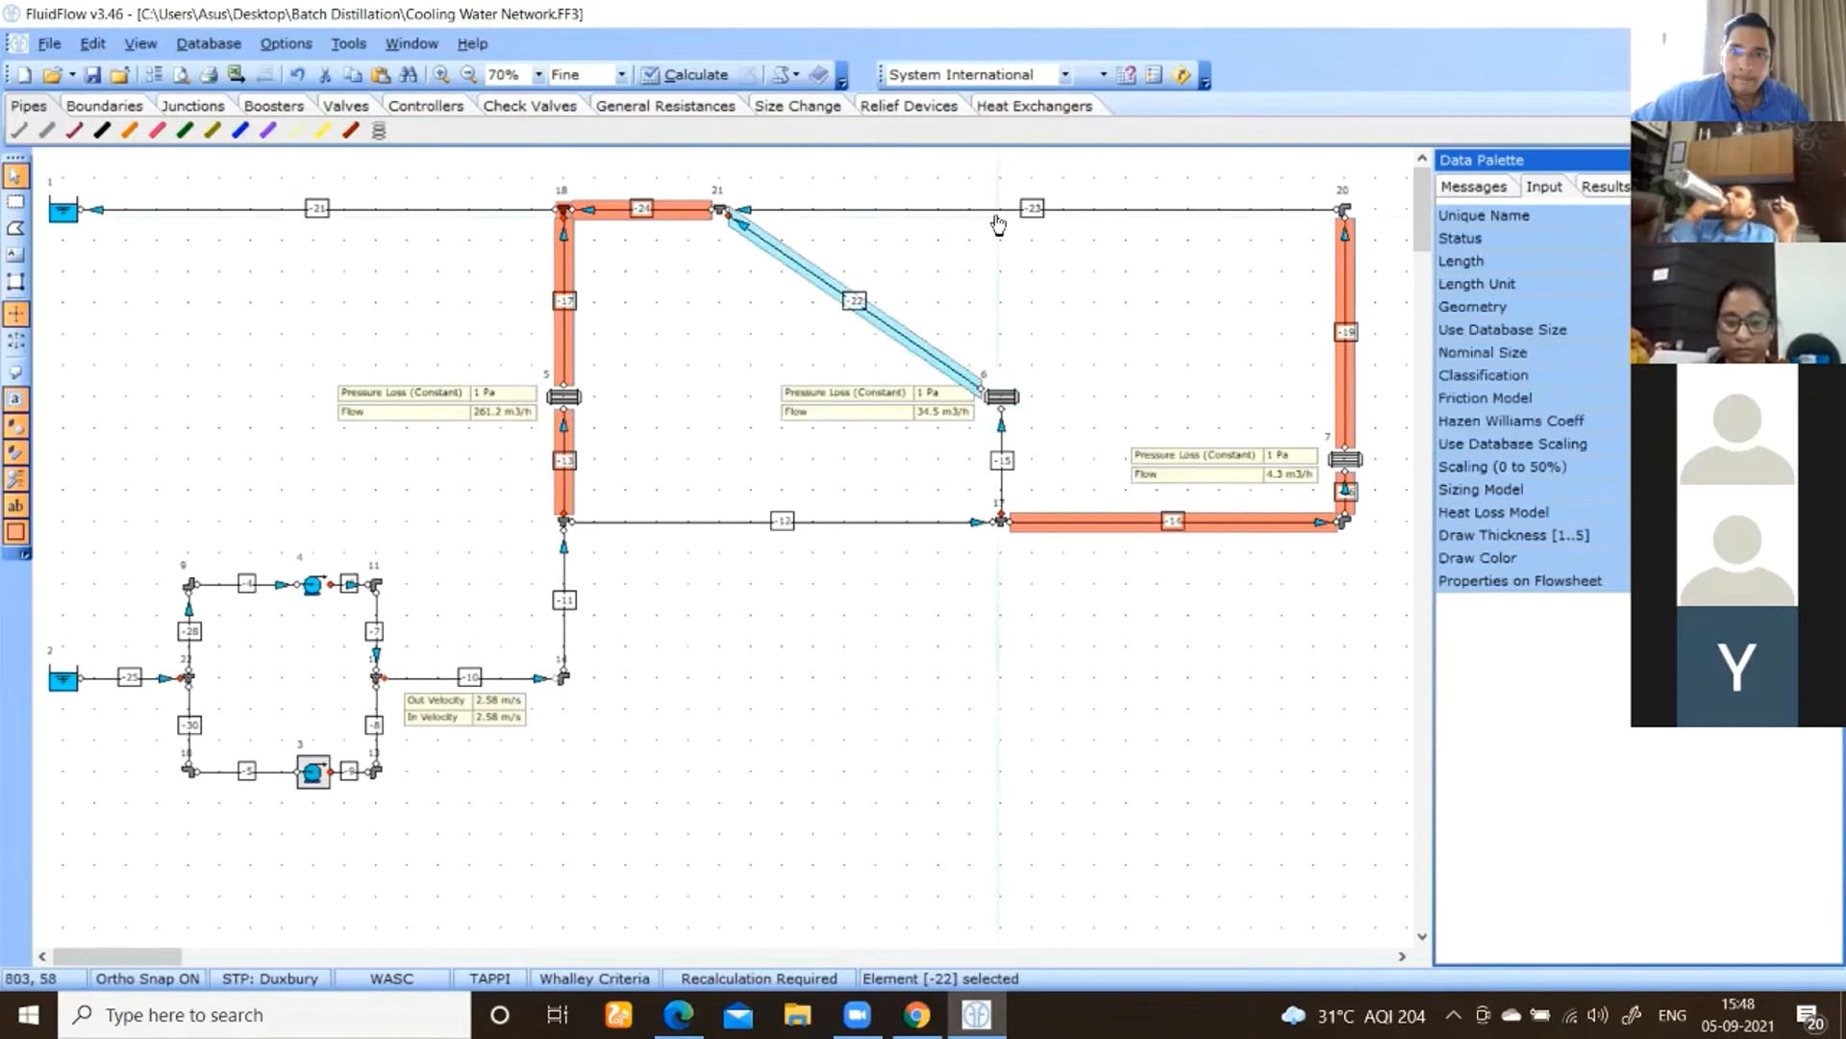
pyautogui.moveTo(722, 211); pyautogui.dragTo(1003, 214)
# - Set the constant pressure loss of heat exchangers 5, 6 and 7 to 1 bar and recalculate the network
pyautogui.click(564, 396)
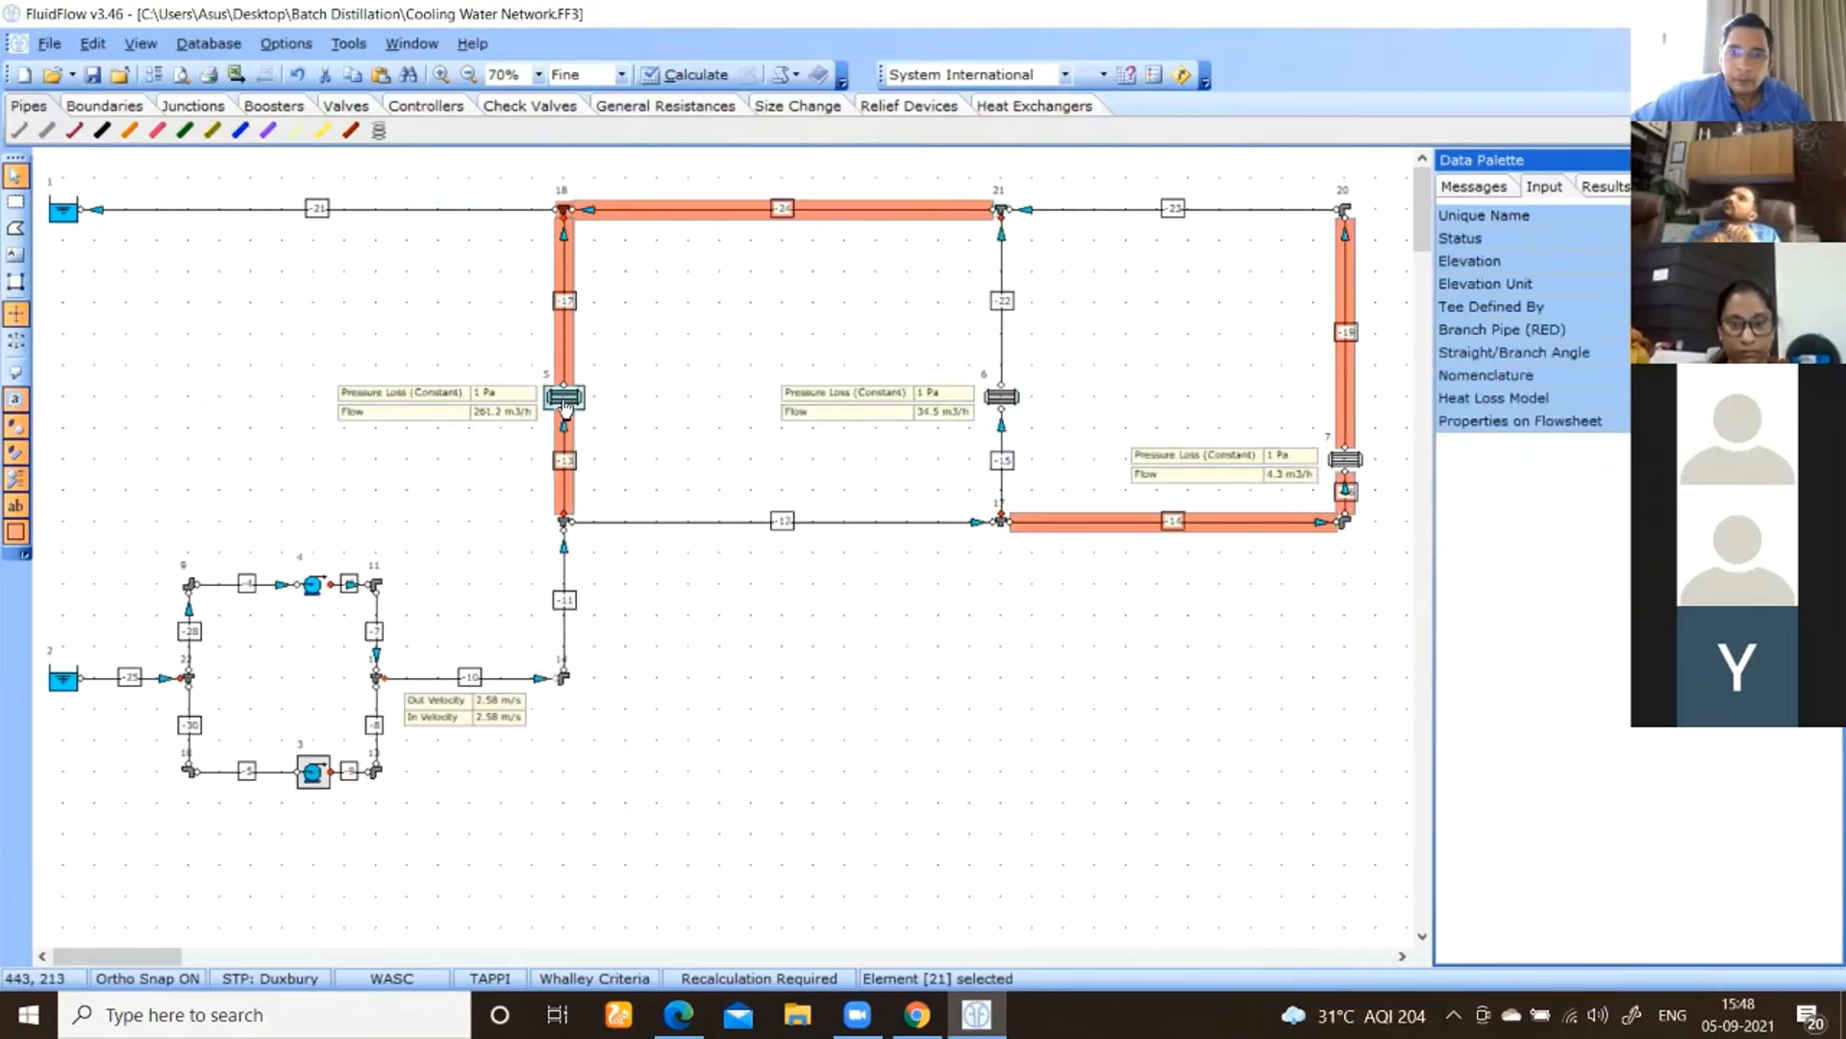
pyautogui.click(1001, 396)
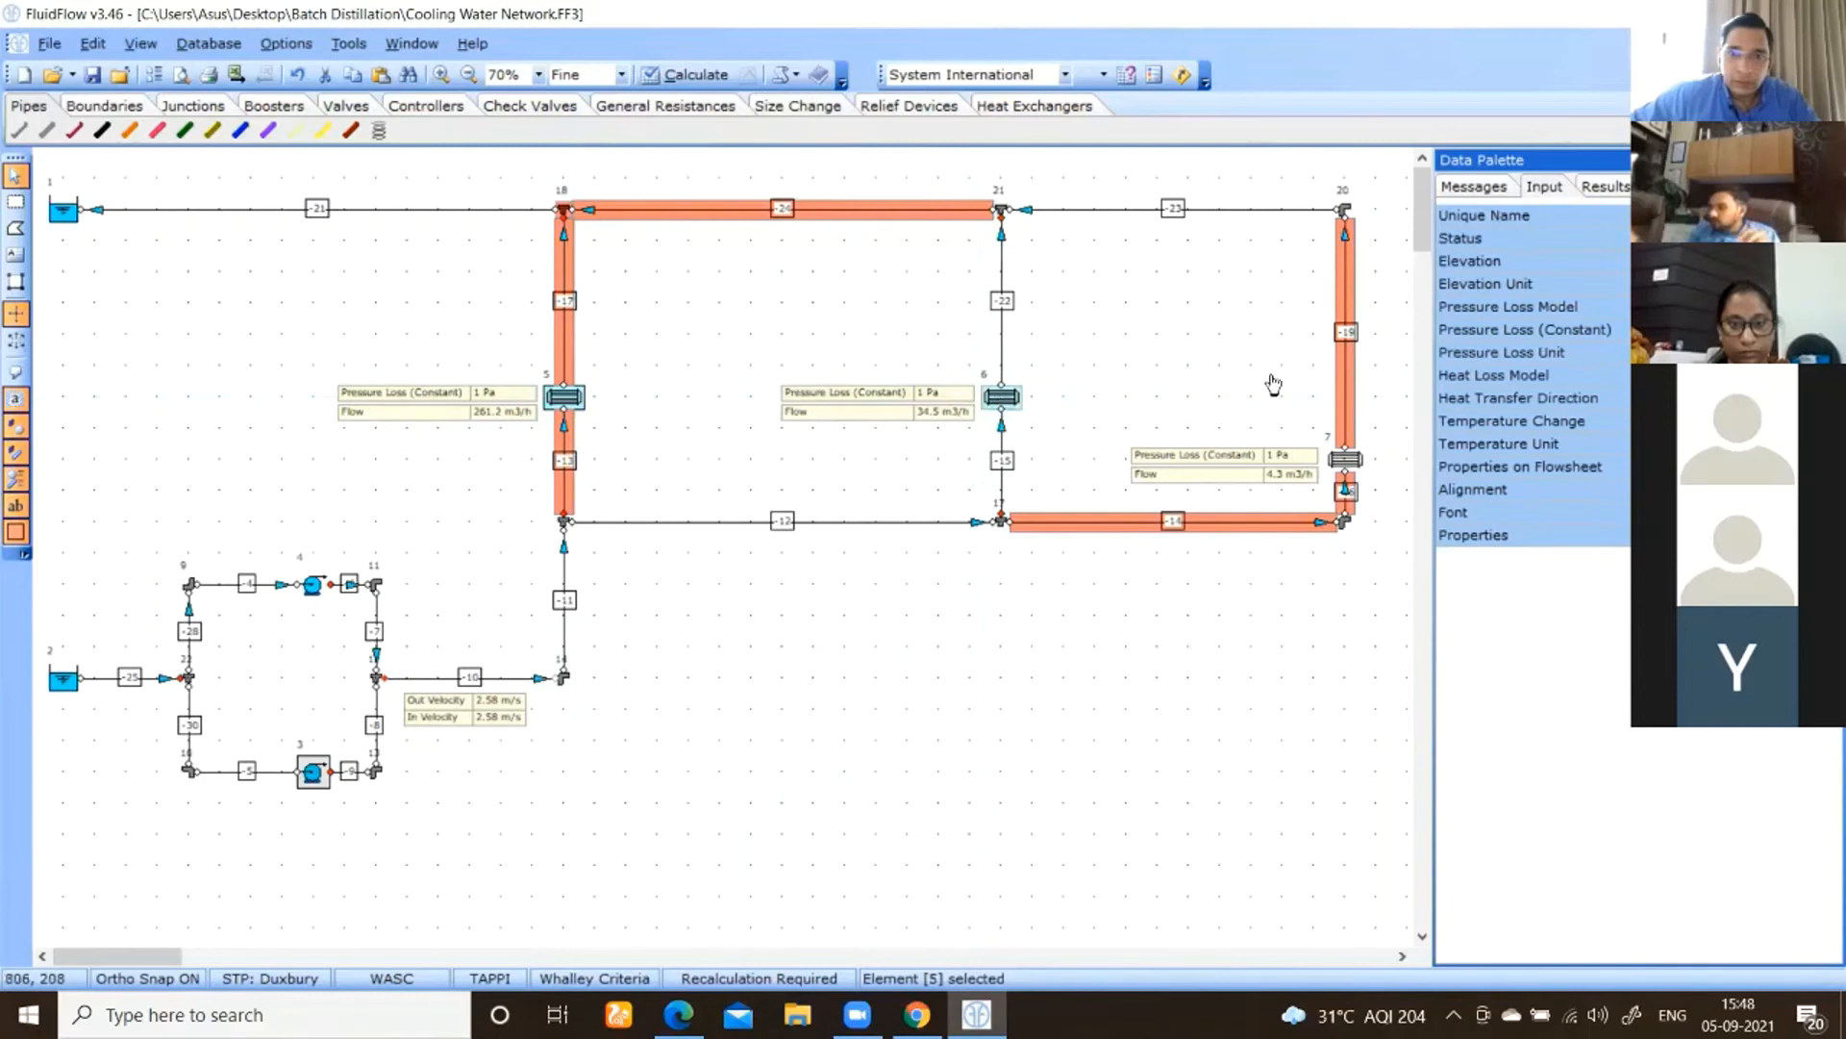
pyautogui.click(1349, 462)
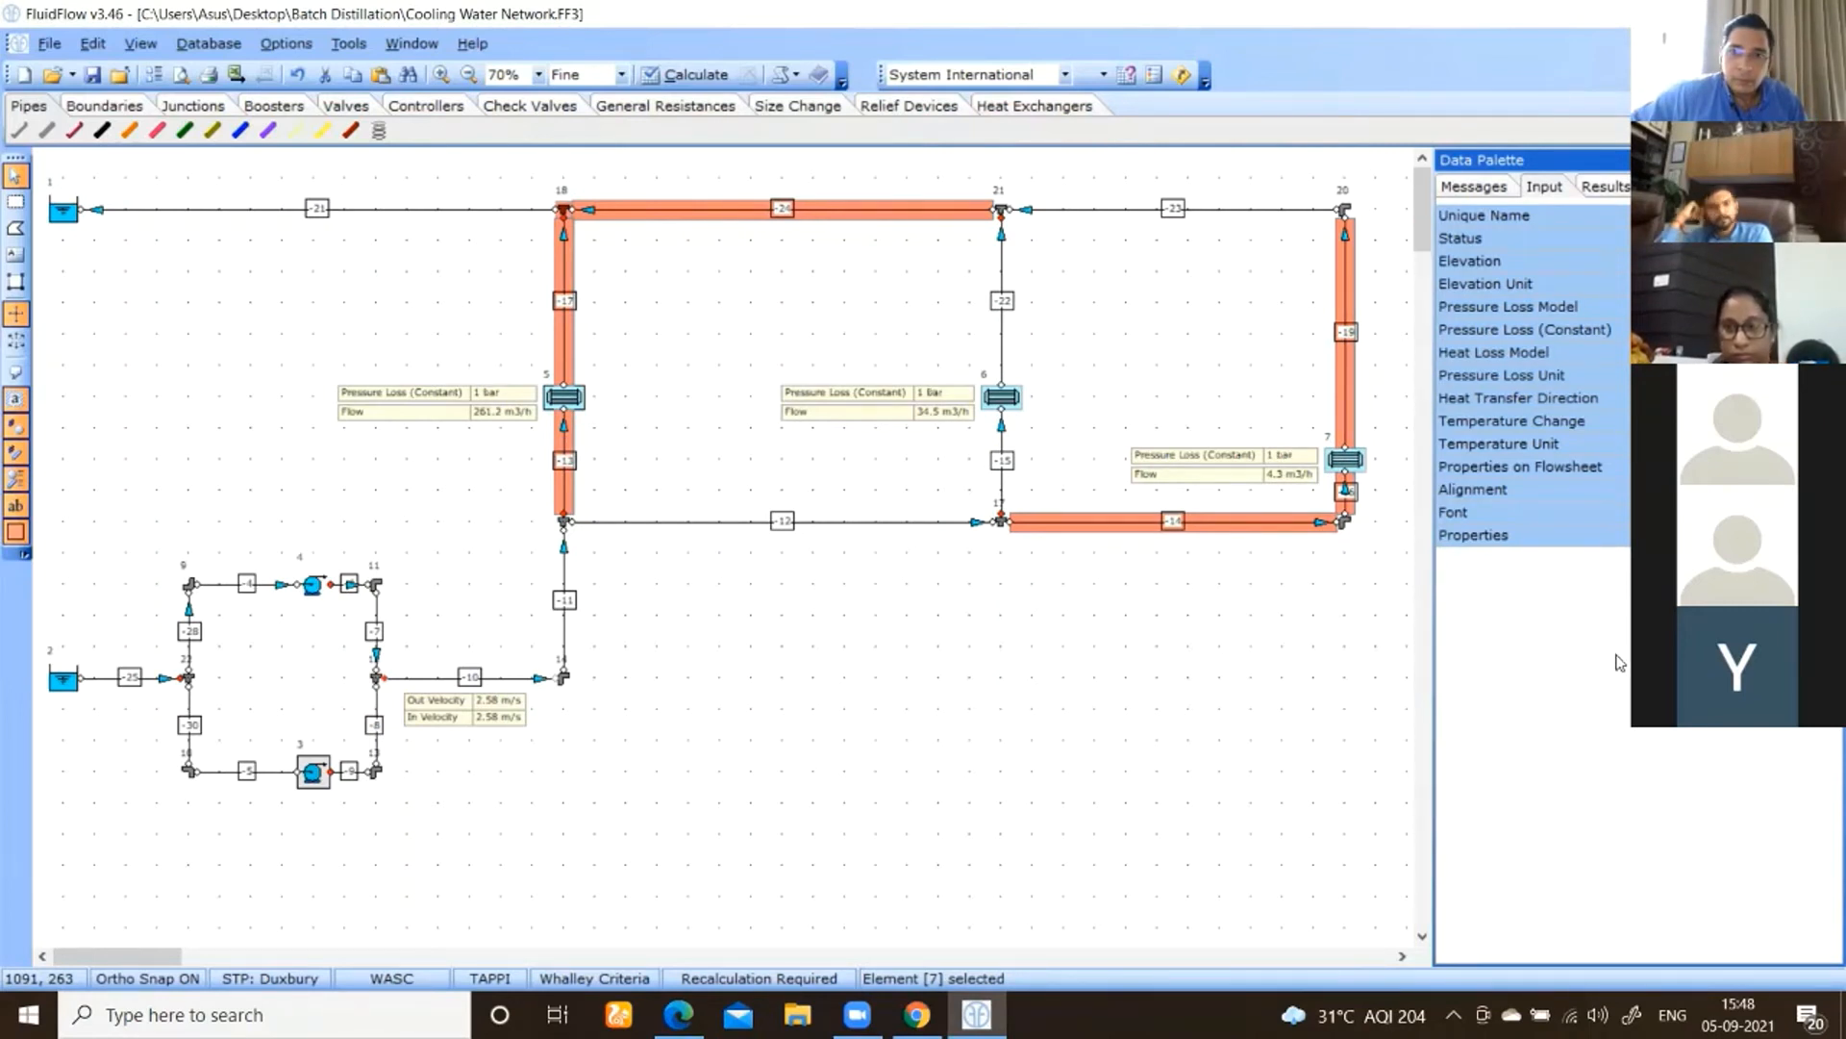
pyautogui.click(687, 74)
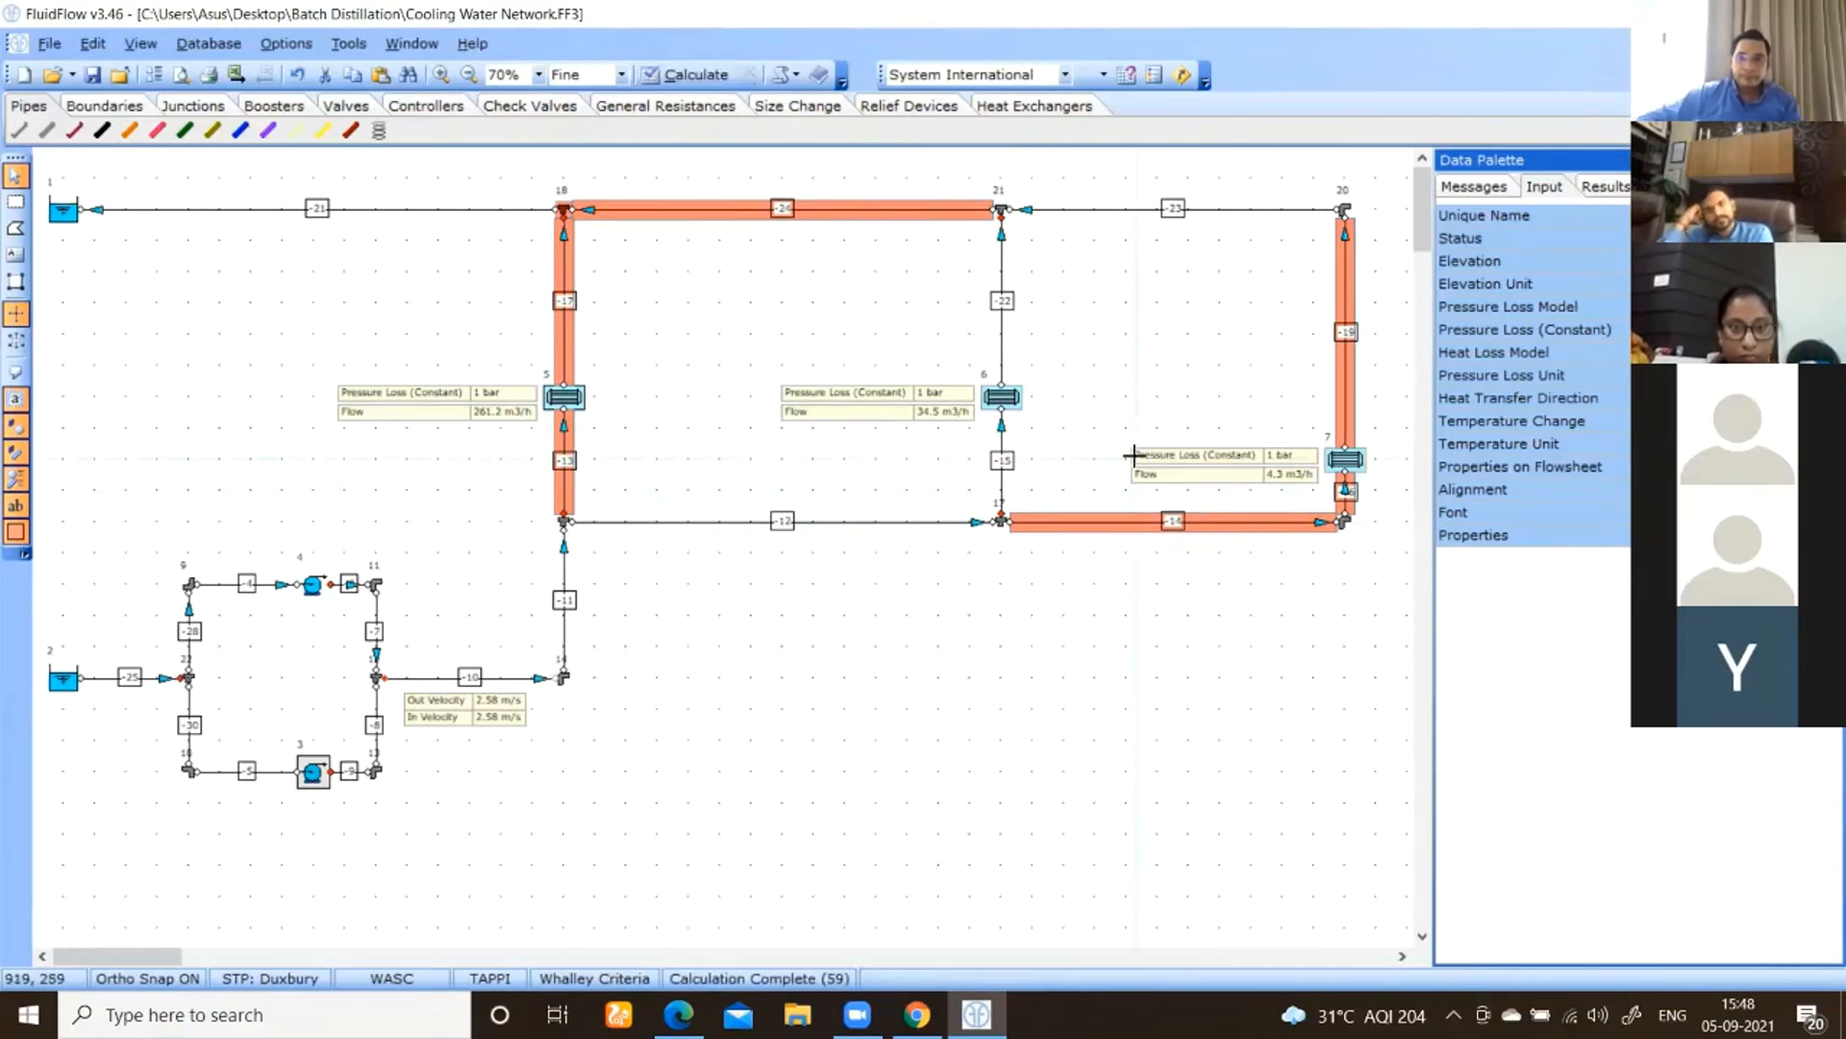
# - Enlarge the list of calculation warnings and read the low pipe velocity warning for pipe -19
pyautogui.click(1484, 191)
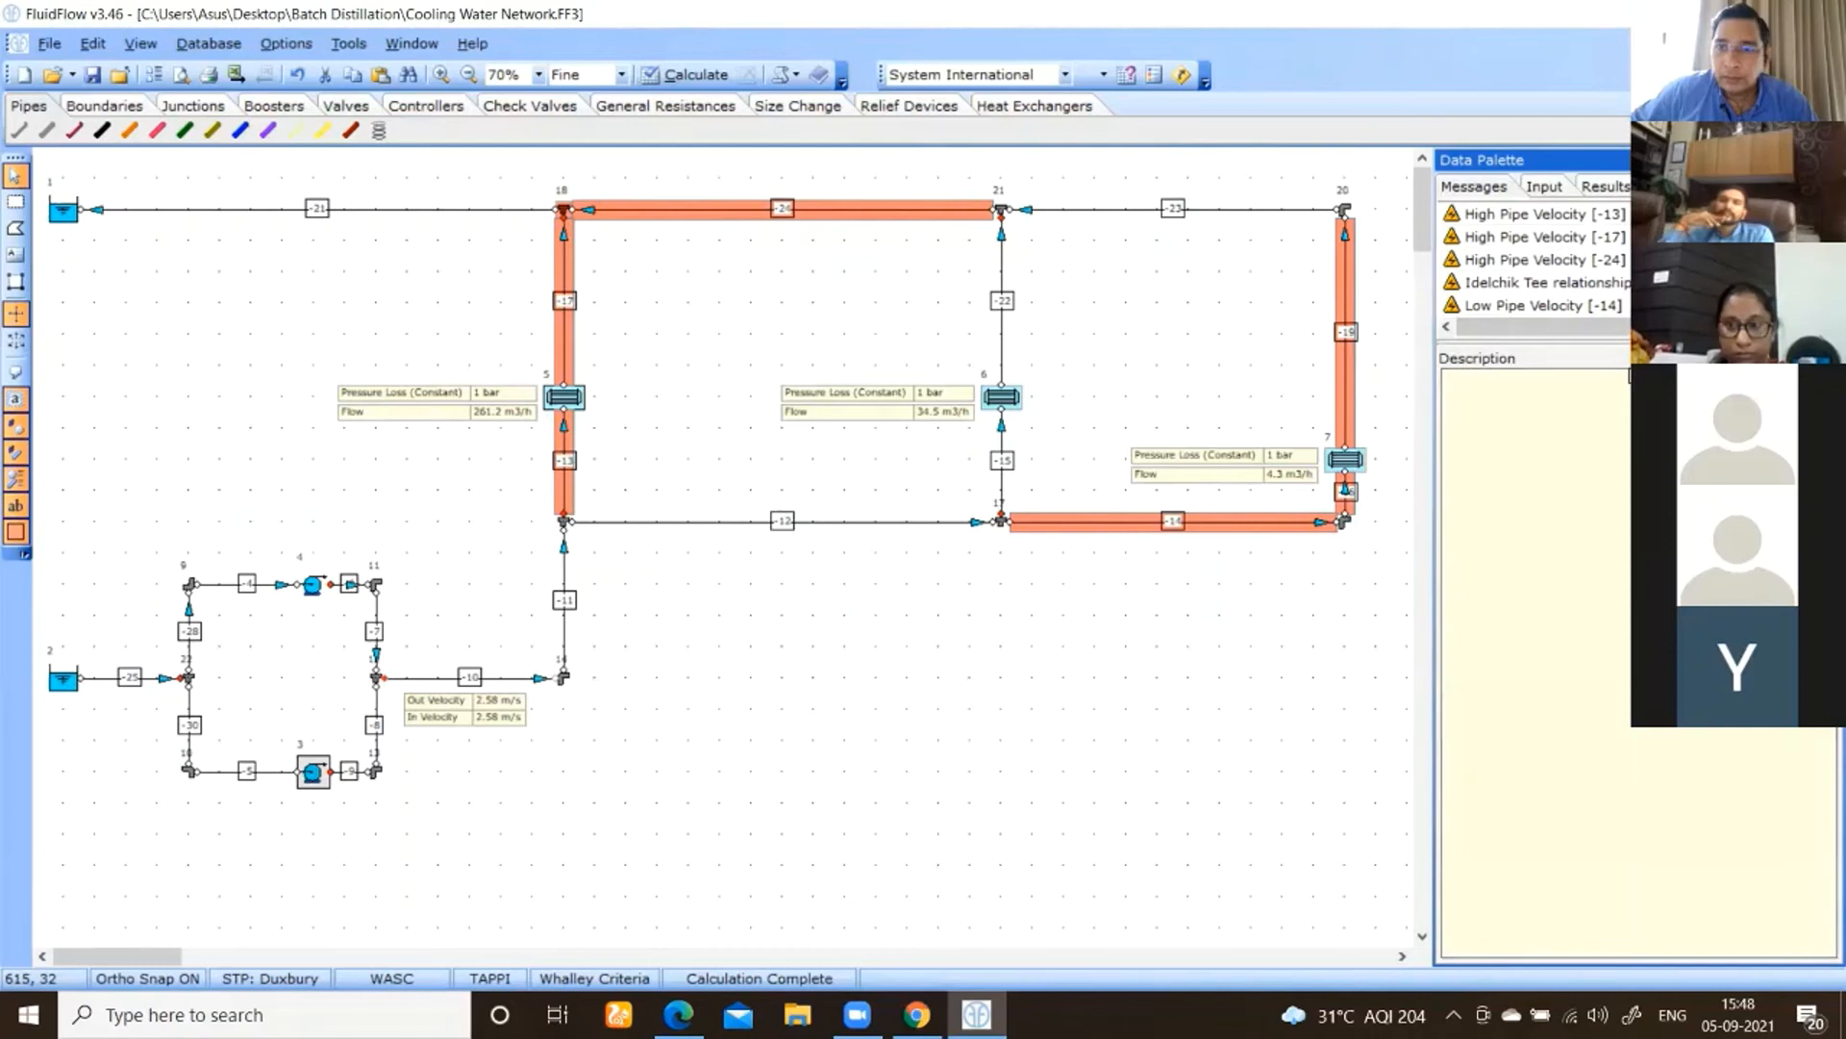
pyautogui.moveTo(1627, 346); pyautogui.dragTo(1627, 601)
pyautogui.click(1563, 351)
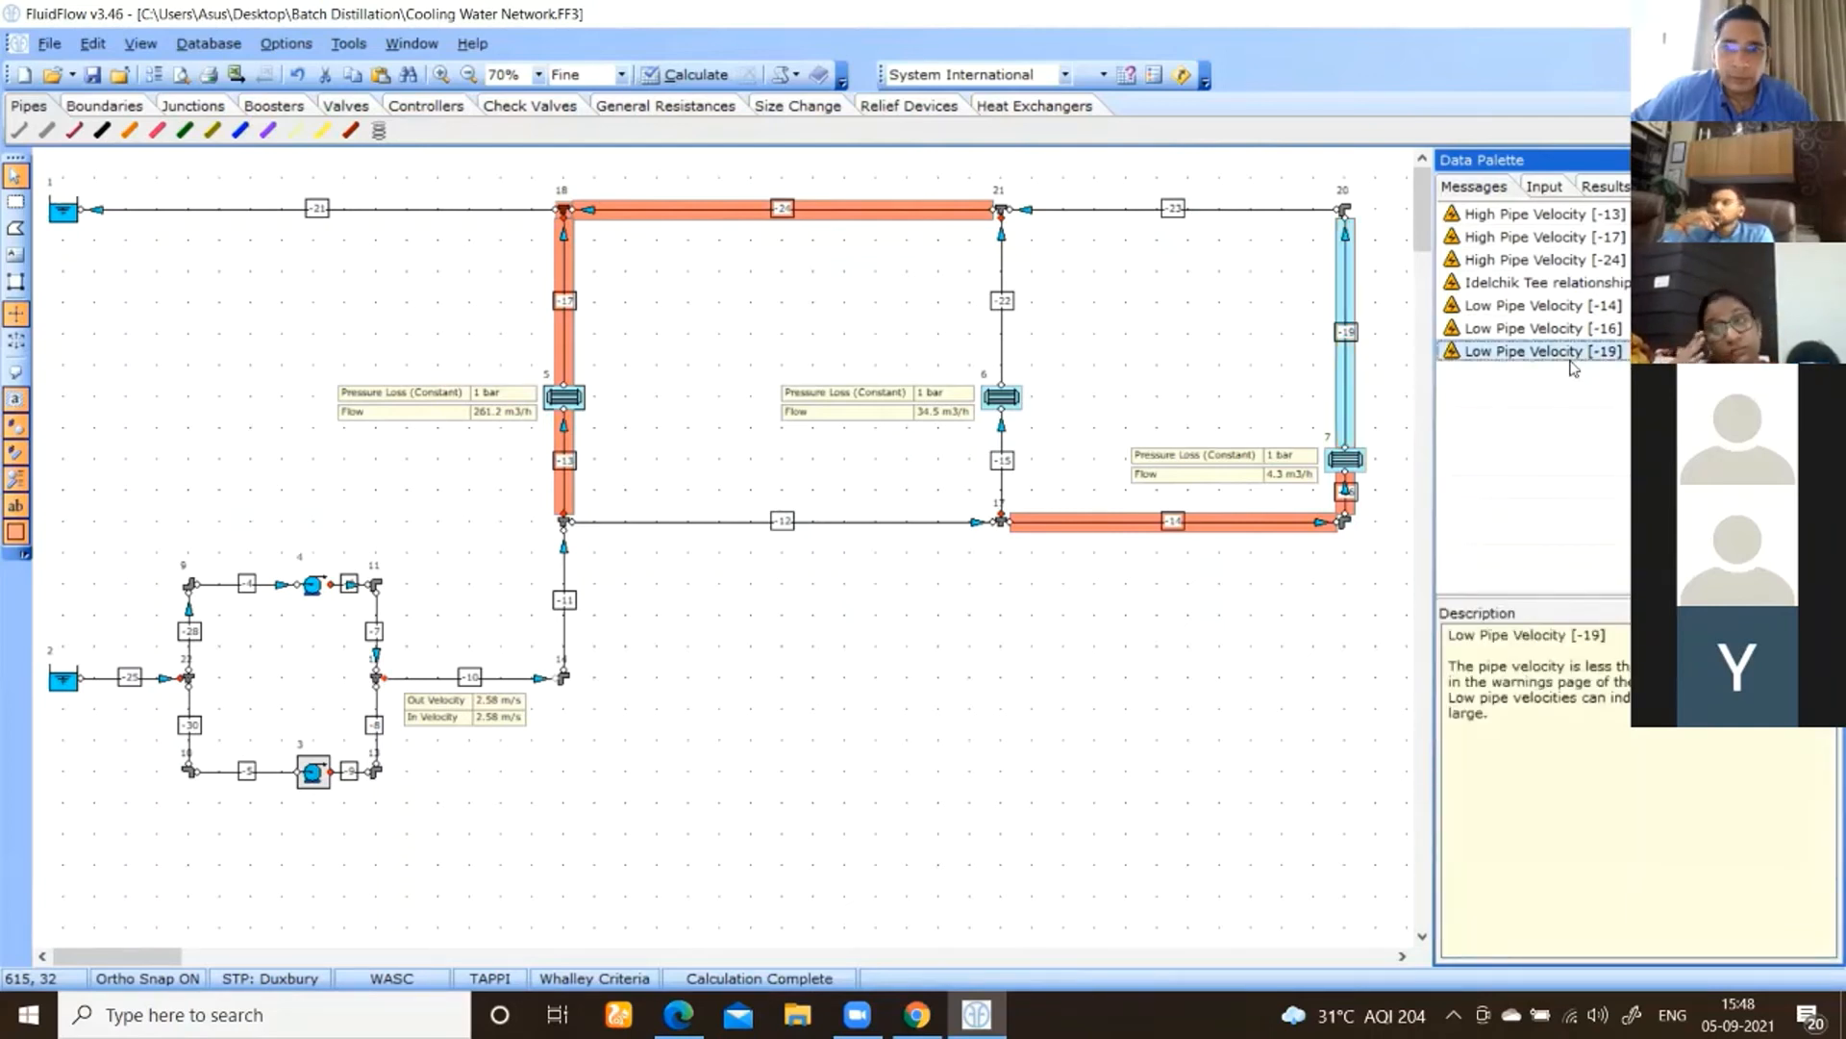
# - Review the inputs of pipe -19 and move heat exchanger 7 up level with heat exchangers 5 and 6
pyautogui.click(1345, 352)
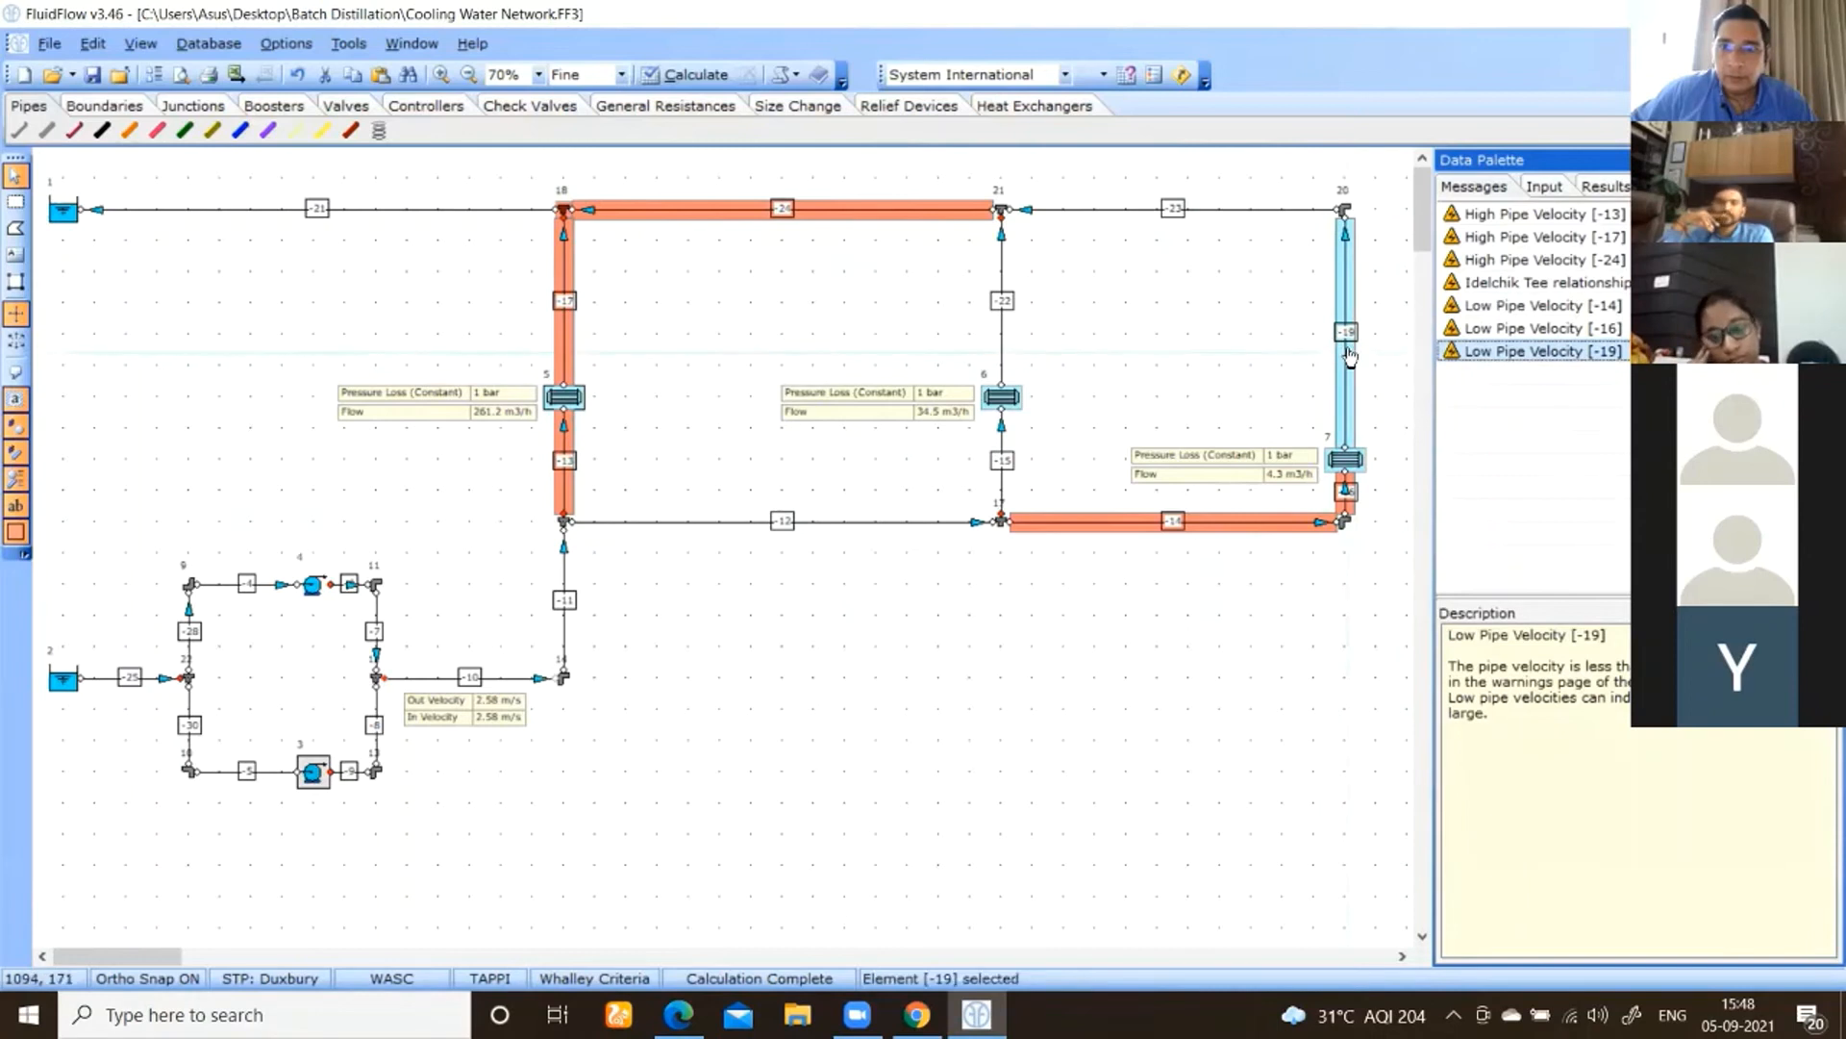
pyautogui.click(1543, 186)
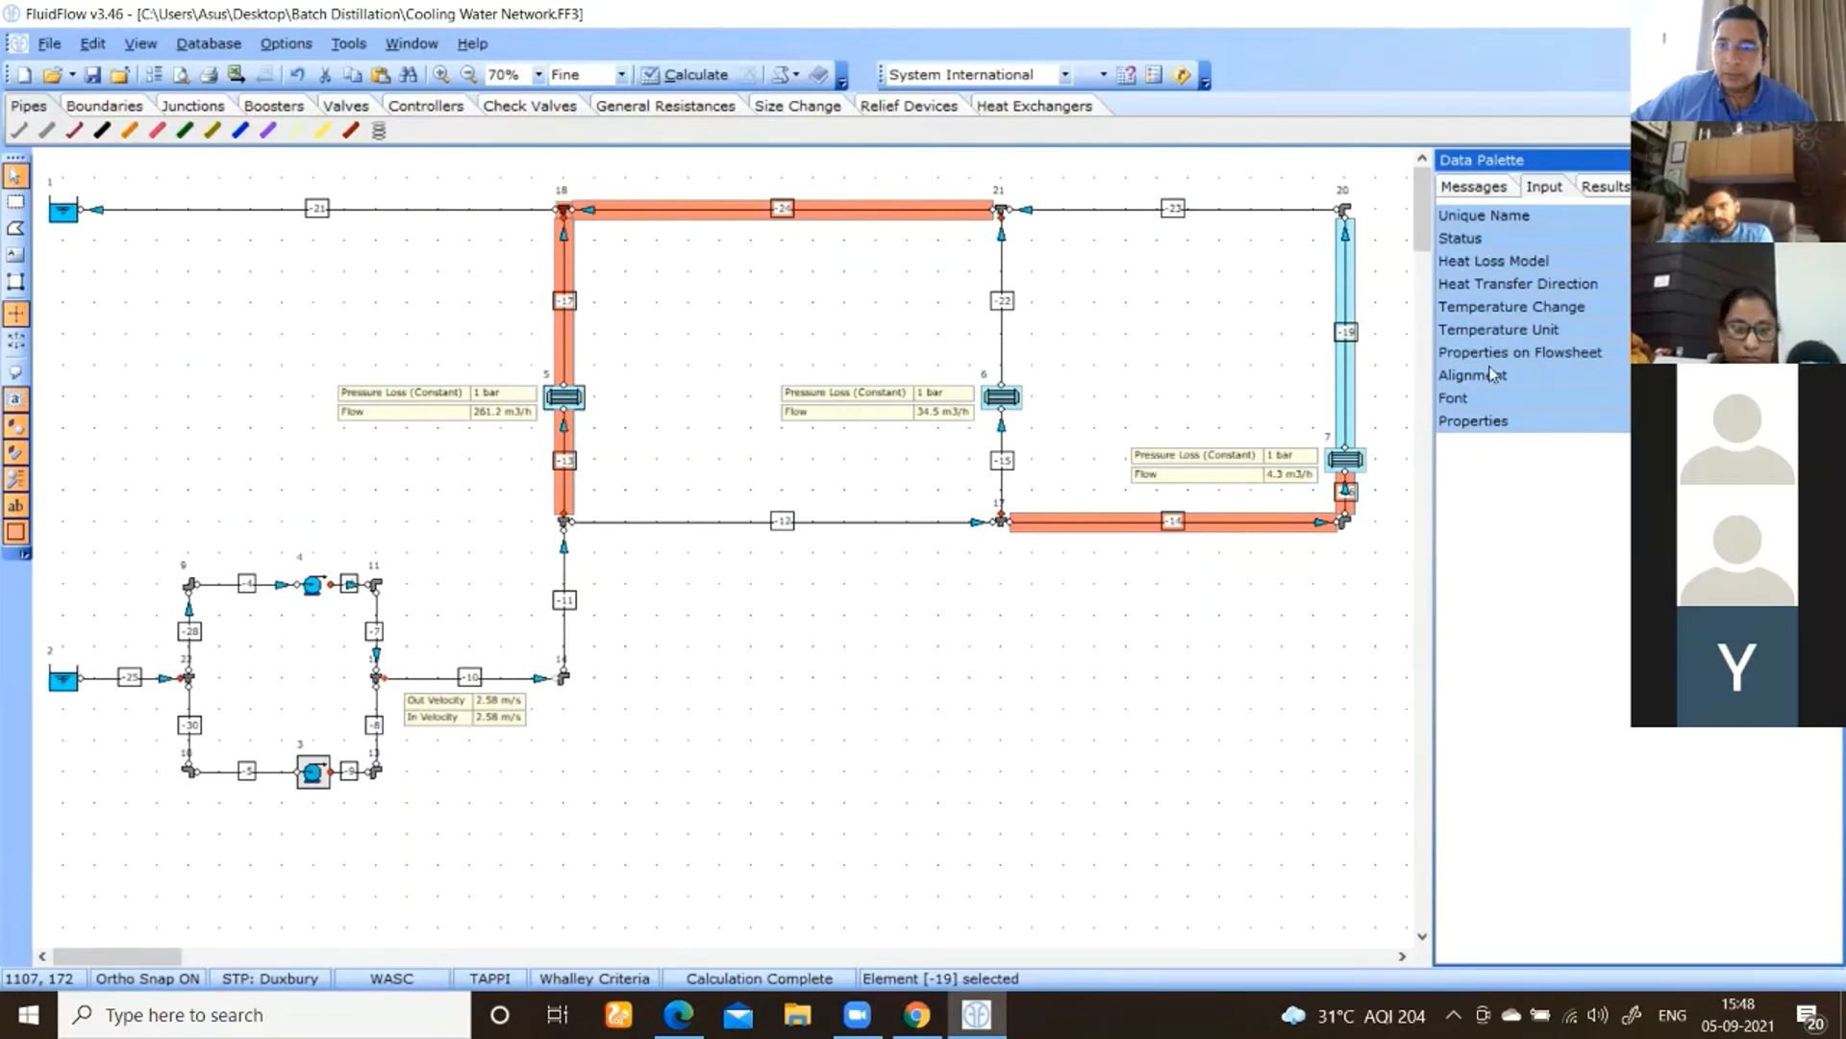
pyautogui.click(1363, 375)
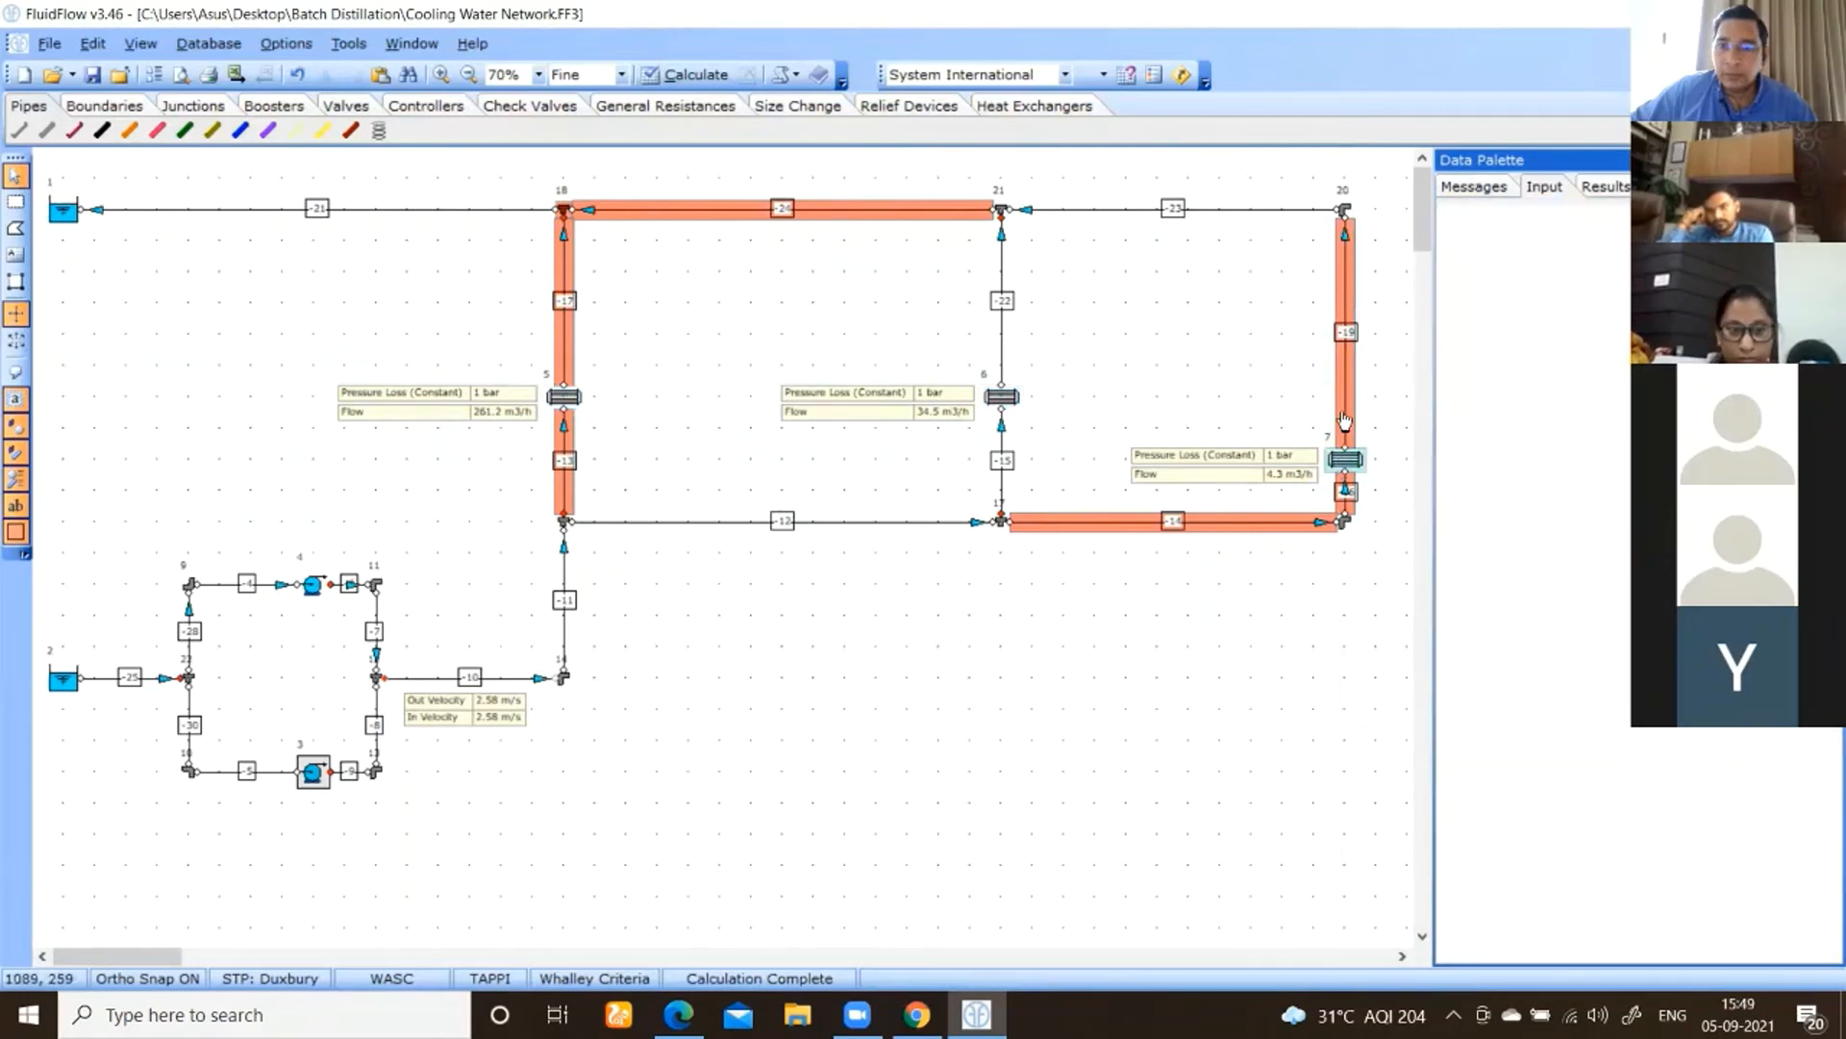
pyautogui.moveTo(1346, 452); pyautogui.dragTo(1357, 331)
pyautogui.click(1351, 332)
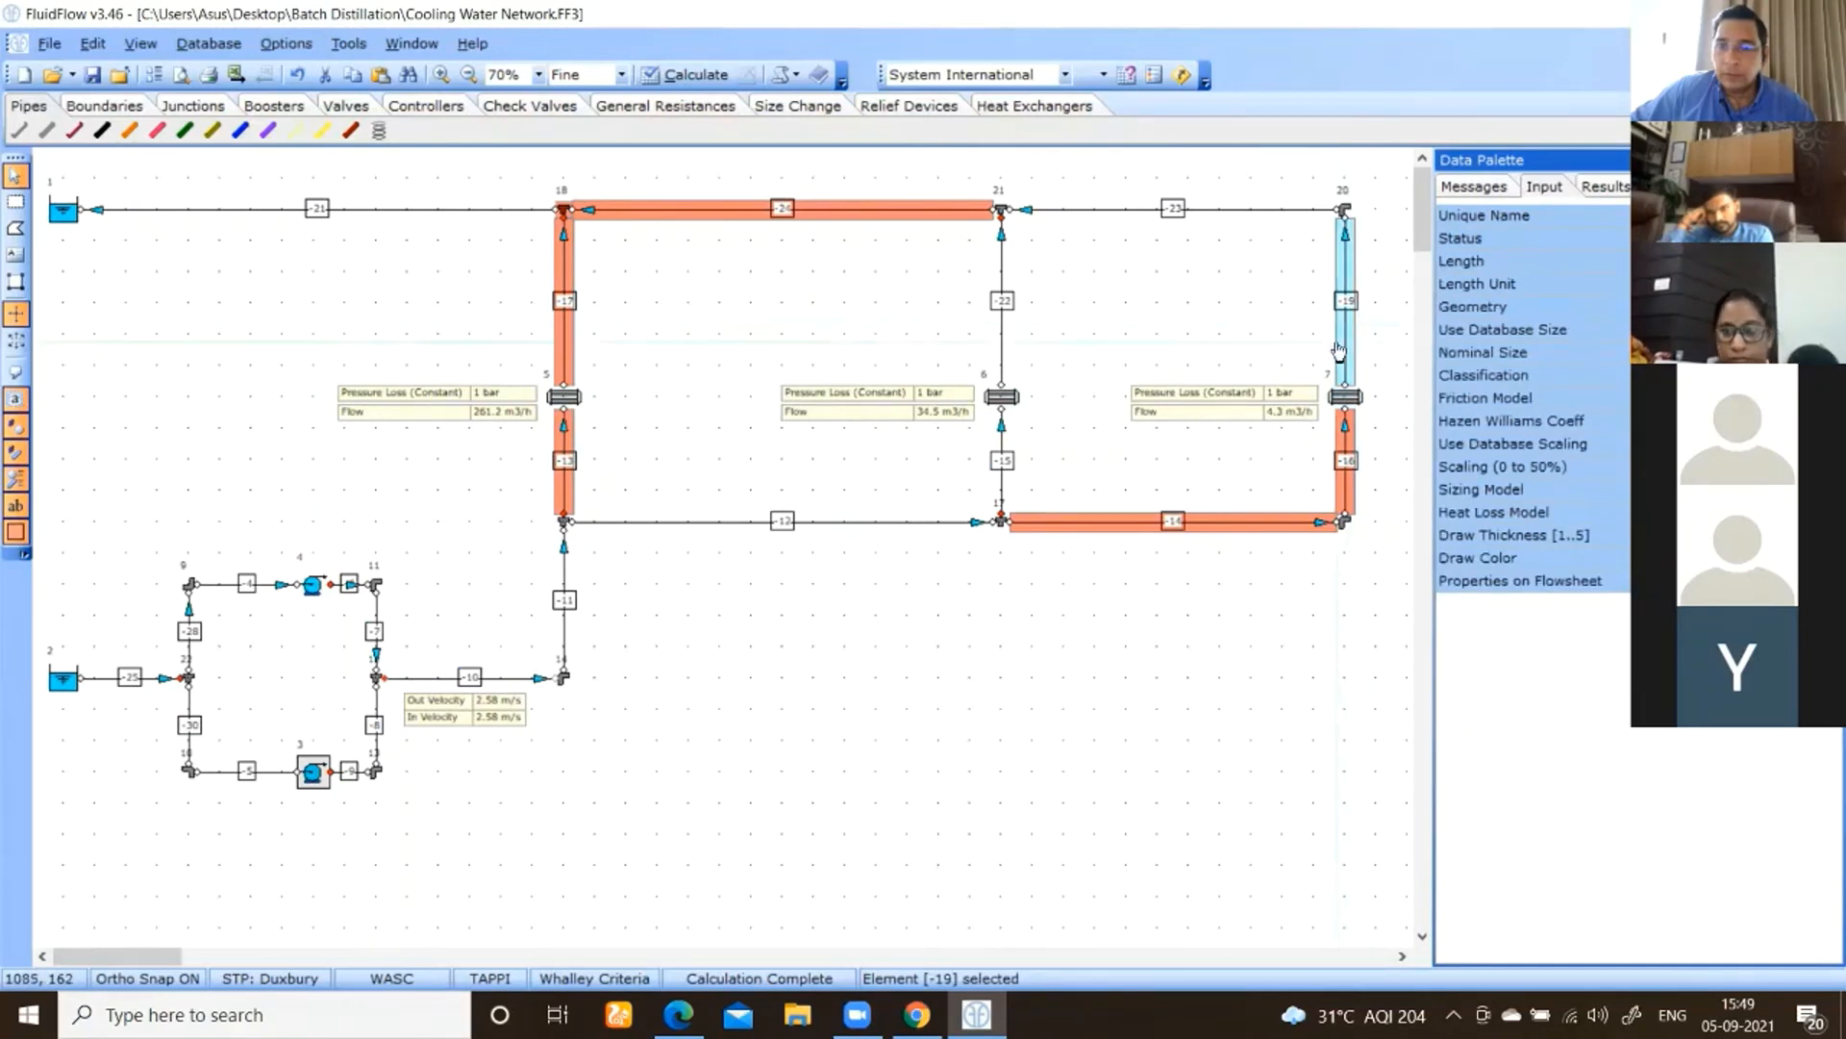
pyautogui.click(1352, 397)
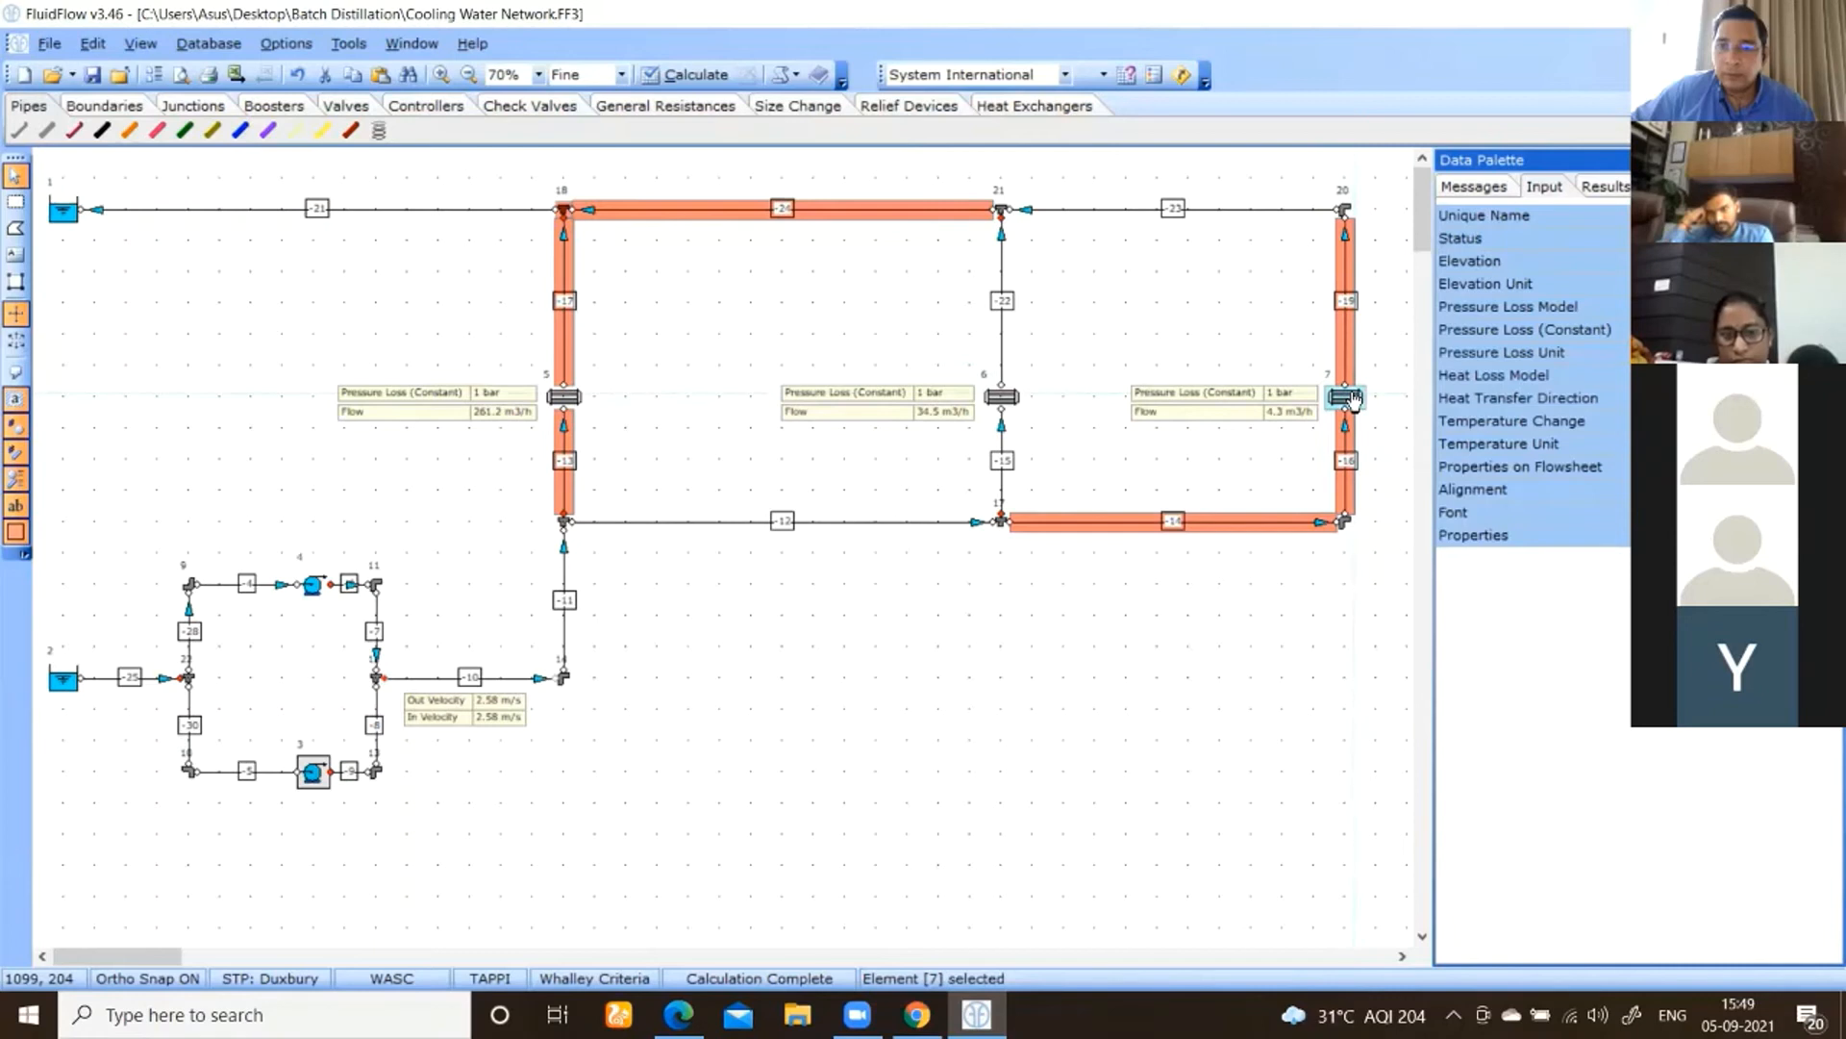
pyautogui.click(567, 397)
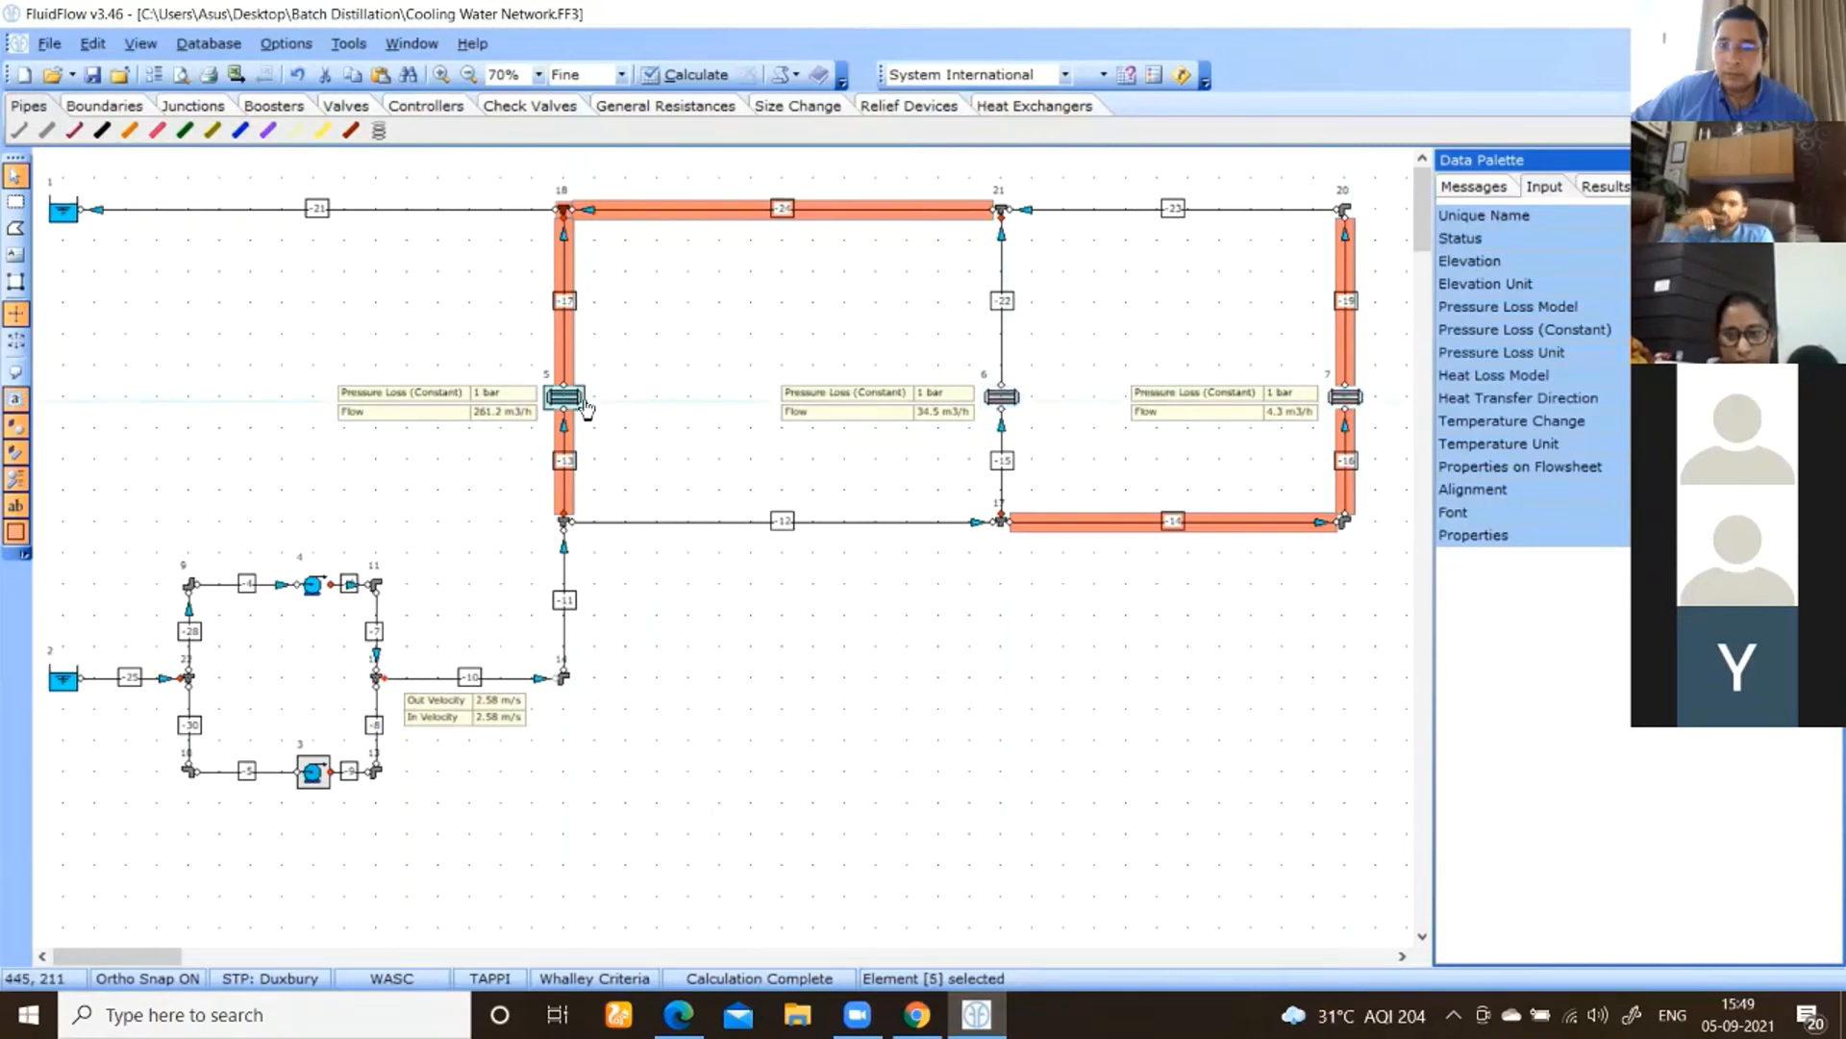
# - Set the dimension of pipe -24 between tees 18 and 21 to 8 inch, Schedule 40
pyautogui.click(764, 209)
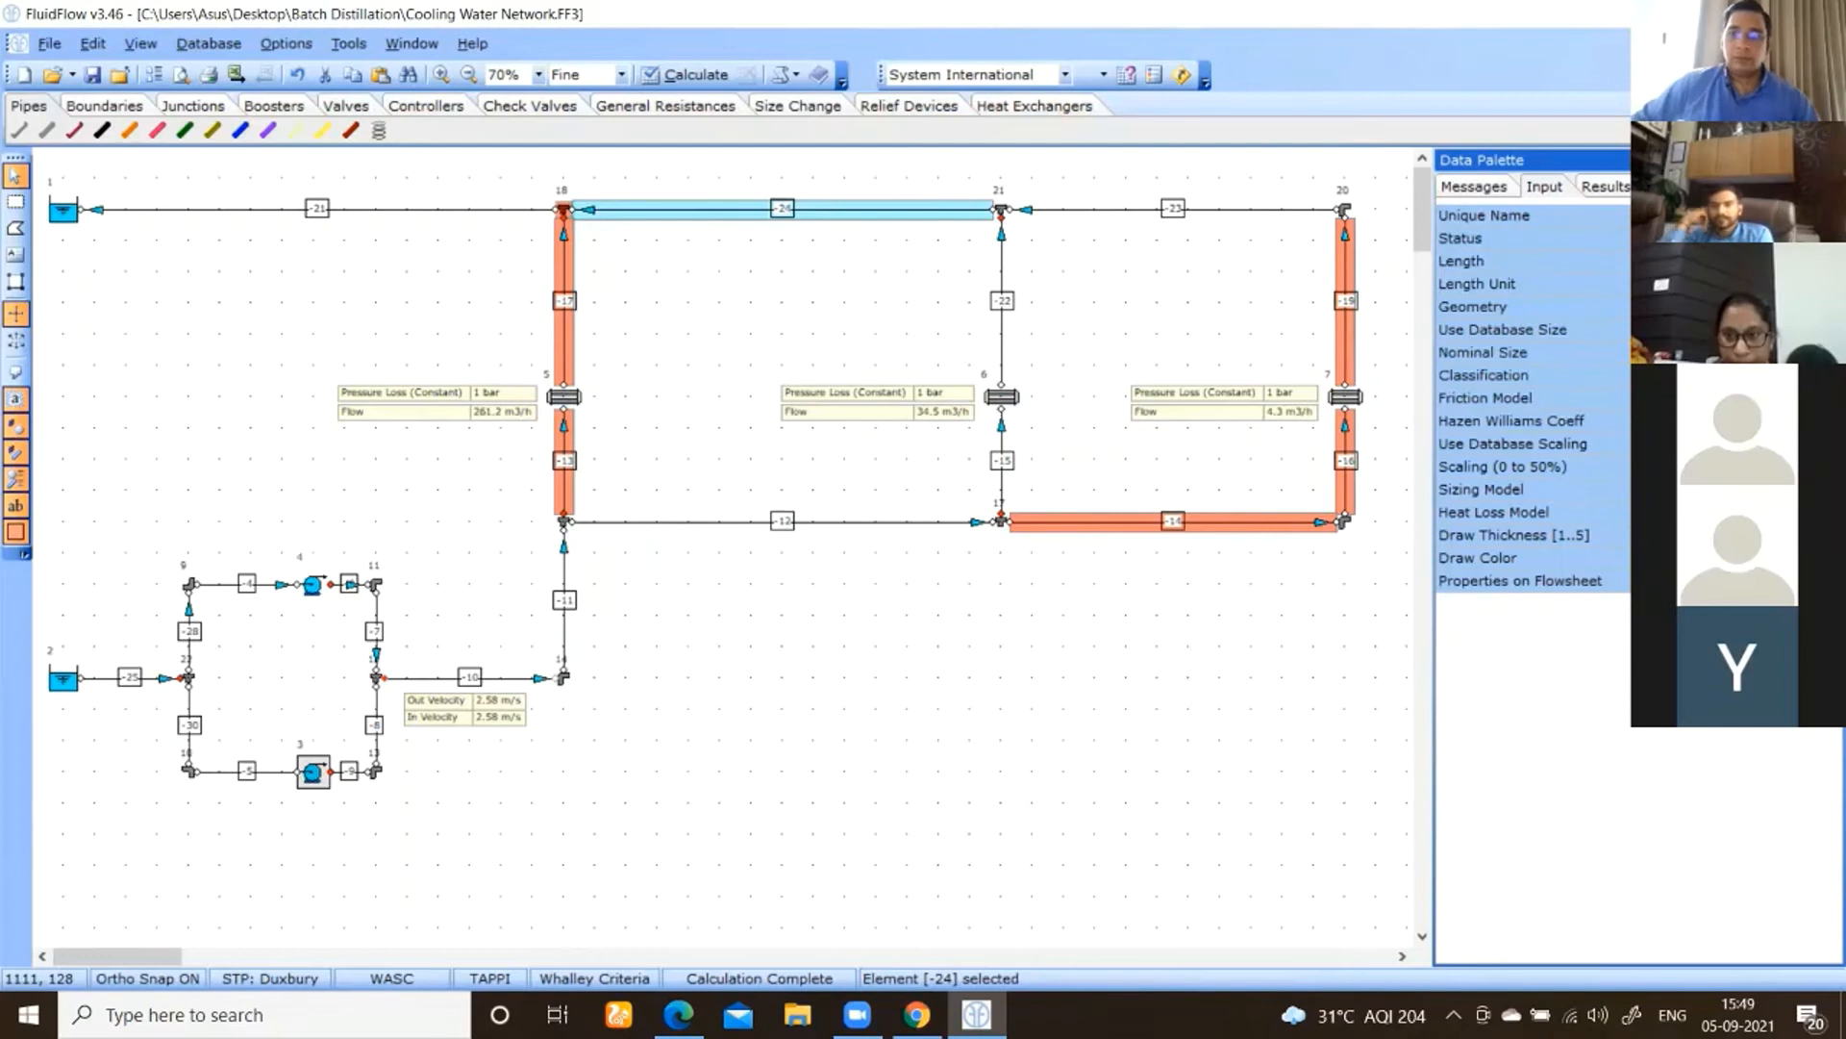
pyautogui.click(1831, 352)
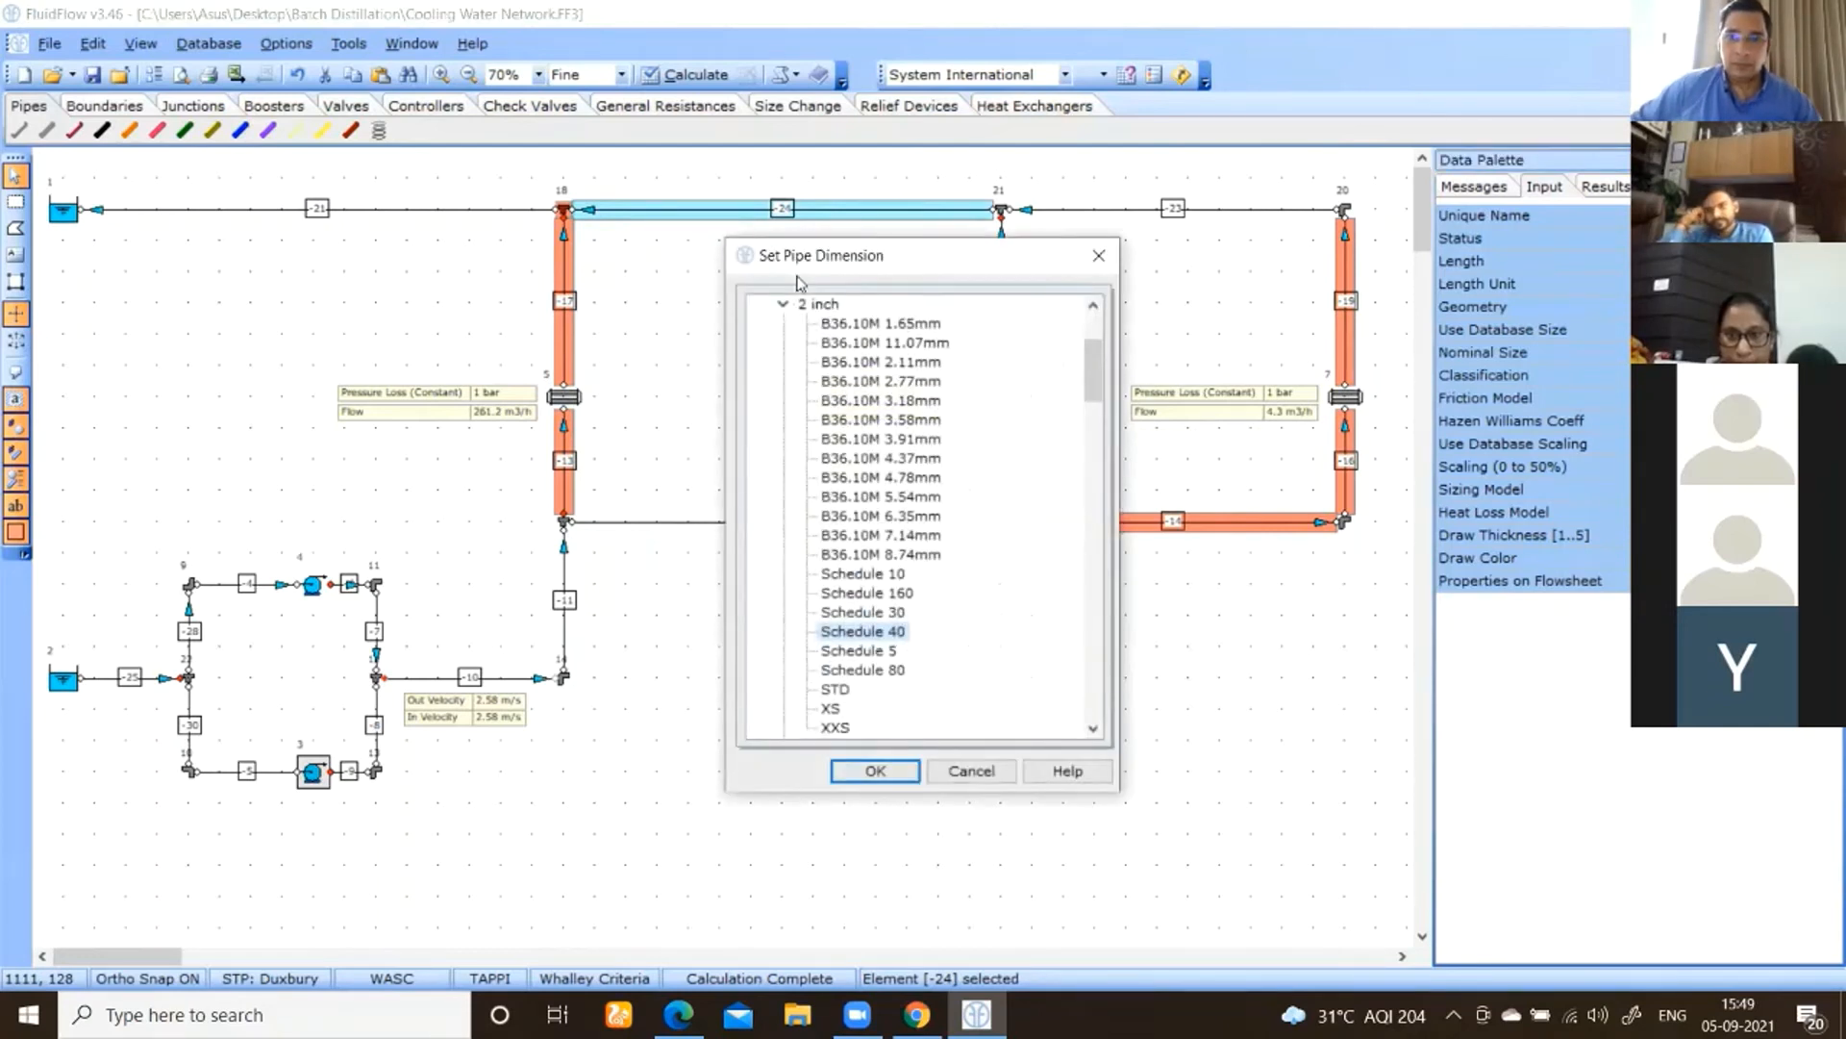
pyautogui.click(784, 306)
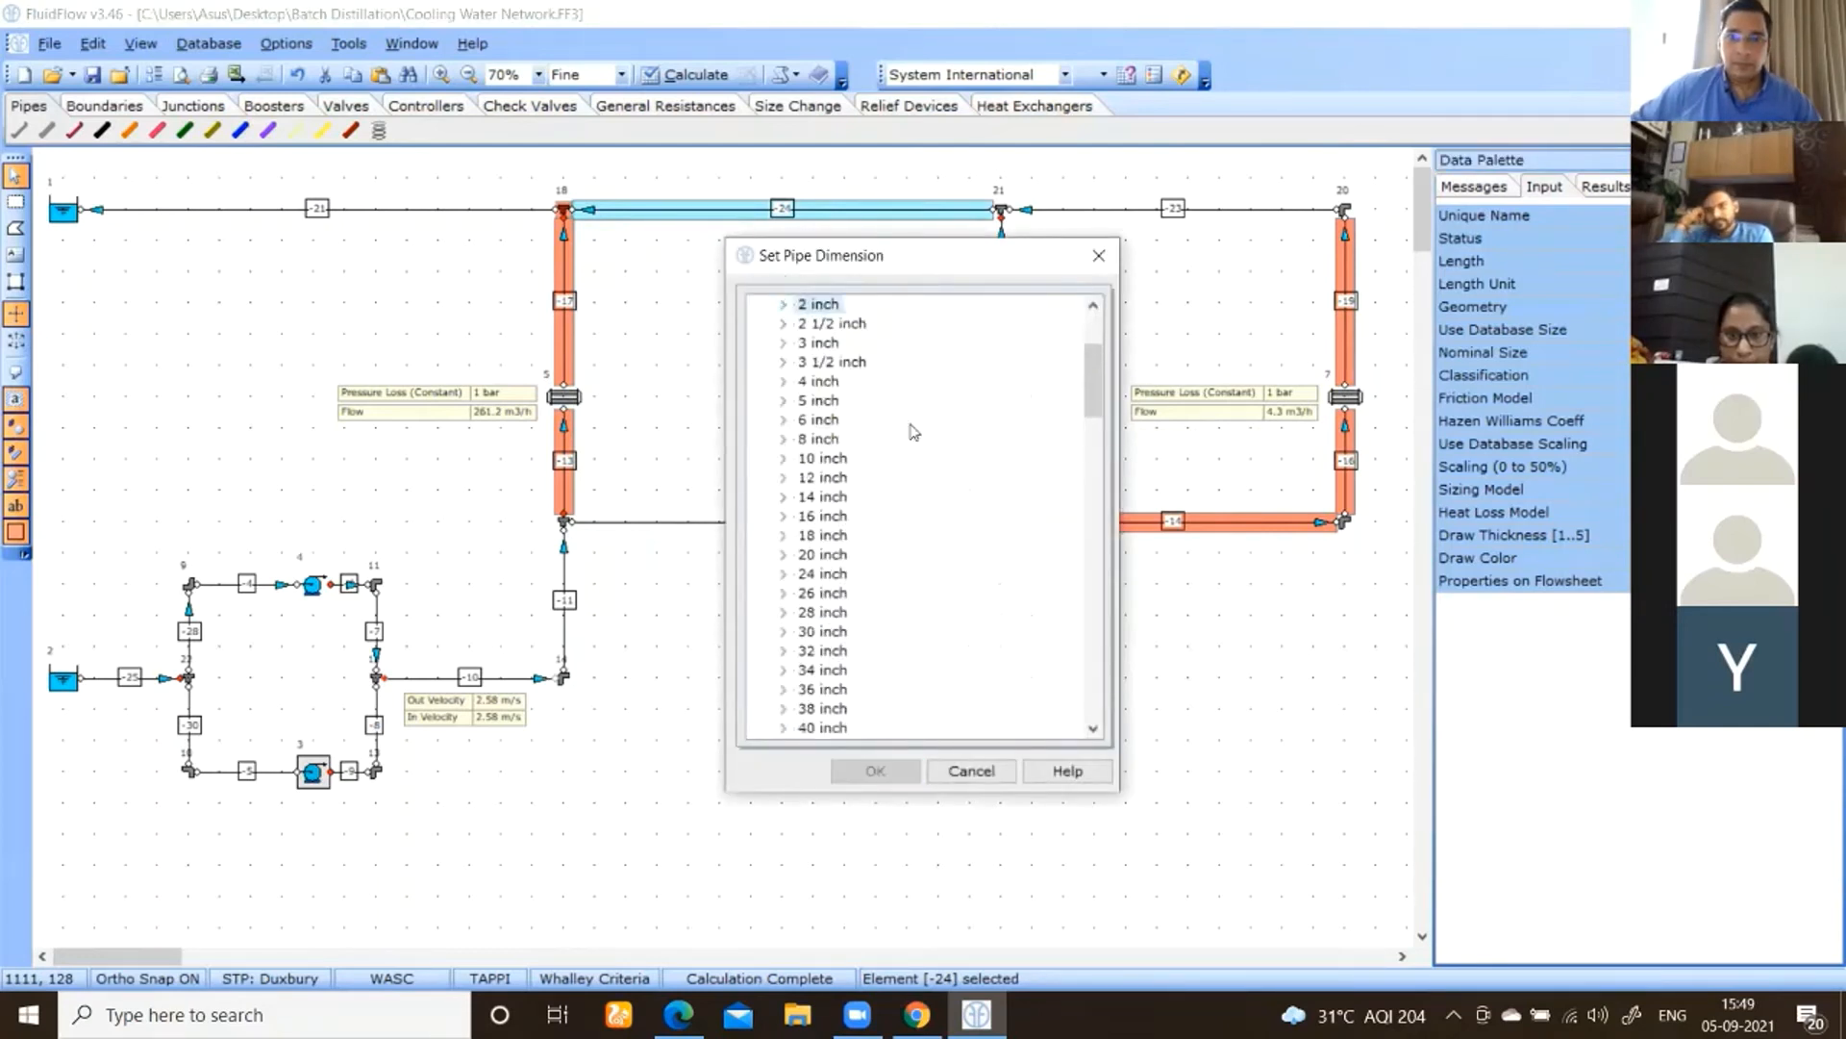
pyautogui.click(786, 440)
pyautogui.scroll(-4, 942, 462)
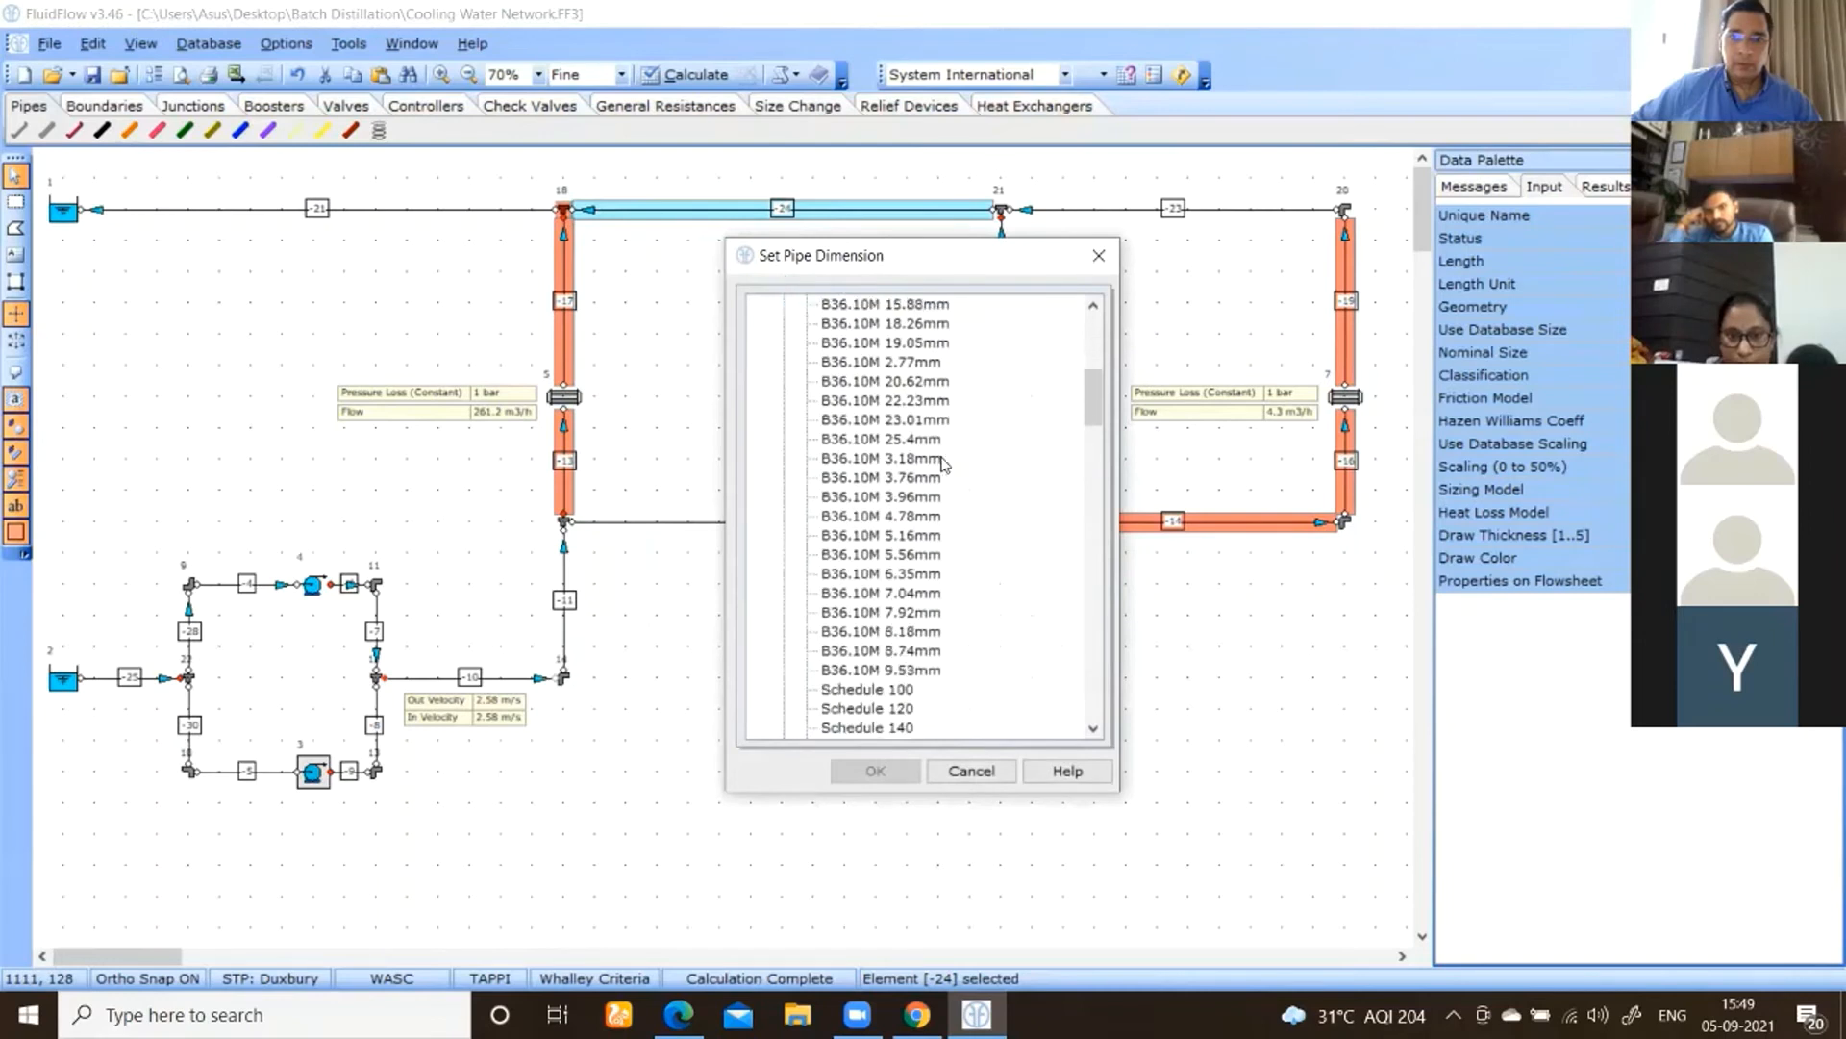
pyautogui.click(899, 691)
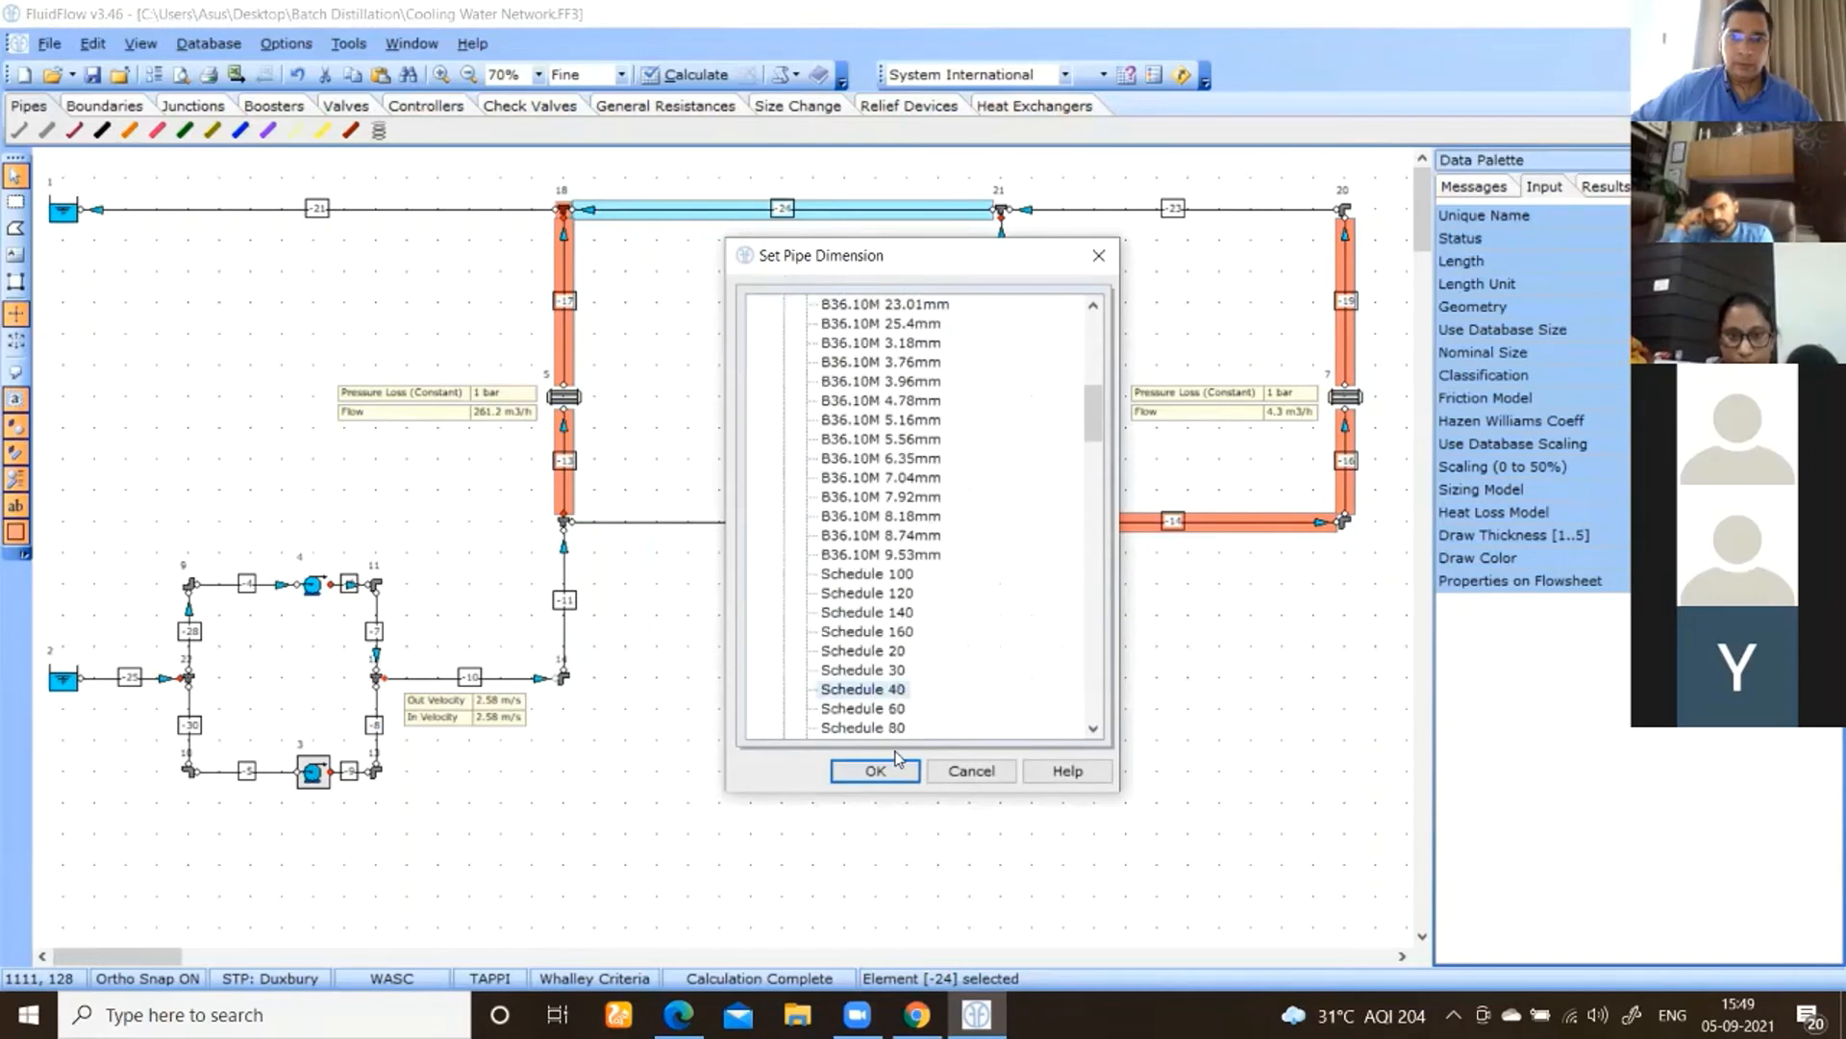
pyautogui.click(873, 770)
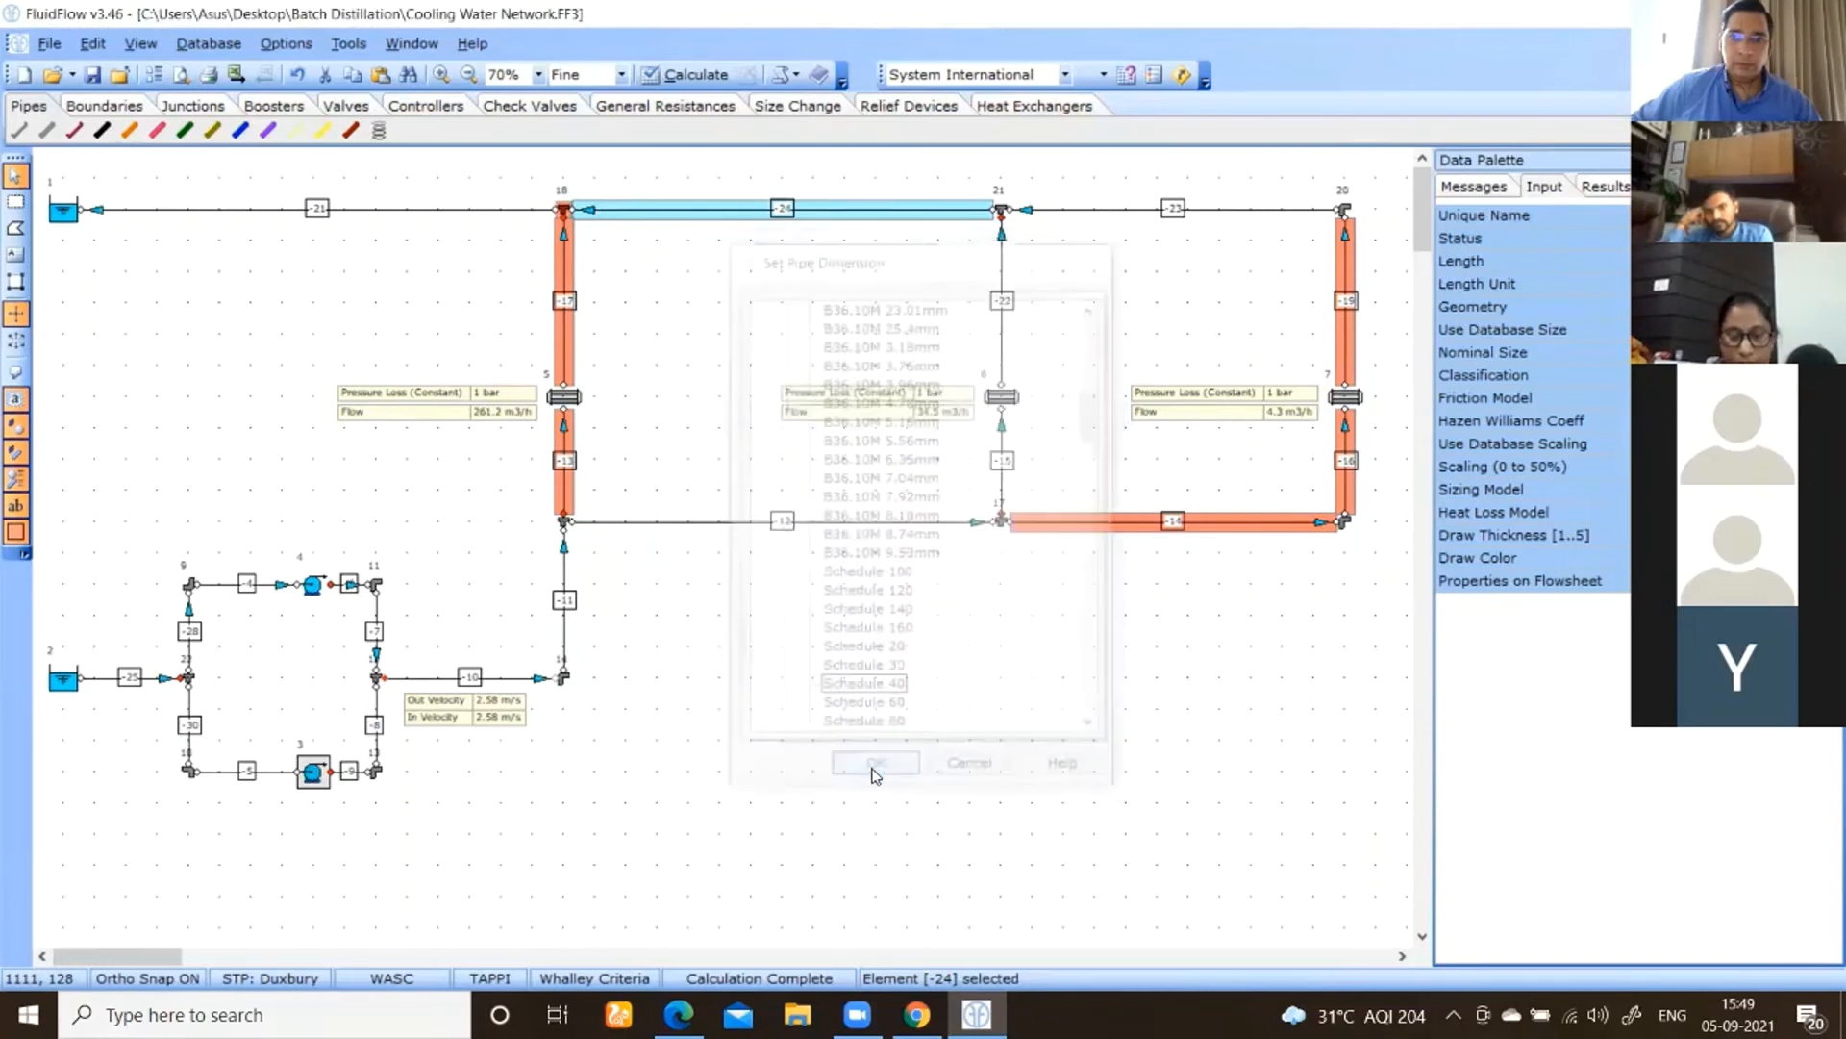
# - Set the dimension of pipe -23 between tee 21 and elbow 20 to 8 inch, Schedule 40
pyautogui.click(1125, 209)
pyautogui.click(1731, 353)
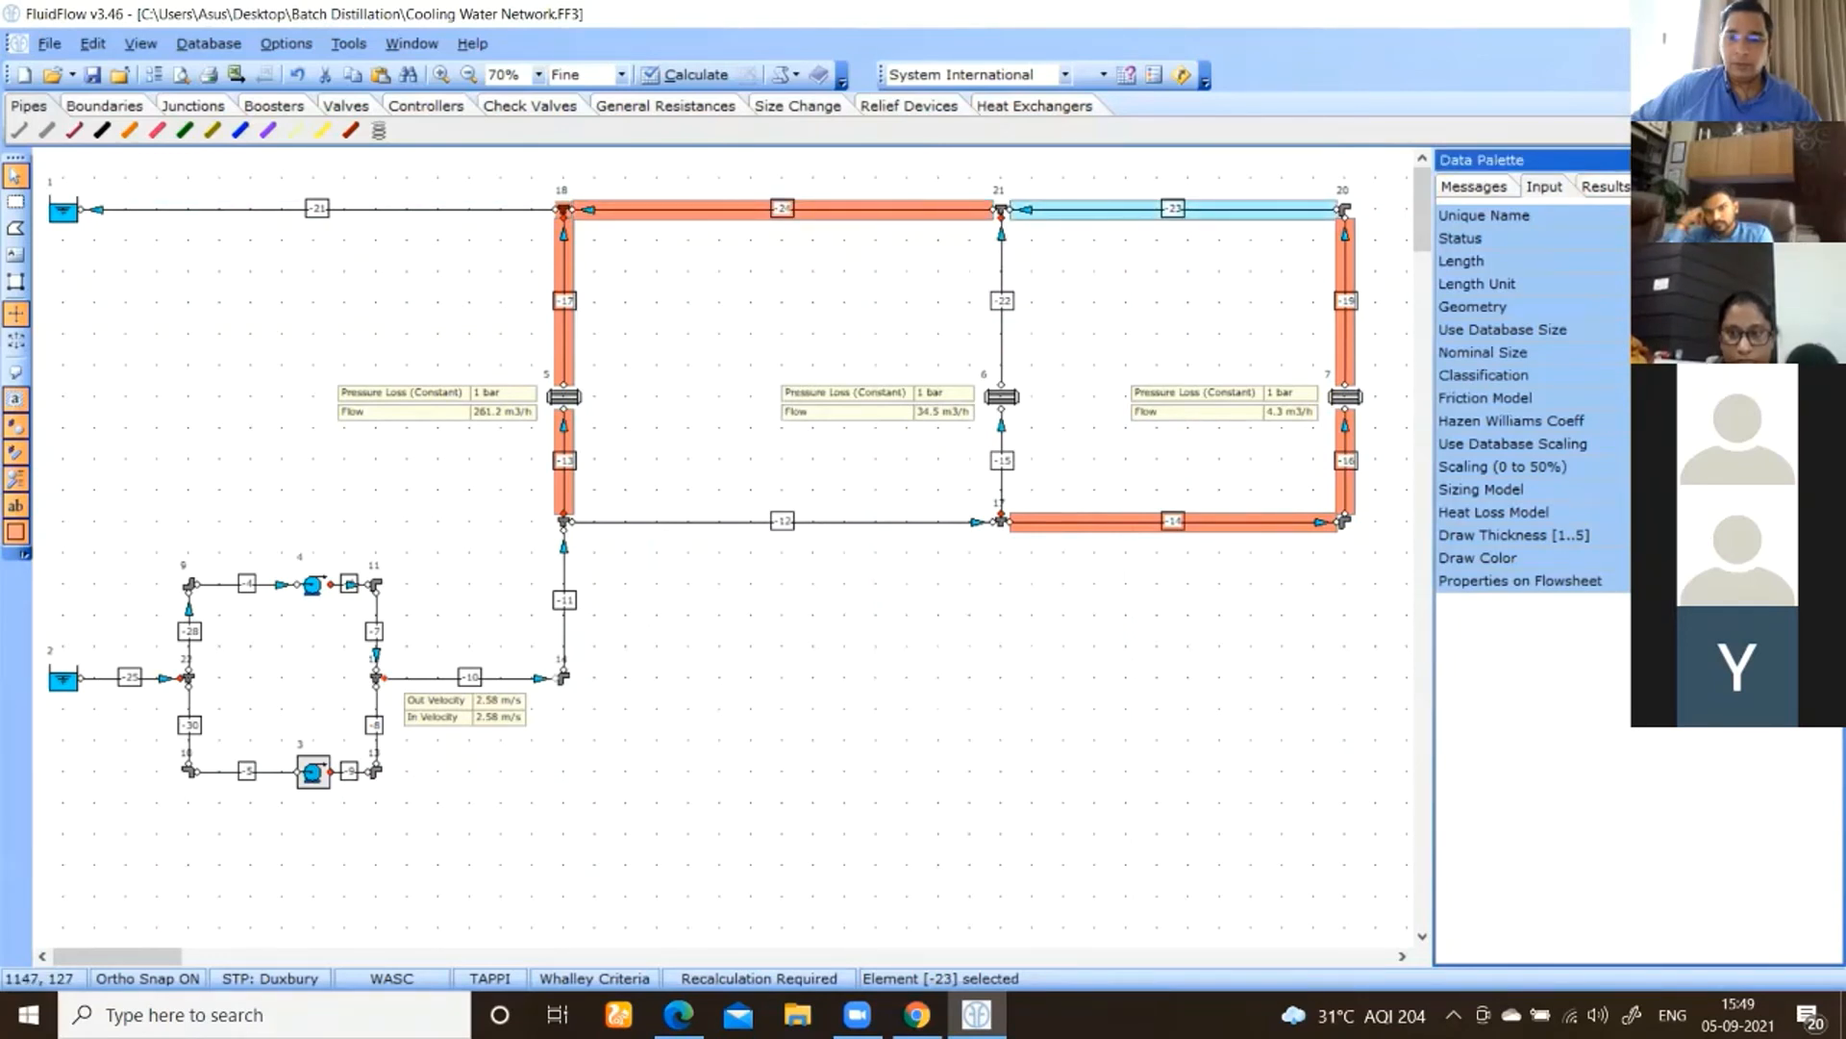
pyautogui.click(1831, 353)
pyautogui.scroll(-5, 918, 476)
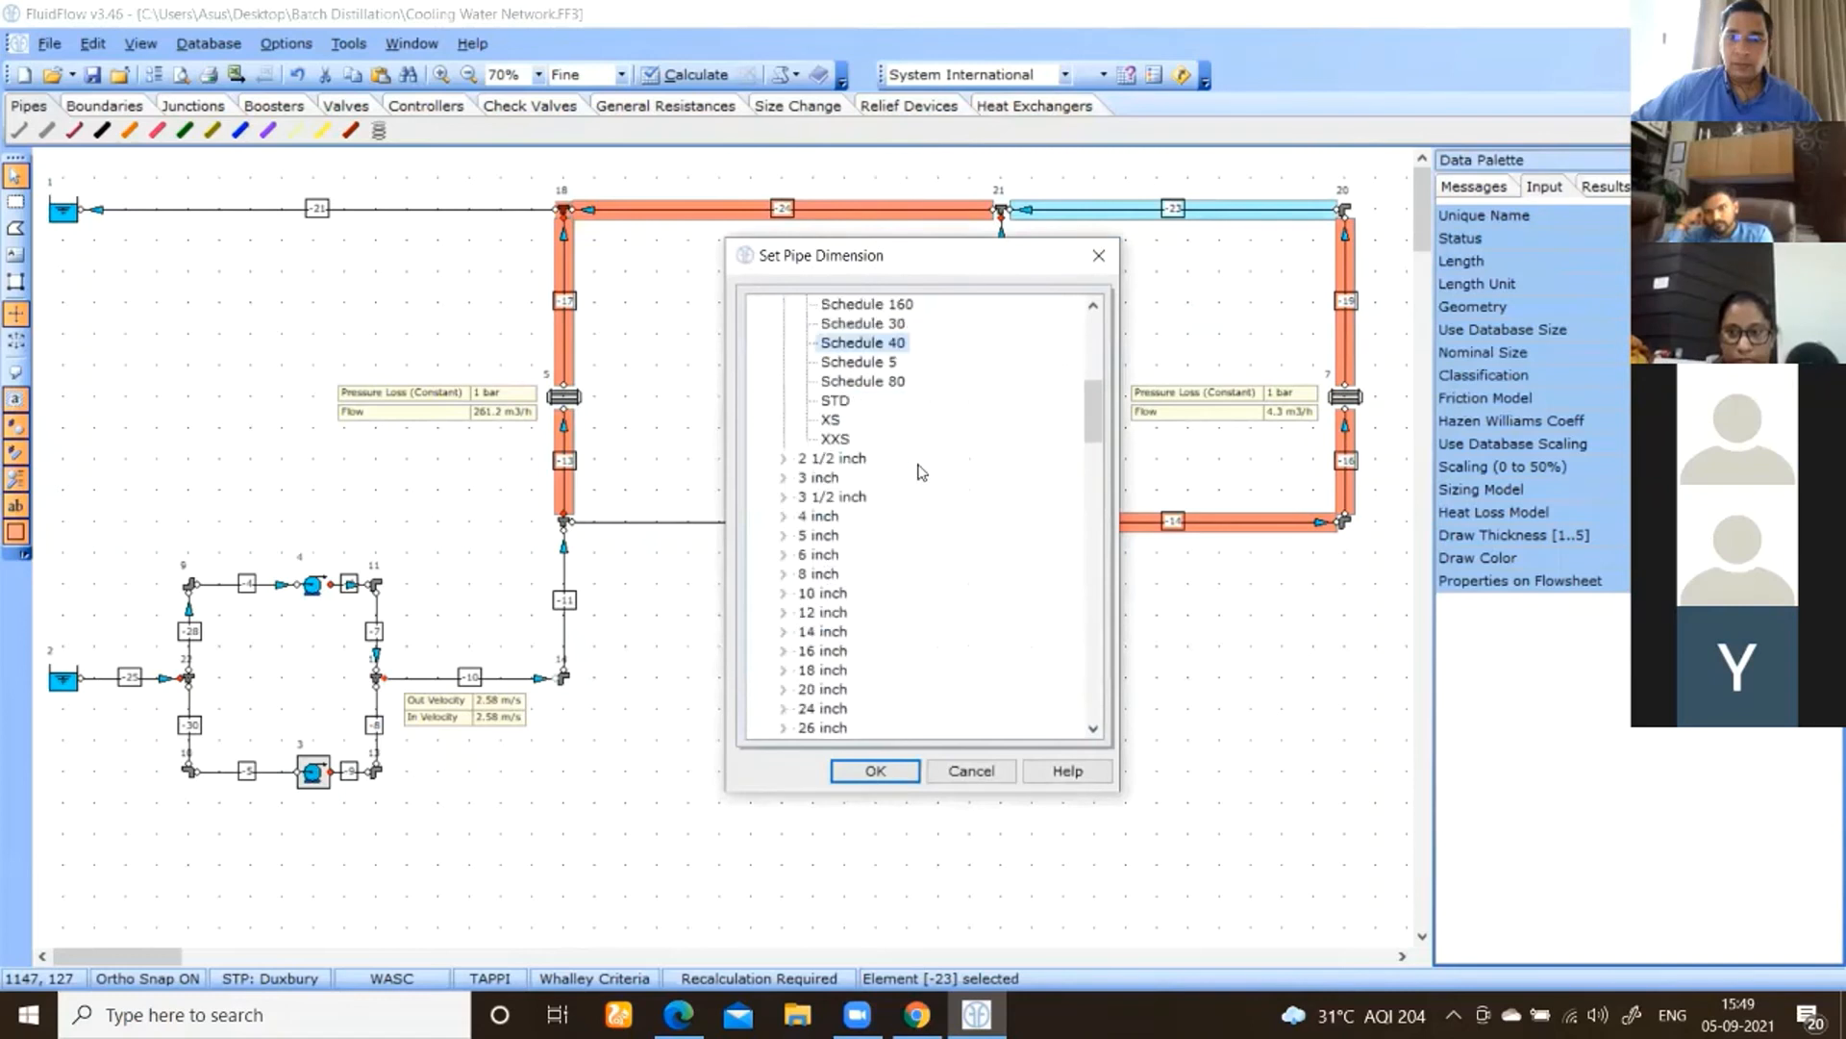
pyautogui.click(783, 574)
pyautogui.scroll(-3, 822, 562)
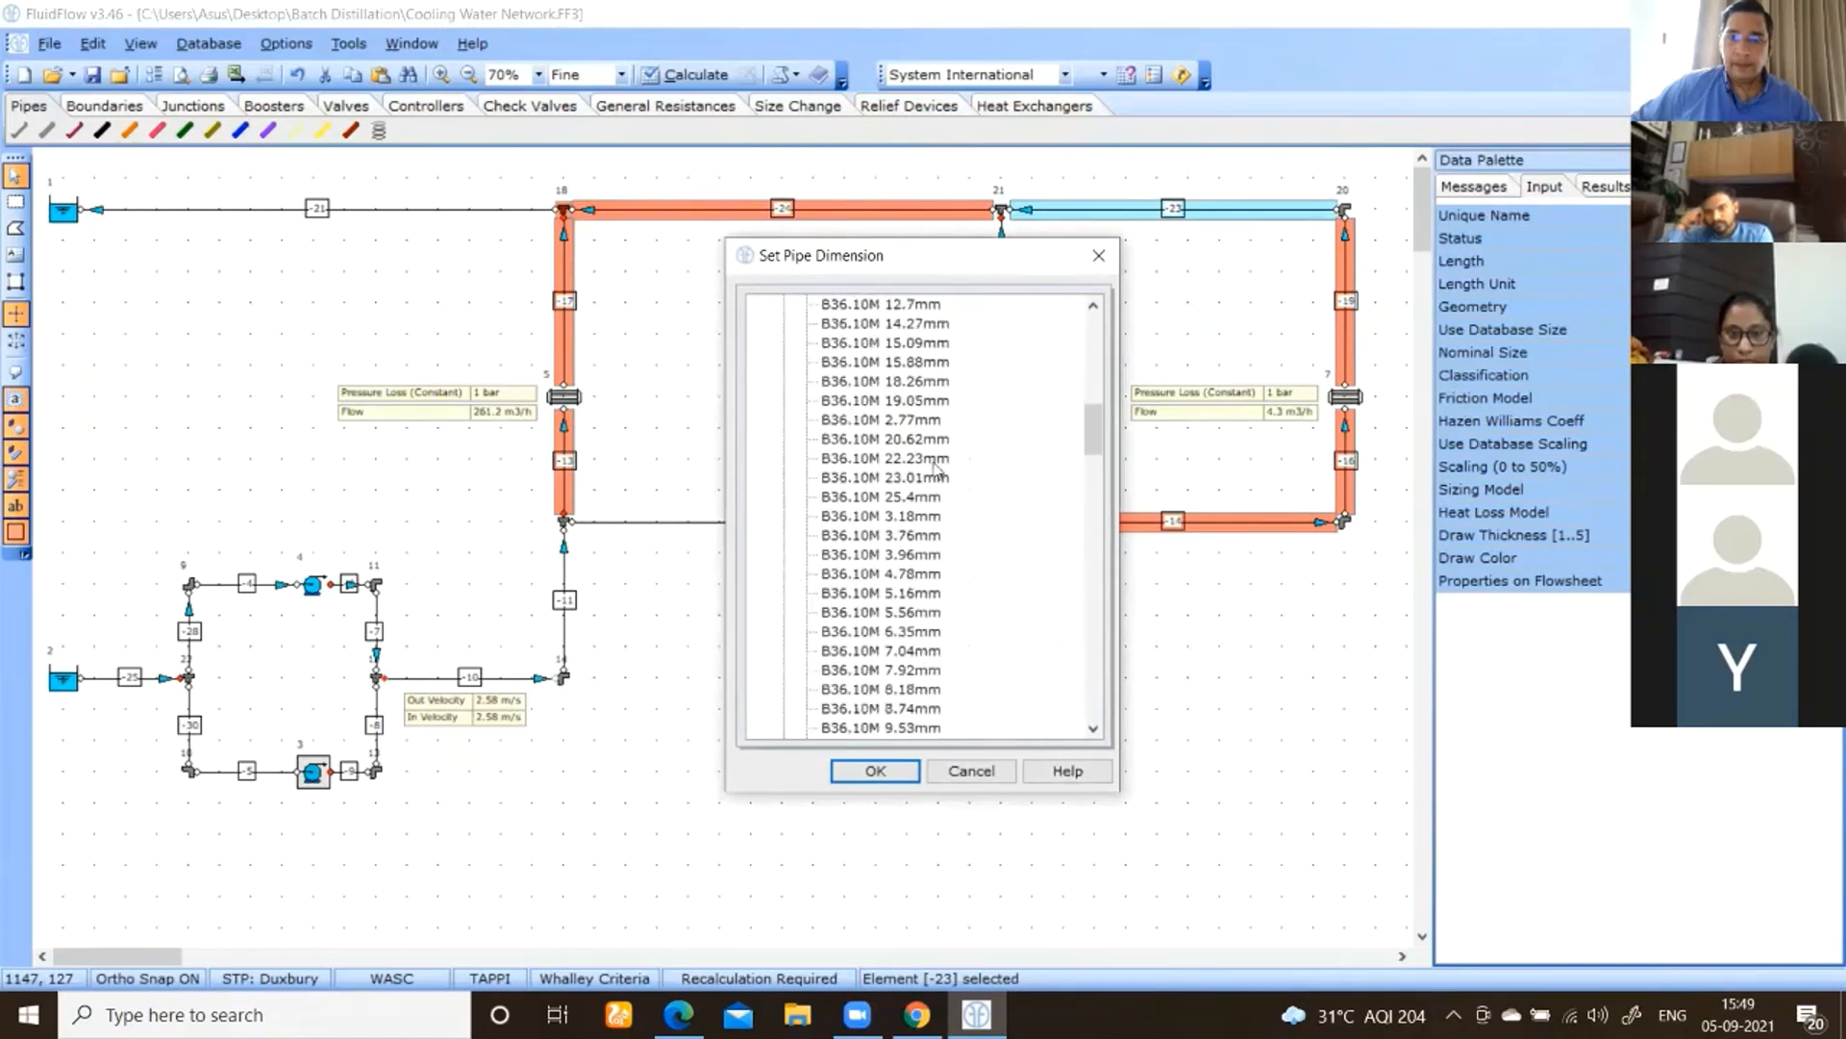
pyautogui.click(897, 690)
pyautogui.click(899, 770)
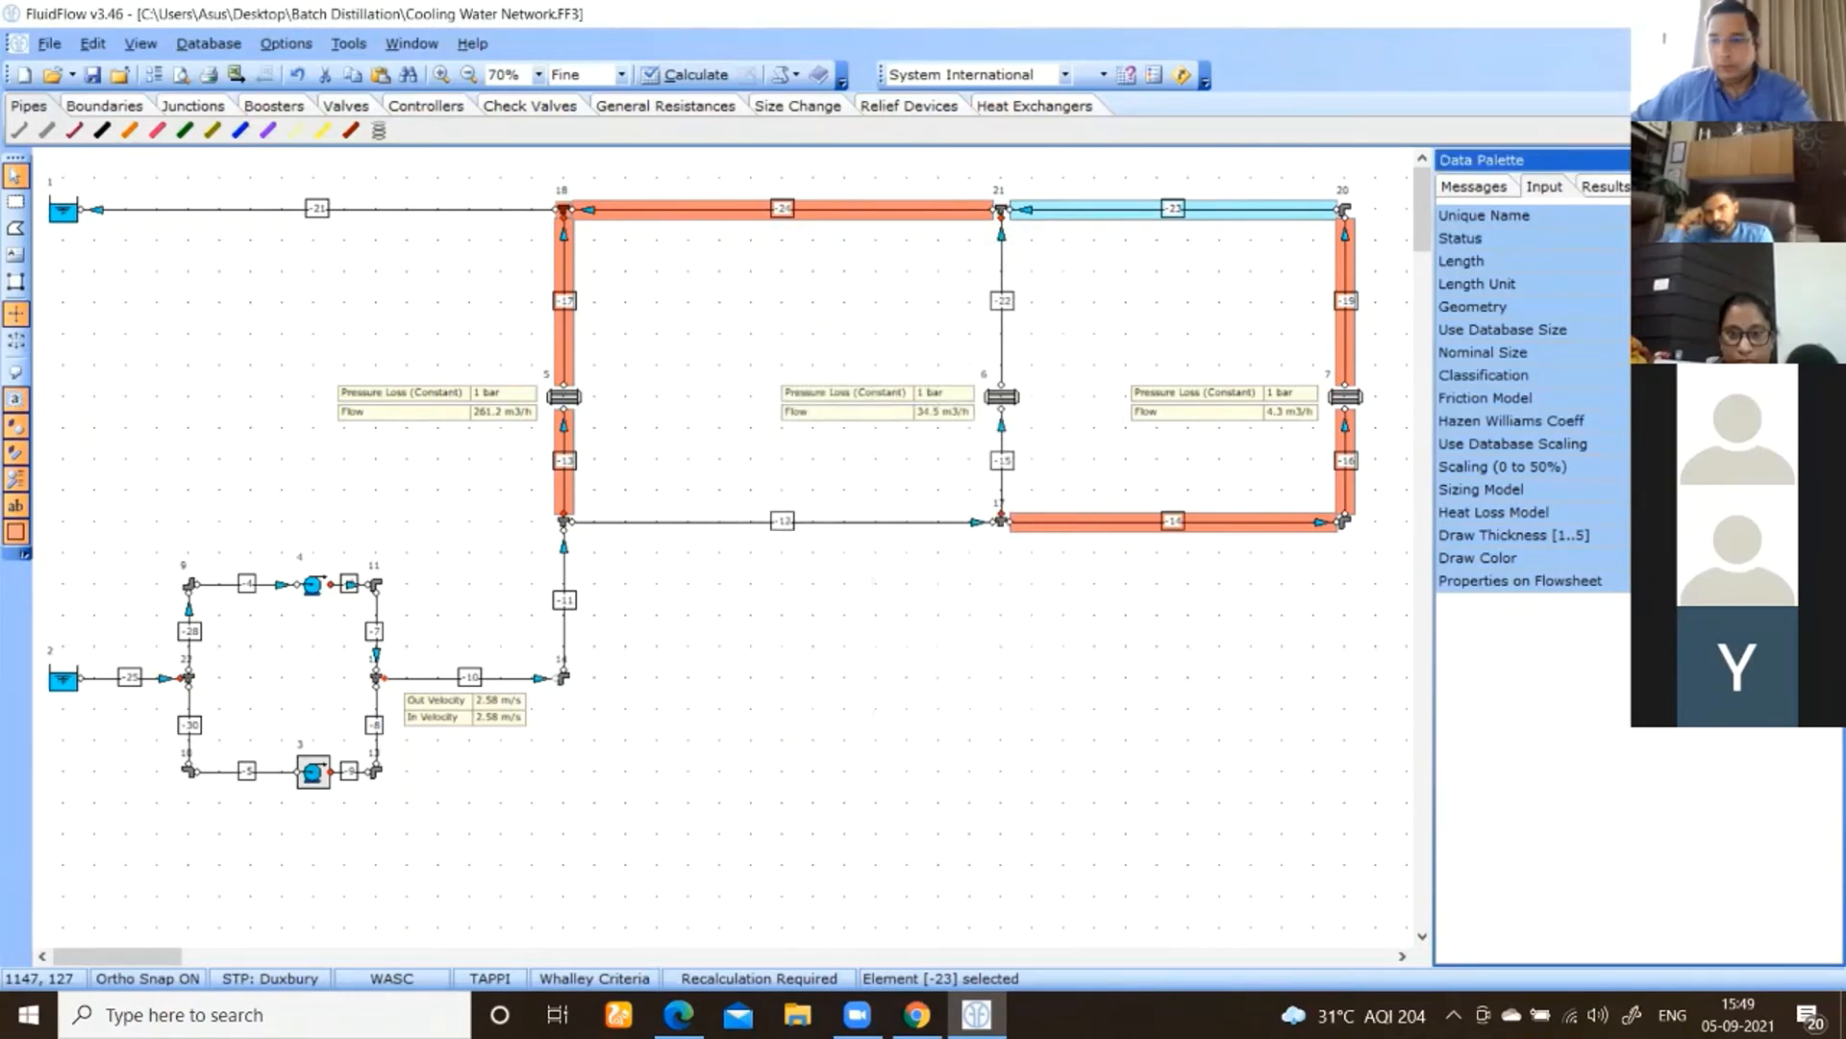
# - Check the inputs of pipes -24 and -21 and view the pop-up data of pipe -21, both reservoirs and pump 4
pyautogui.click(933, 219)
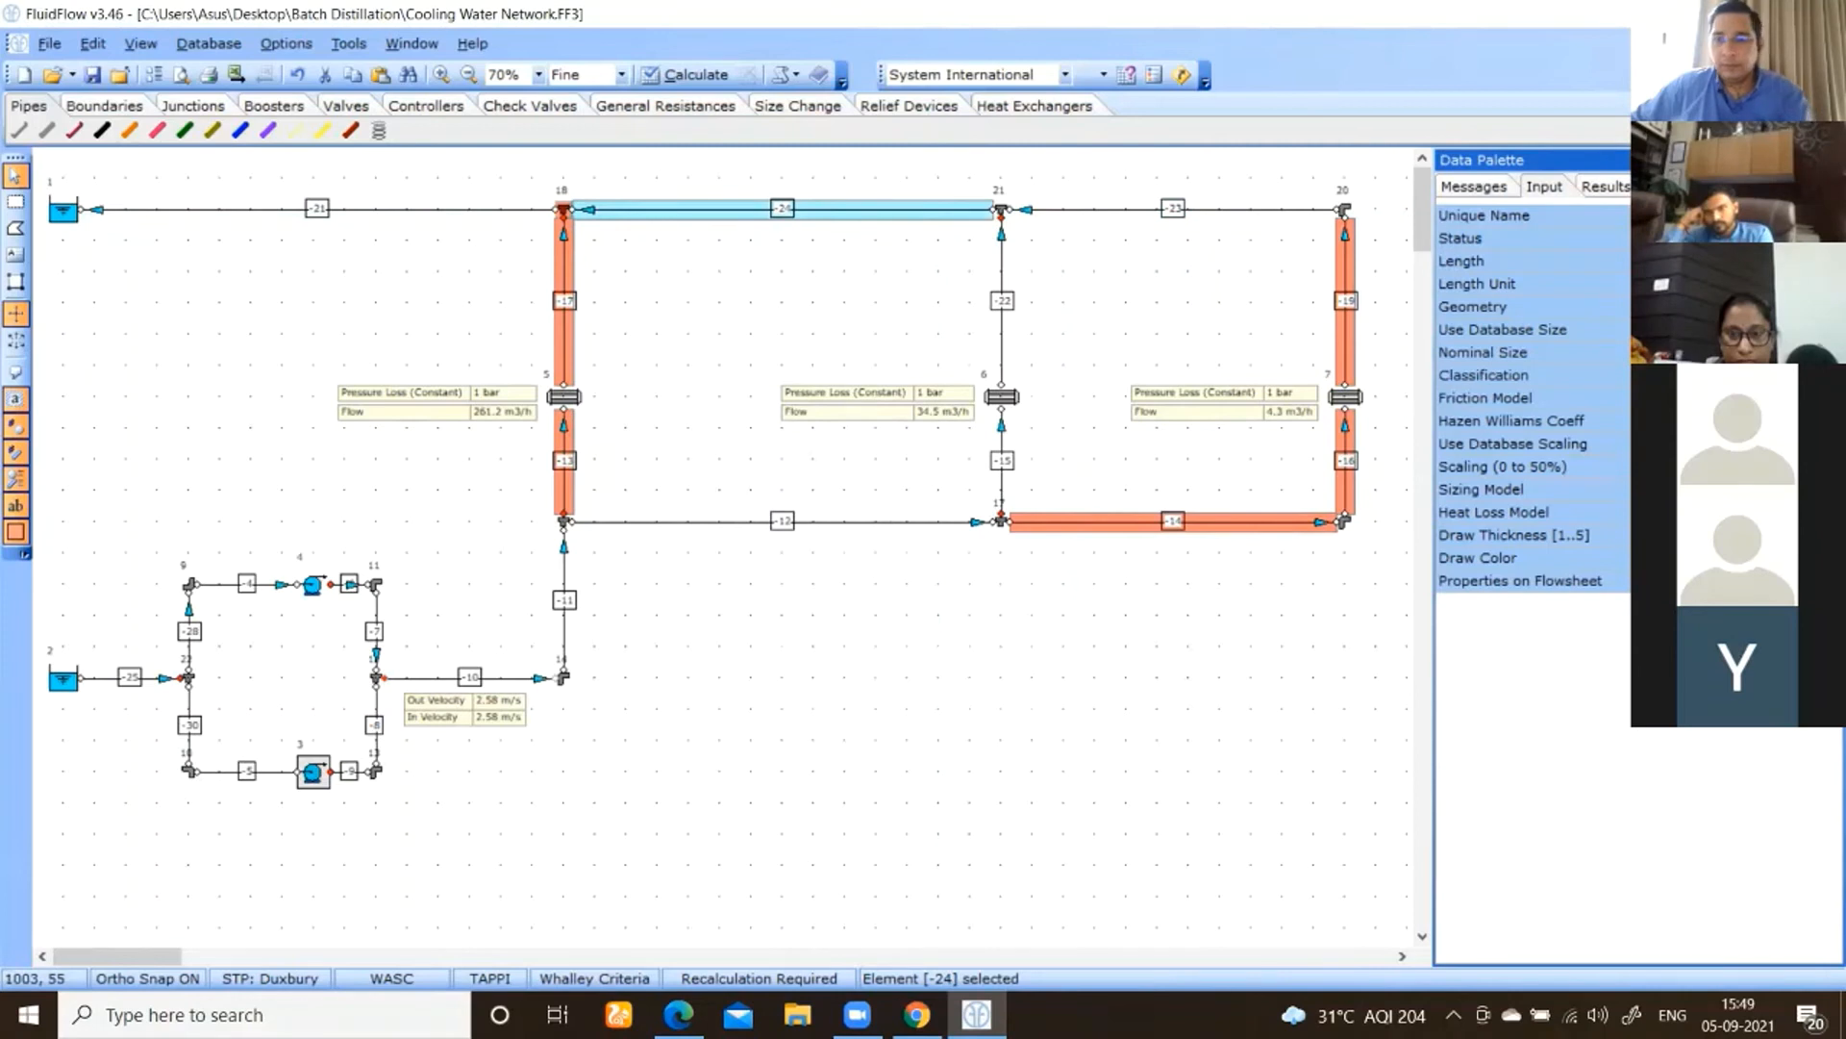
pyautogui.click(423, 218)
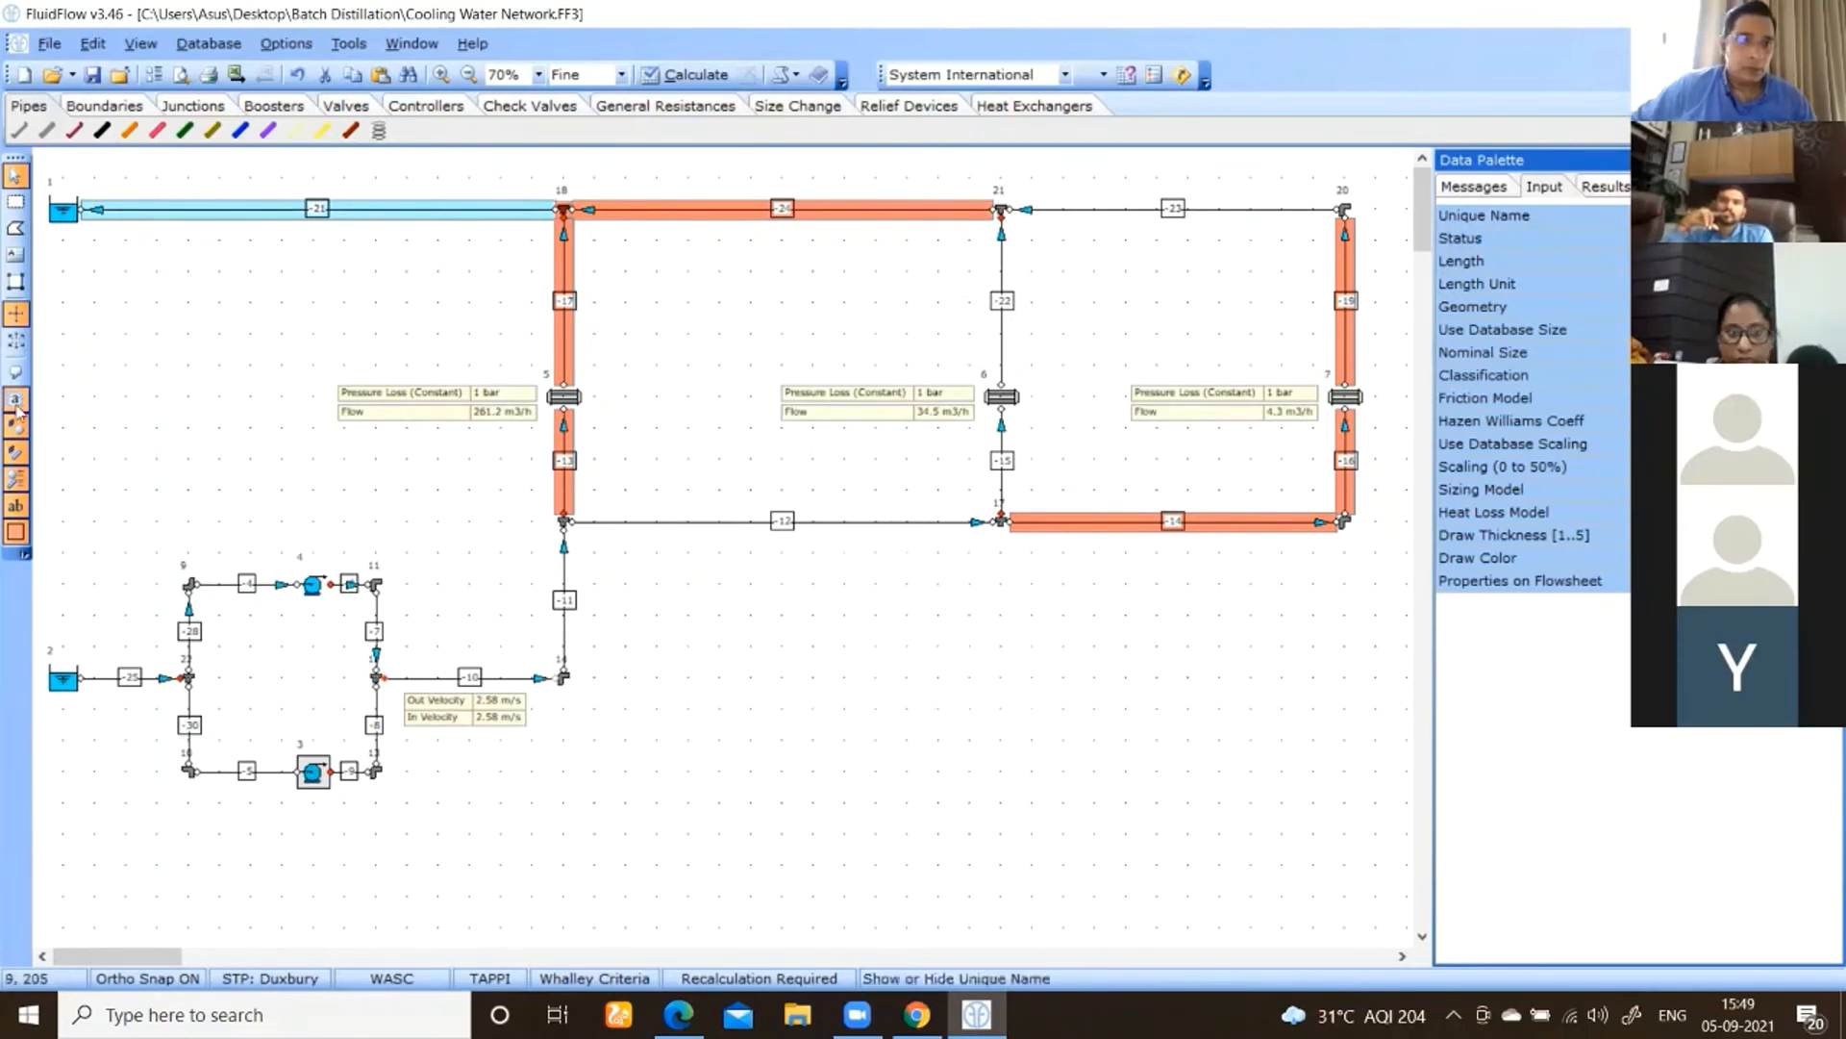
pyautogui.click(67, 388)
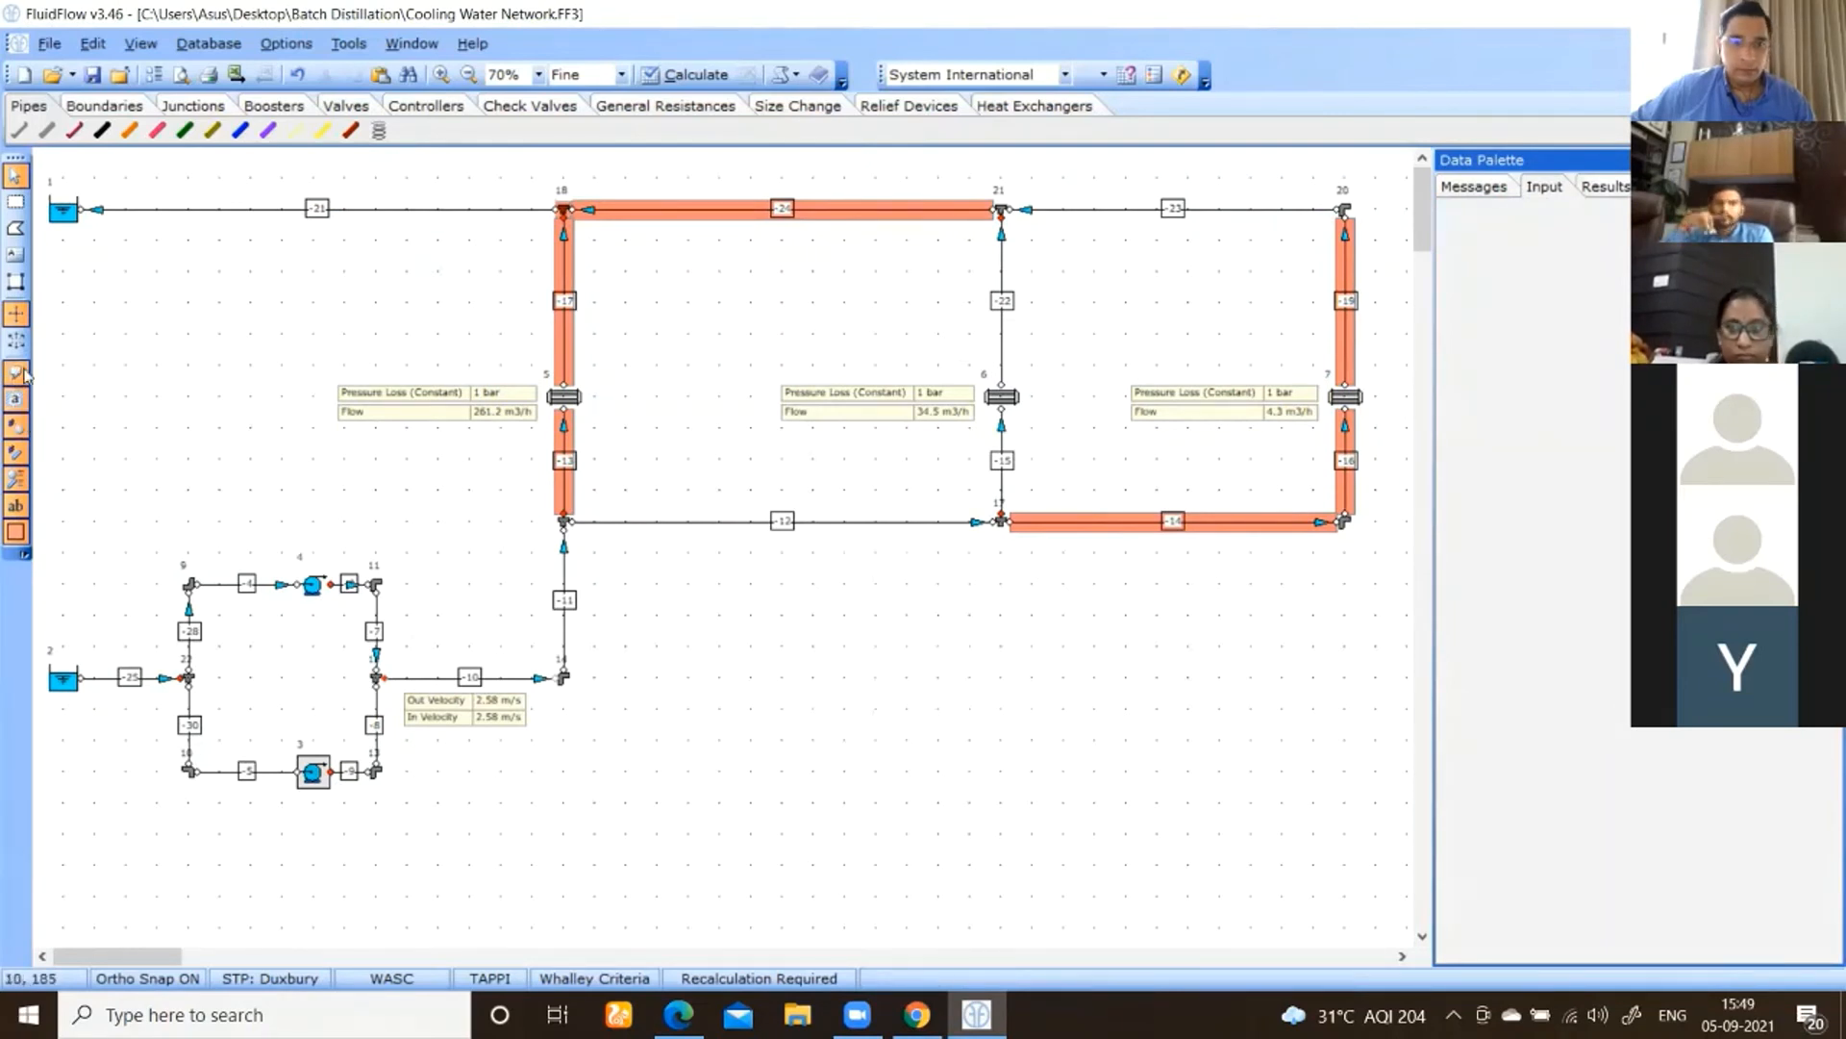
pyautogui.moveTo(222, 217)
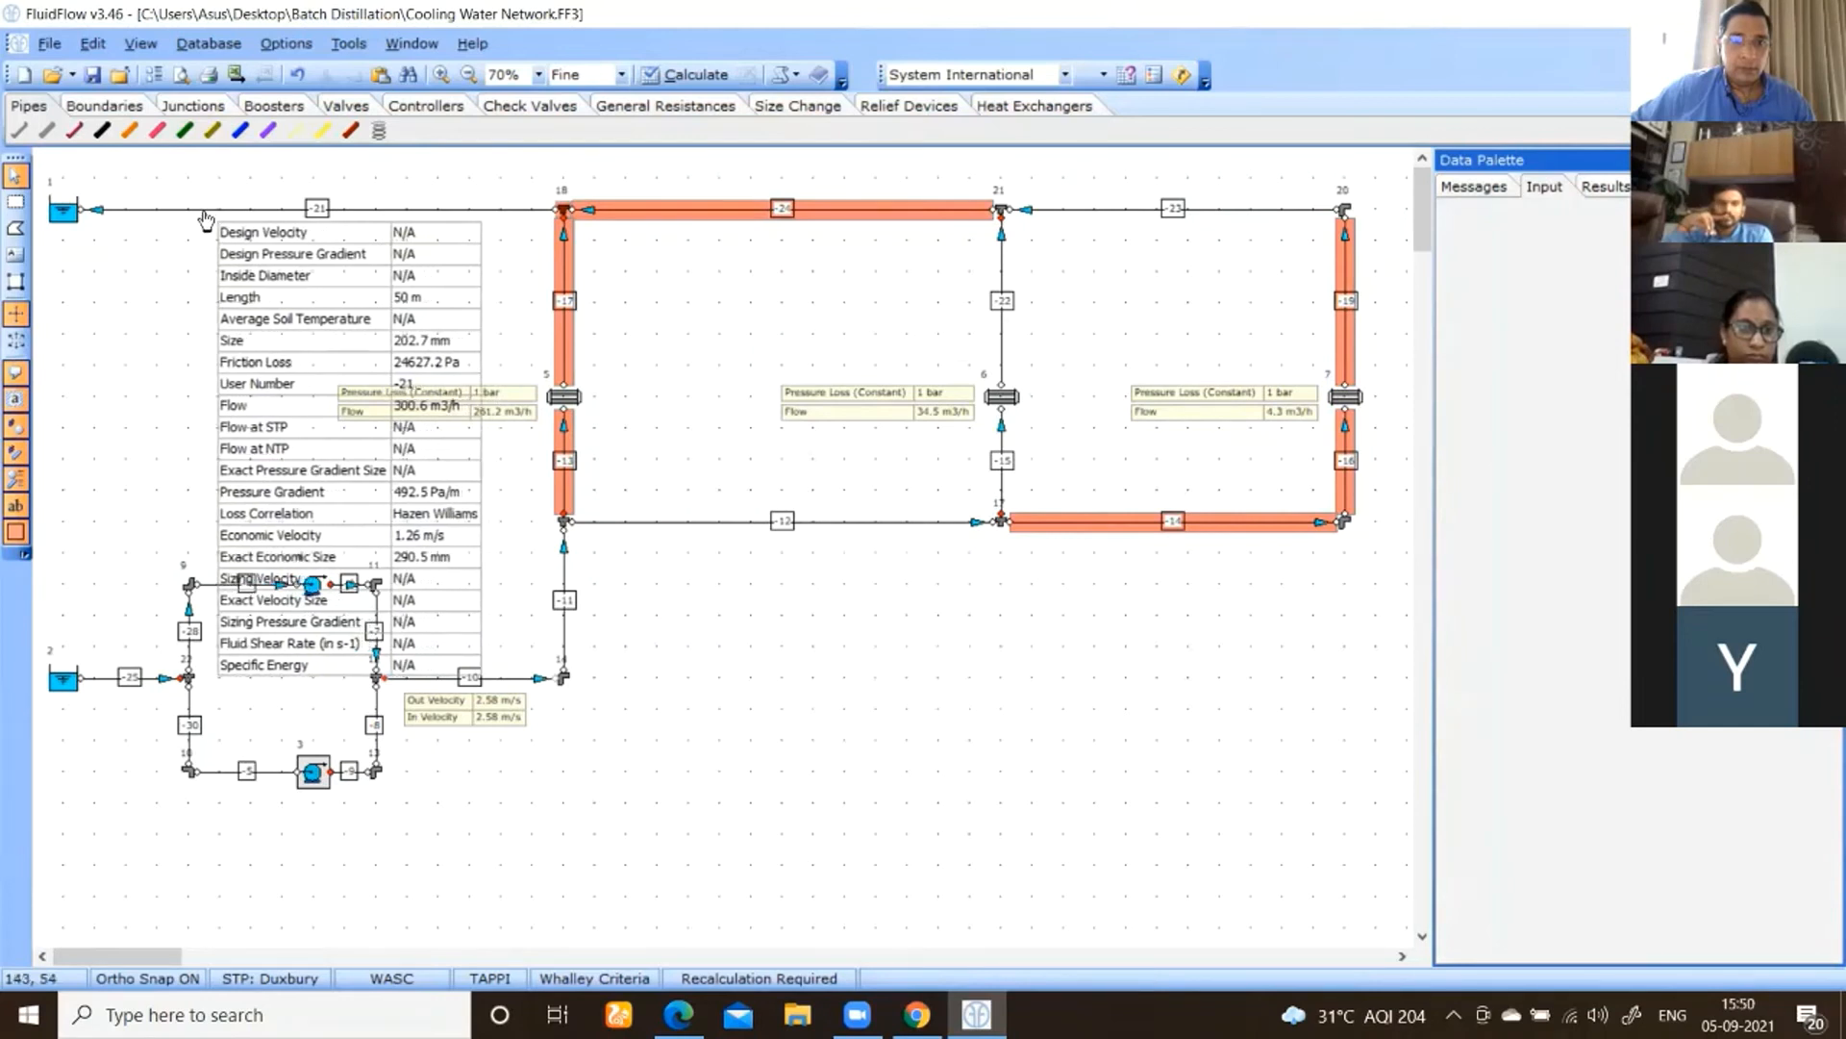
pyautogui.moveTo(60, 214)
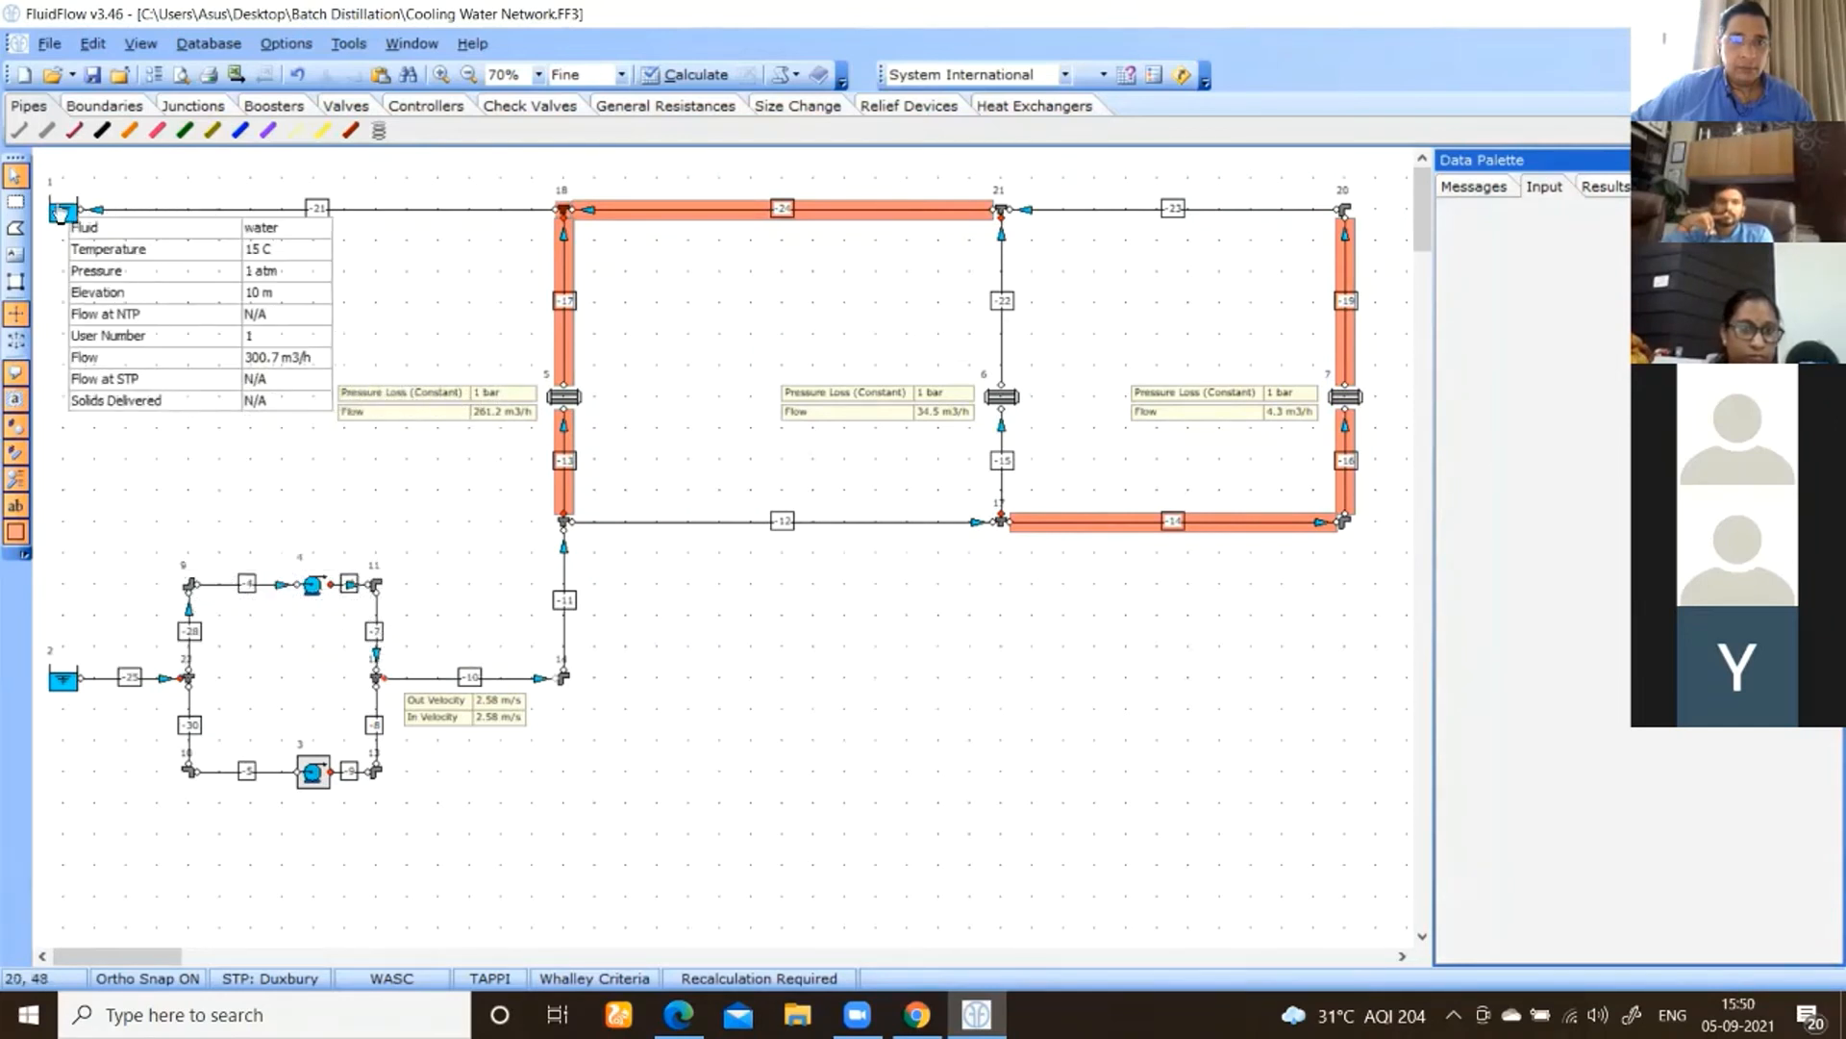
pyautogui.moveTo(61, 683)
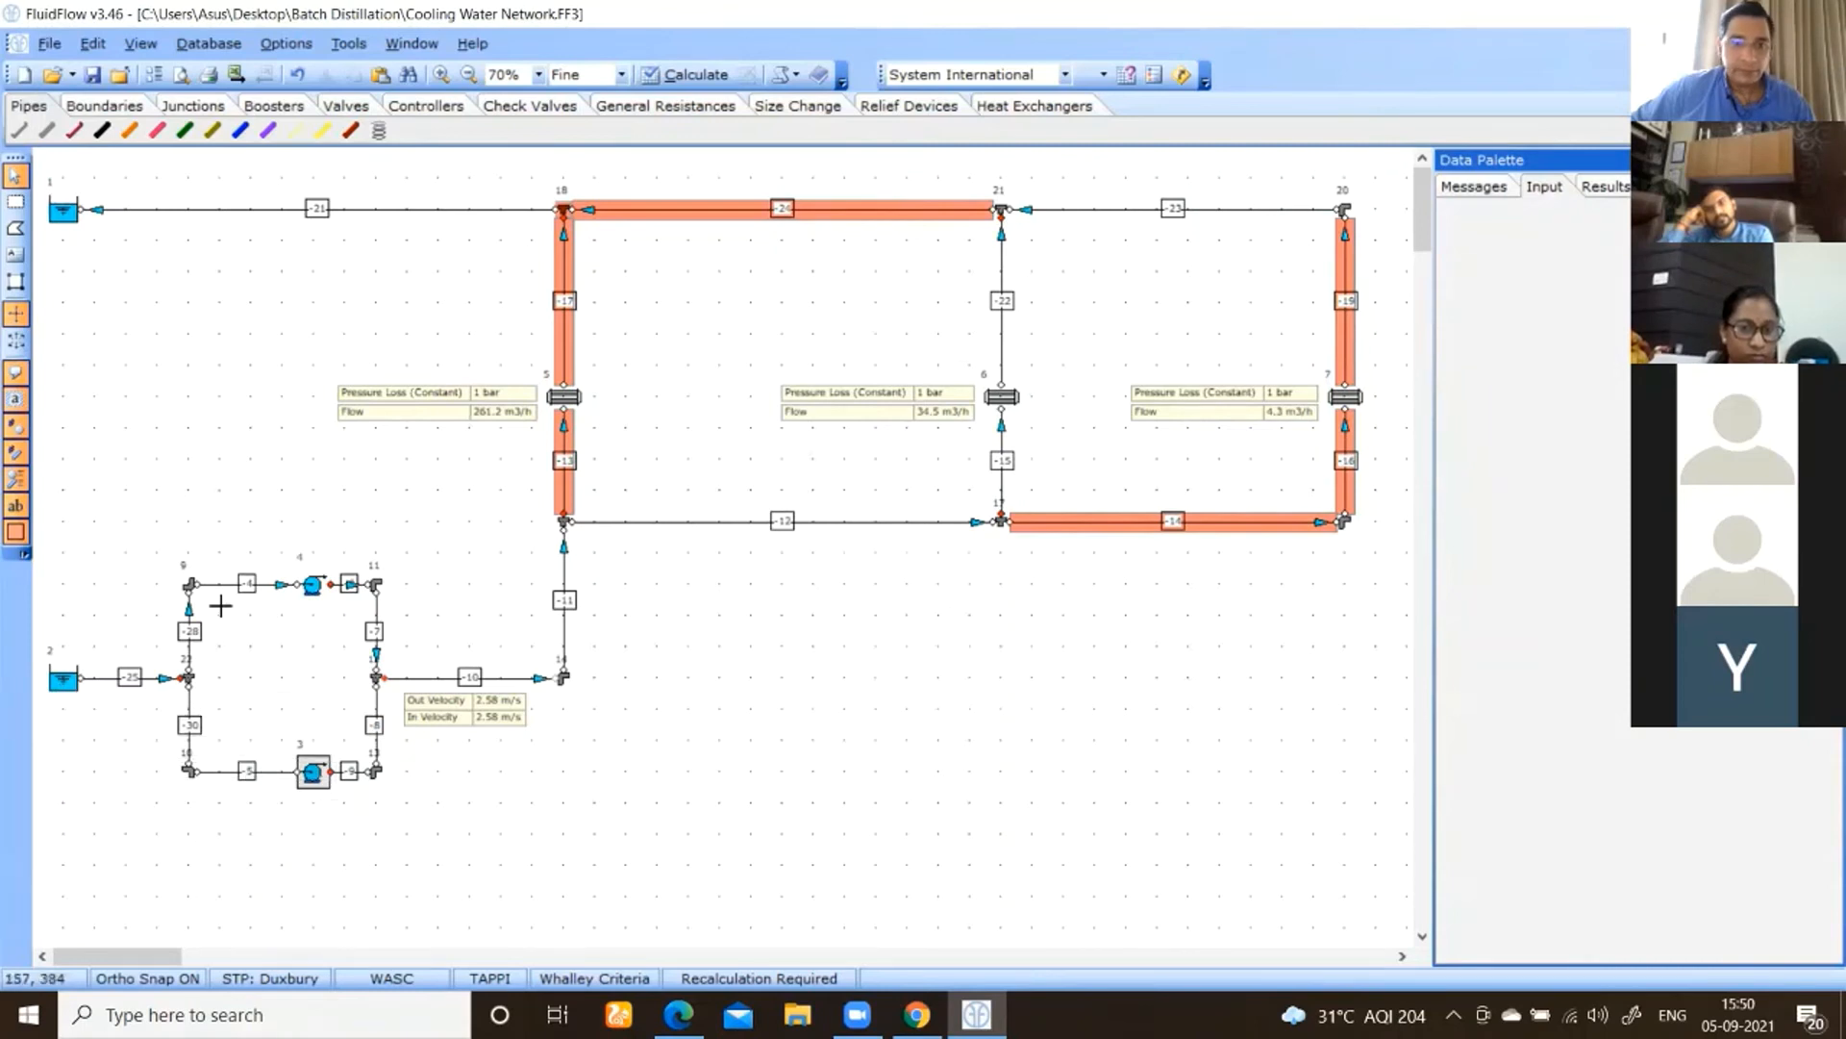
pyautogui.moveTo(314, 591)
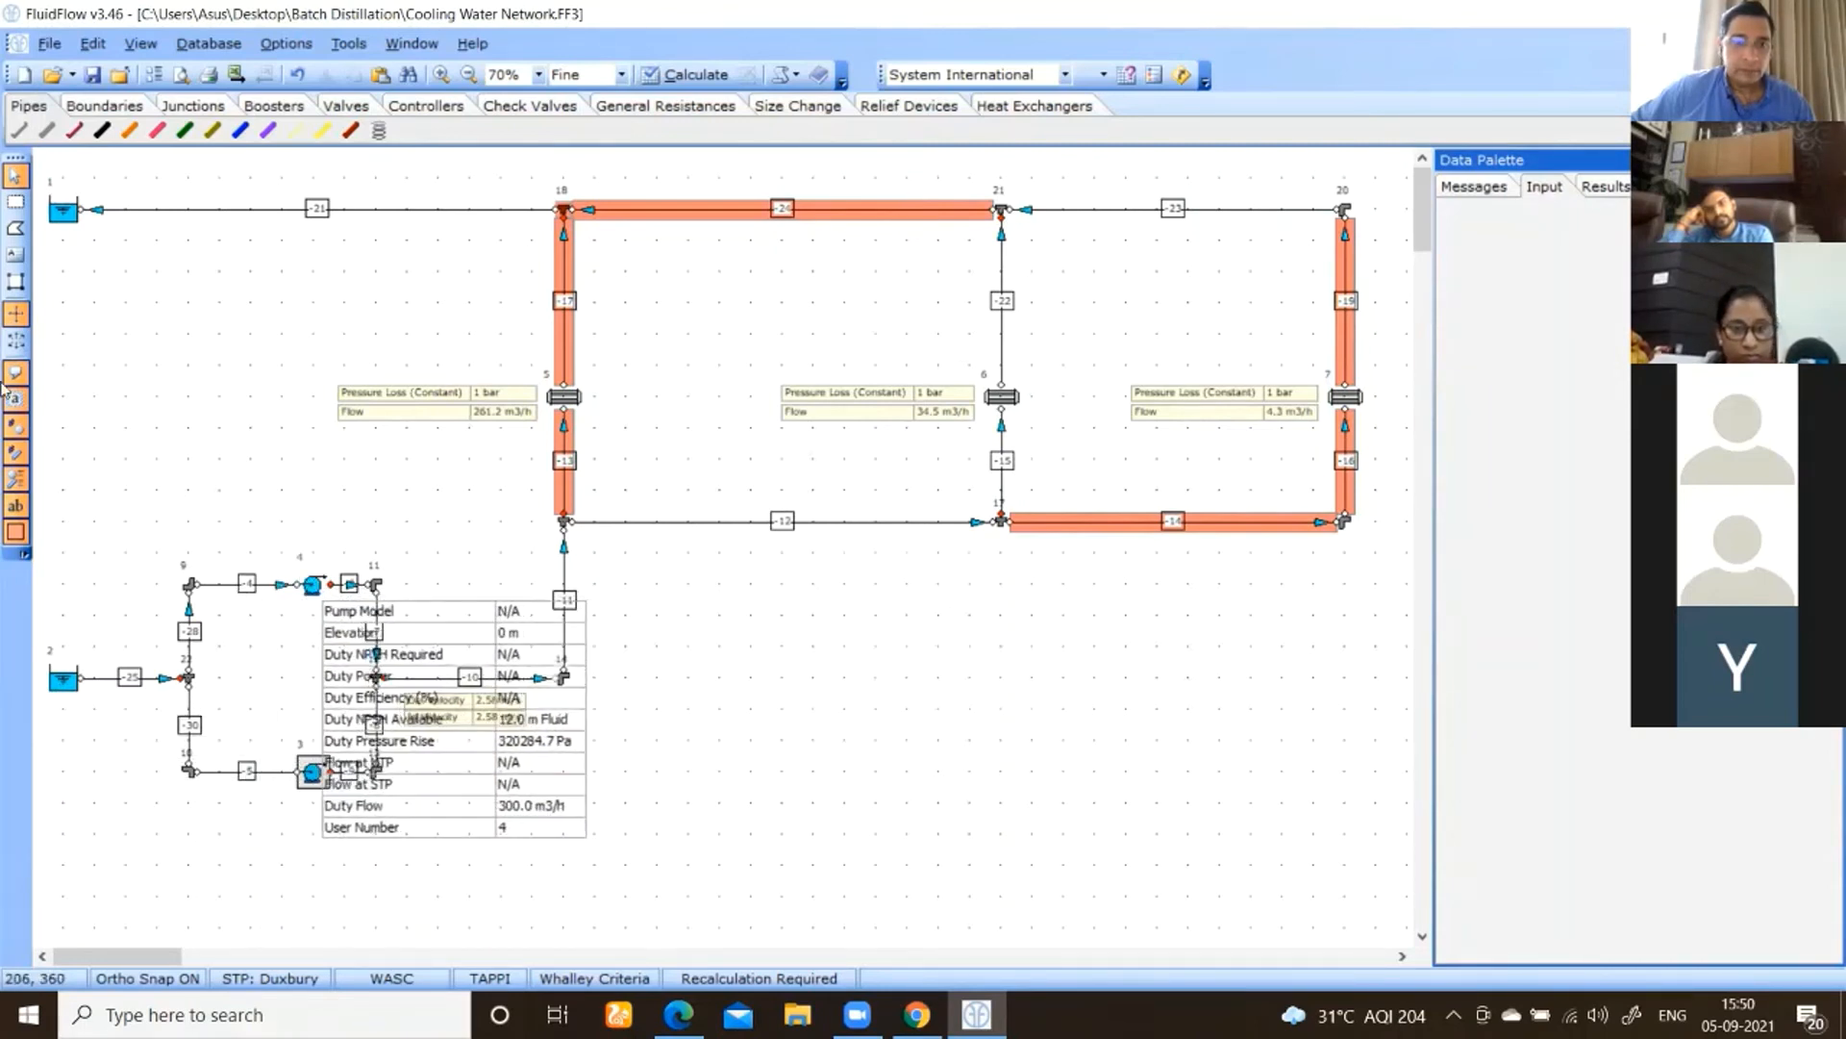
# - Recalculate the network with the resized pipes and save the file
pyautogui.click(691, 74)
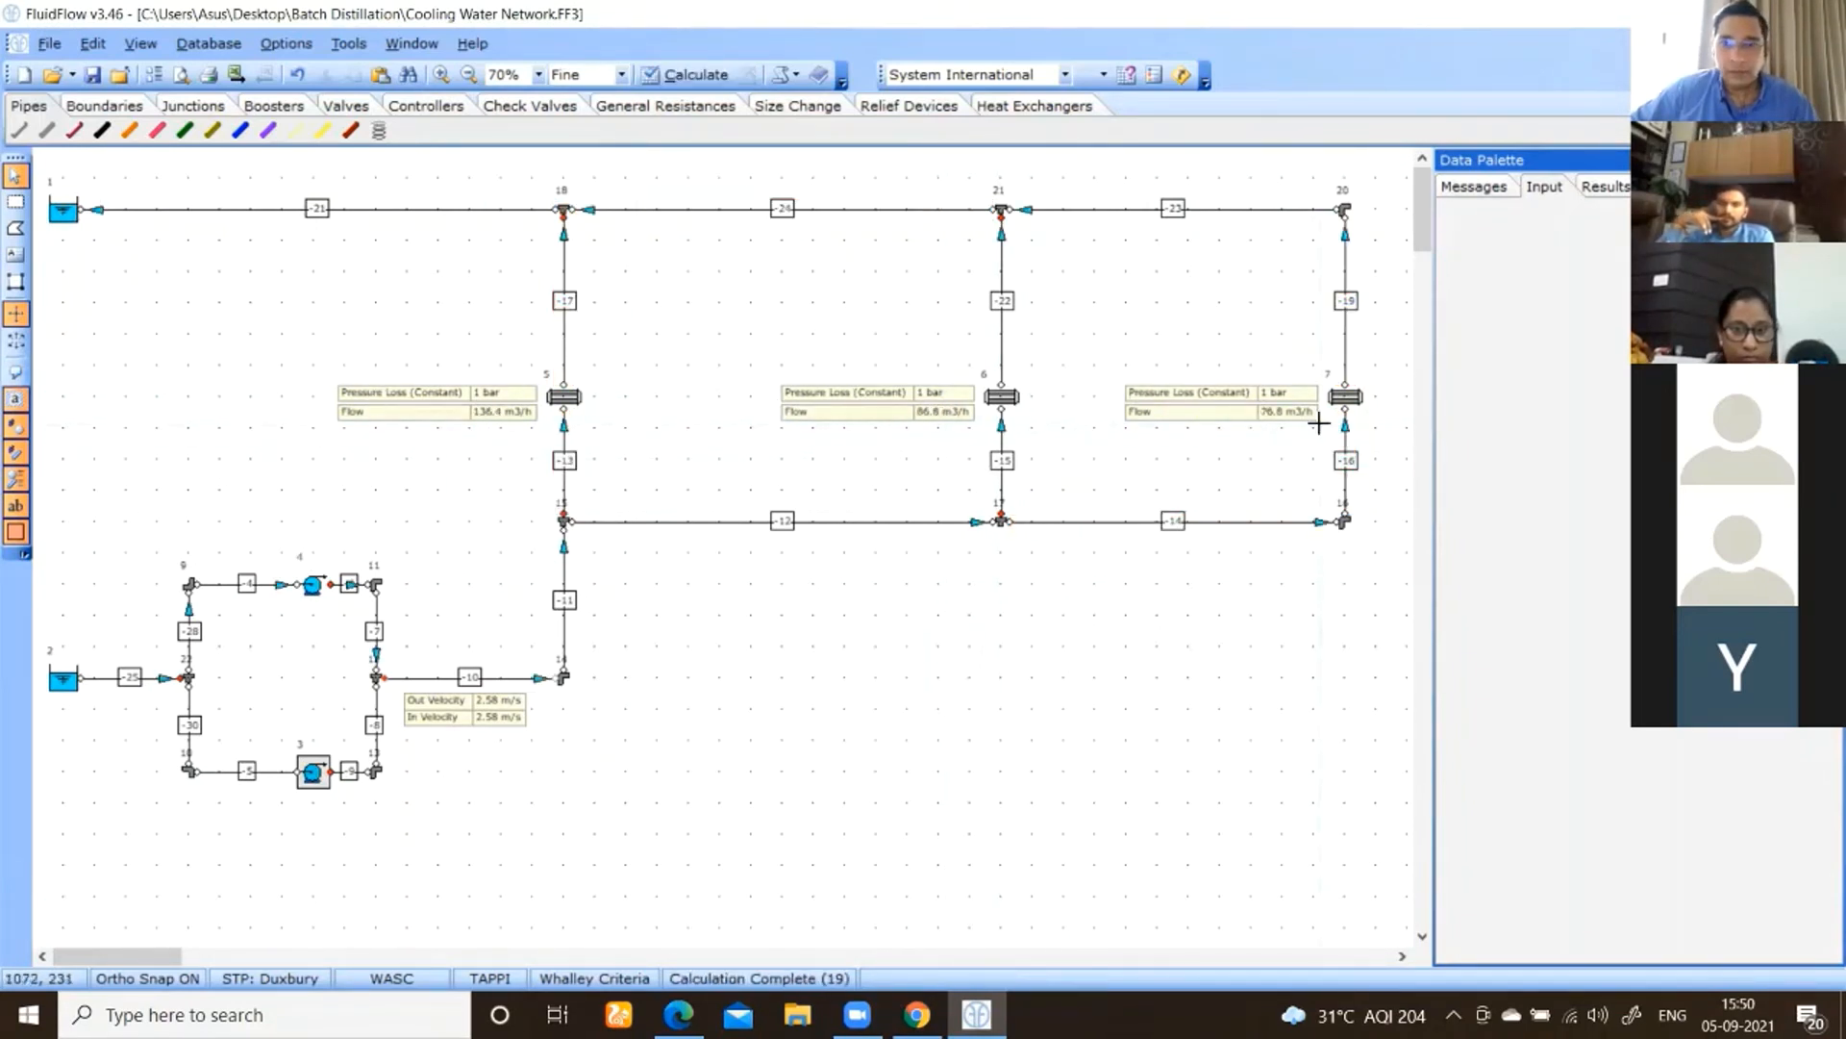
pyautogui.click(93, 74)
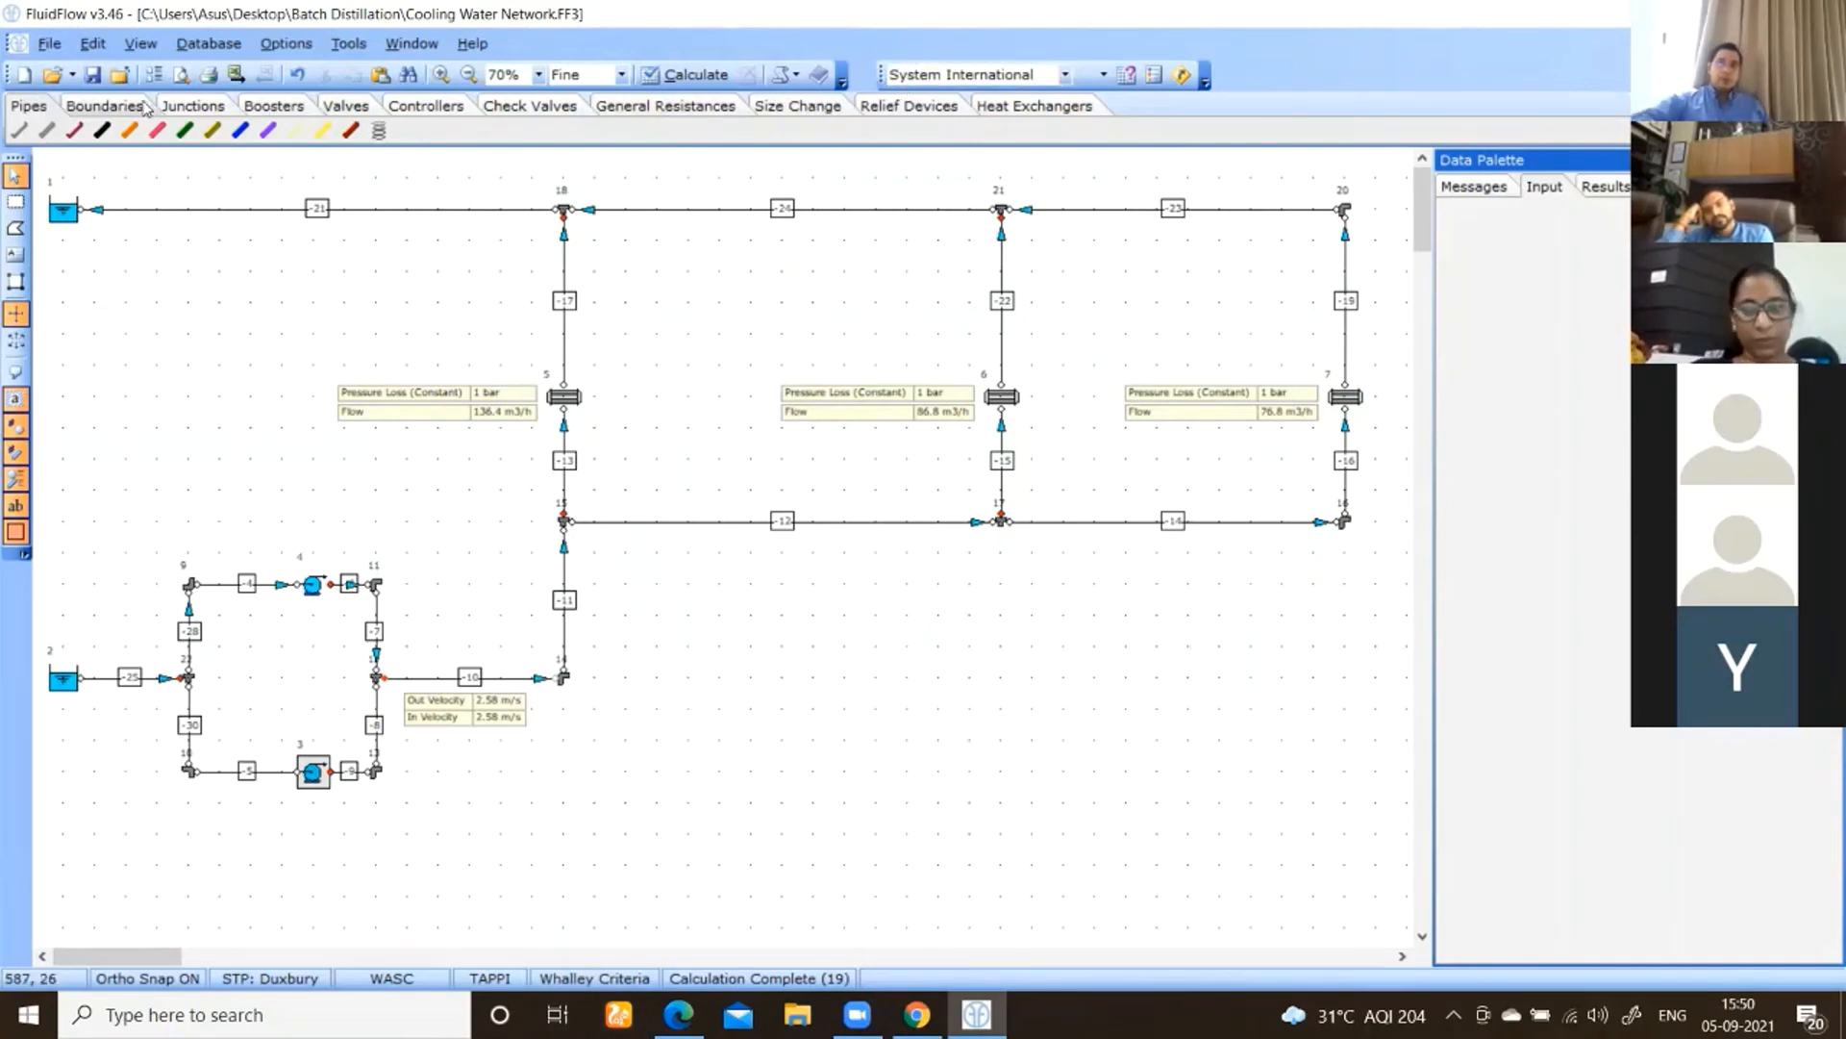
# - Find the Thin Sharp Edged Orifice among the size change components and insert one in the outlet pipe of heat exchangers 5, 6 and 7
pyautogui.click(909, 105)
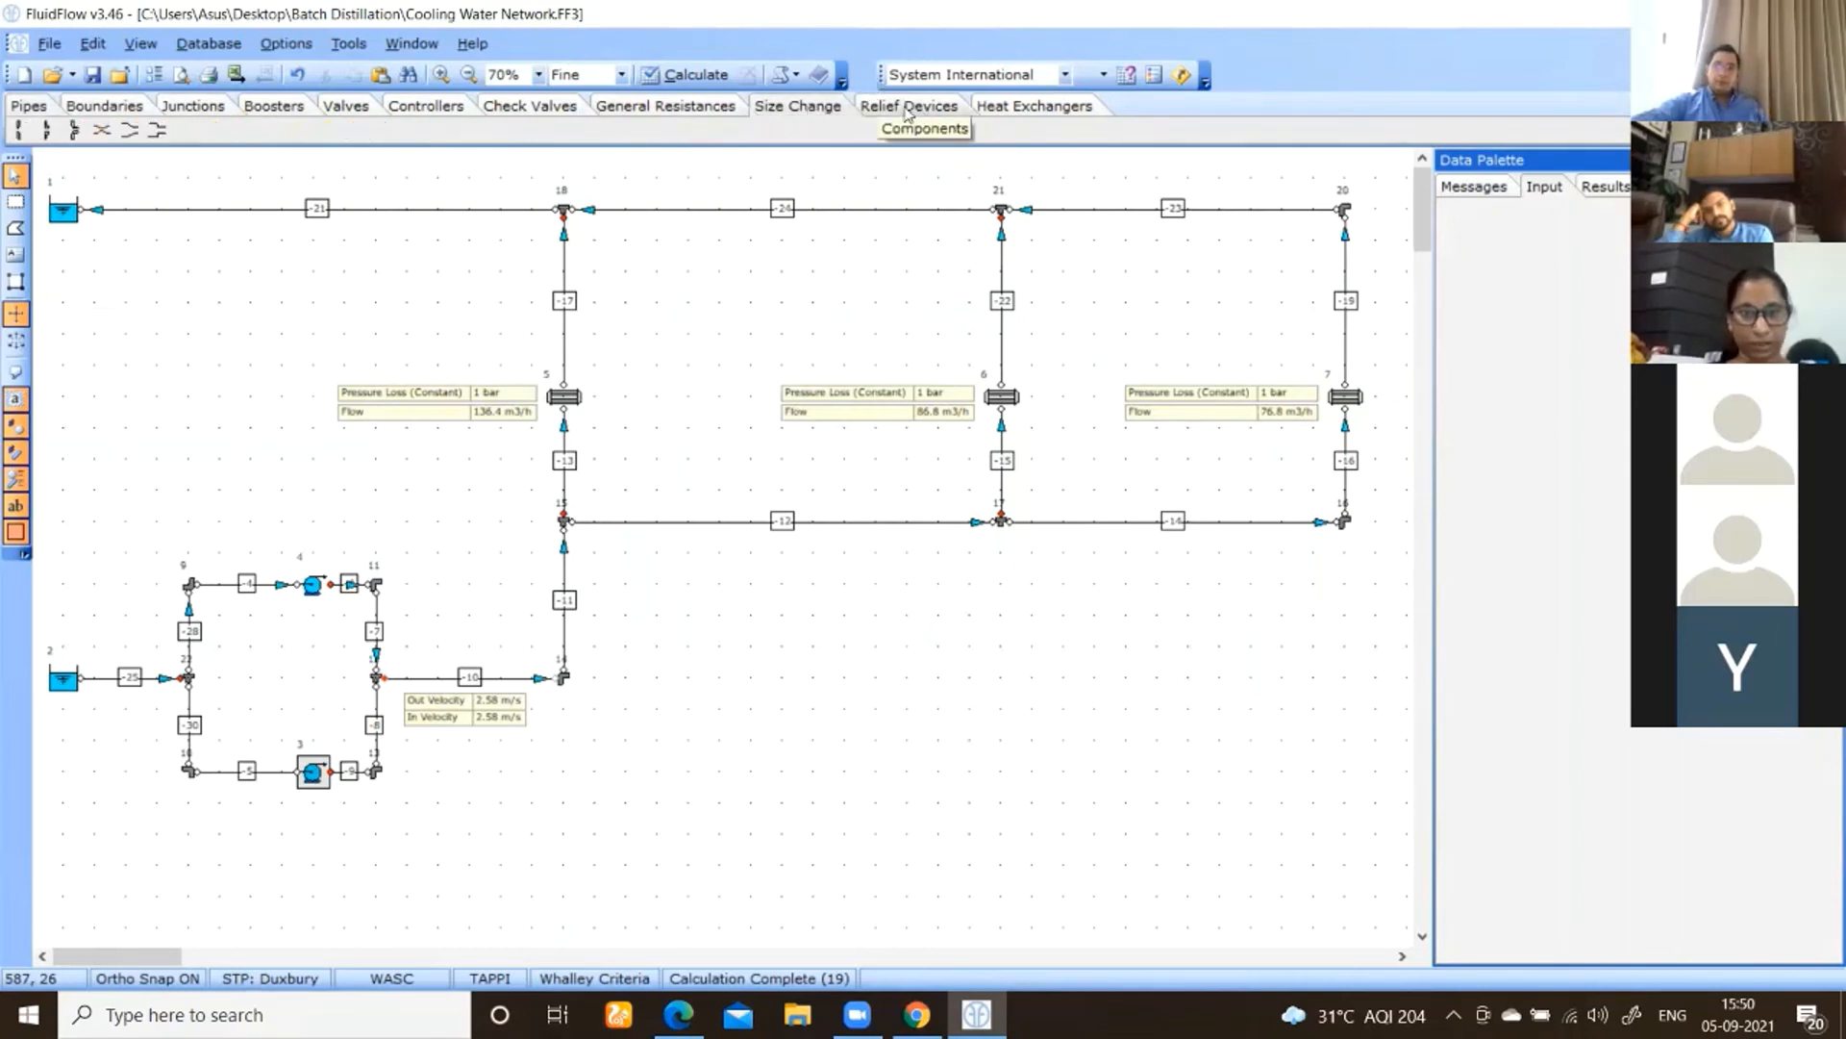
pyautogui.click(670, 108)
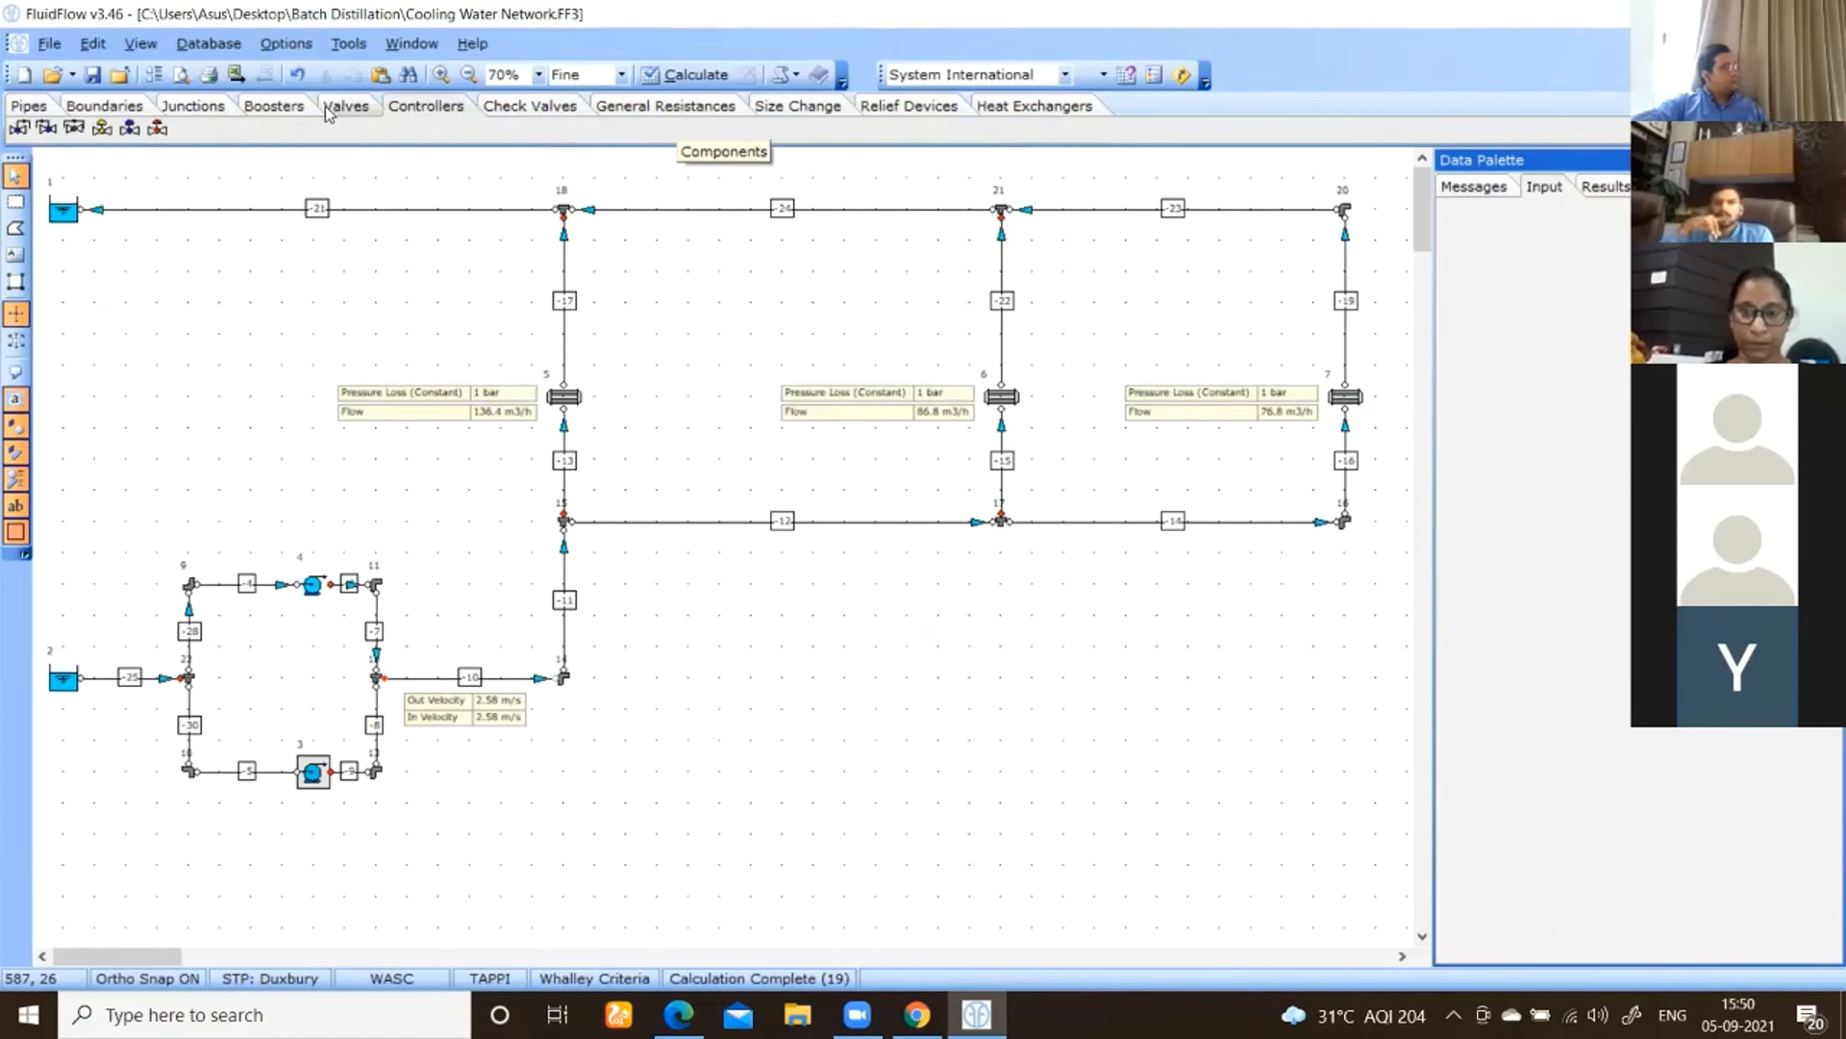
pyautogui.click(279, 108)
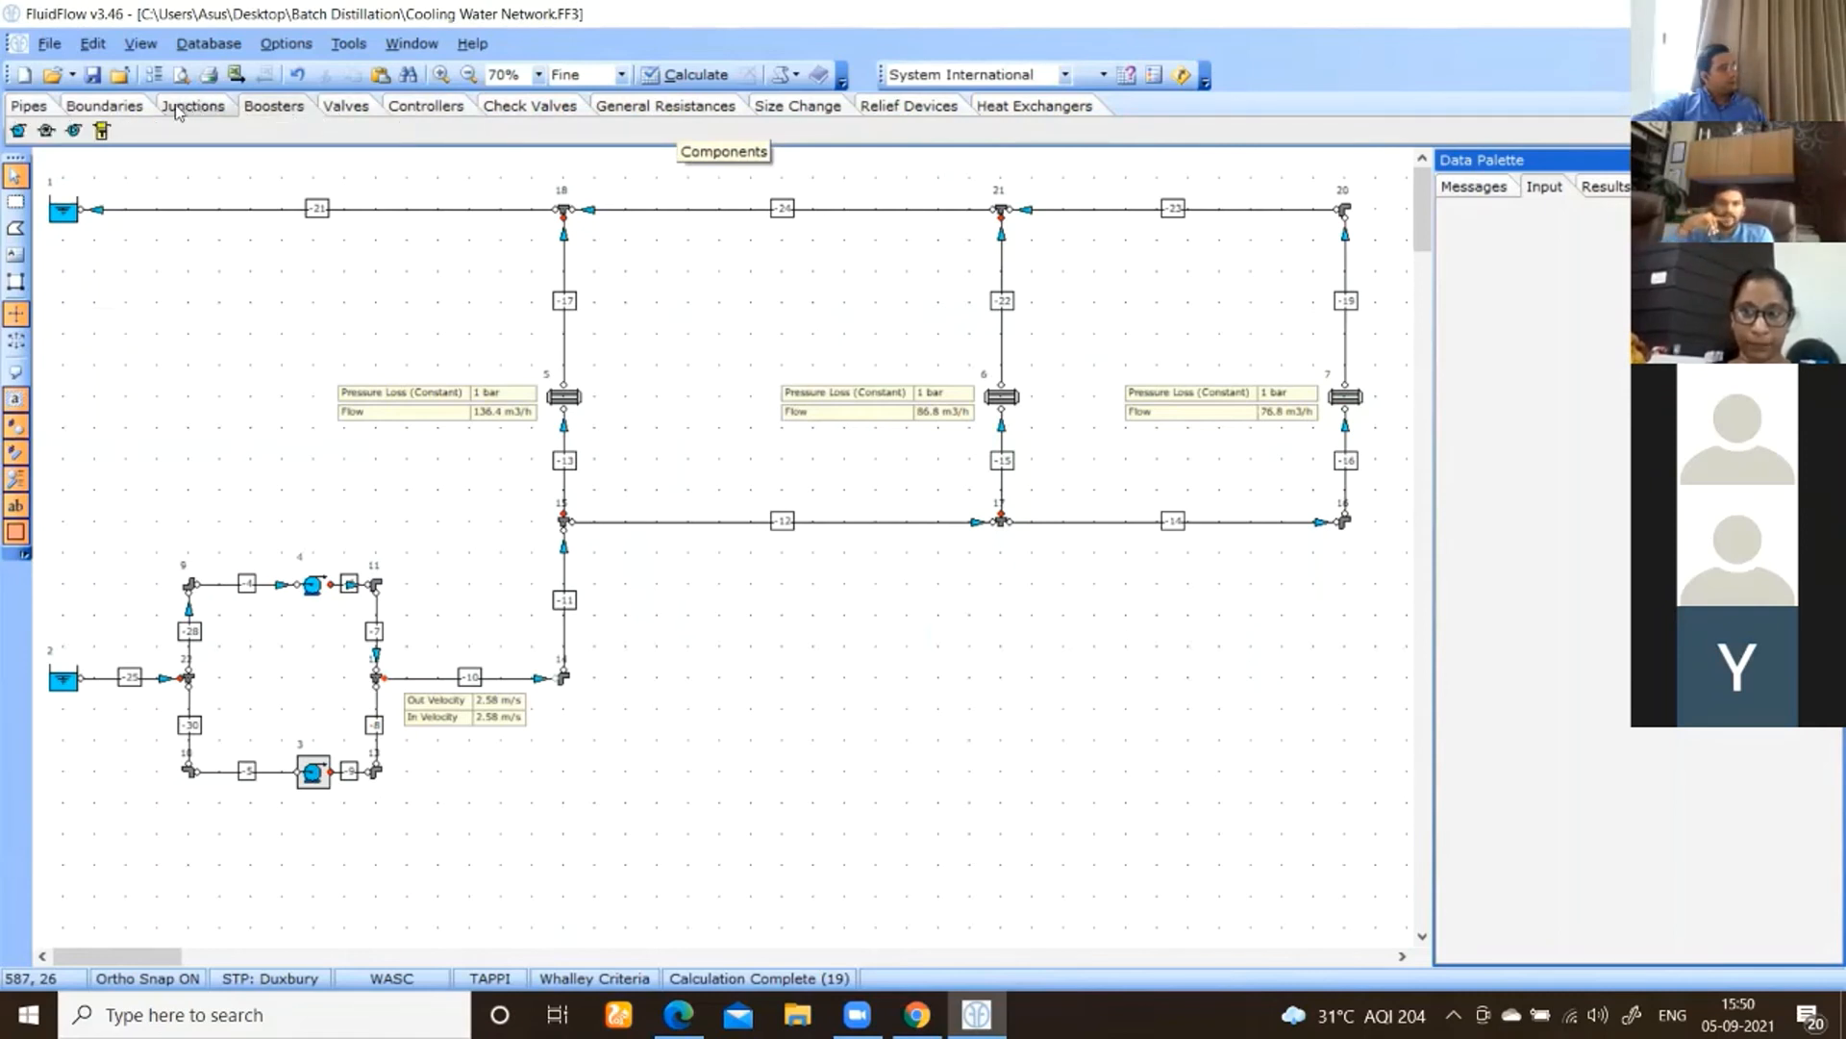
pyautogui.click(798, 107)
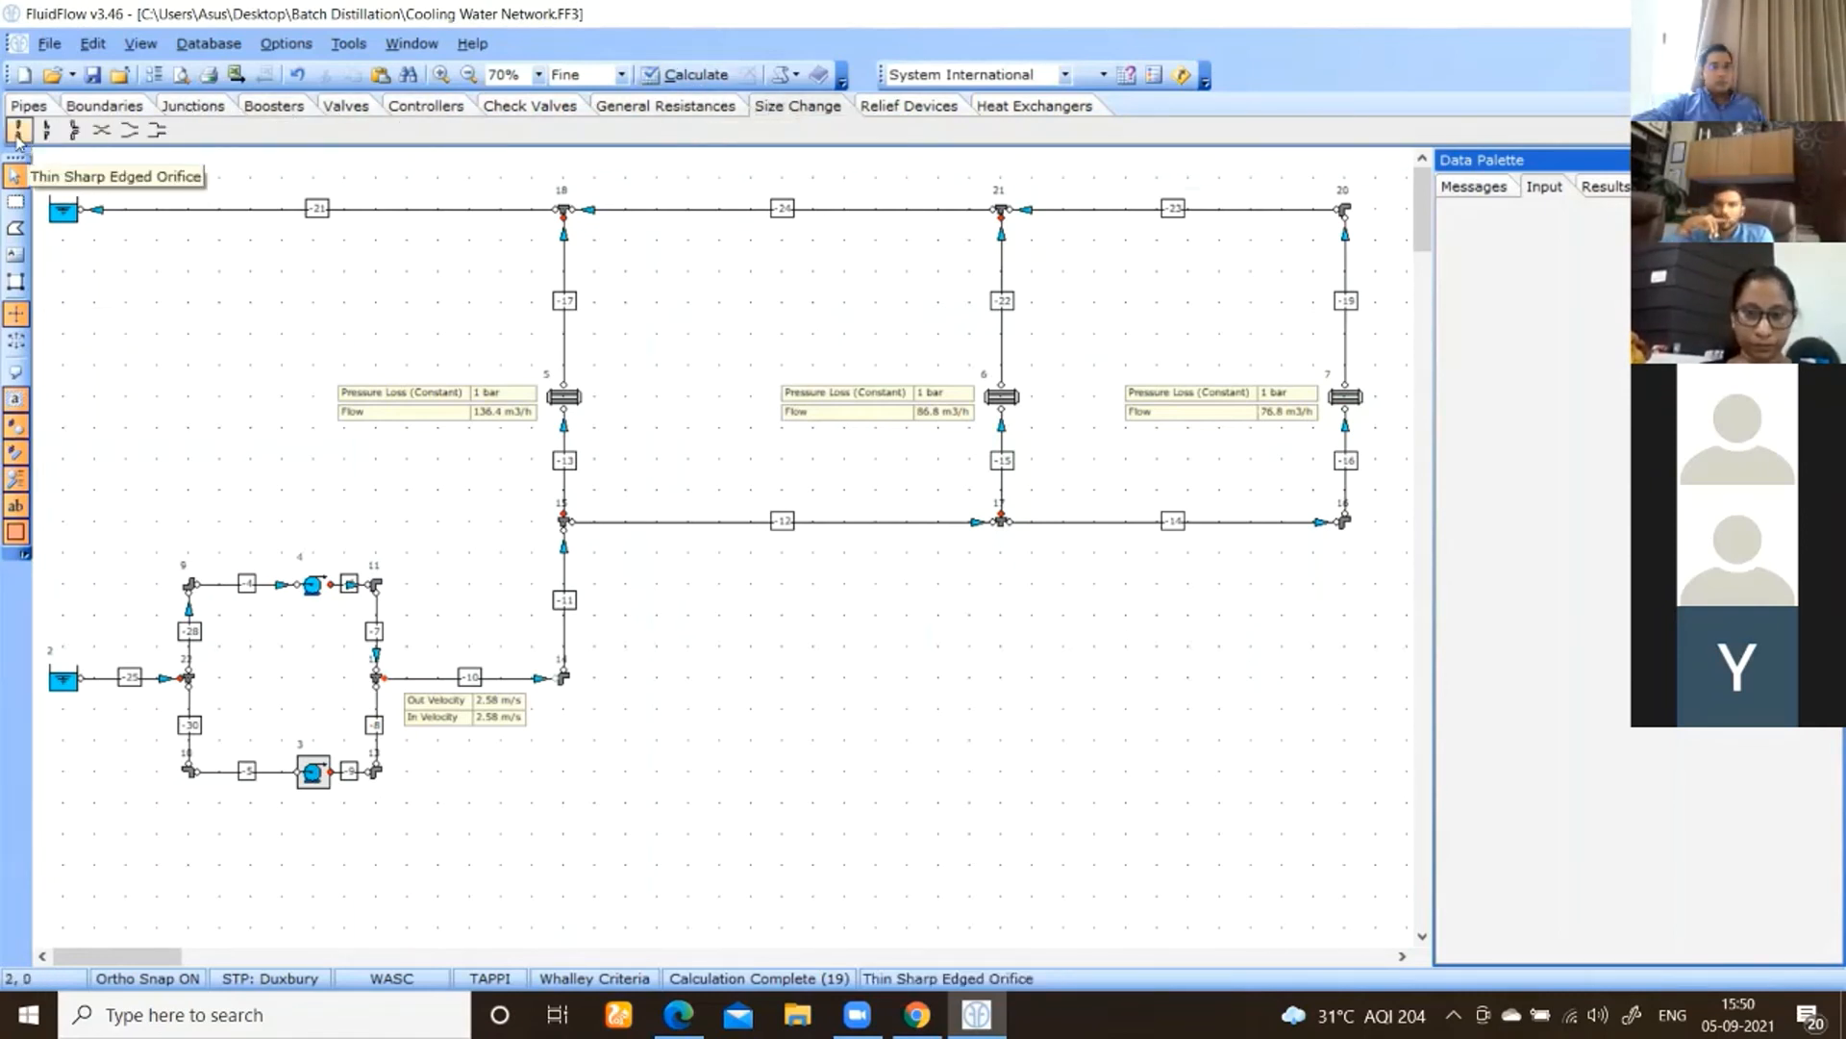
pyautogui.click(16, 136)
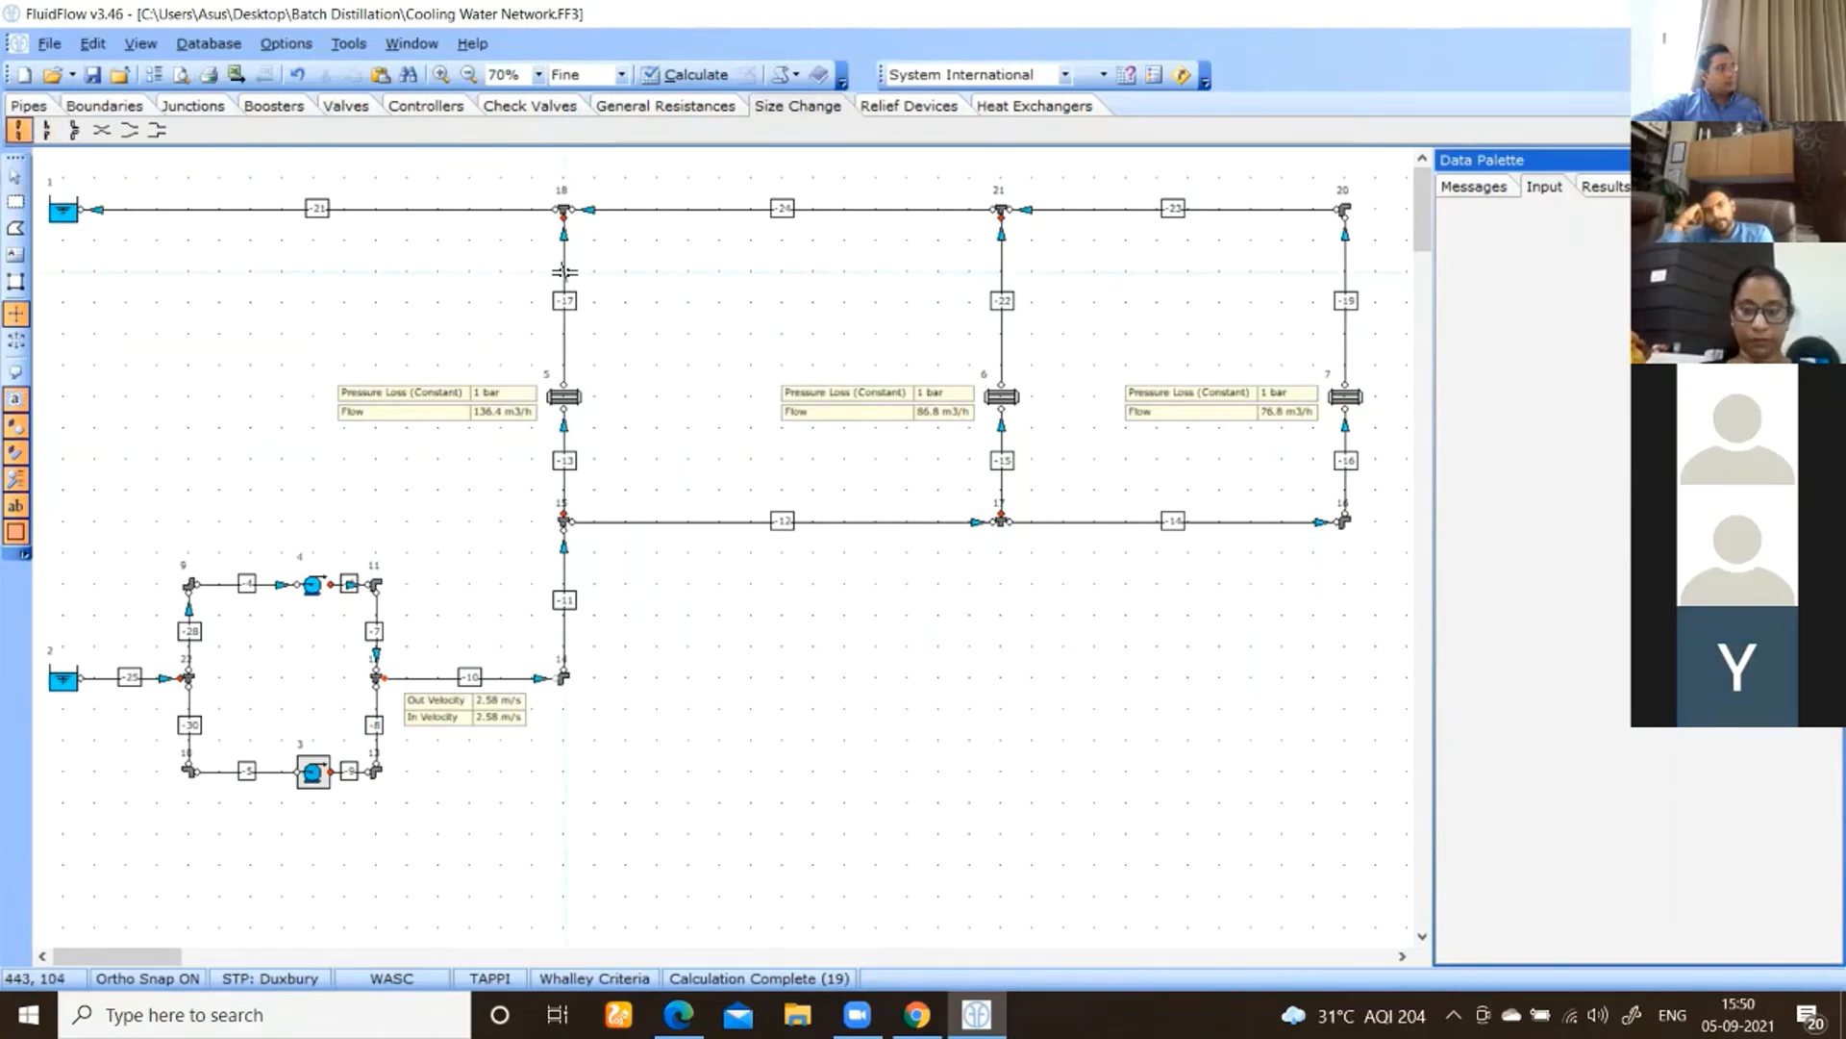
pyautogui.click(565, 269)
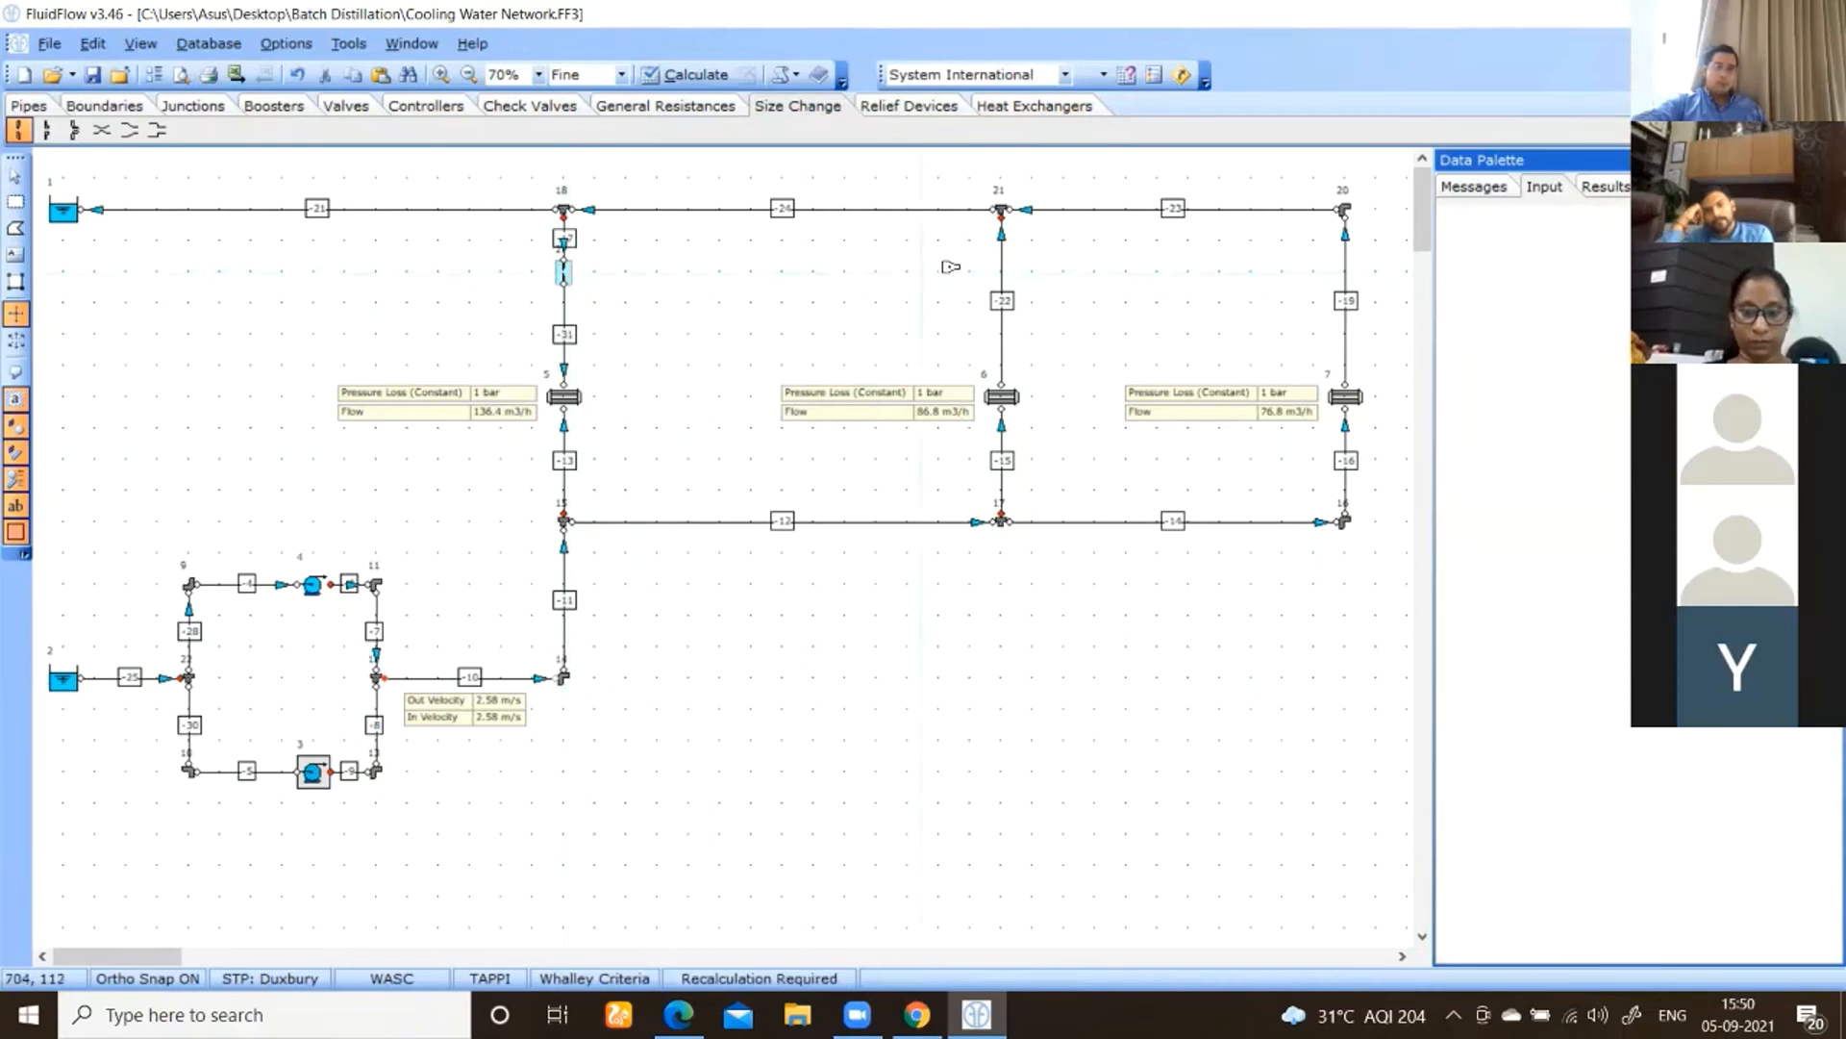
pyautogui.click(1001, 262)
pyautogui.click(1344, 269)
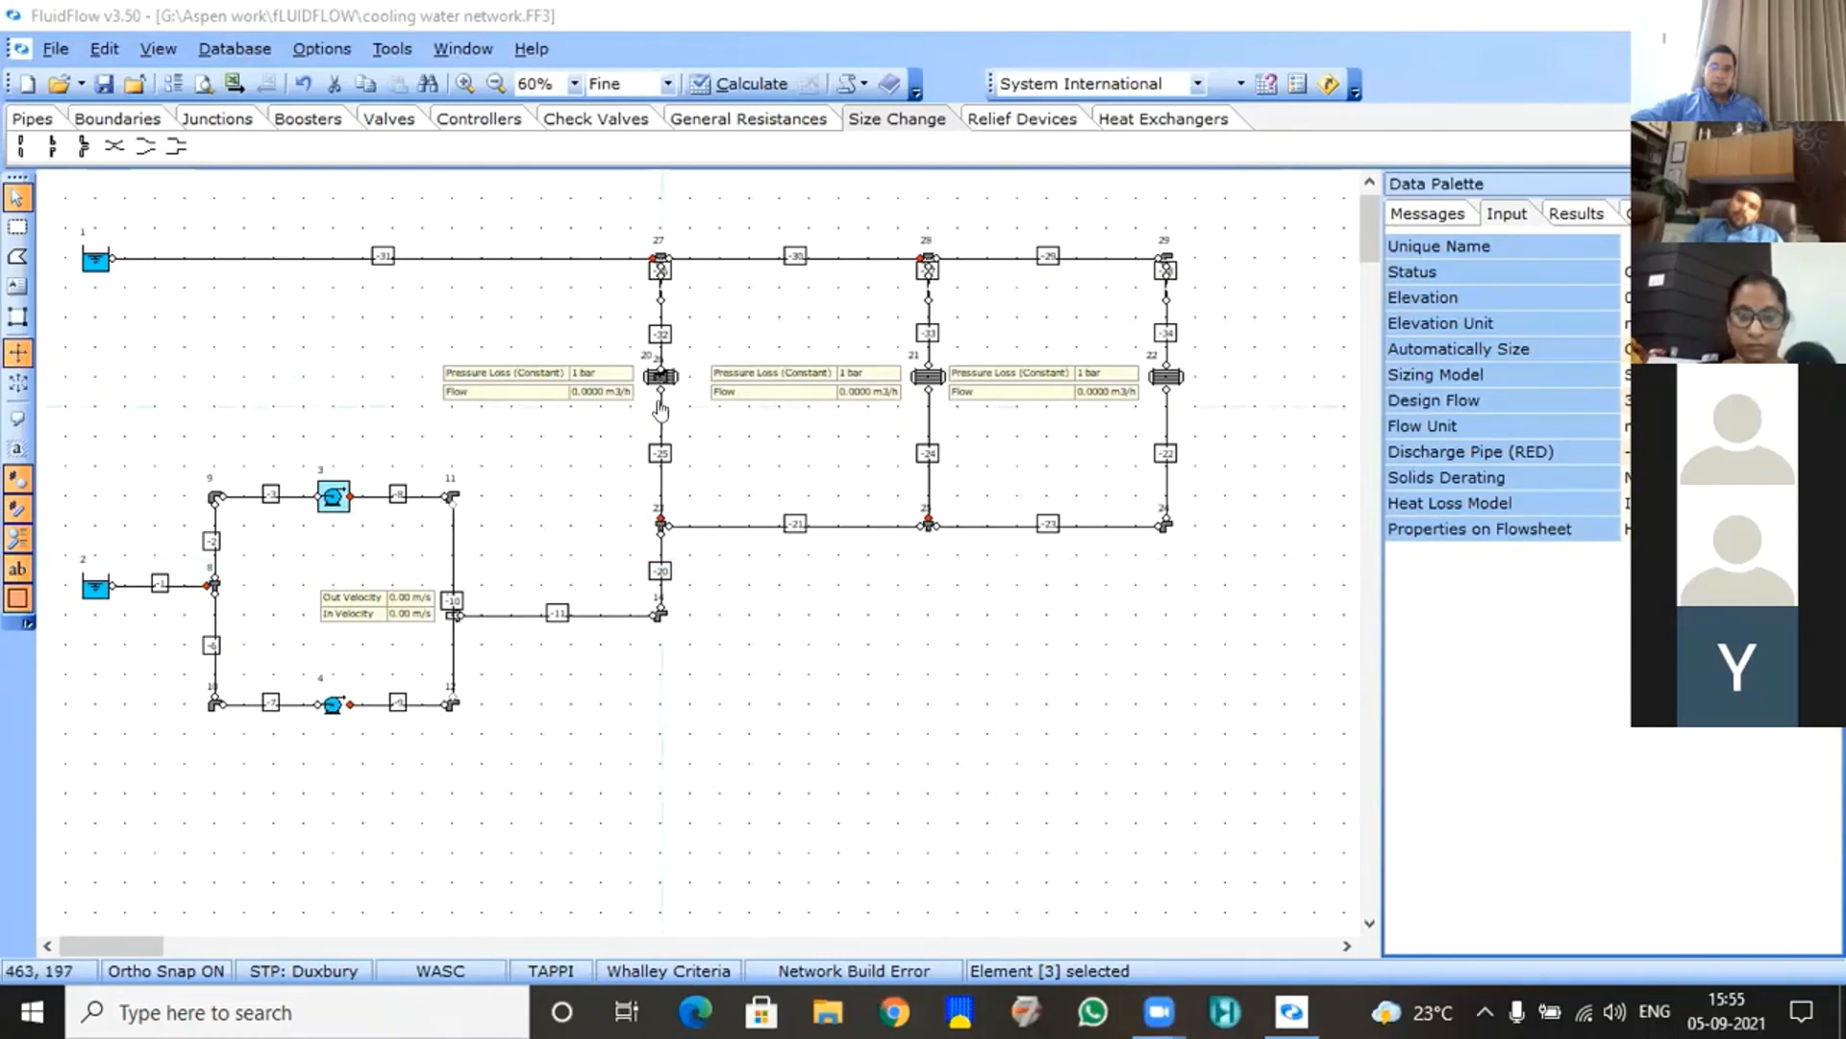
# - Move heat exchanger 20 down its branch in the second cooling water network and join loose node 26 of pipe -32 to it
pyautogui.moveTo(660, 377); pyautogui.dragTo(678, 449)
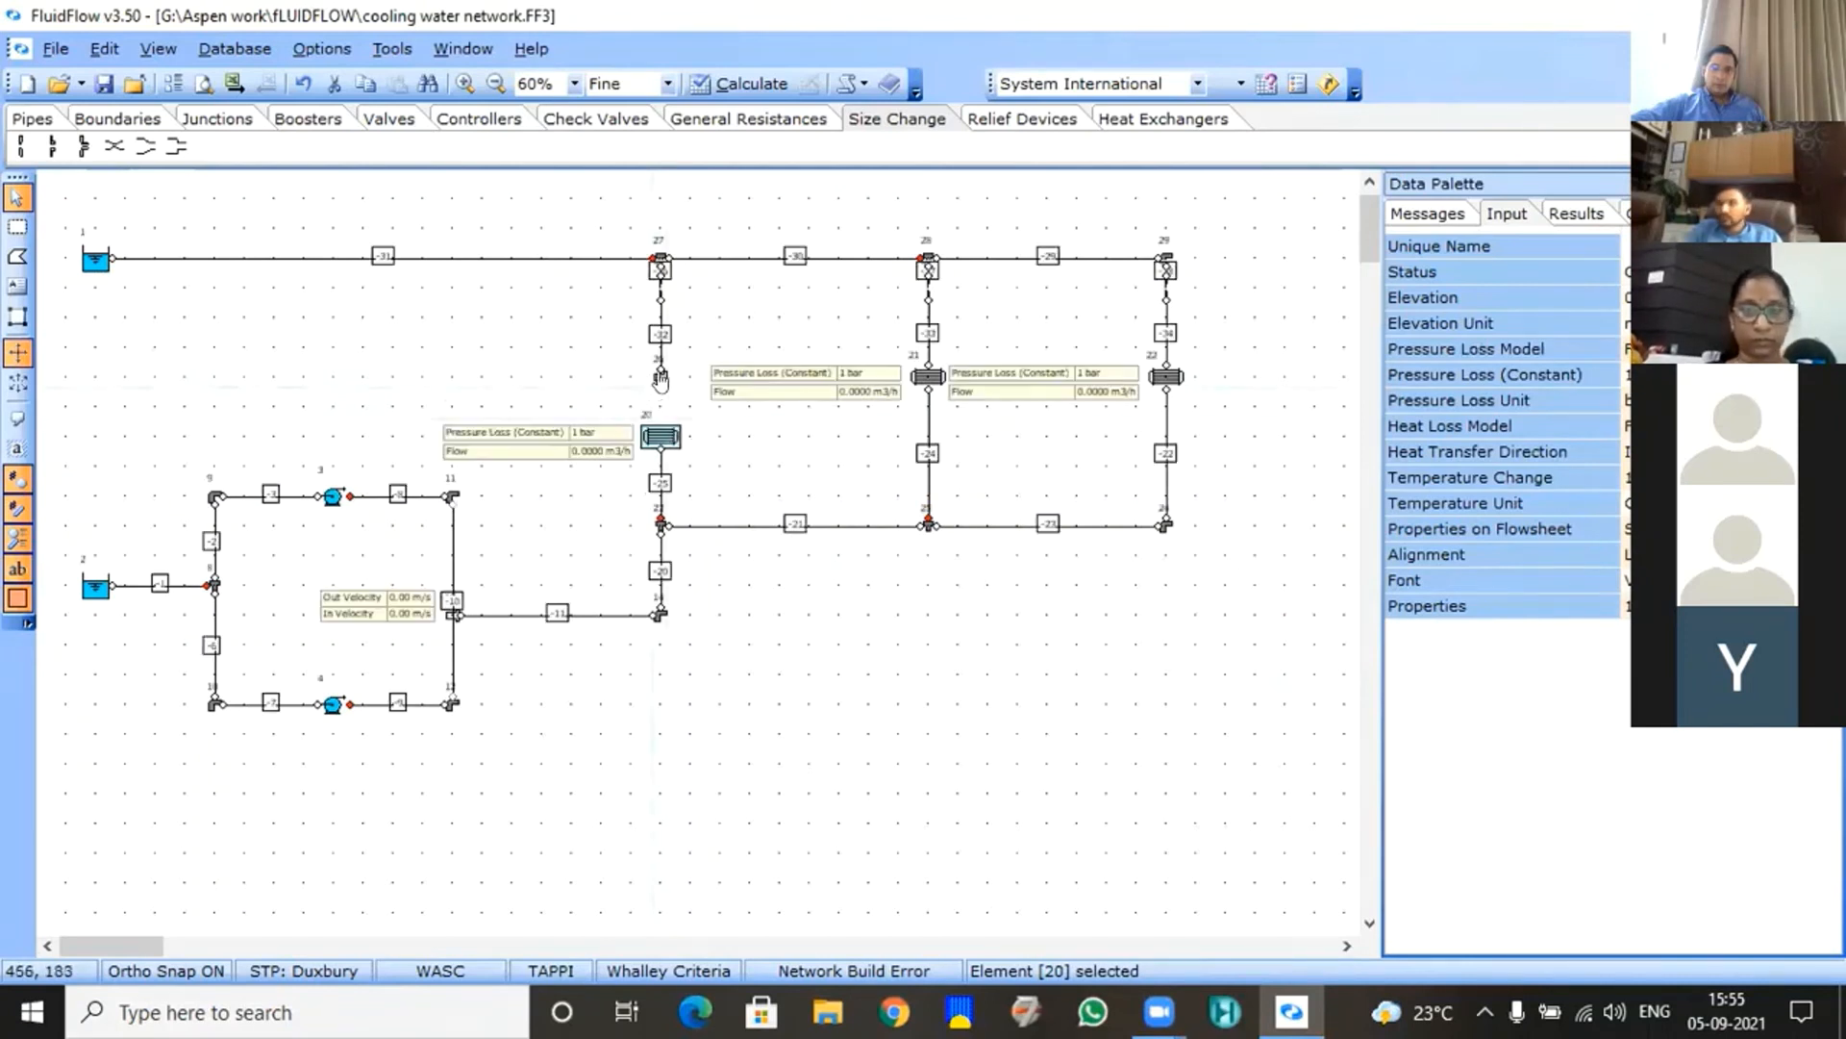
pyautogui.click(661, 399)
pyautogui.click(818, 501)
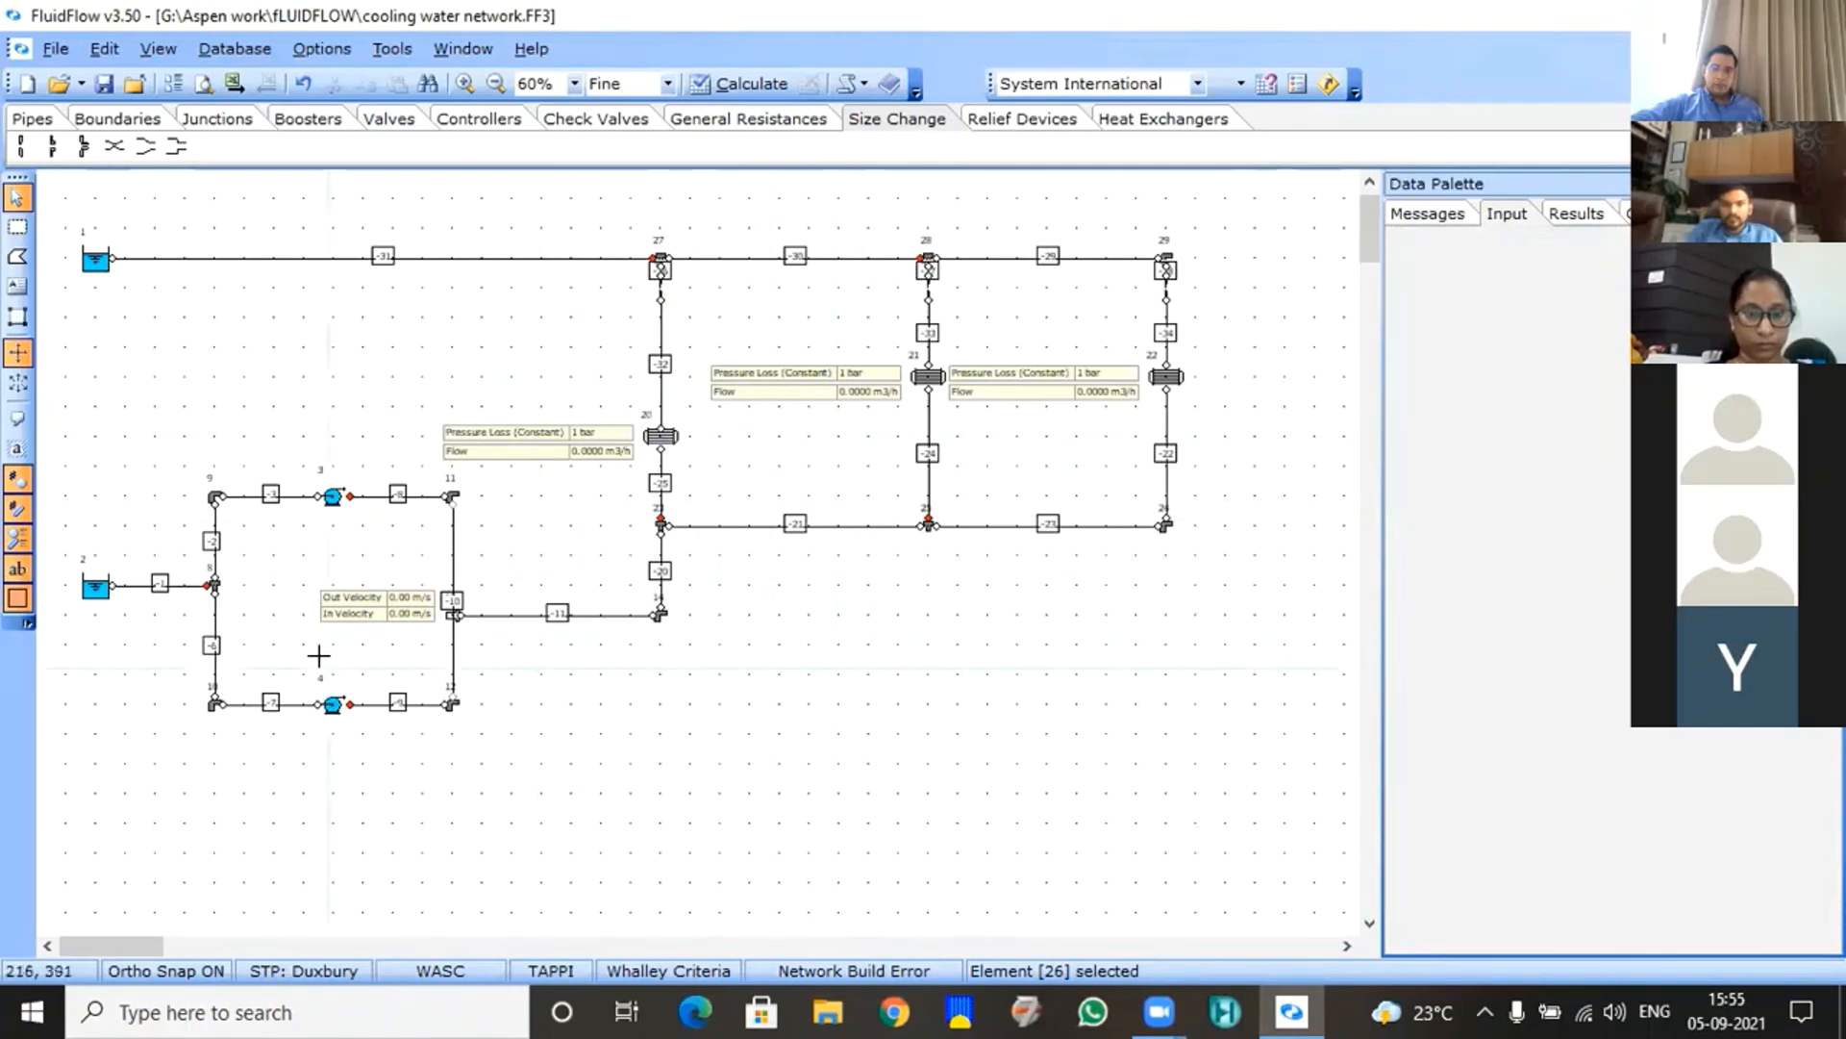
# - Switch pump 4 off and go through the inputs of pump 3, including its sizing model
pyautogui.click(333, 707)
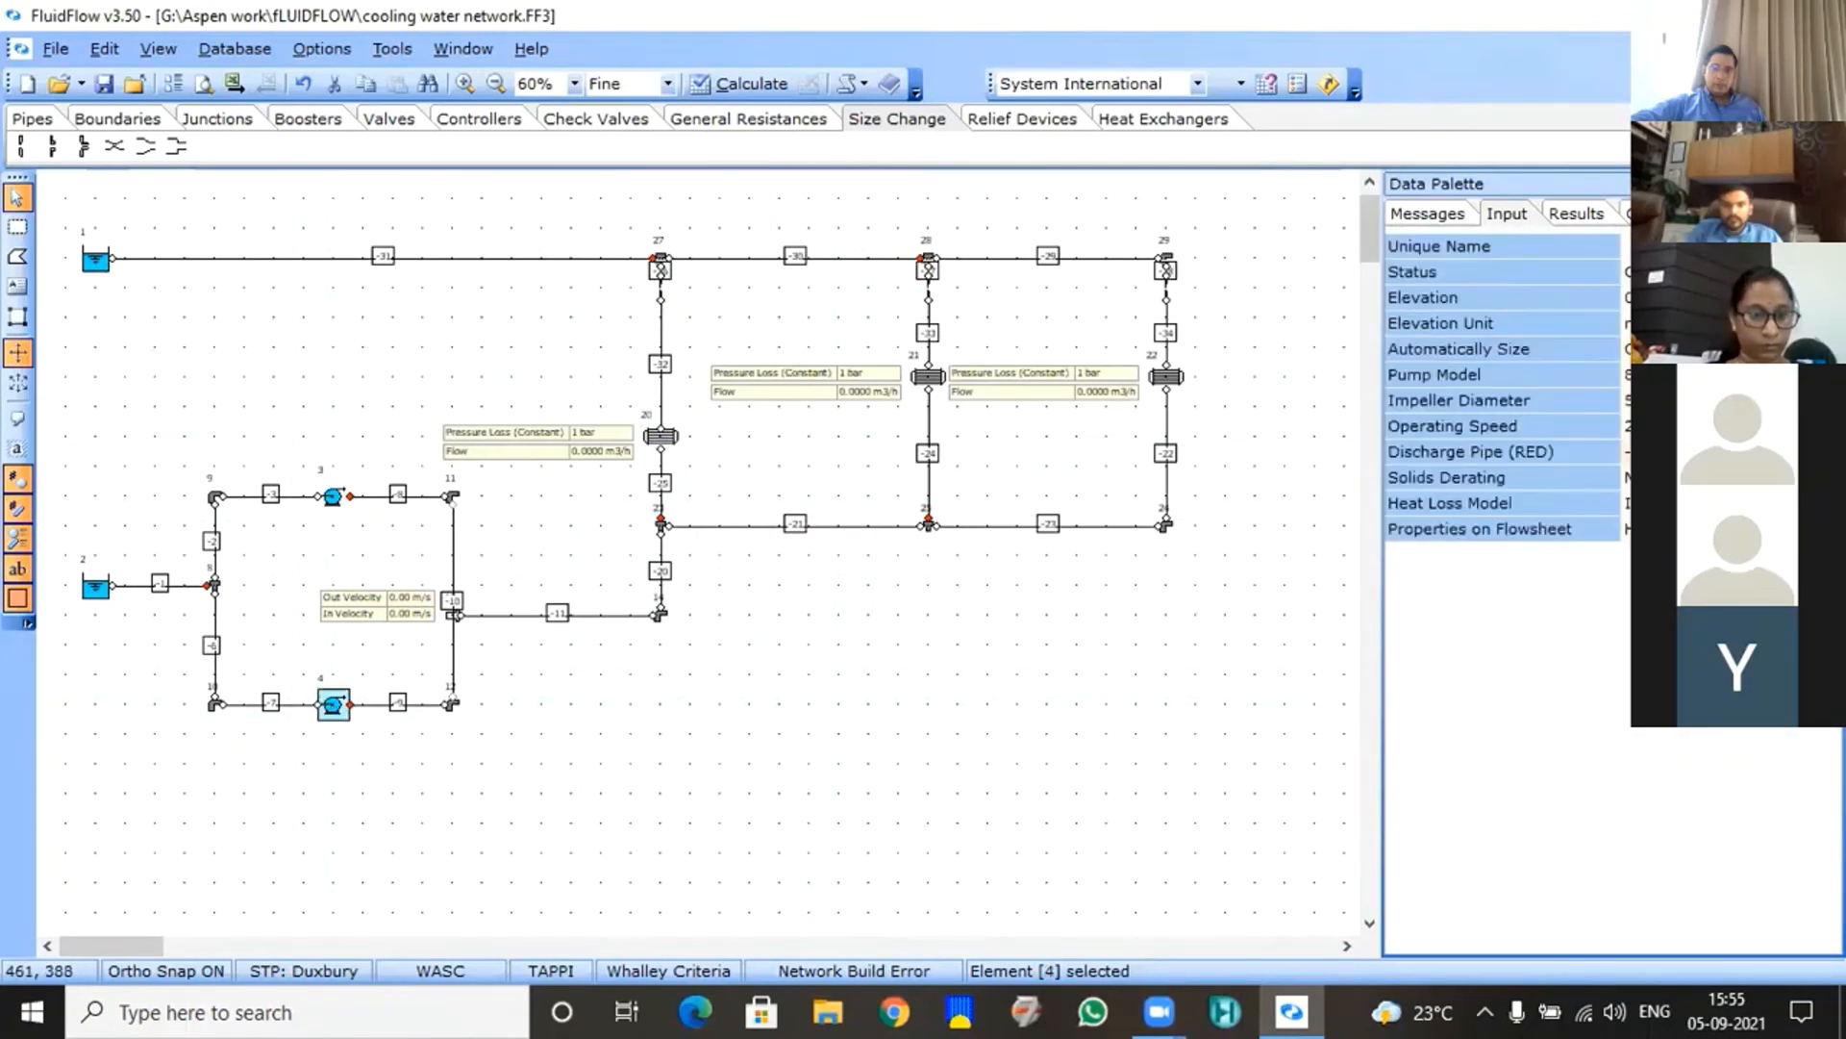
pyautogui.click(1674, 272)
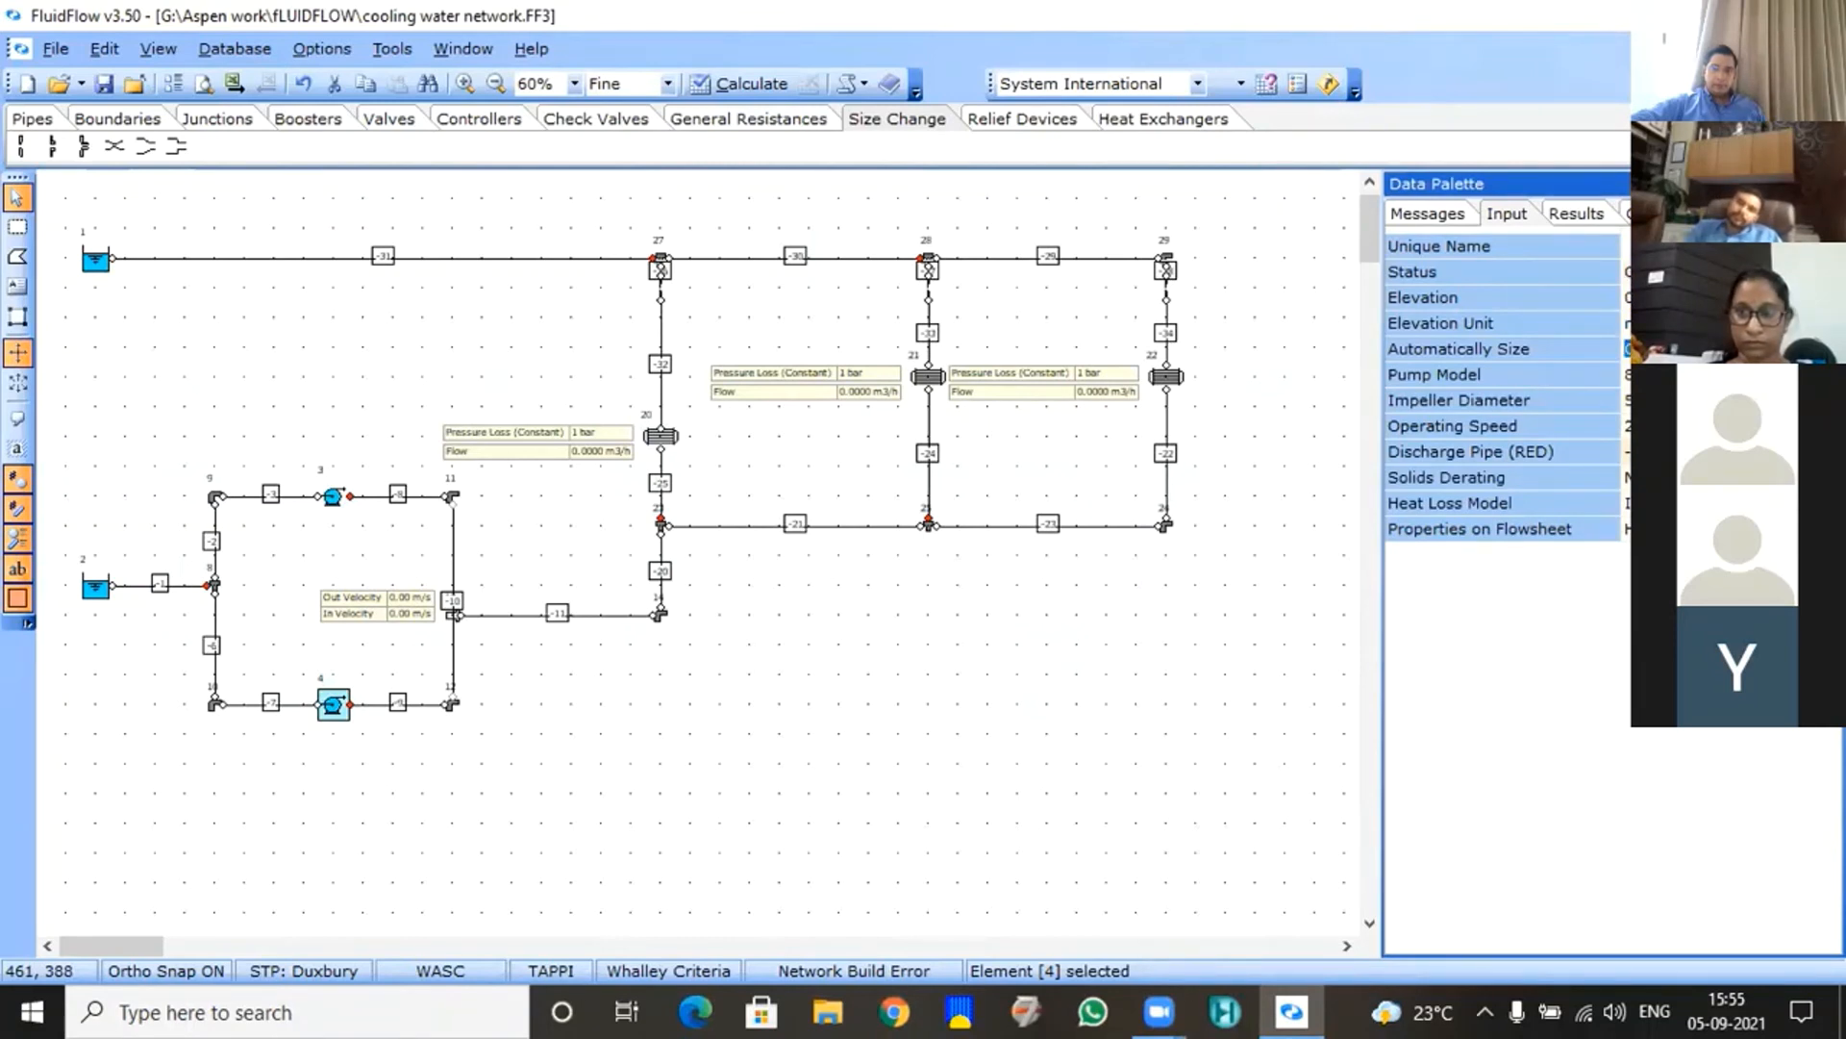
pyautogui.click(1674, 375)
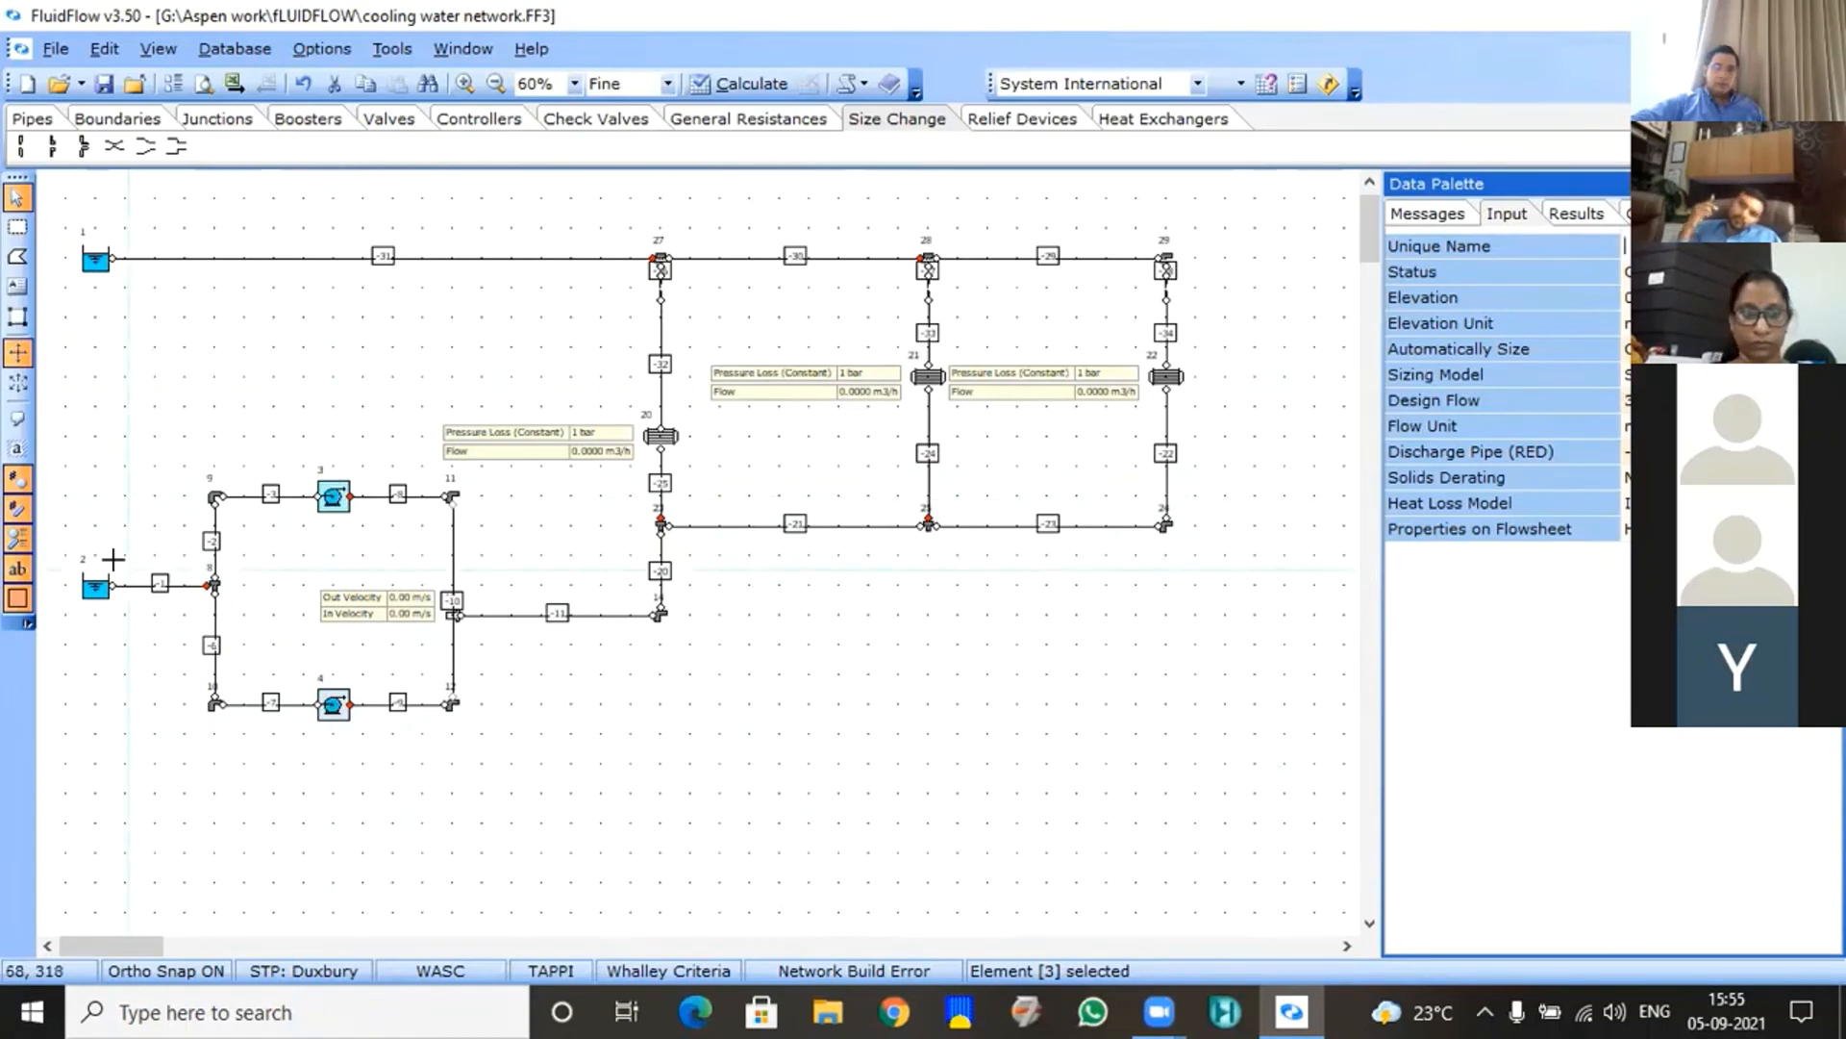
pyautogui.click(725, 660)
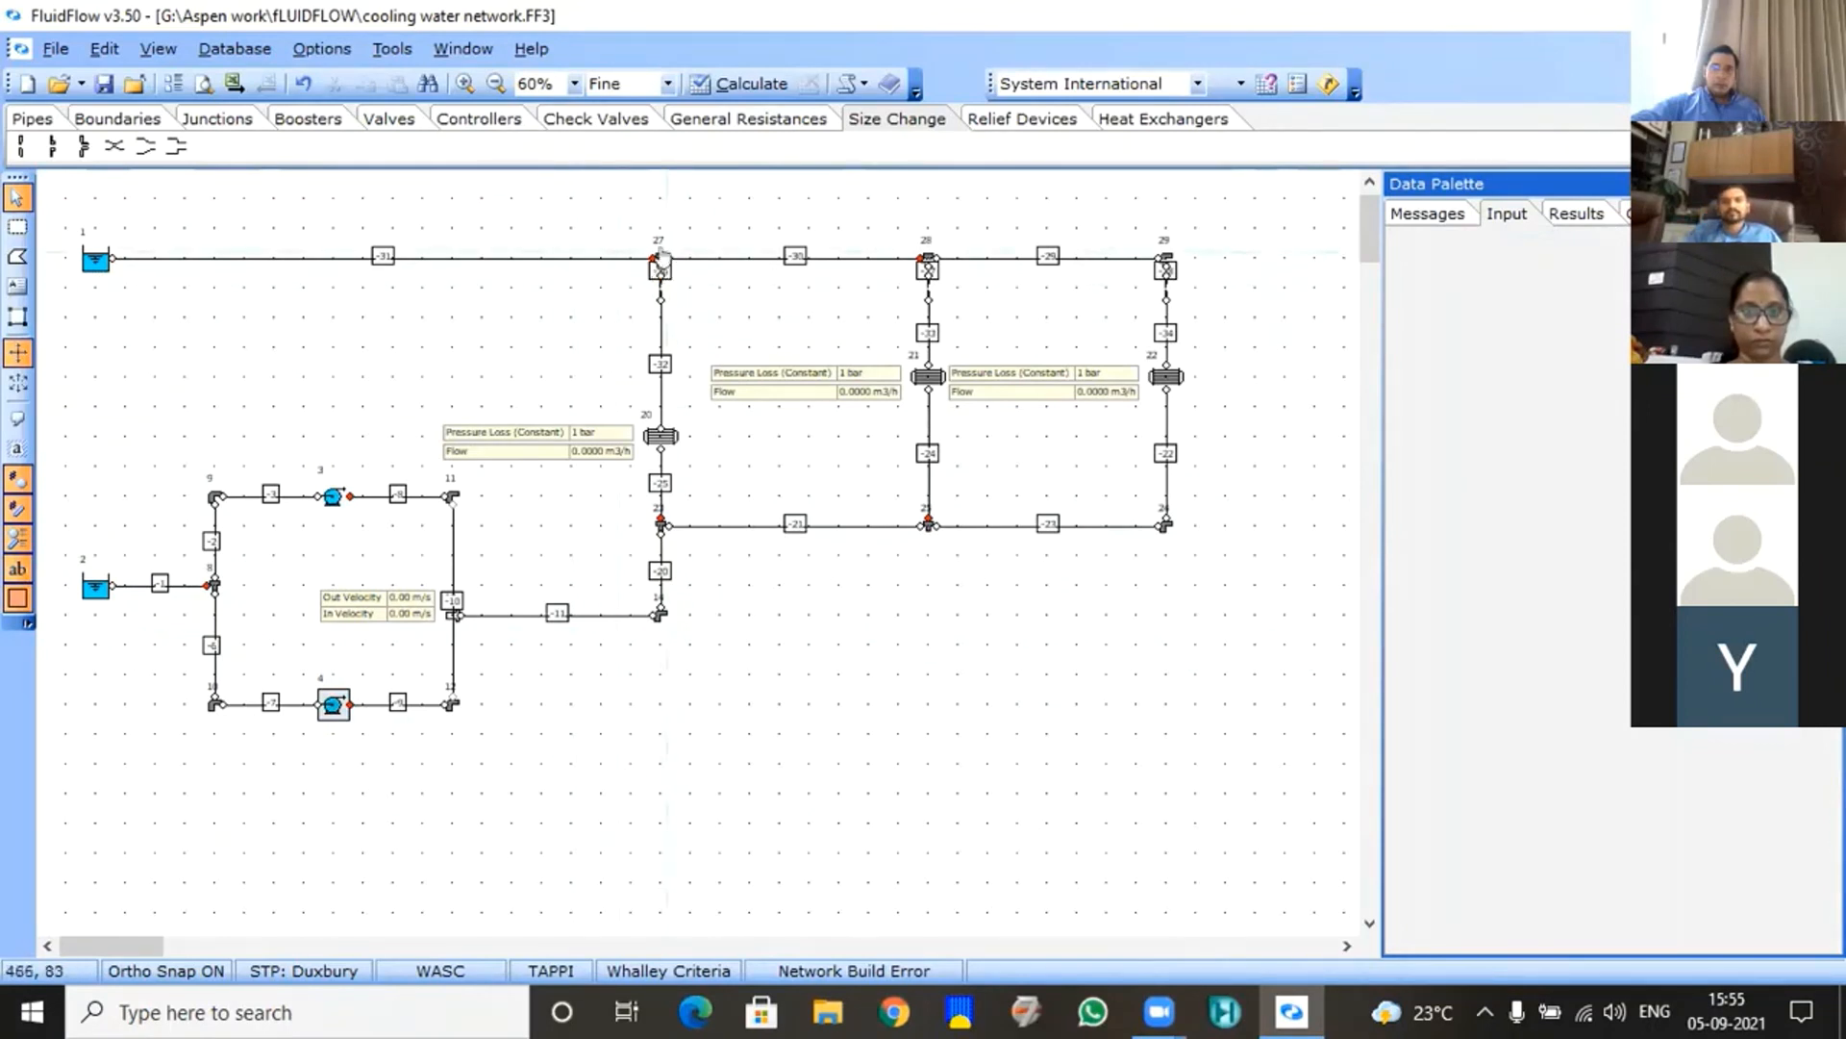
# - Move orifice 30 down its branch so it clears tee 27, and try the same for the orifice under tee 28
pyautogui.moveTo(657, 258)
pyautogui.mouseDown()
pyautogui.moveTo(630, 227)
pyautogui.moveTo(656, 219)
pyautogui.moveTo(646, 252)
pyautogui.mouseUp()
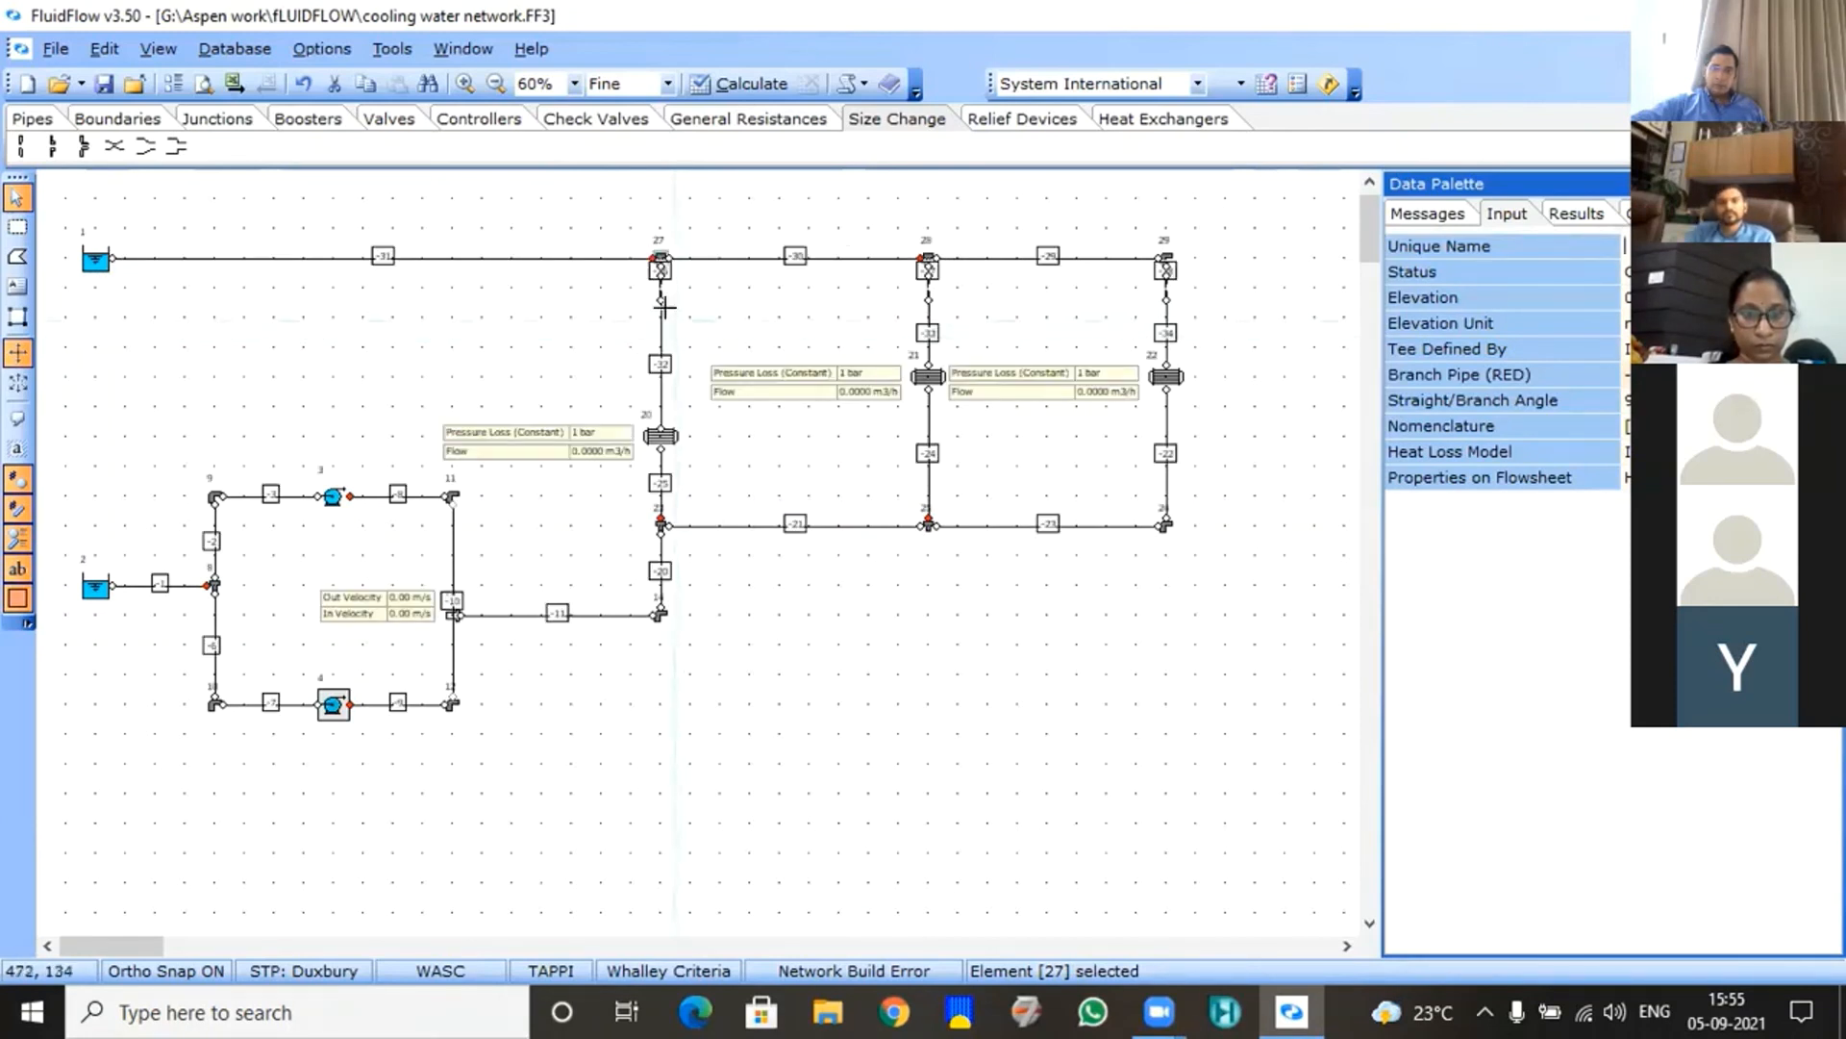
pyautogui.click(658, 296)
pyautogui.moveTo(661, 322); pyautogui.dragTo(662, 329)
pyautogui.click(925, 273)
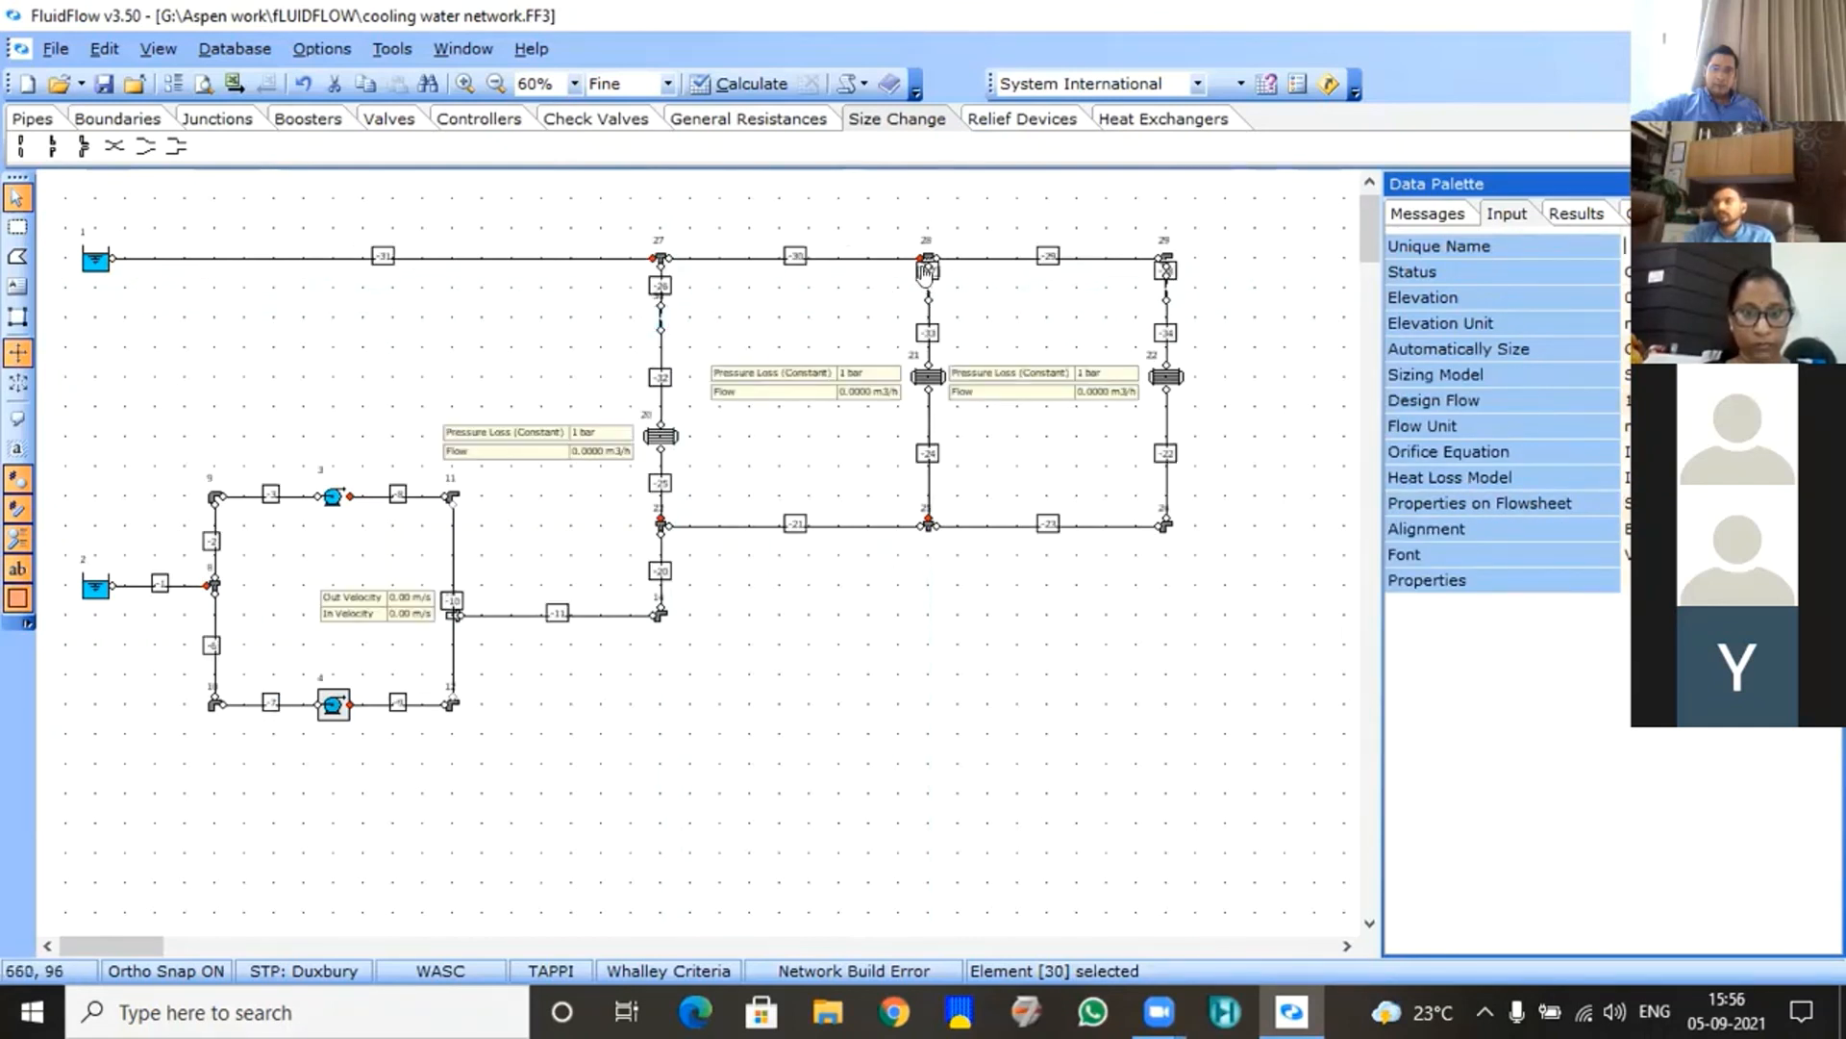
pyautogui.click(925, 300)
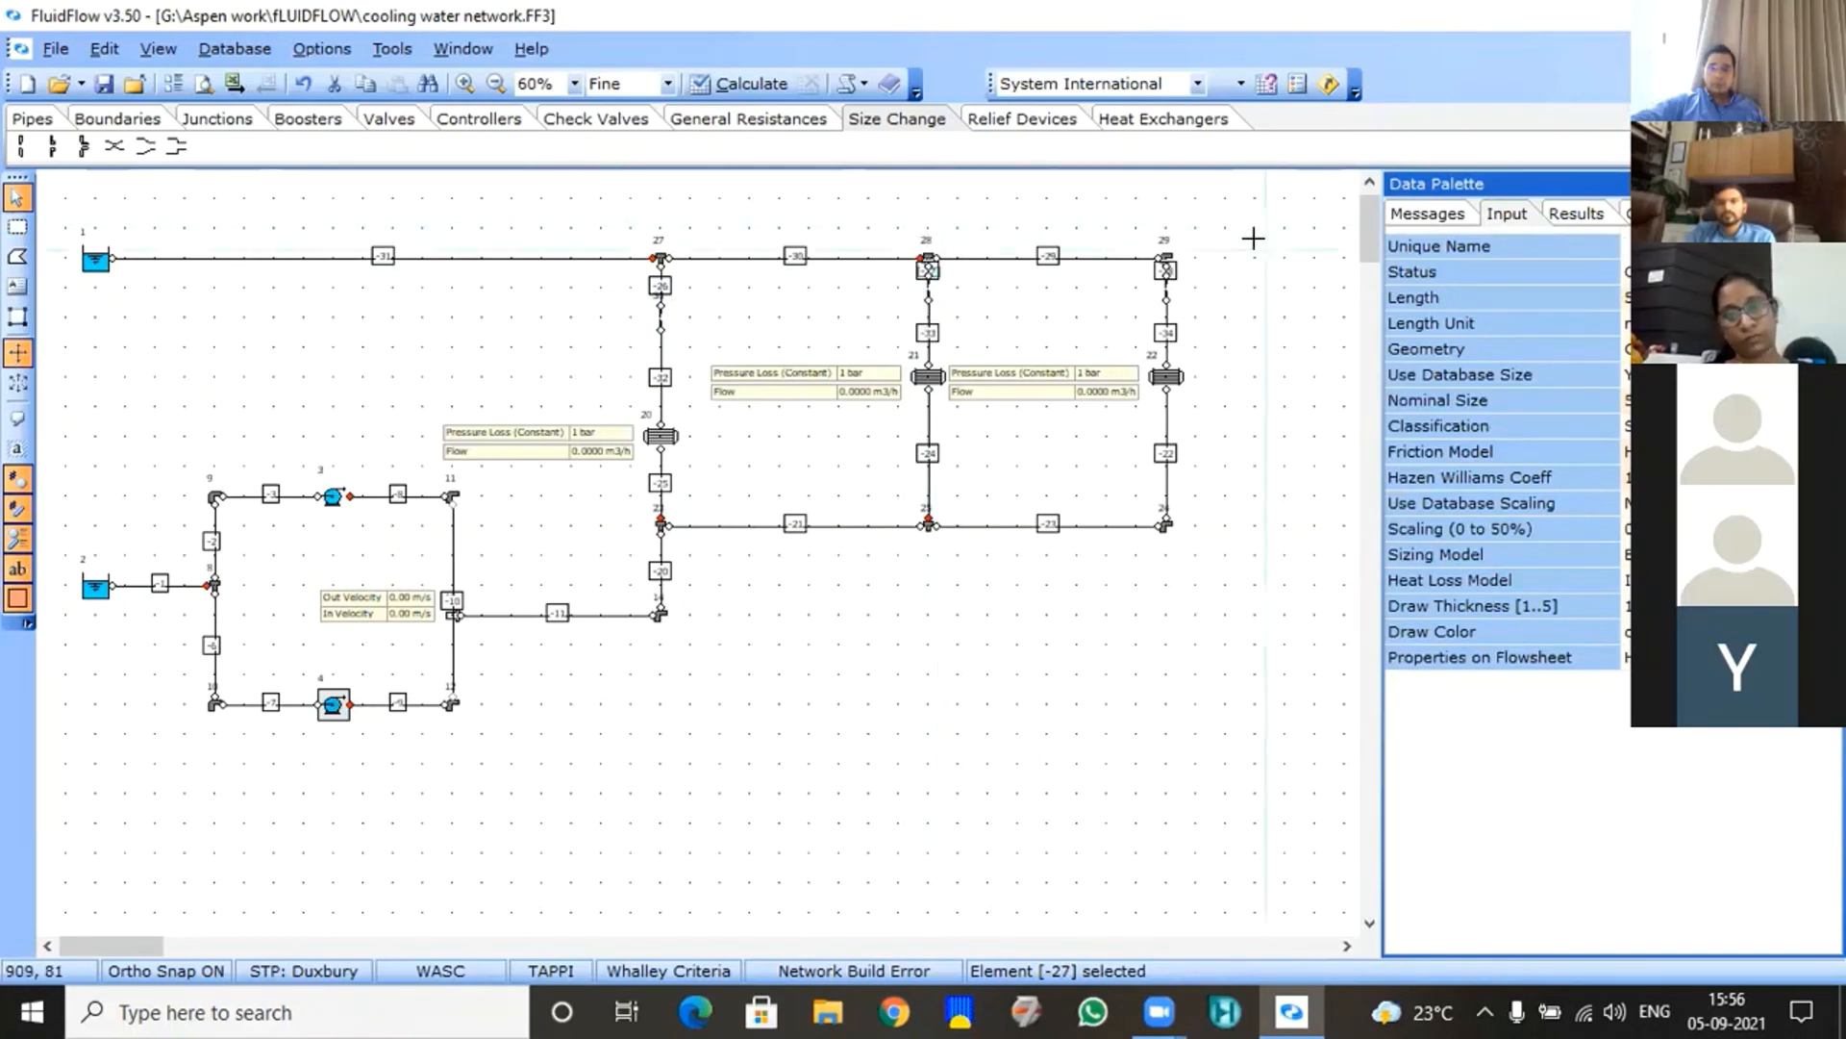
# - Raise tees 28 and 27, bend 29 and reservoir 1 into one horizontal line above the orifices, and recalculate the network
pyautogui.scroll(1, 921, 240)
pyautogui.click(923, 241)
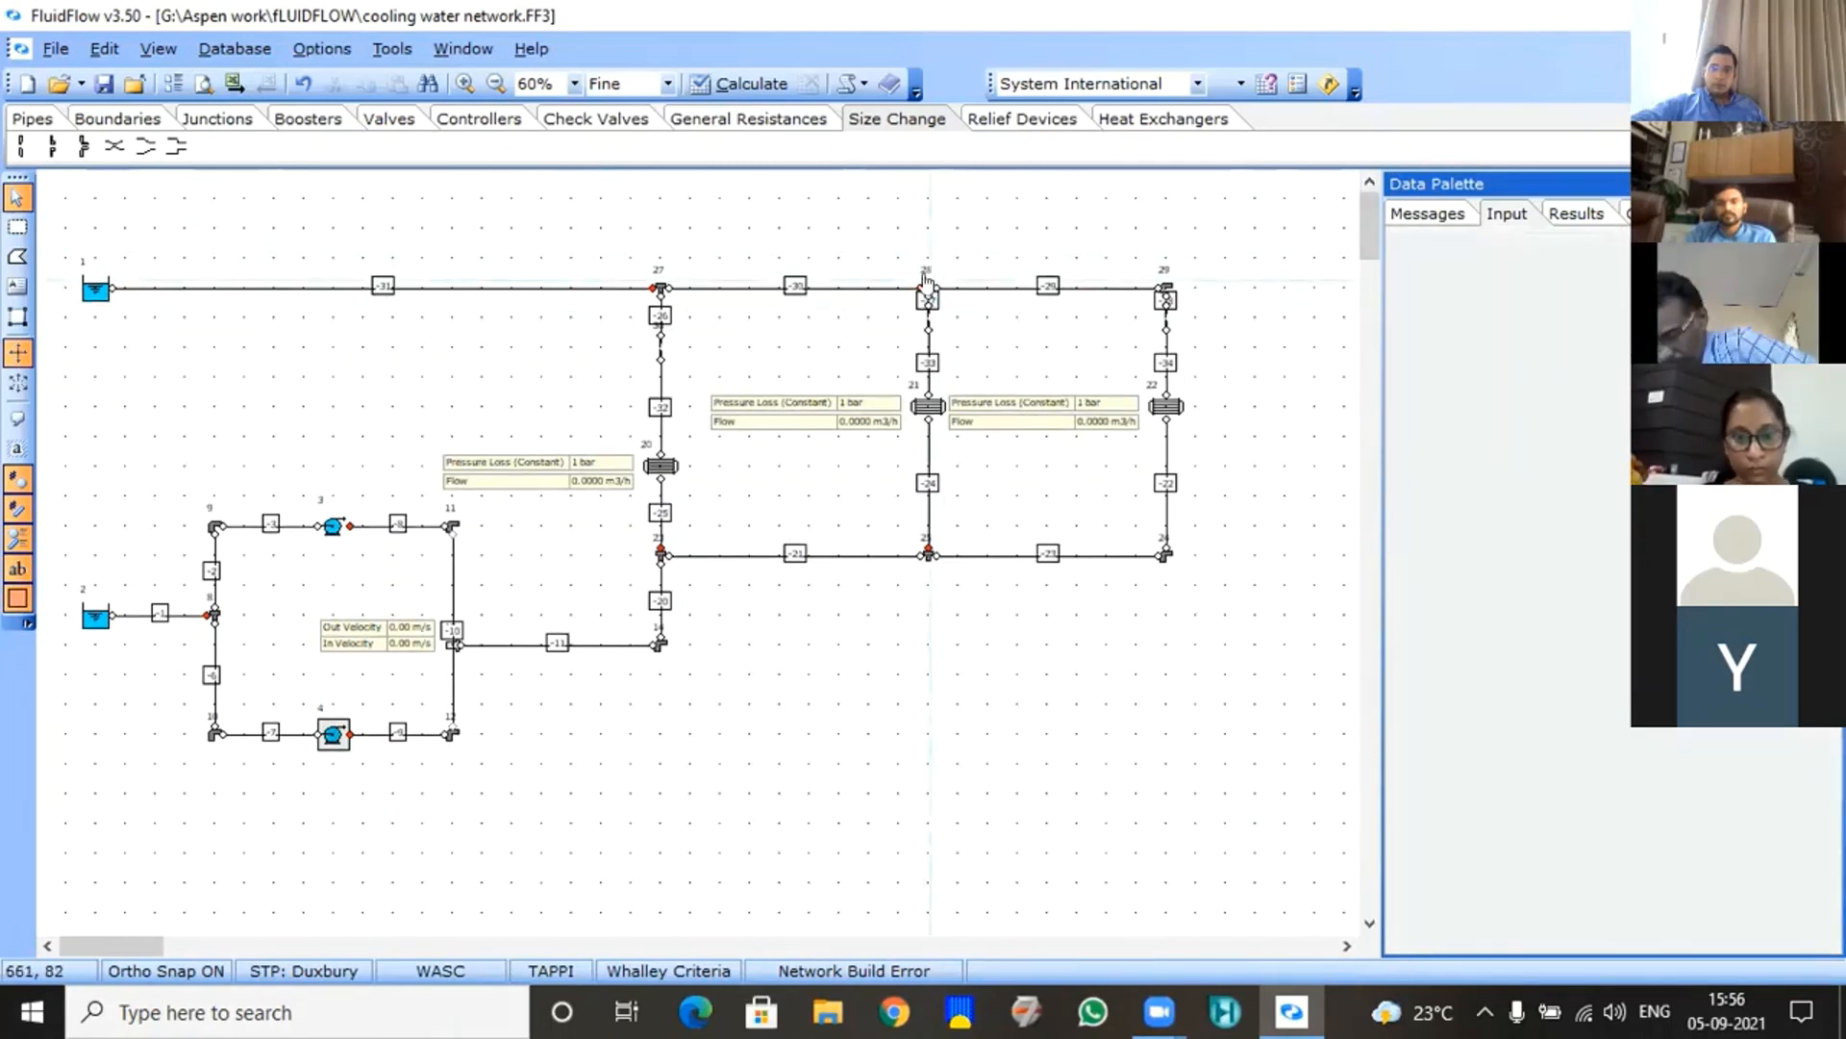
pyautogui.moveTo(925, 280); pyautogui.dragTo(925, 229)
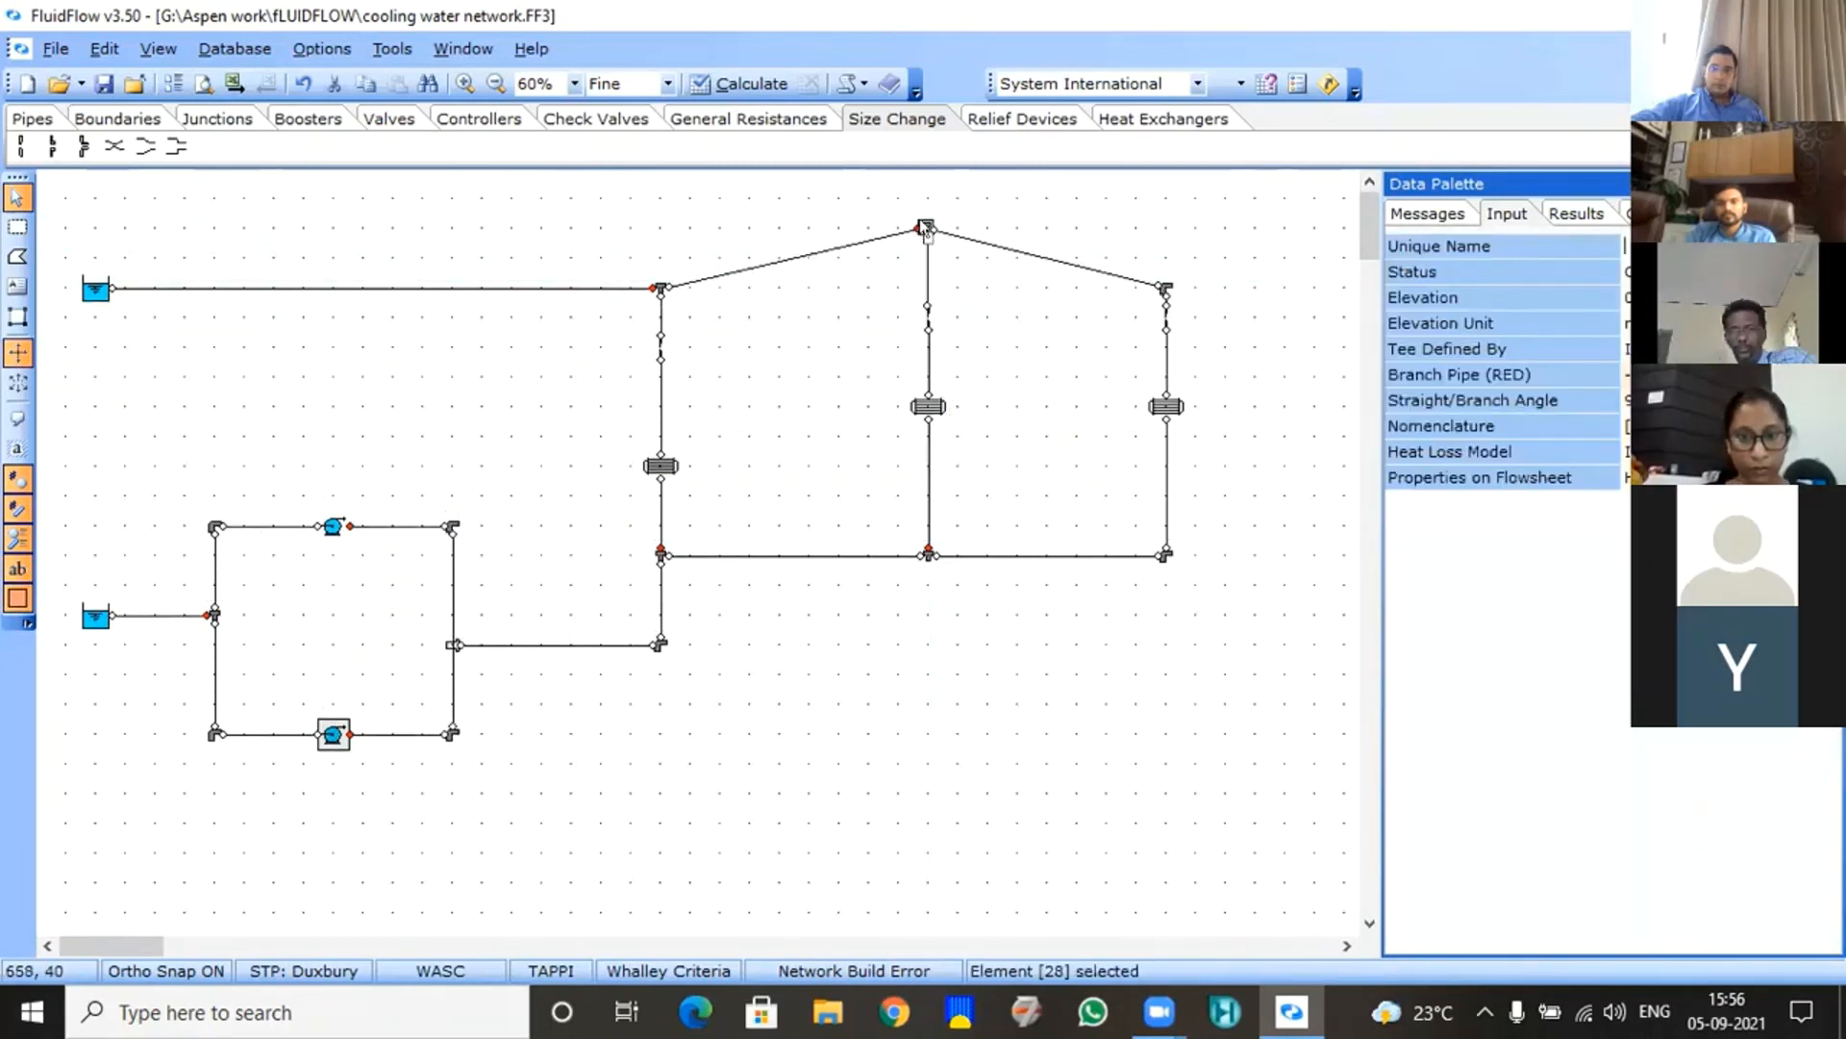
pyautogui.moveTo(659, 285); pyautogui.dragTo(659, 228)
pyautogui.moveTo(1160, 292); pyautogui.dragTo(1159, 231)
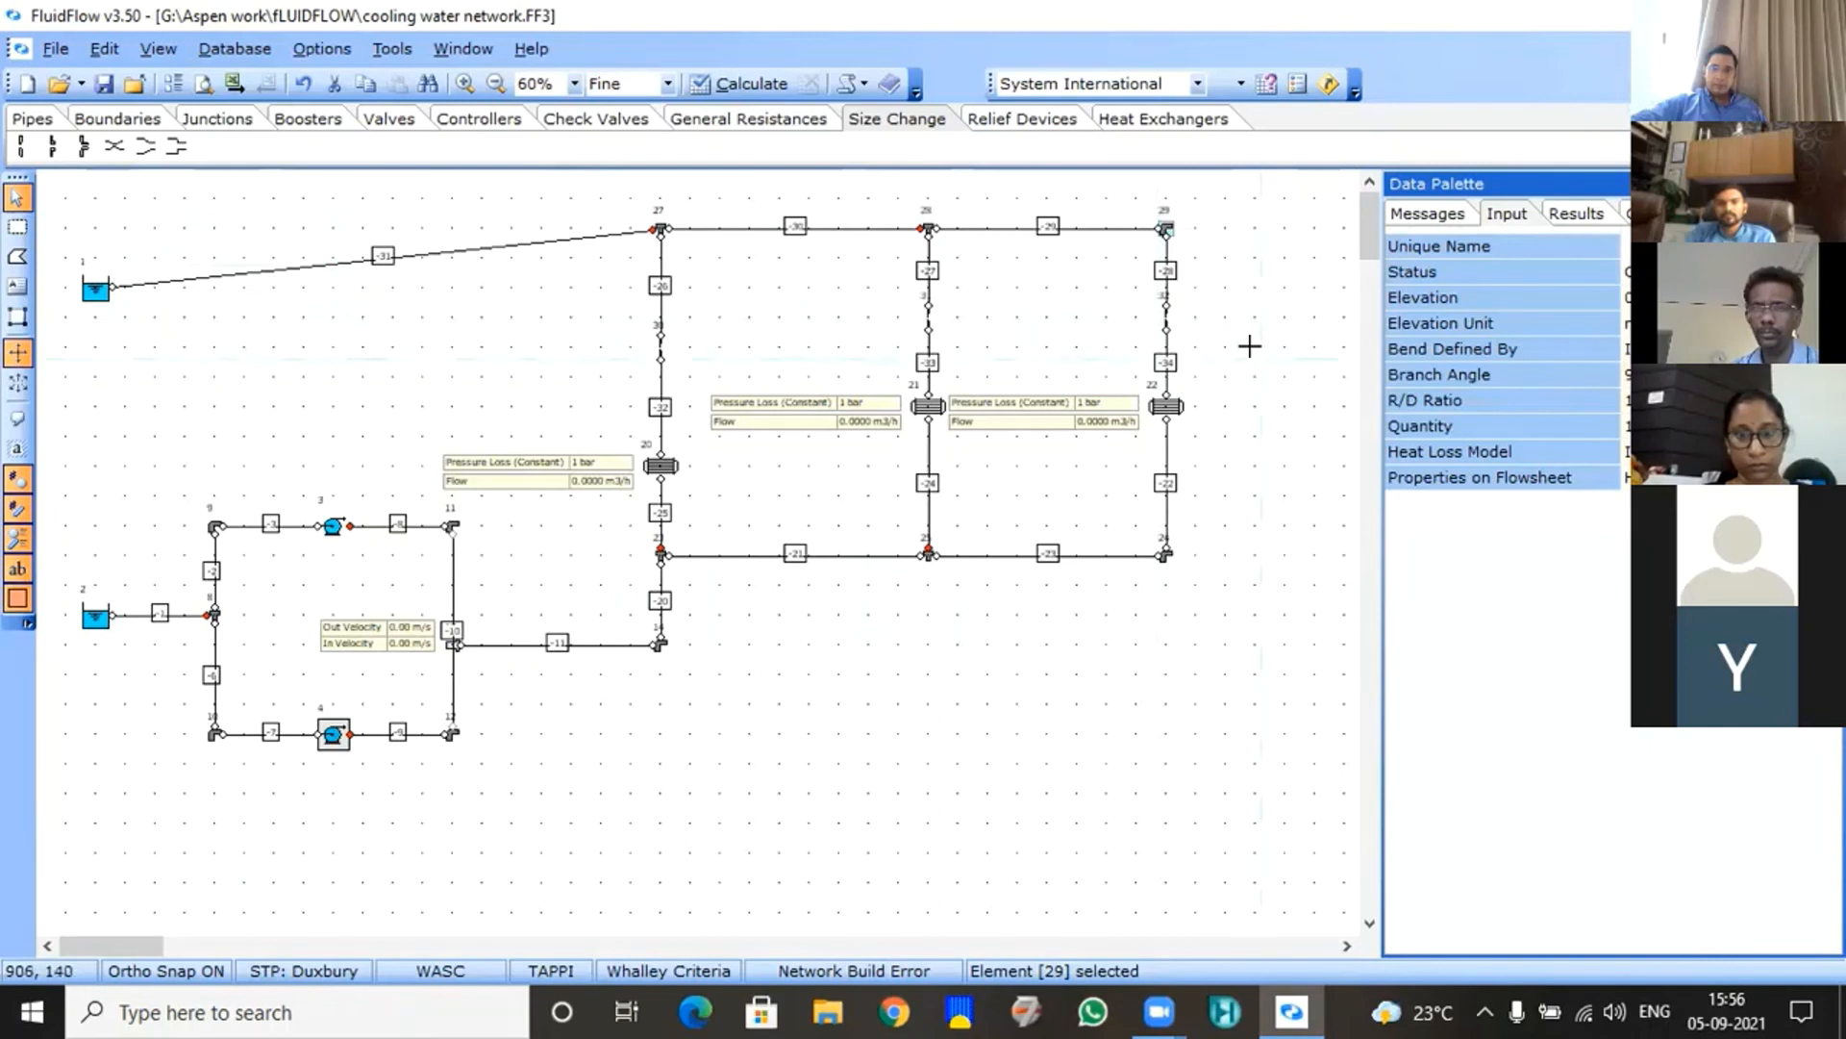
pyautogui.press('F9')
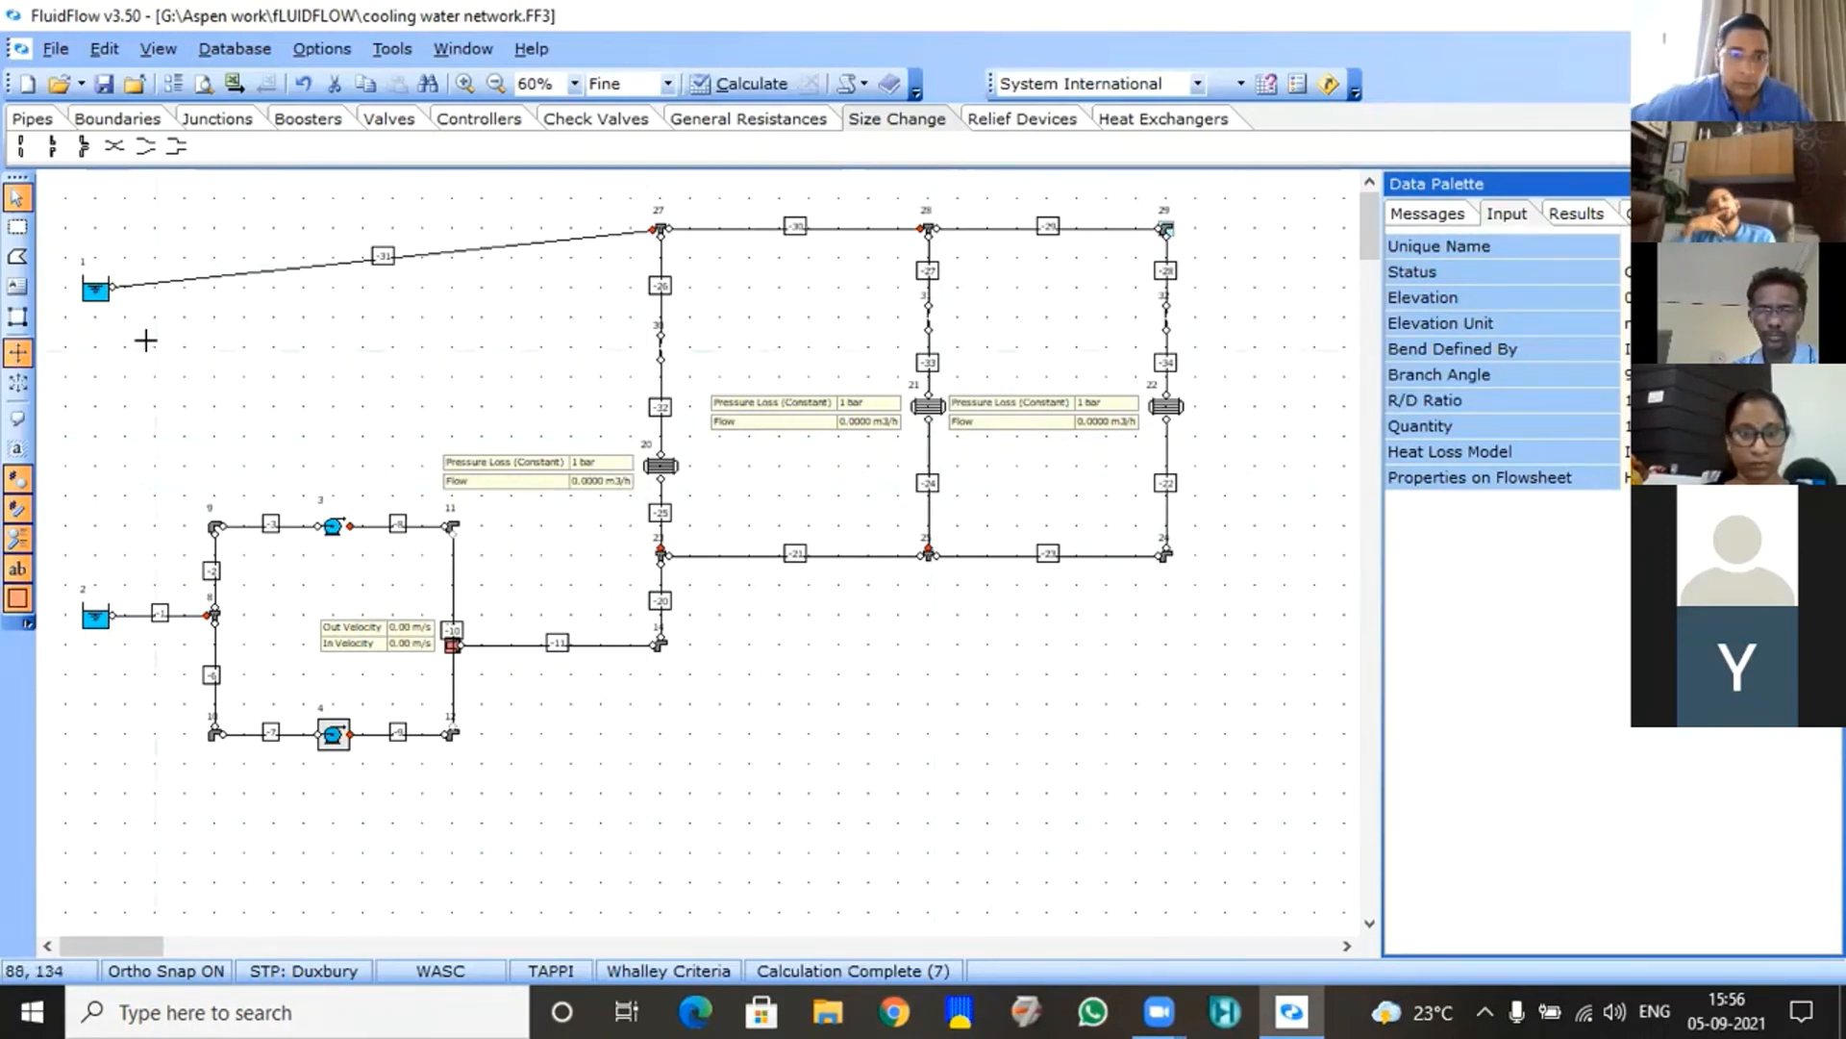
pyautogui.moveTo(95, 288); pyautogui.dragTo(96, 230)
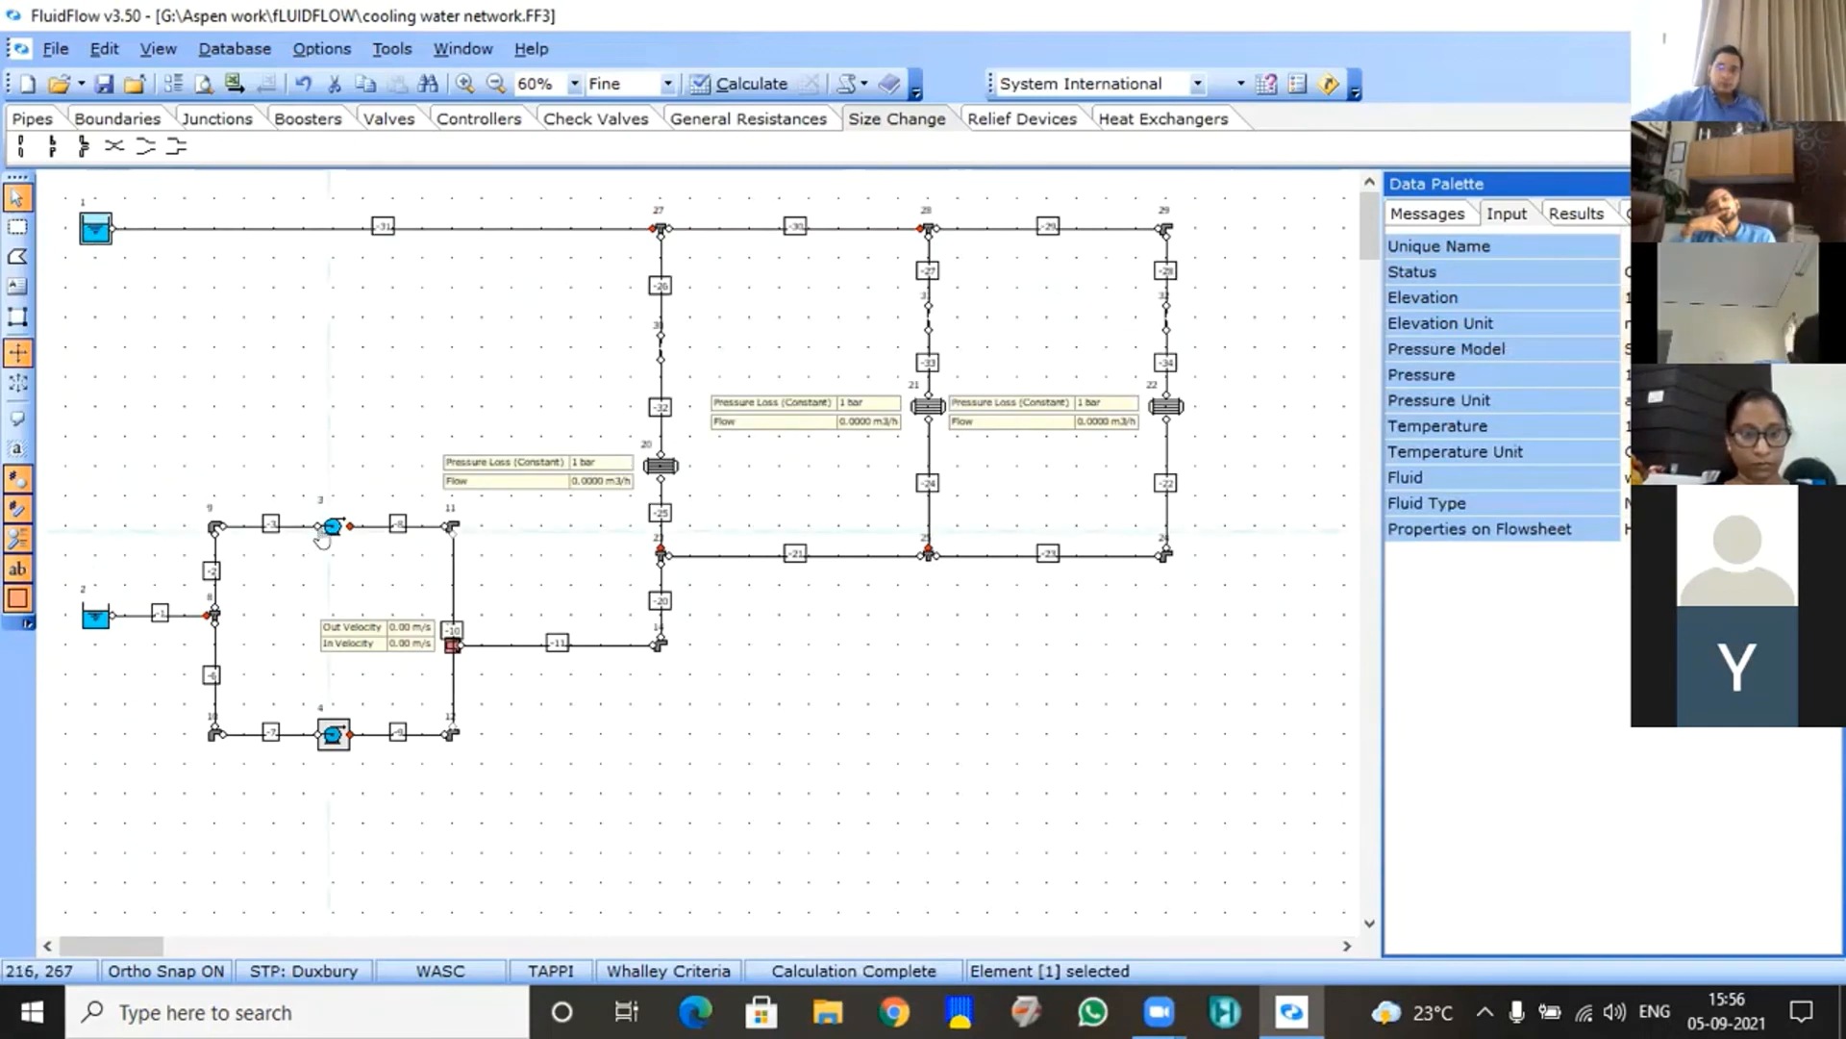
# - Check the inputs of heat exchangers 20, 21 and 22 and of the orifice above each one
pyautogui.click(651, 468)
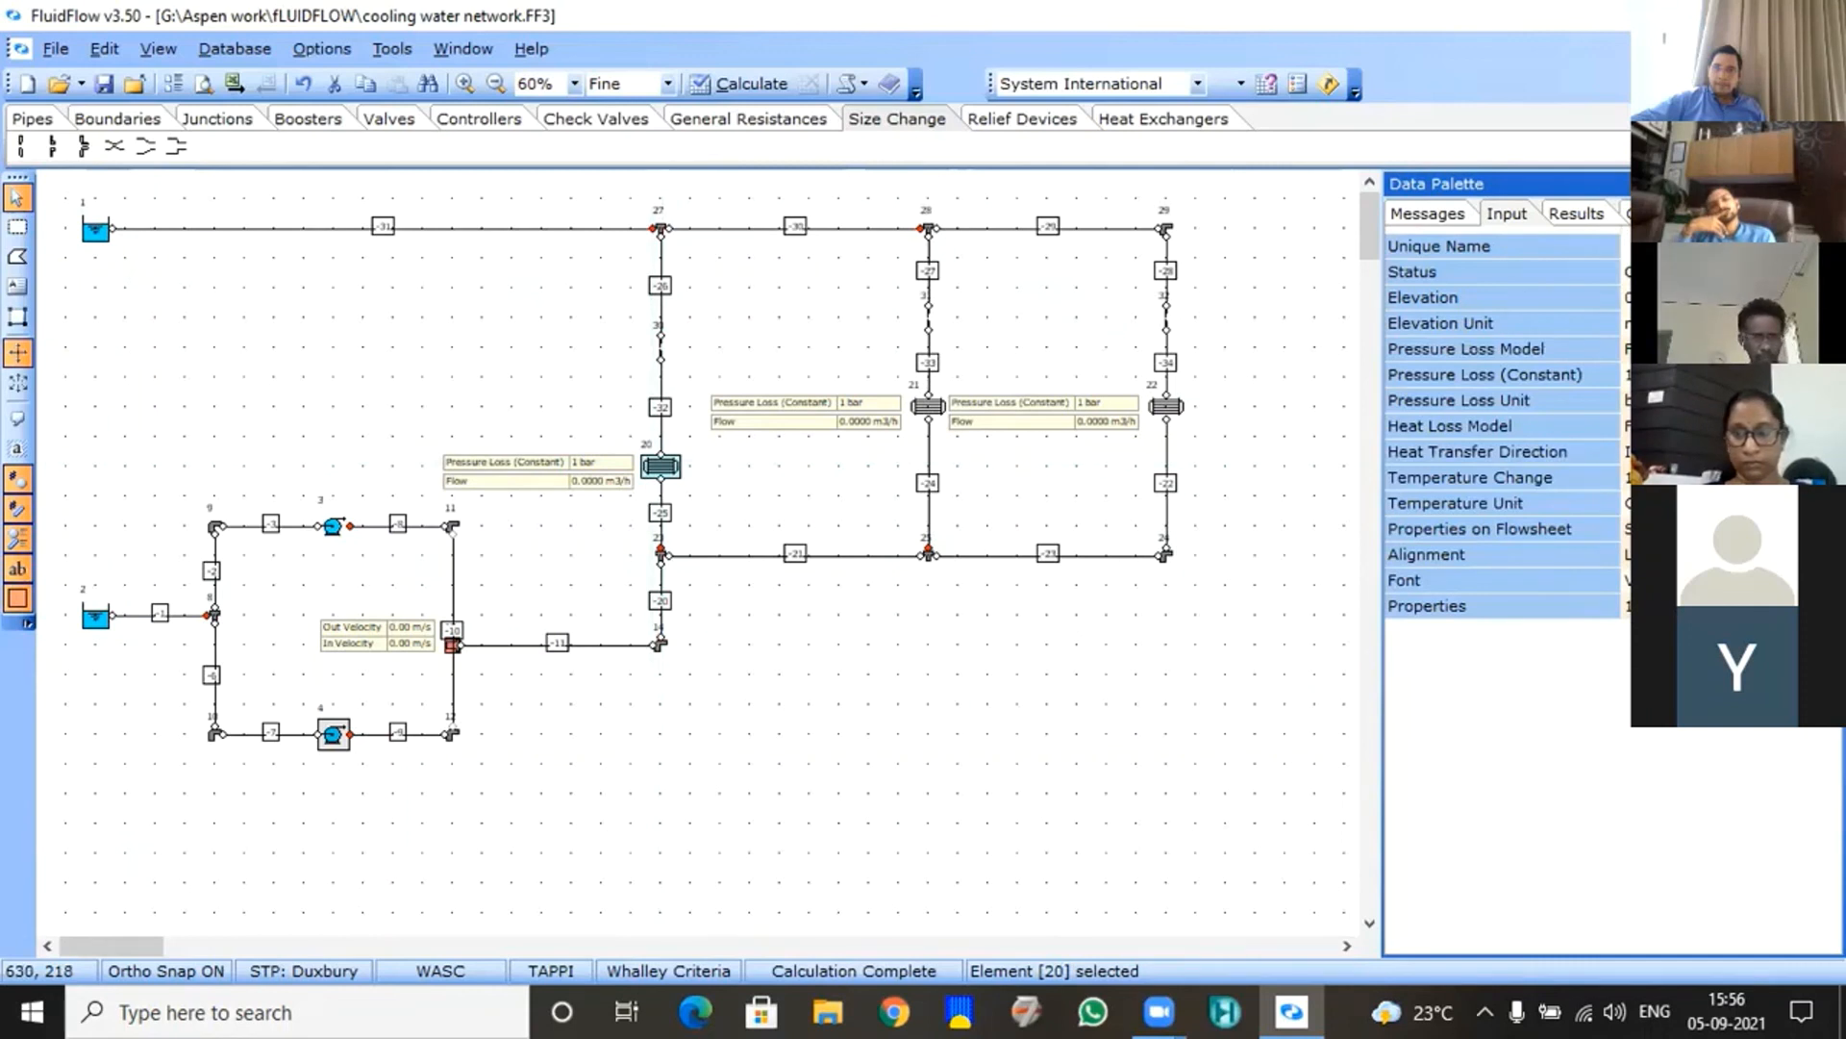
pyautogui.click(923, 406)
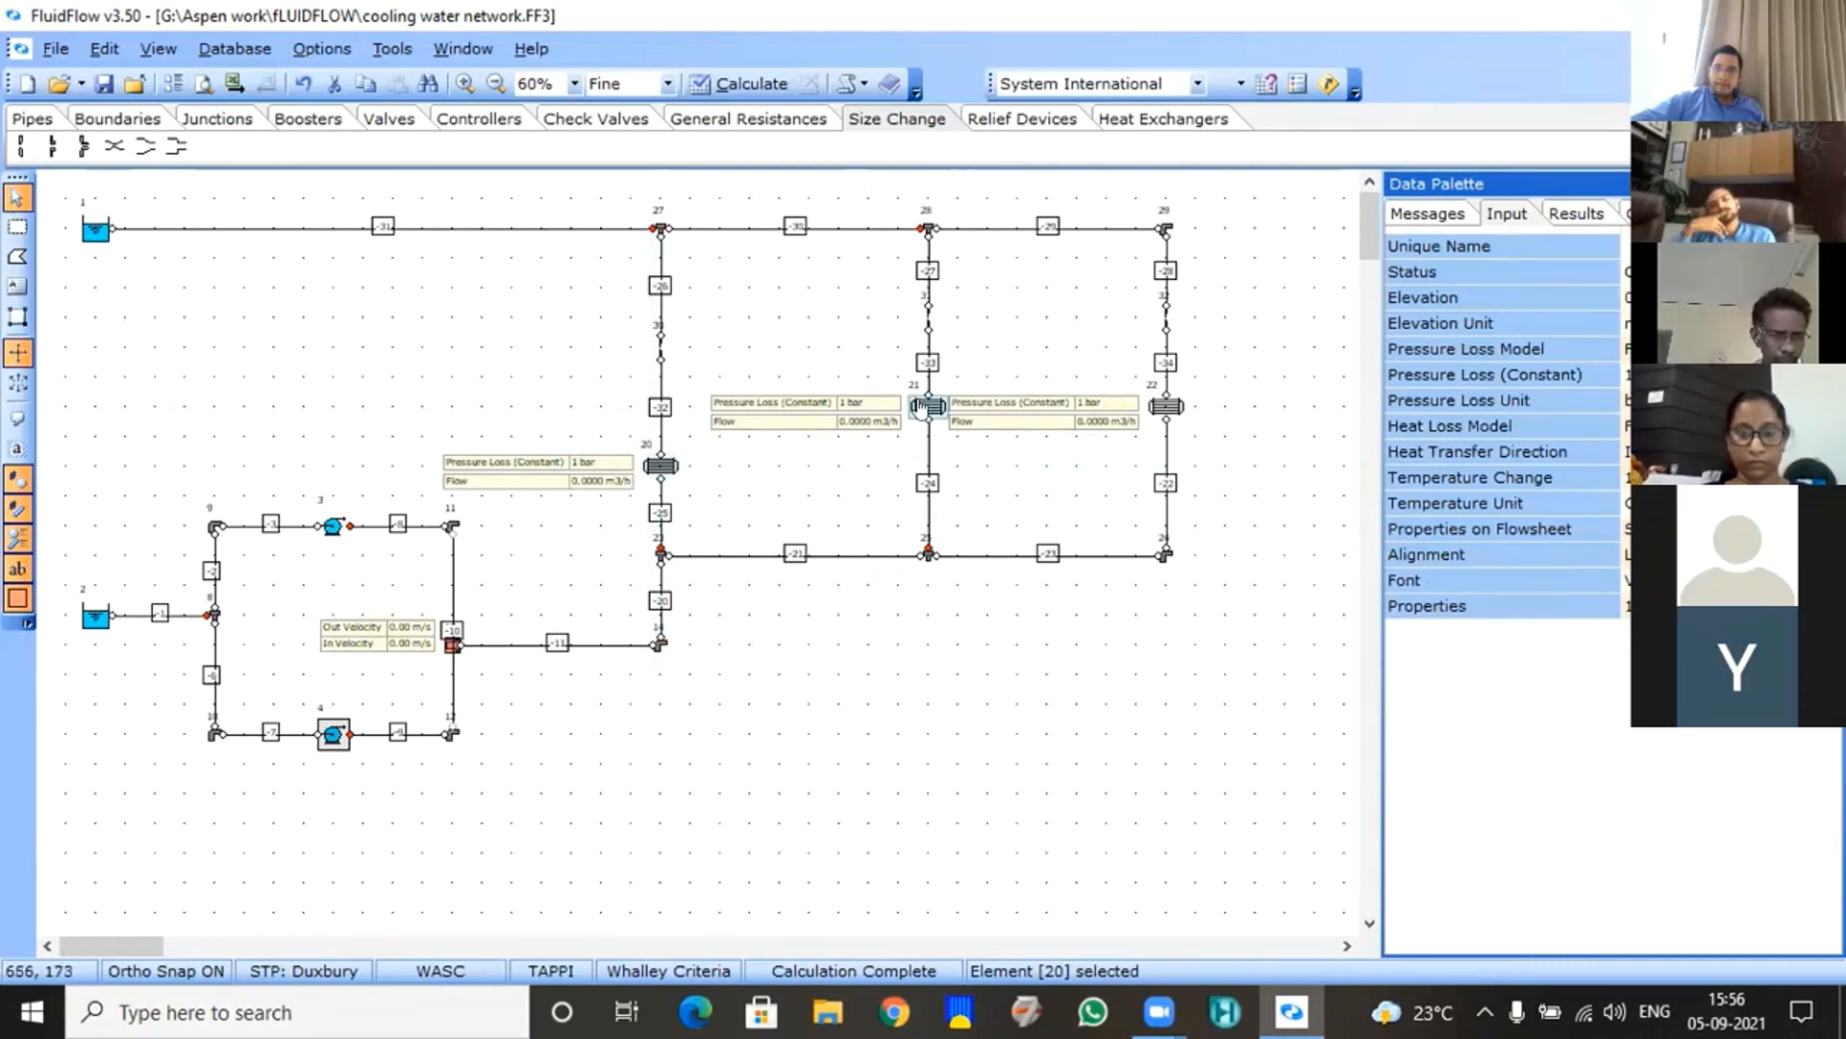
pyautogui.click(1167, 406)
pyautogui.click(657, 341)
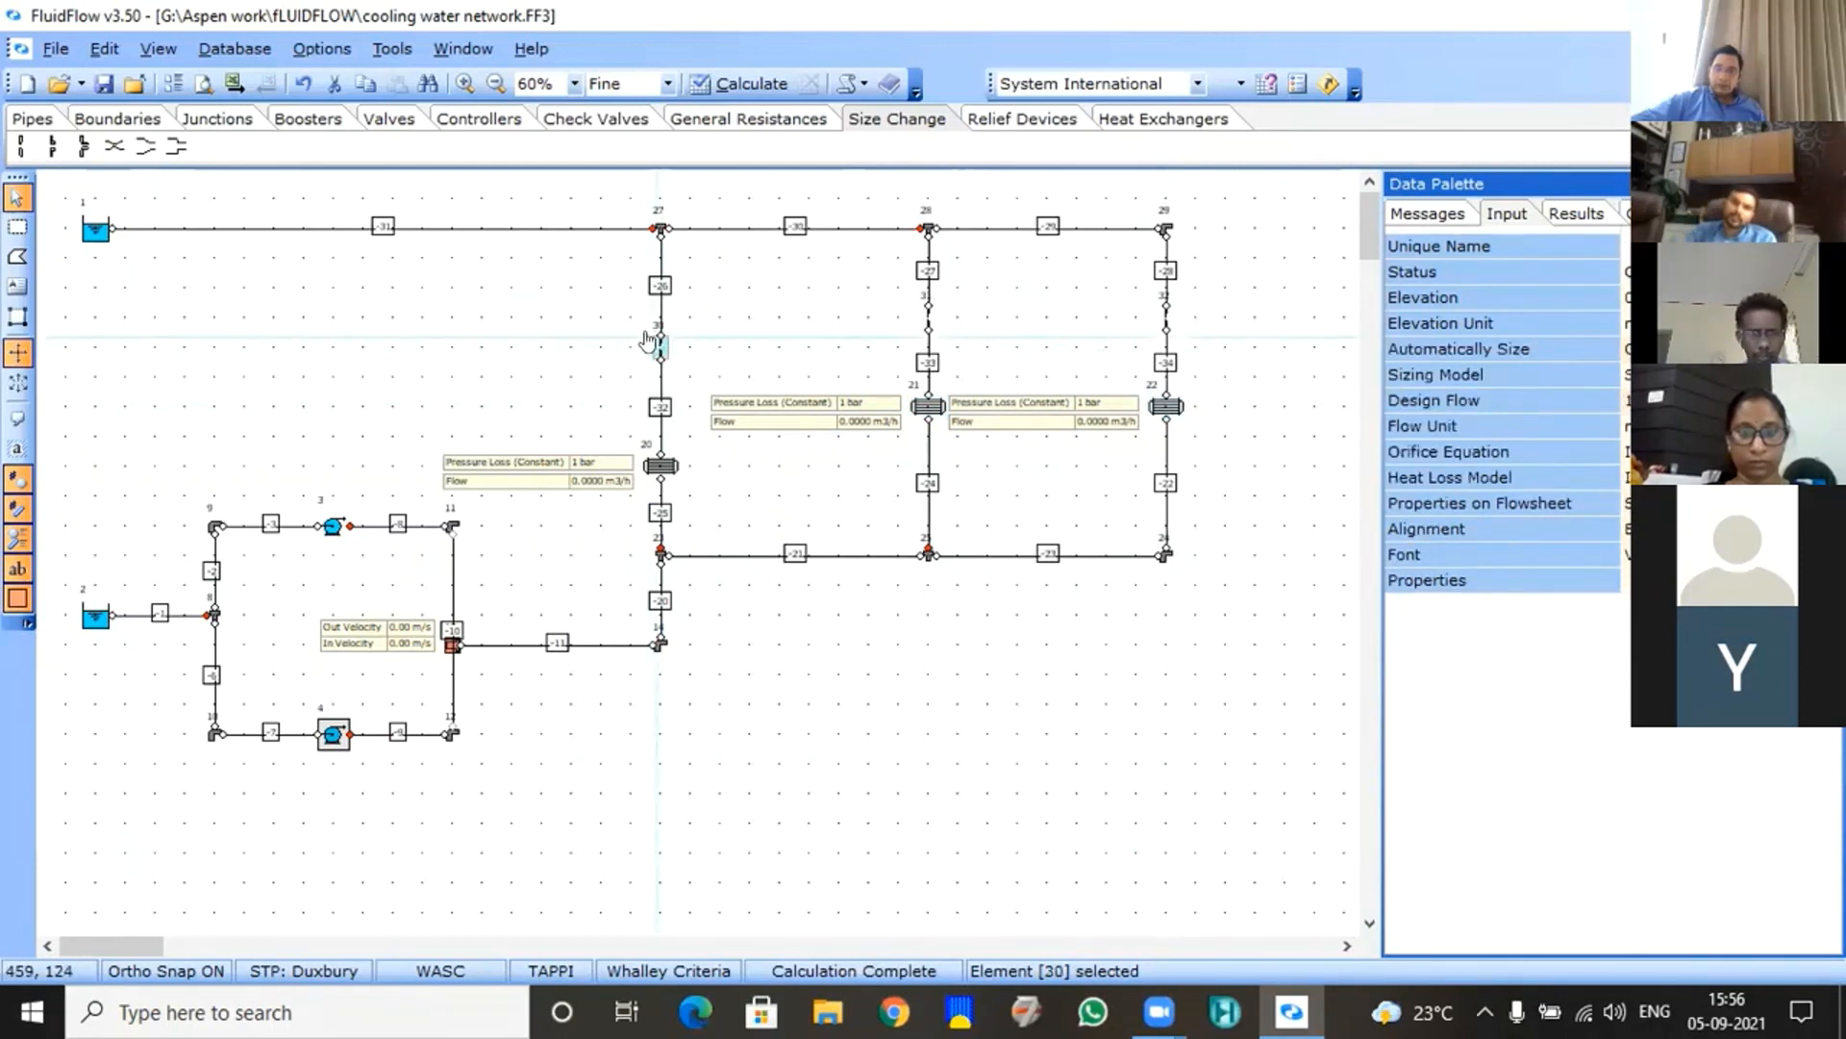
pyautogui.click(925, 319)
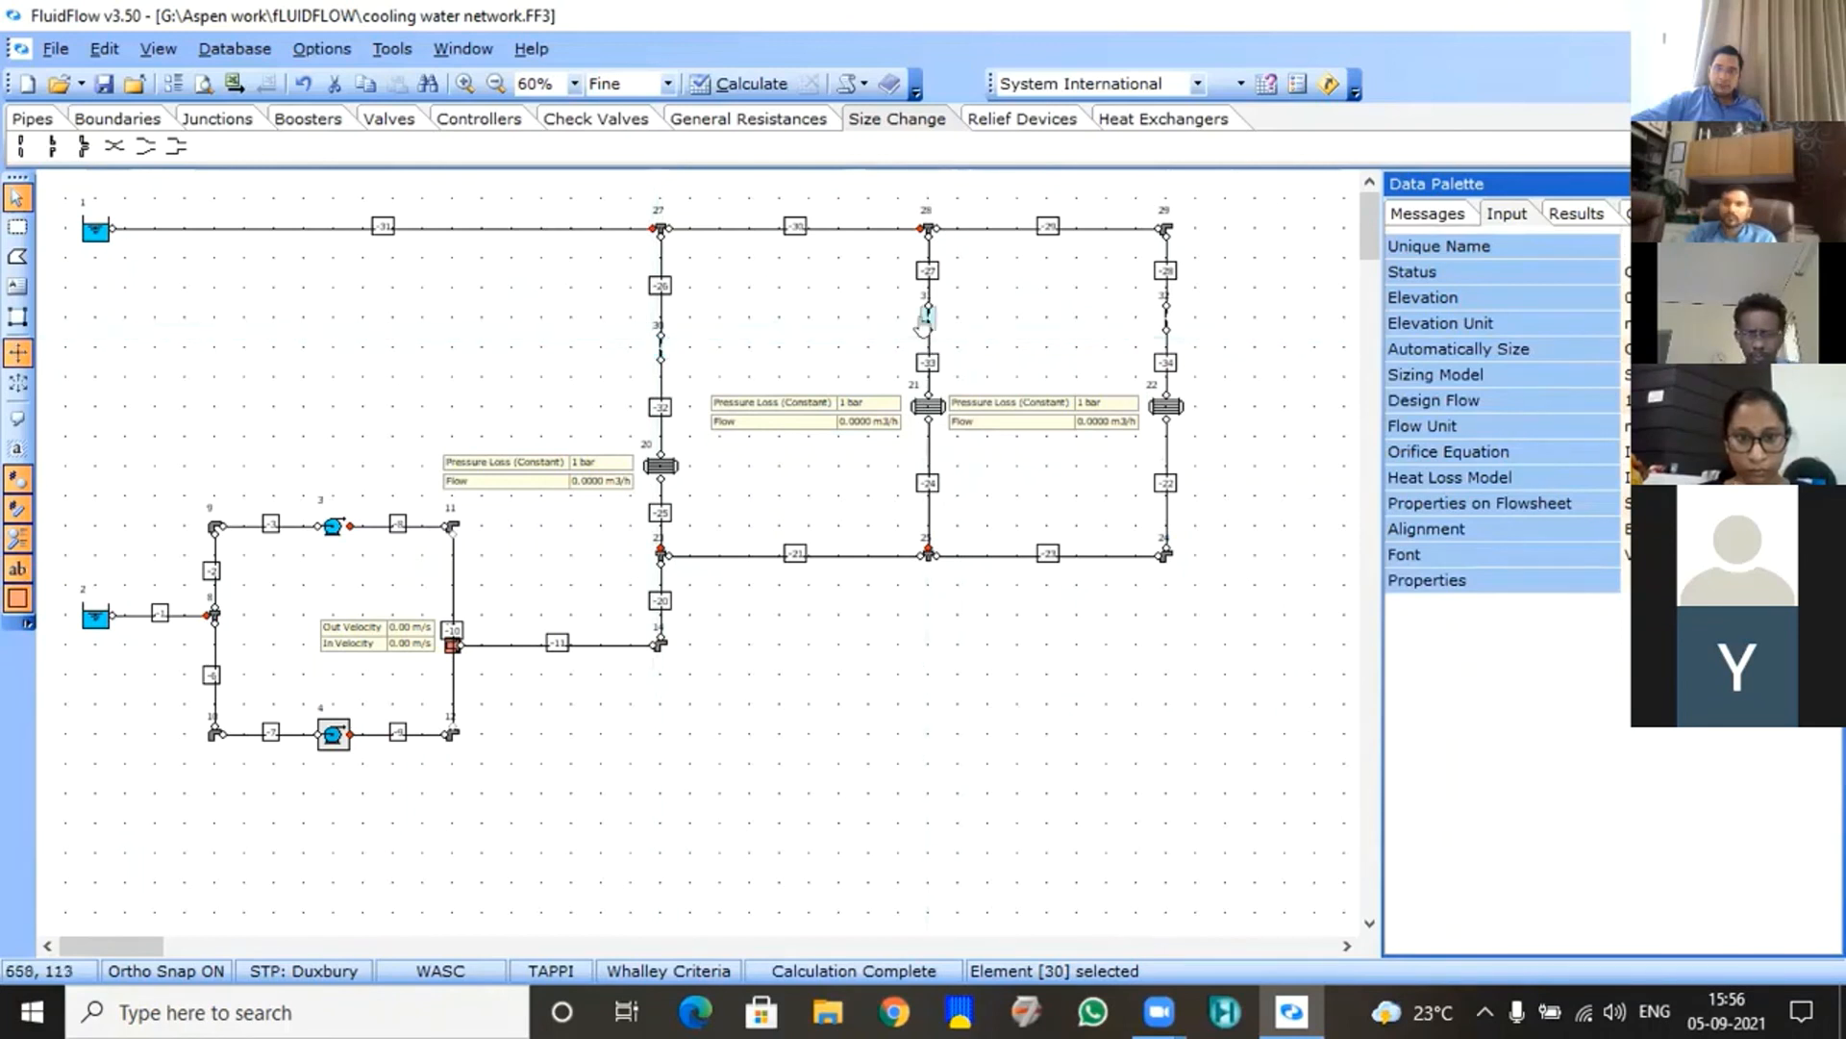
pyautogui.click(1160, 325)
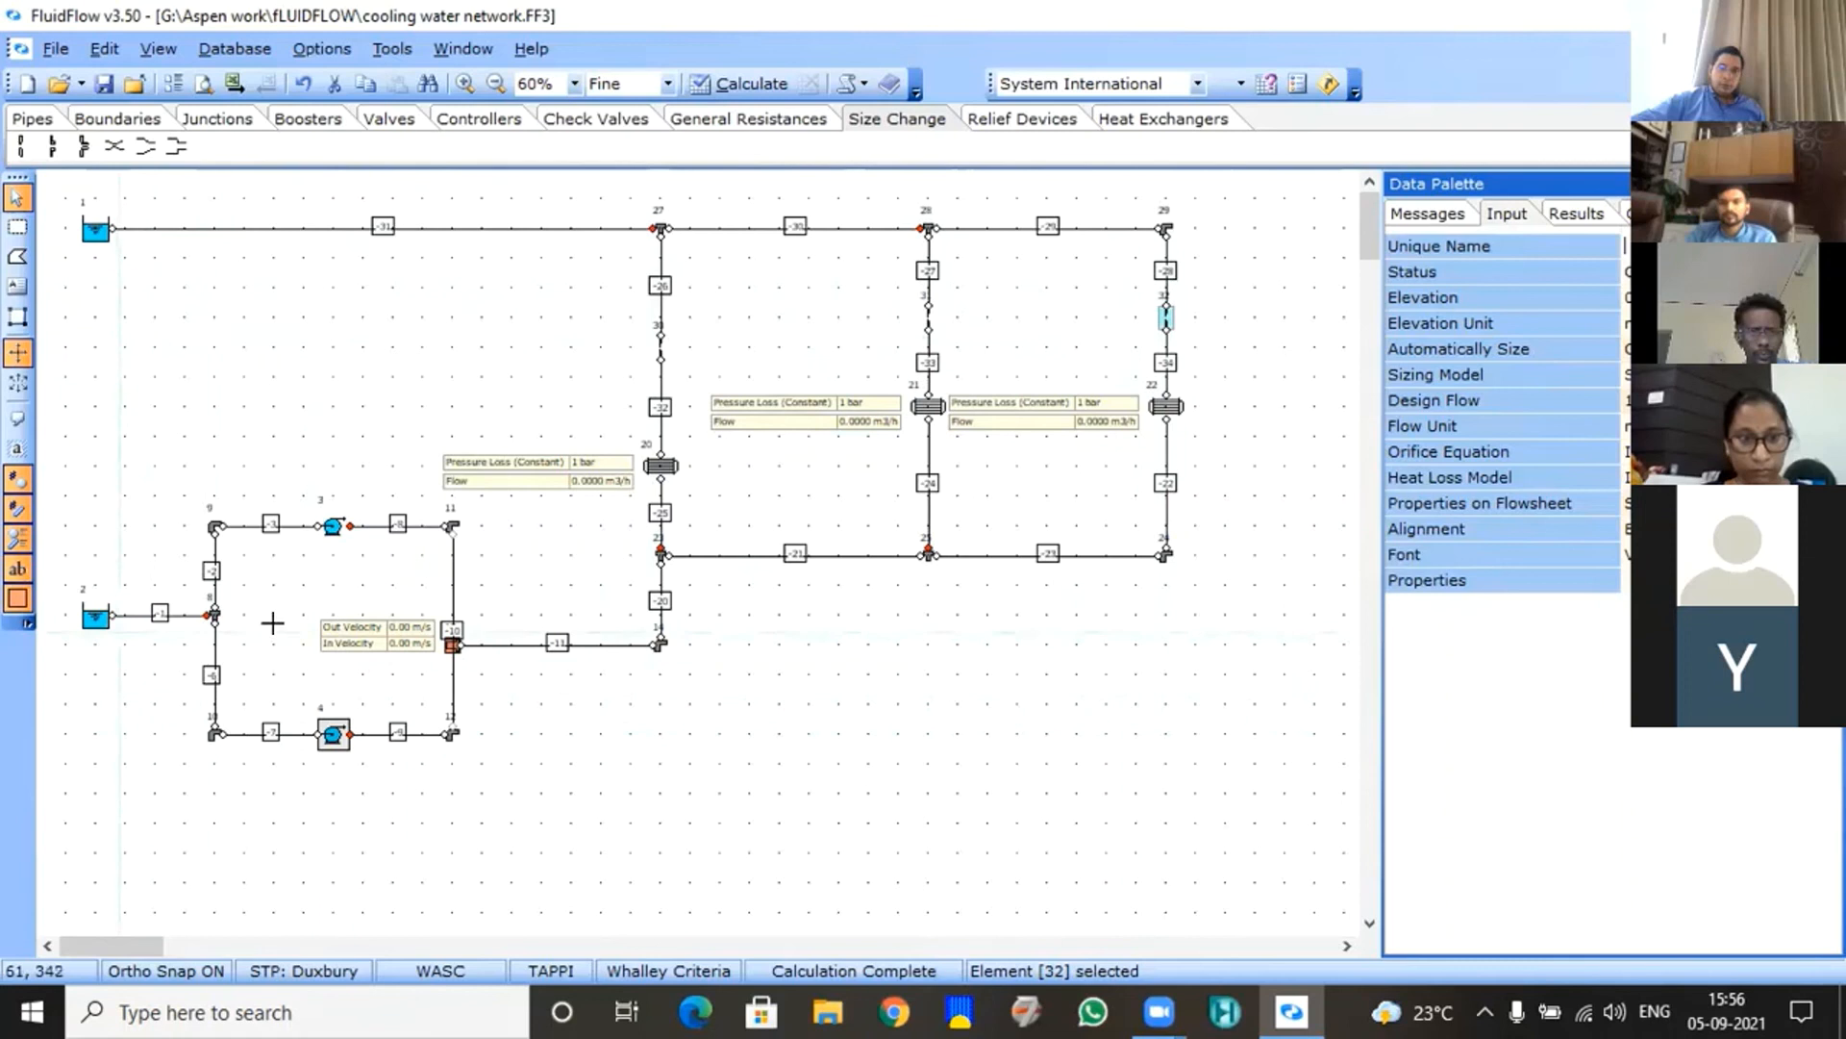
# - Pull node 13 of pipe -11 off the pump discharge line, reconnect it there as a junction, and recalculate the network
pyautogui.moveTo(456, 644); pyautogui.dragTo(640, 763)
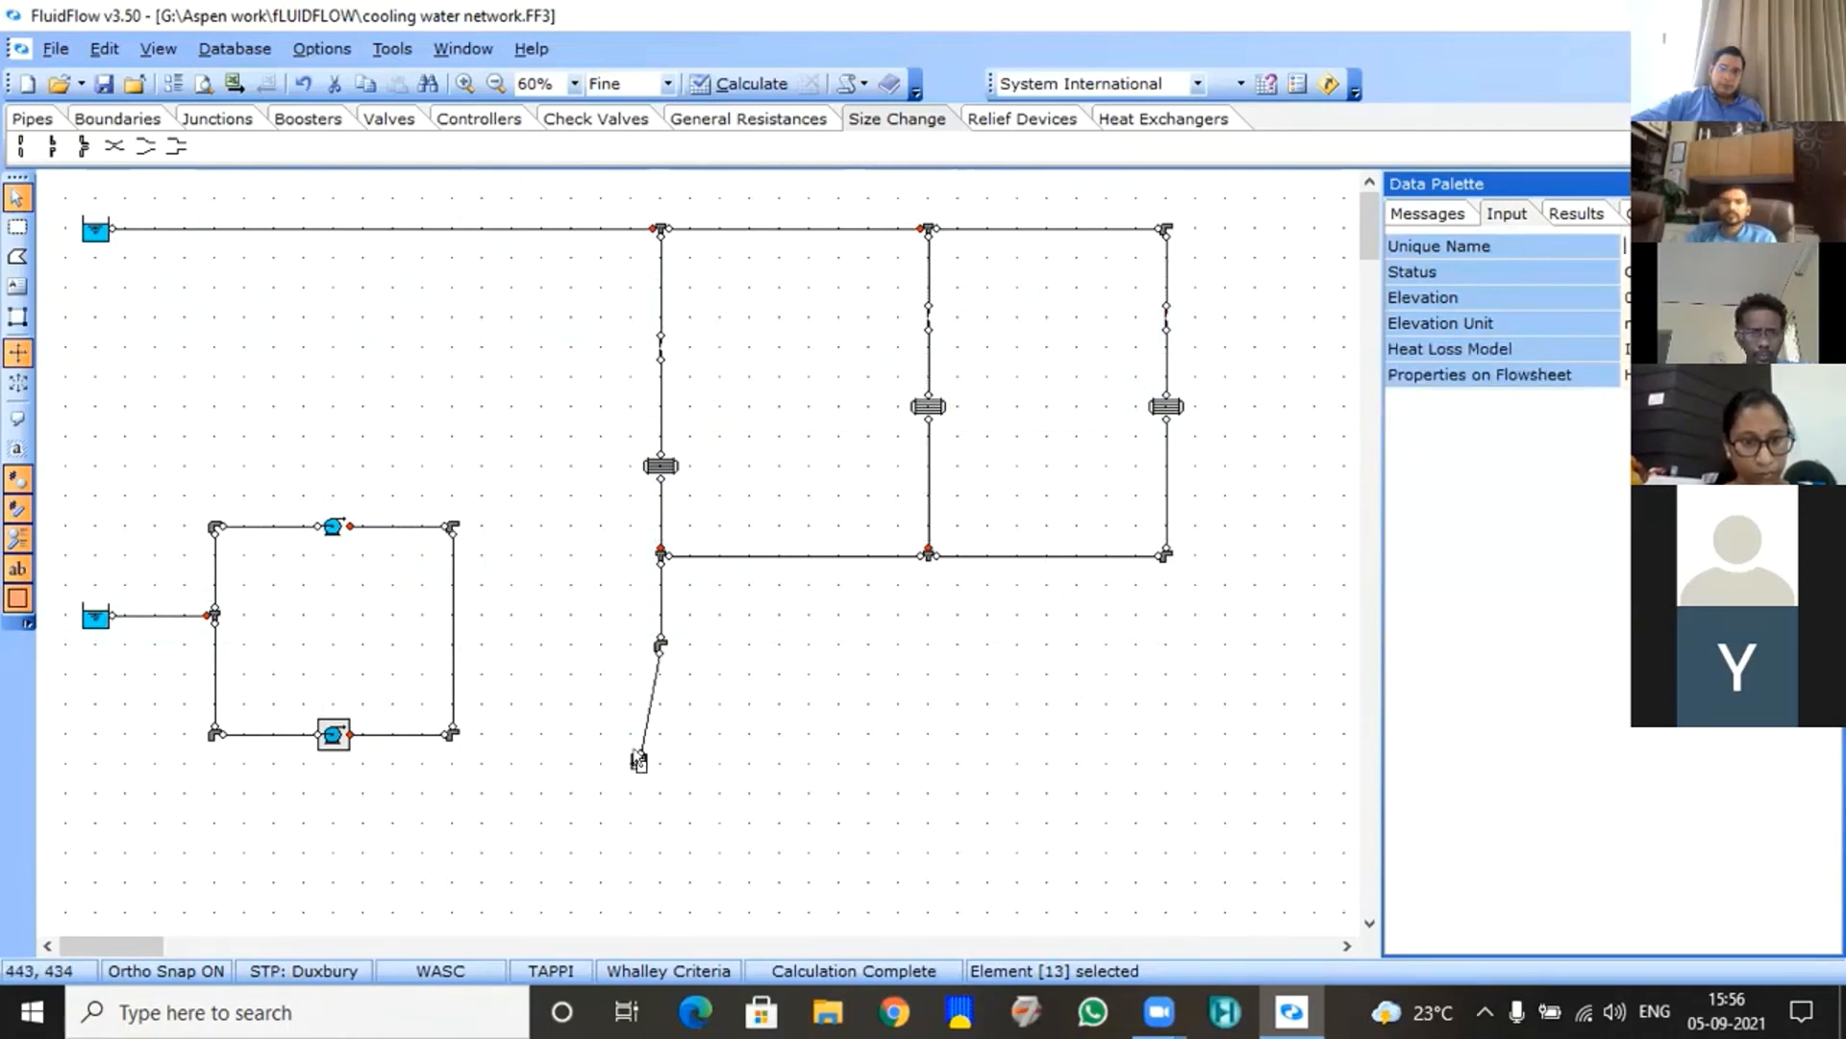
pyautogui.moveTo(639, 762); pyautogui.dragTo(450, 642)
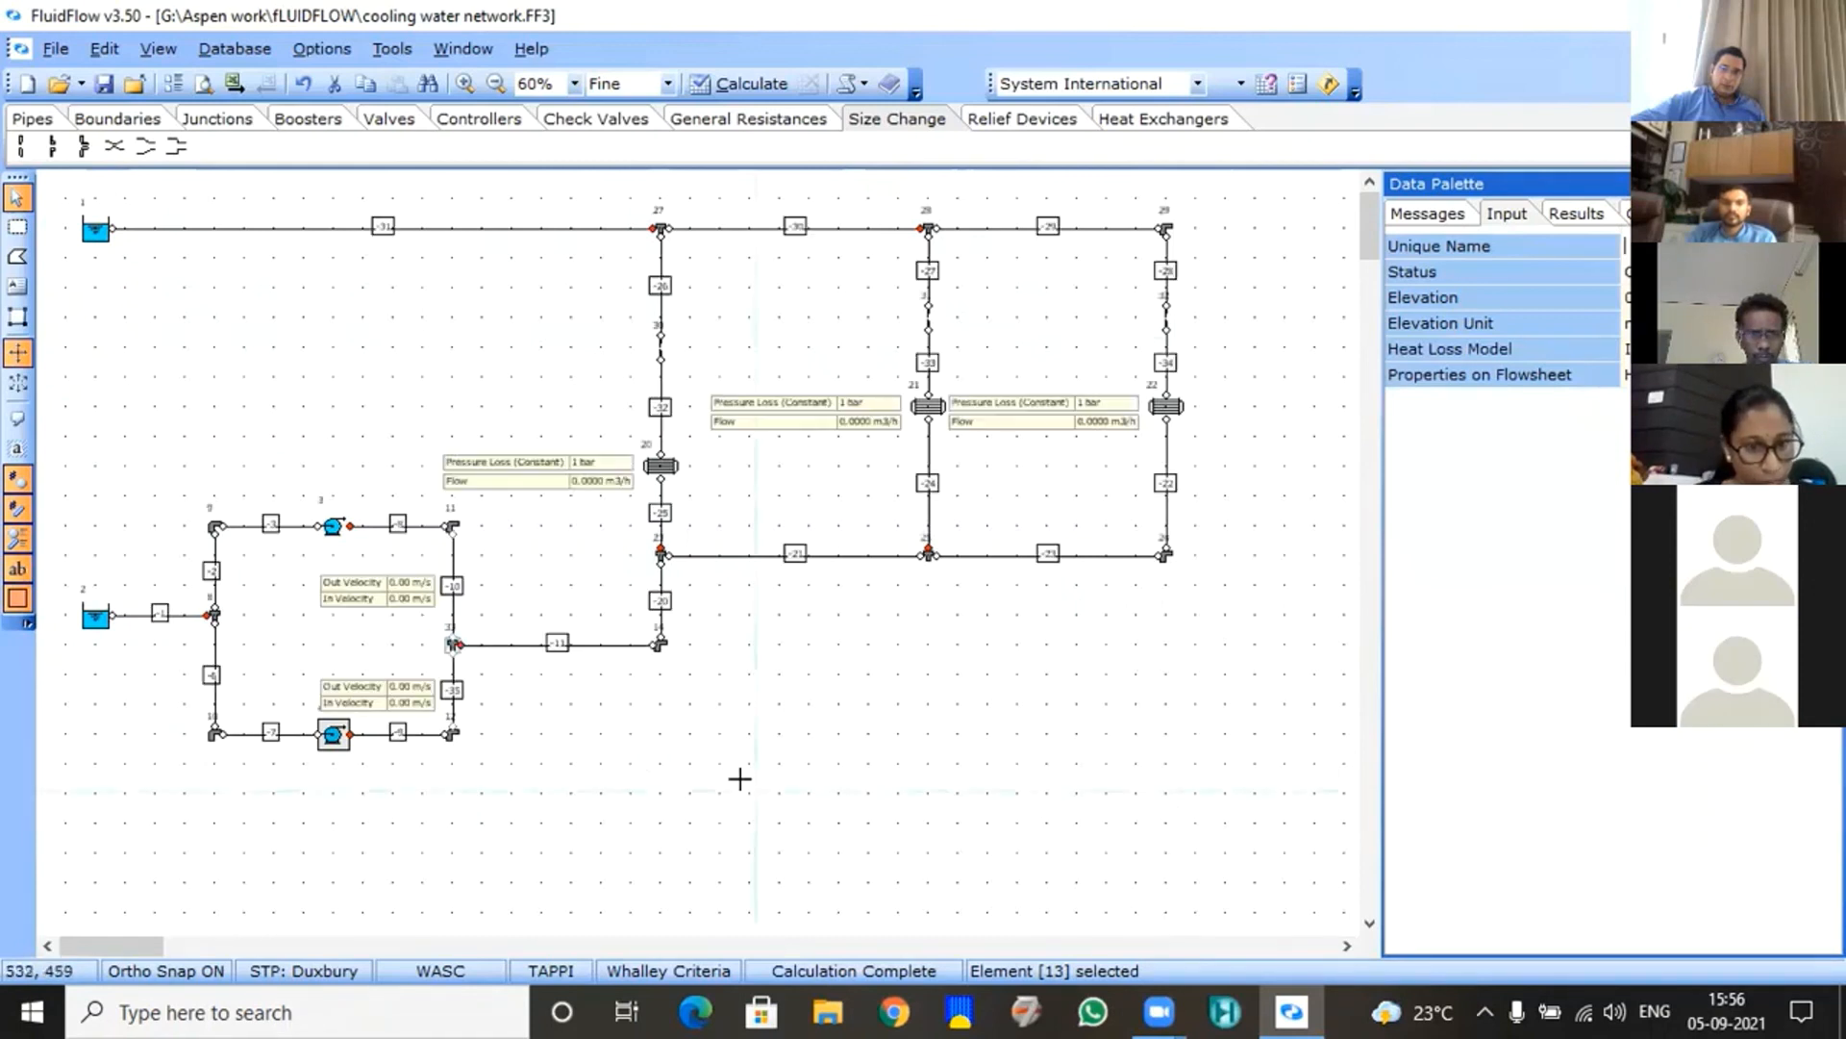
pyautogui.click(673, 729)
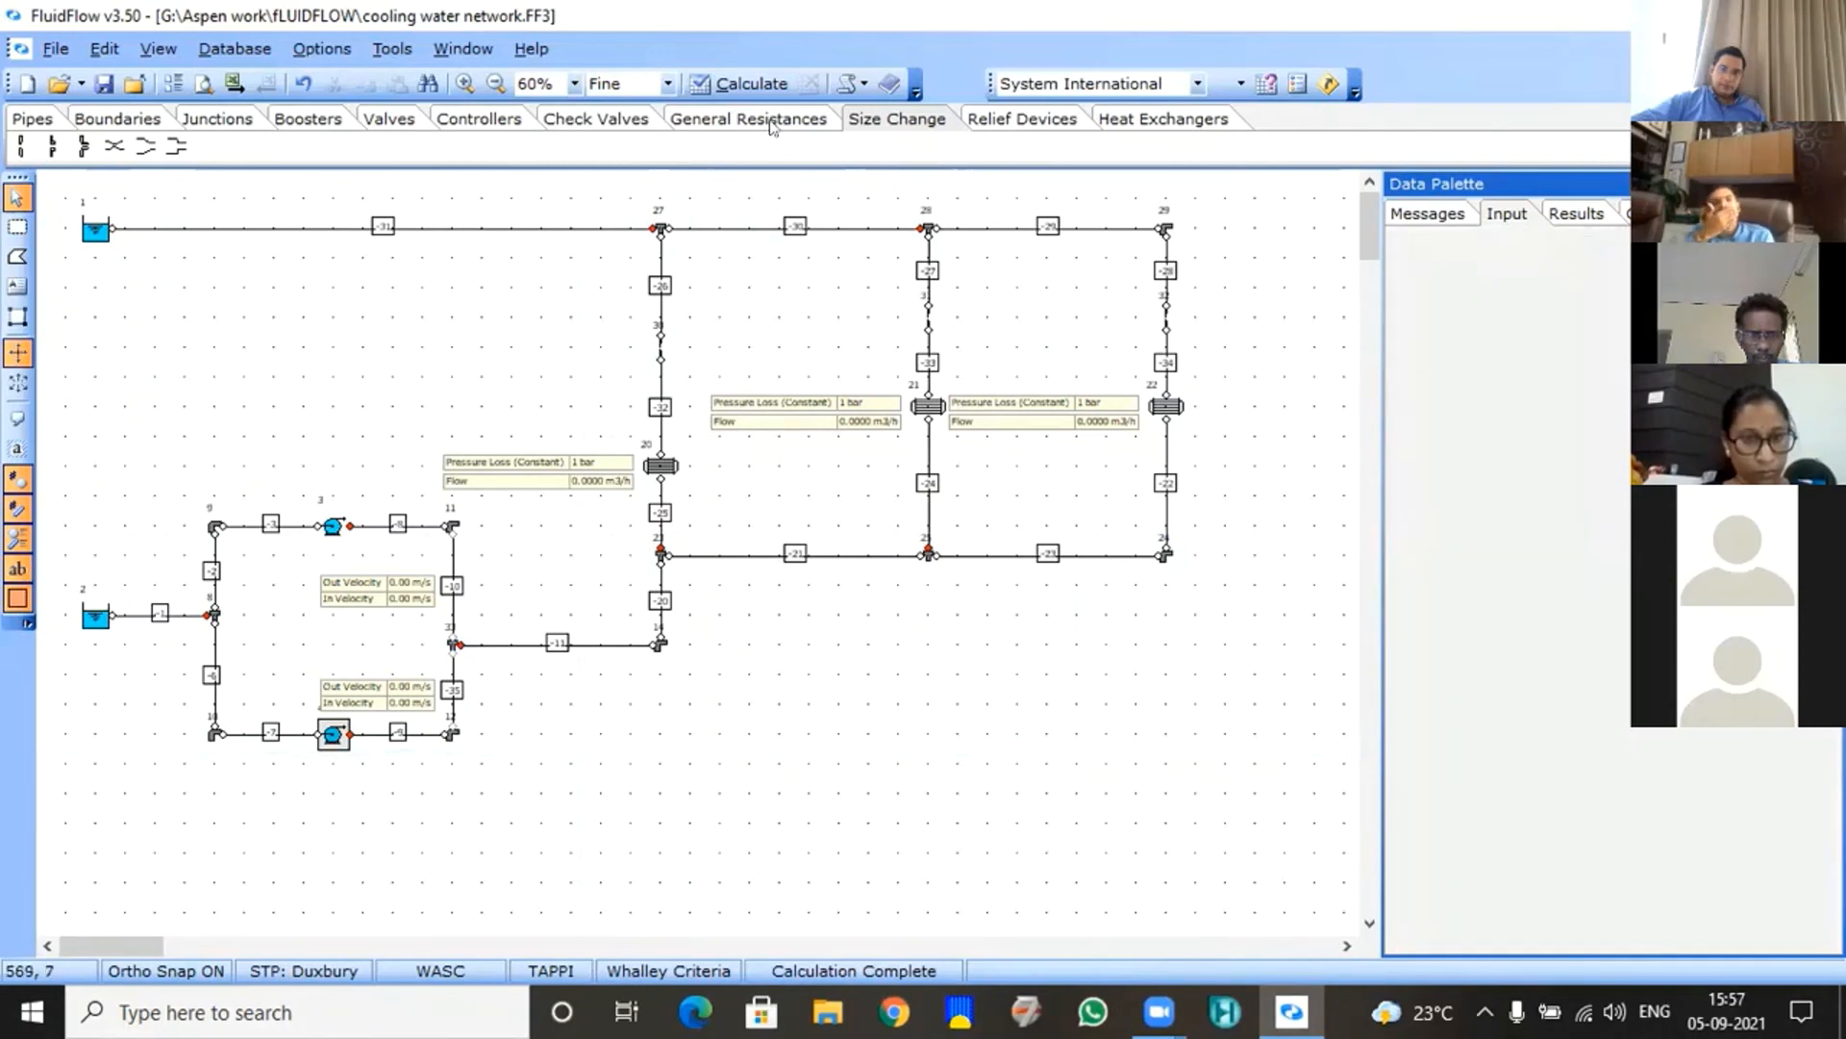
pyautogui.click(740, 84)
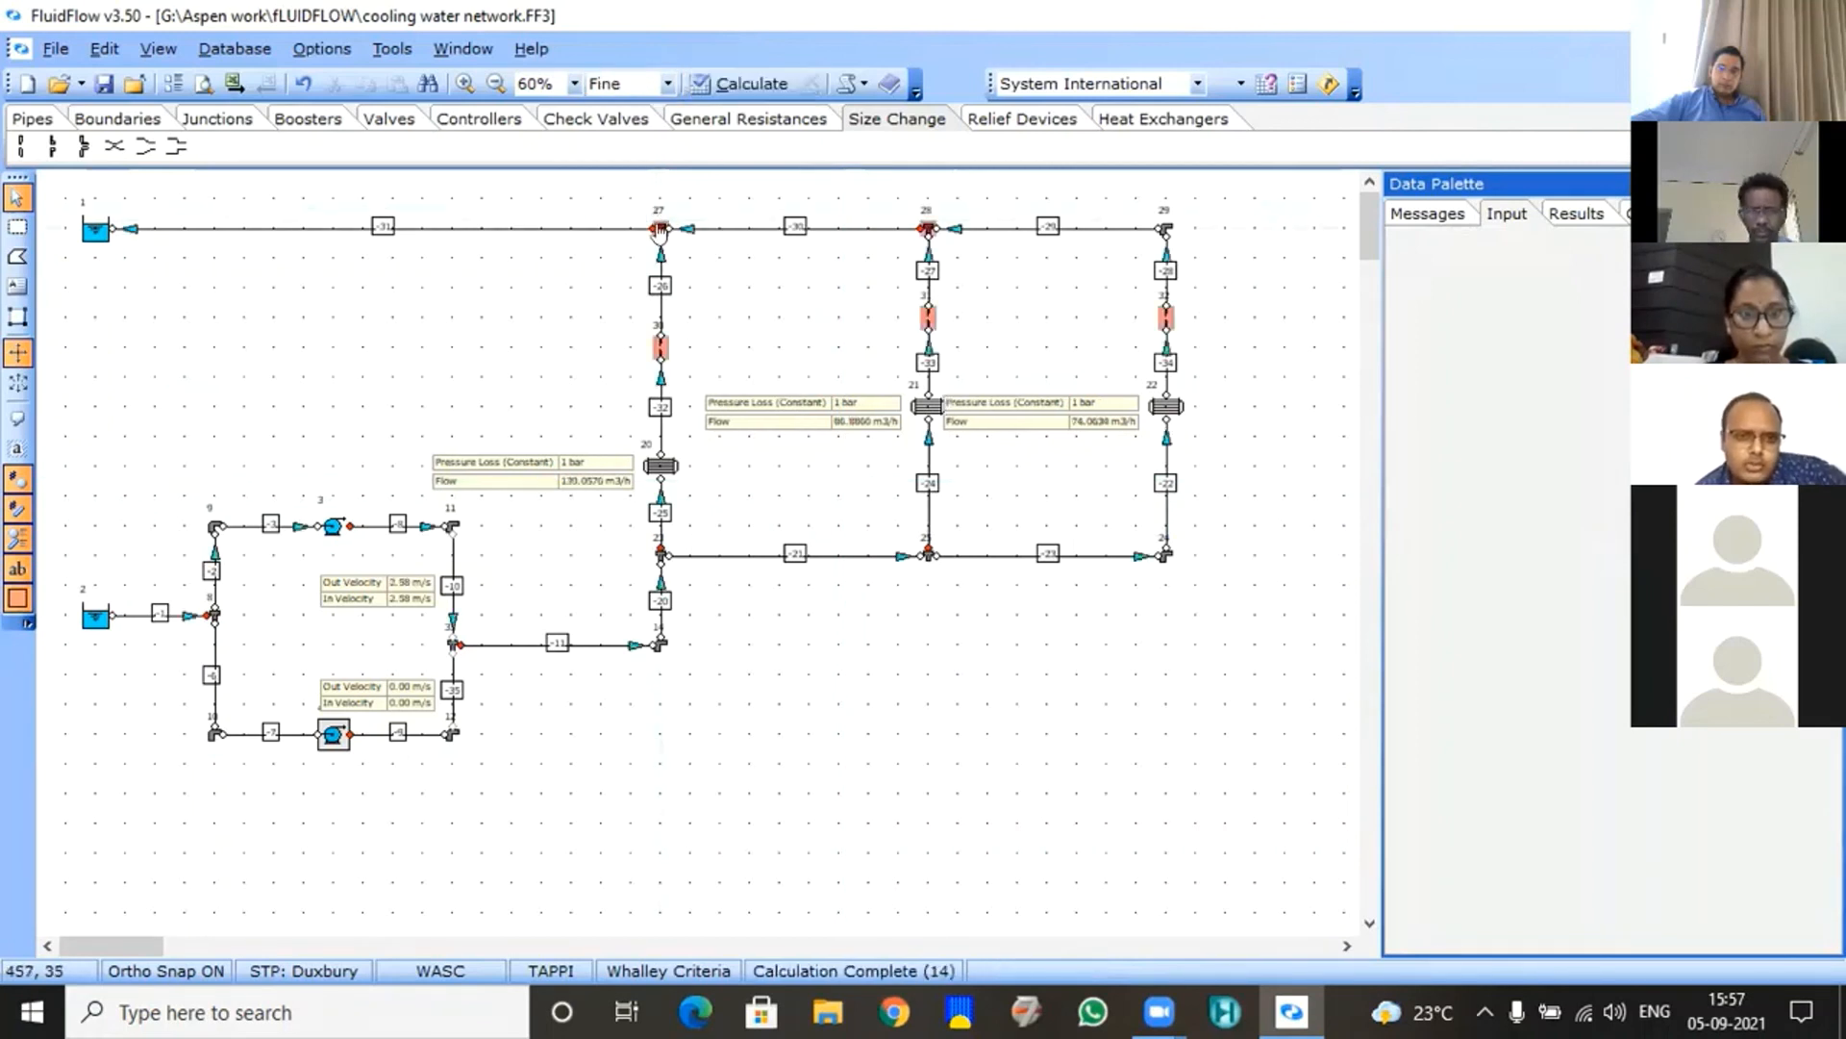
# - Change the branch pipe of tees 27 and 28 to the vertical legs coming from the heat exchangers
pyautogui.click(659, 228)
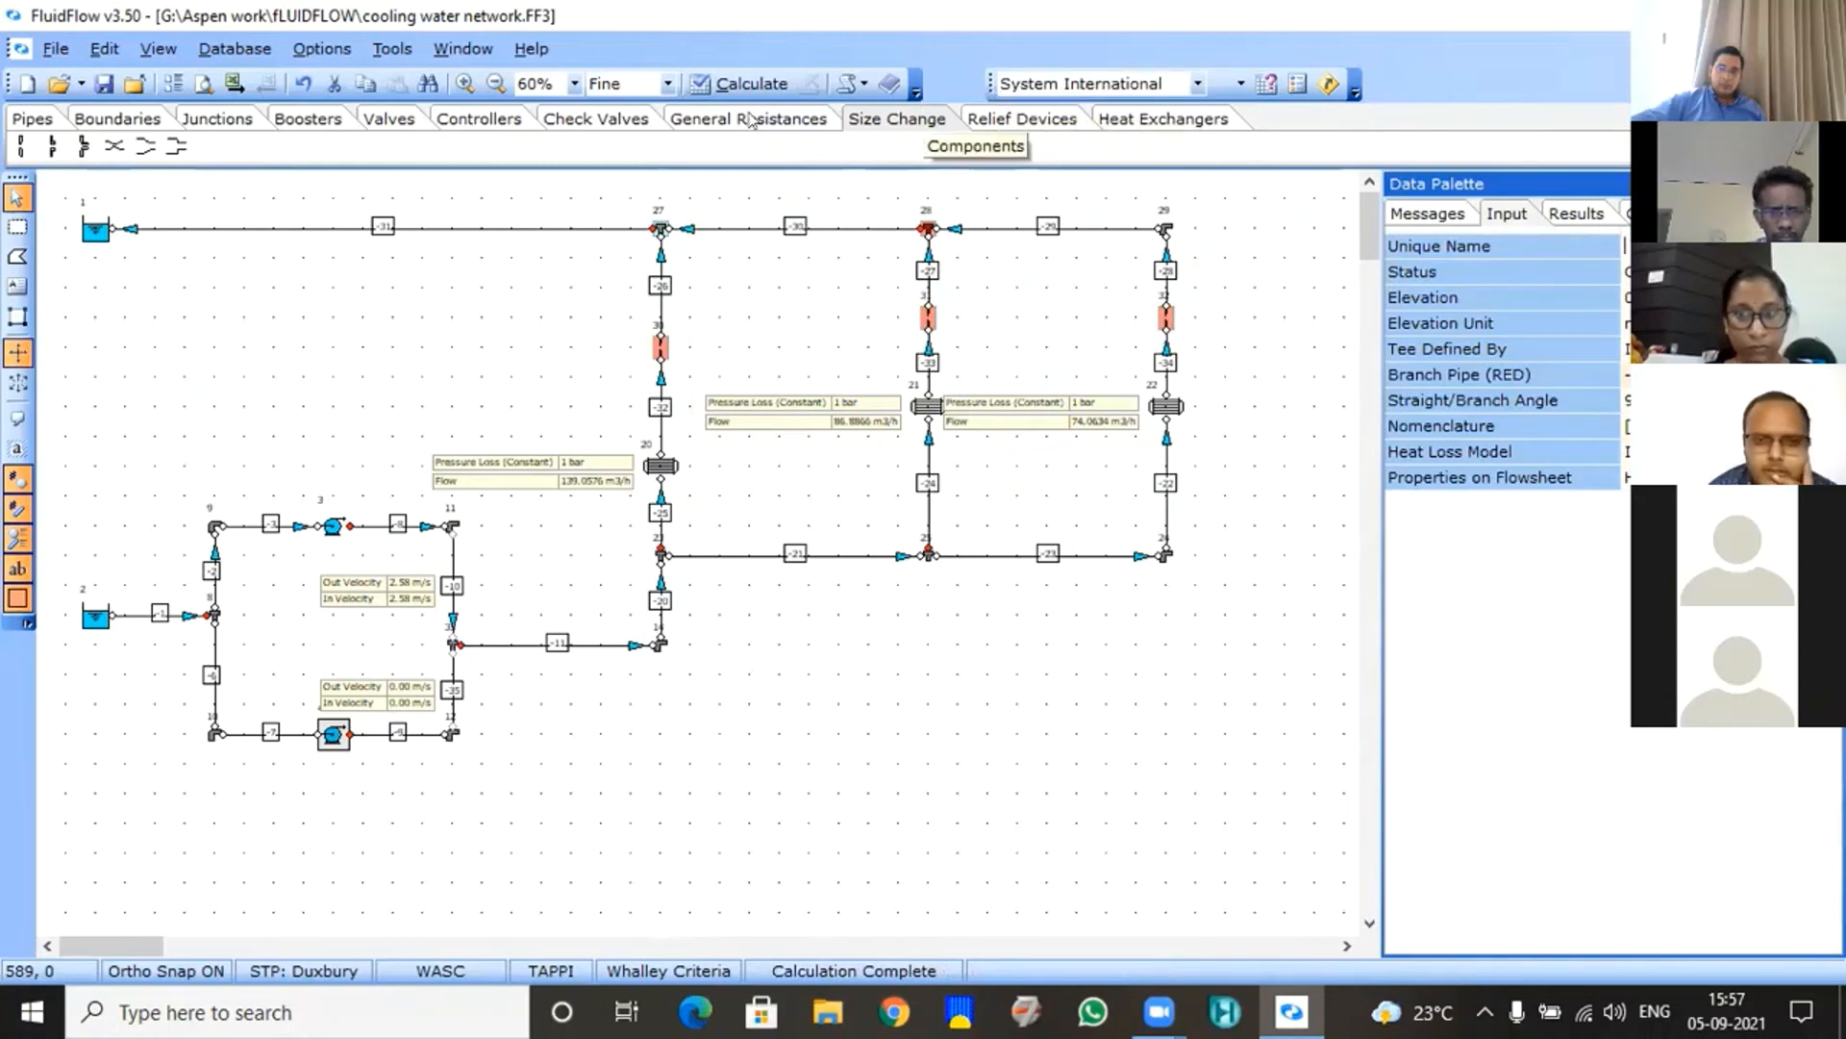
pyautogui.click(1683, 375)
pyautogui.doubleClick(1683, 375)
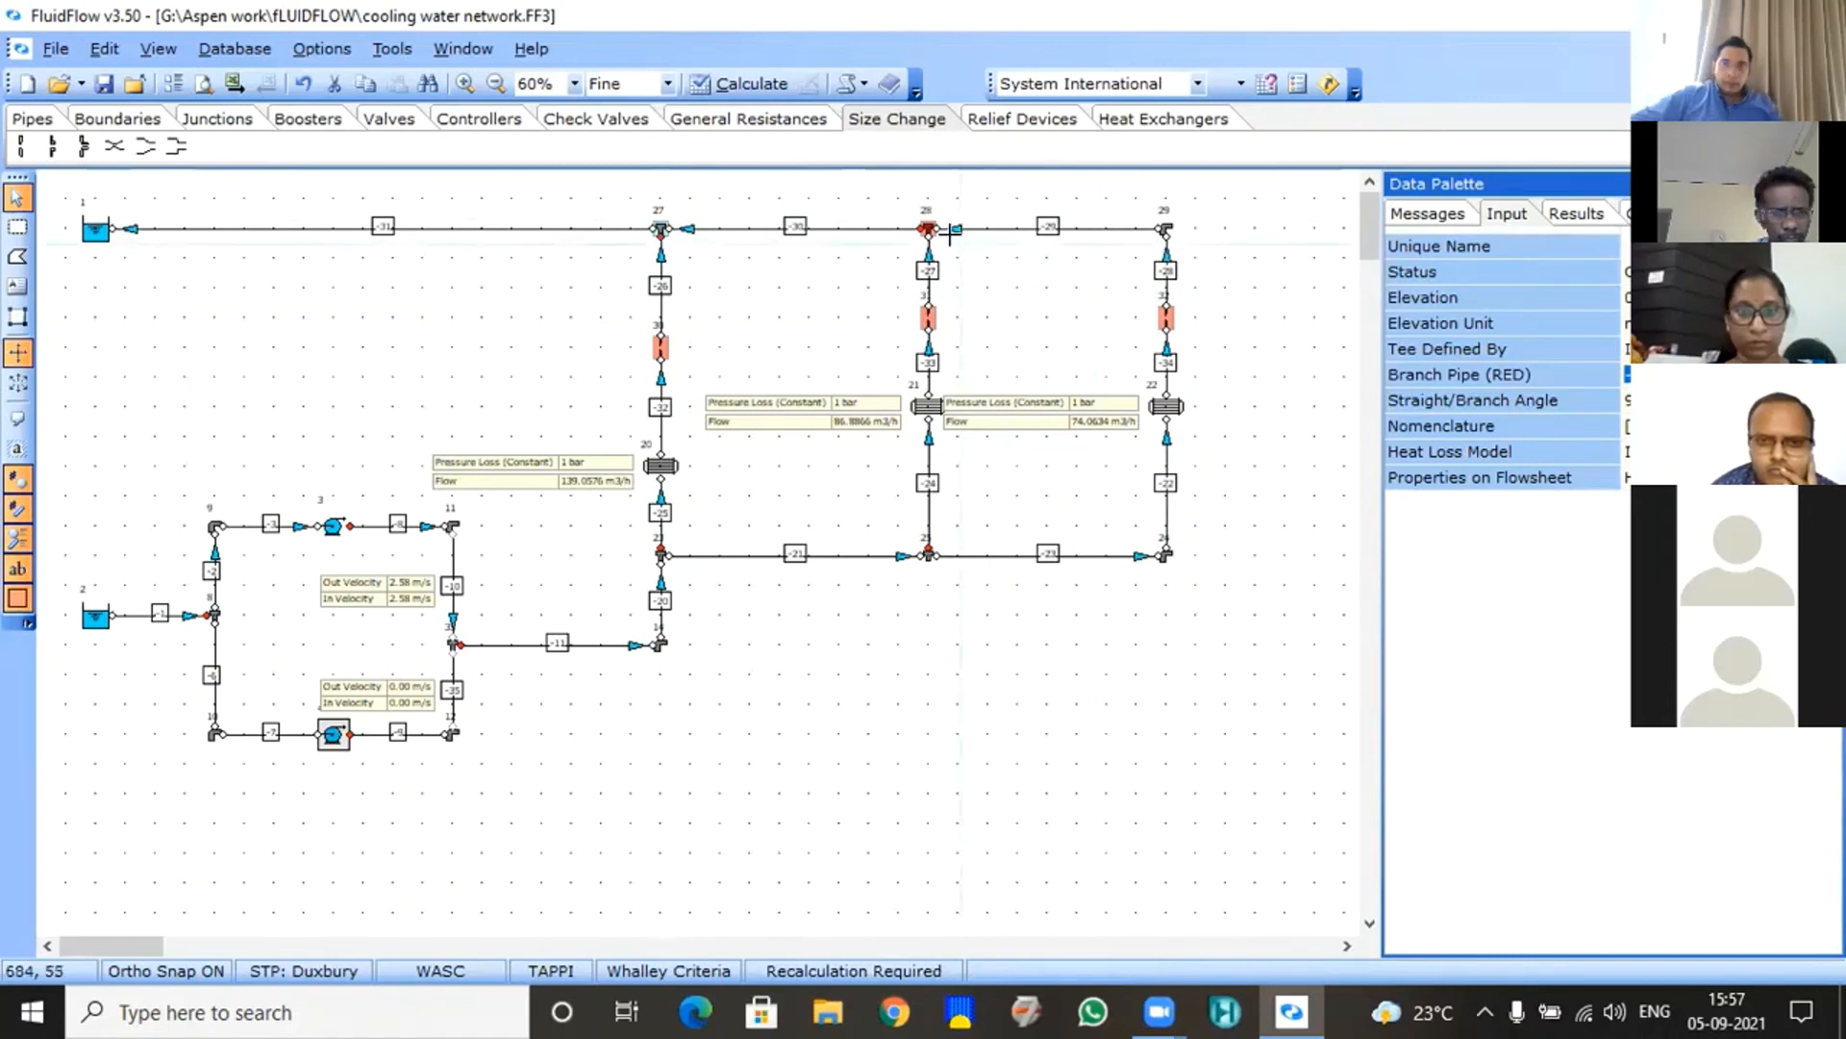
pyautogui.click(926, 230)
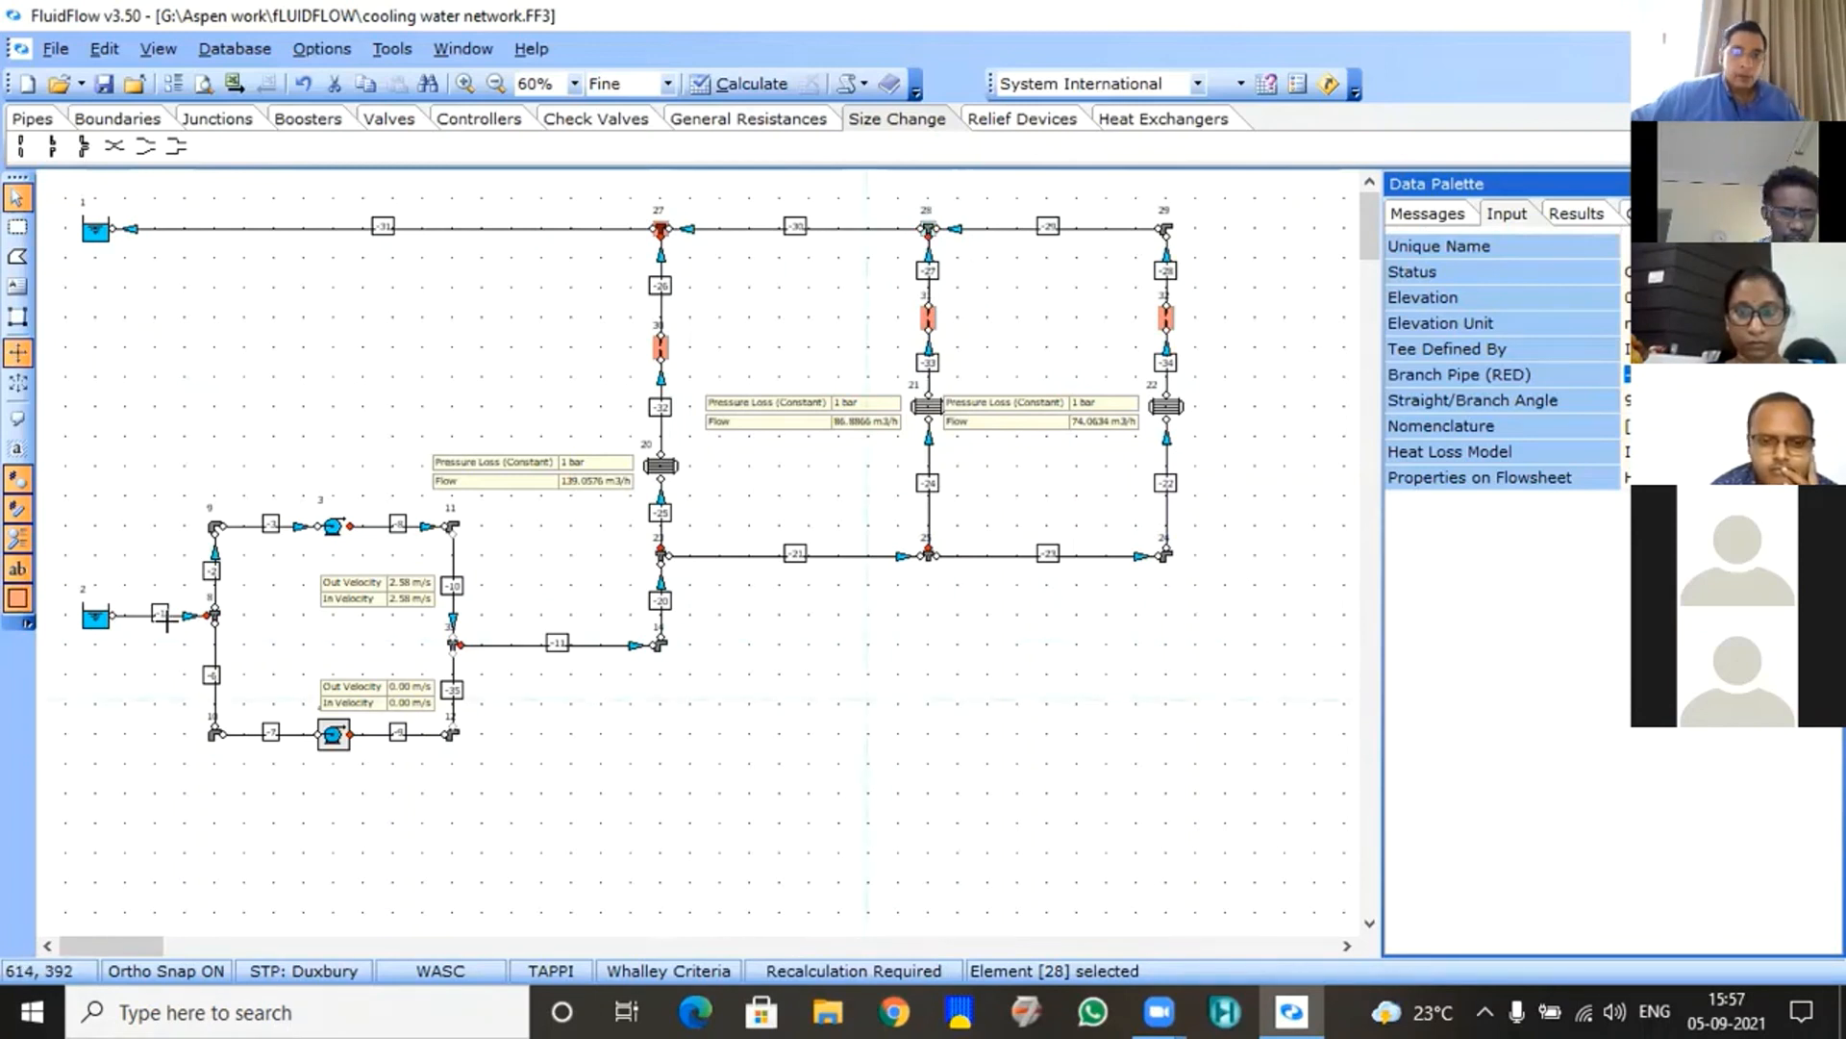
pyautogui.click(824, 705)
# - Show the Friction Loss result of orifice 30 on the flowsheet and align its label to the left of the orifice
pyautogui.click(661, 346)
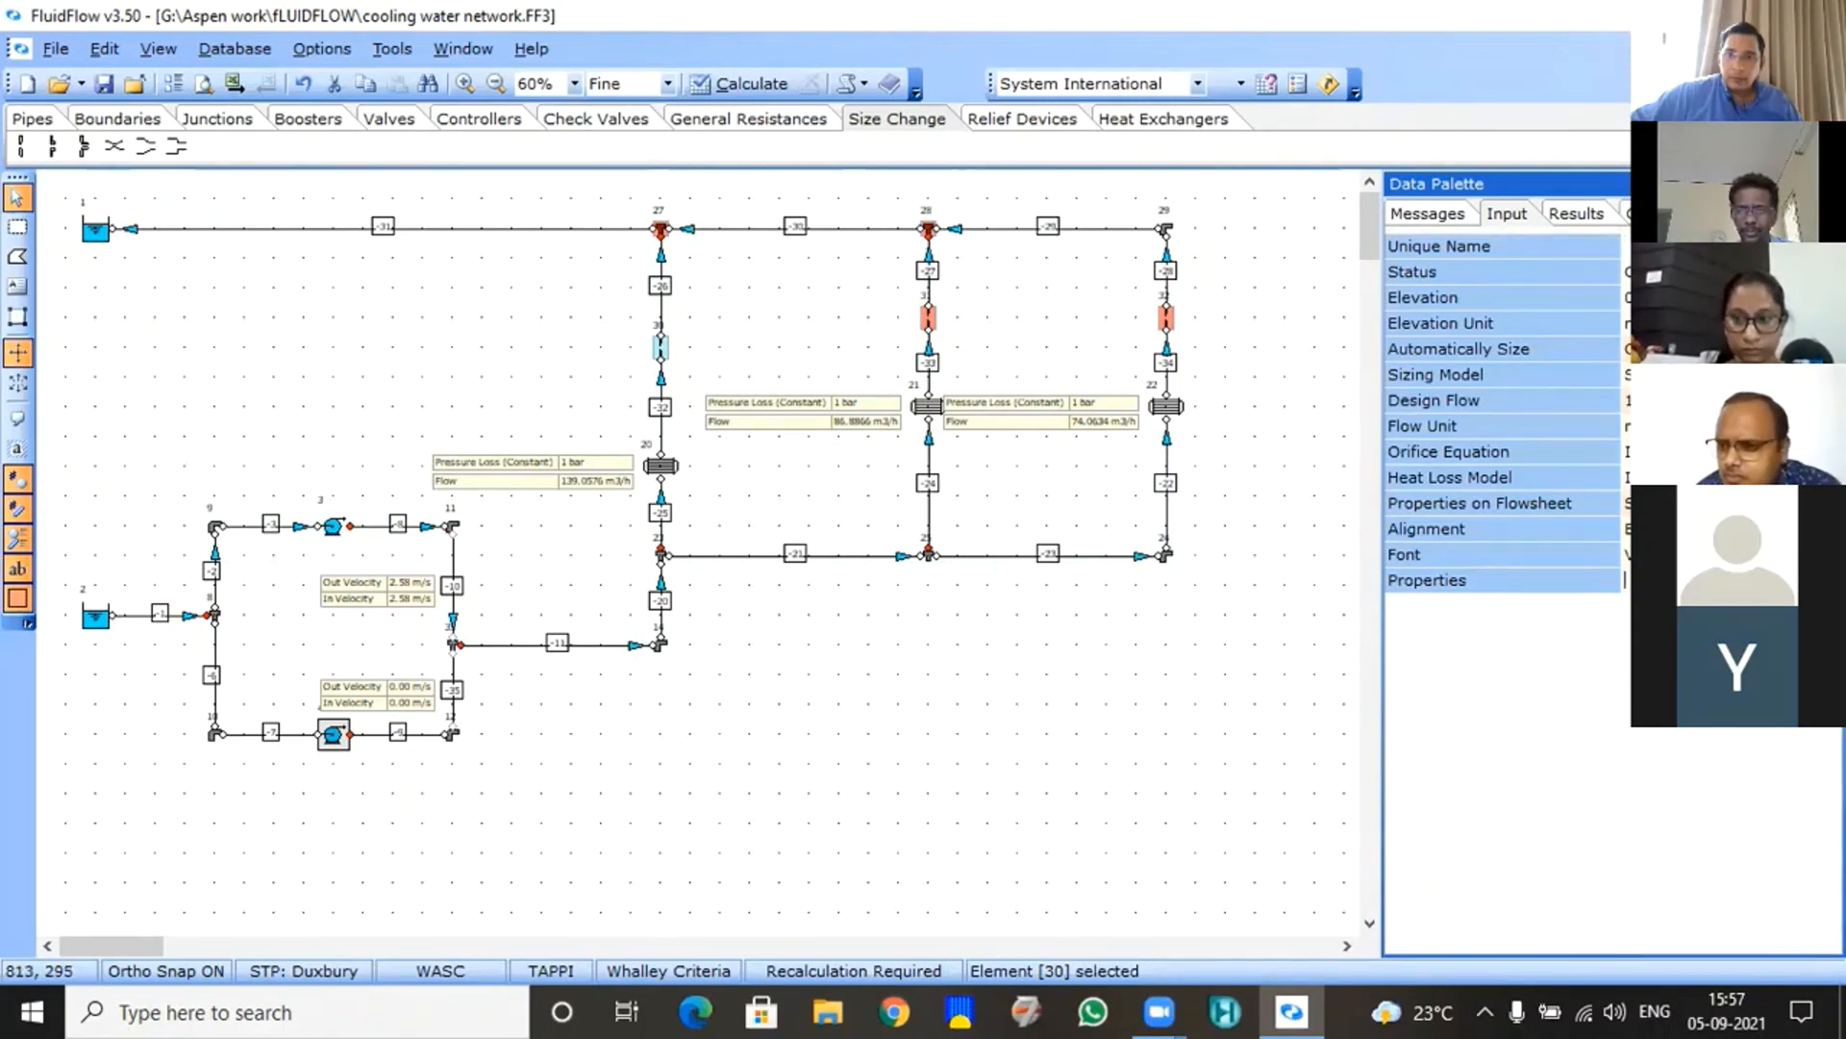
pyautogui.click(1830, 580)
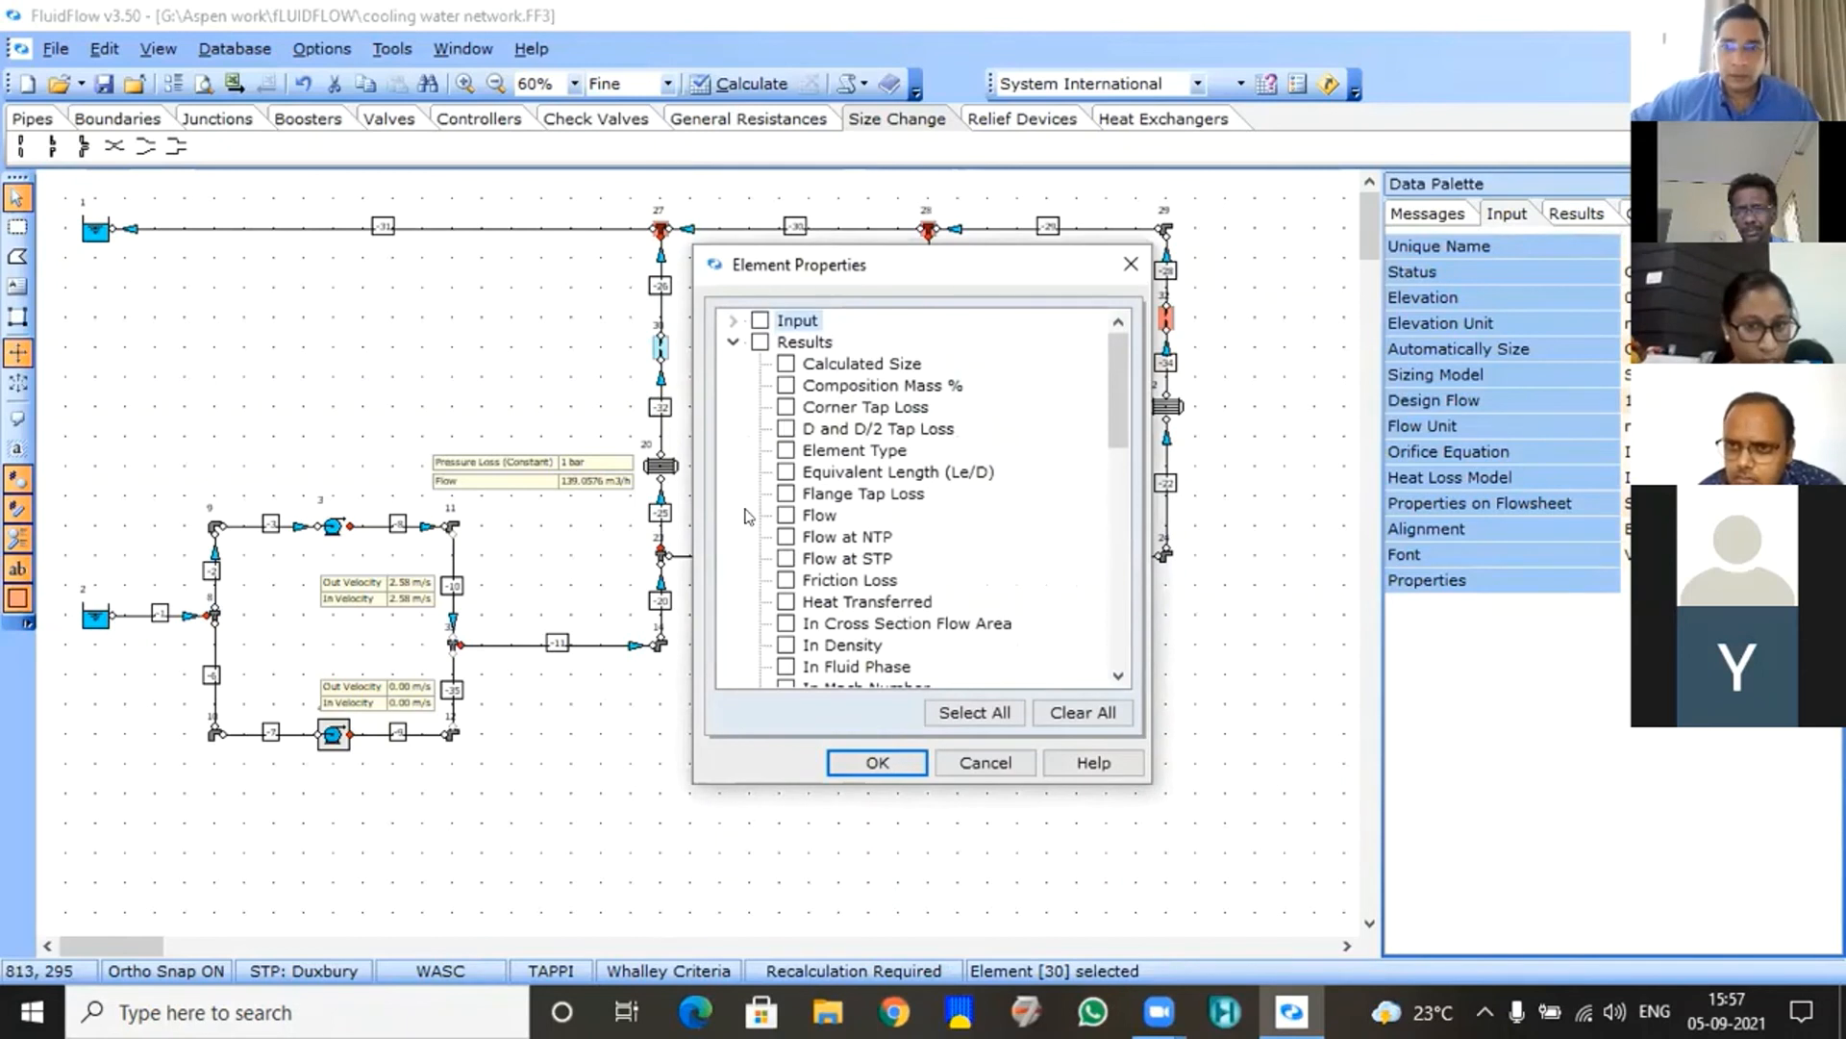
pyautogui.click(786, 579)
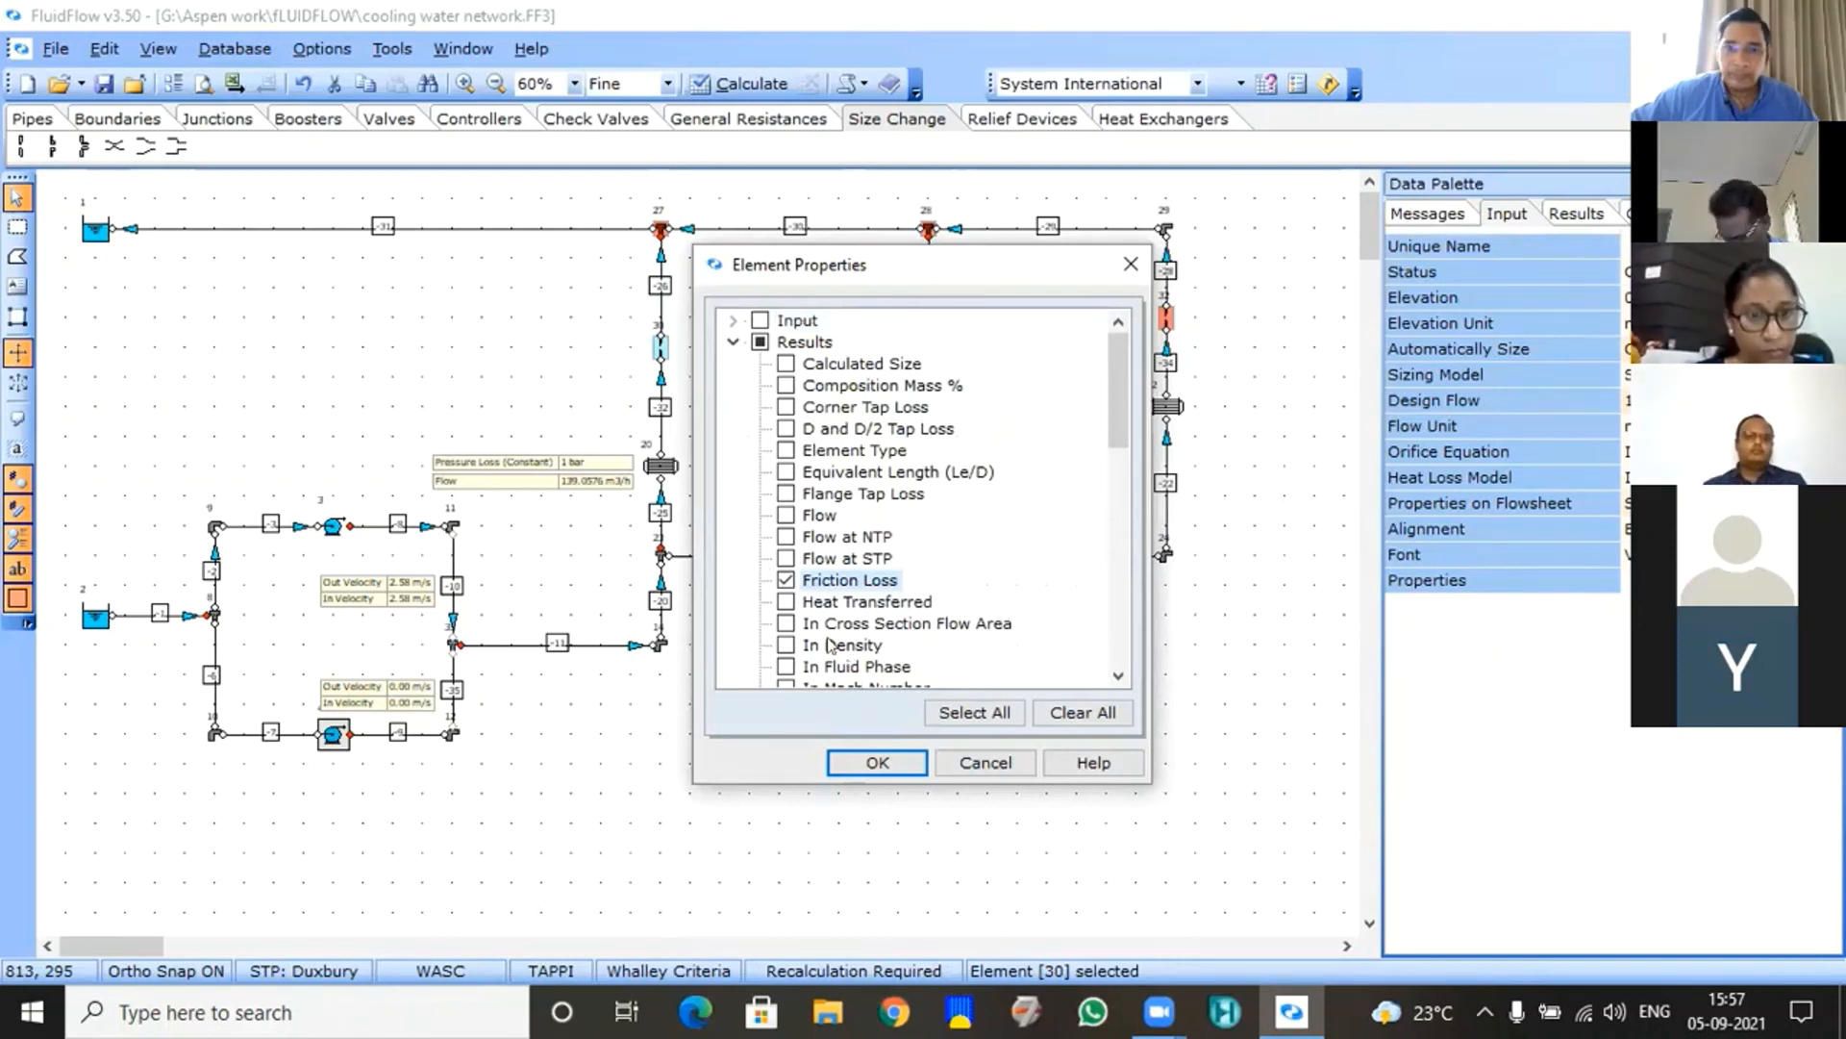
pyautogui.click(878, 765)
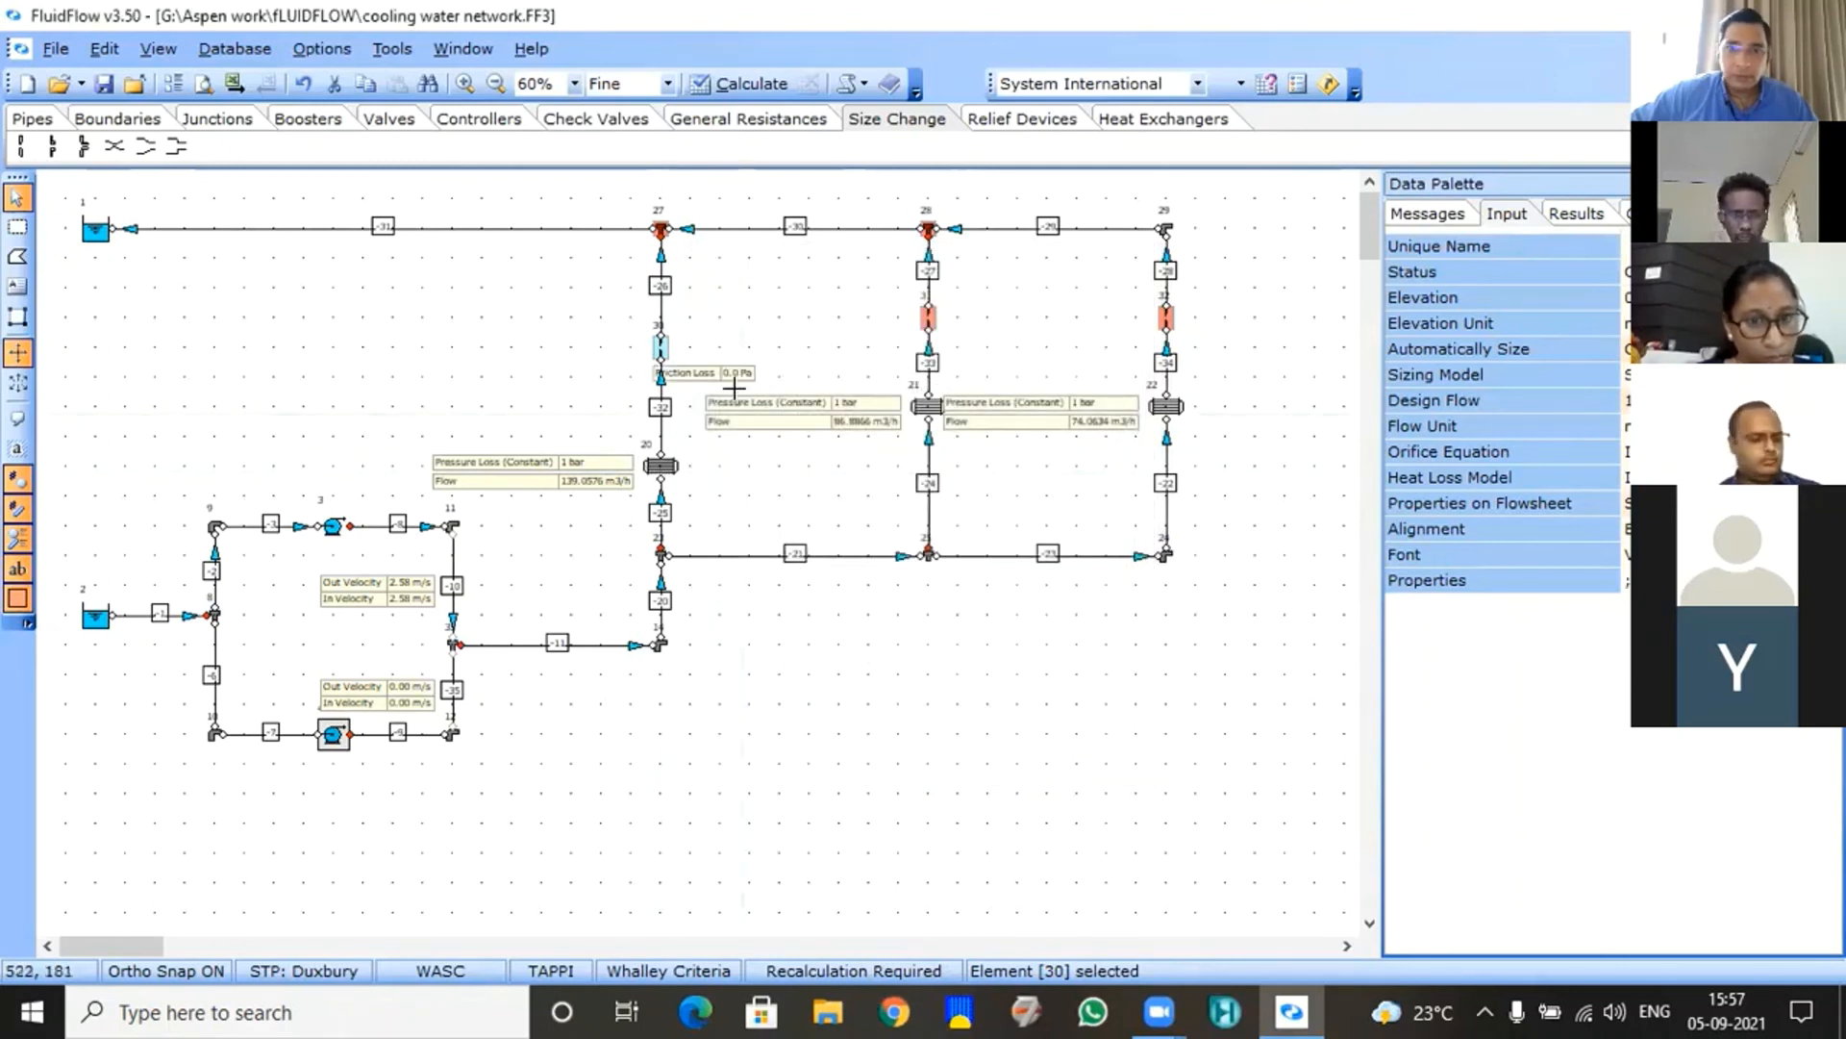
pyautogui.click(1721, 580)
pyautogui.click(1832, 529)
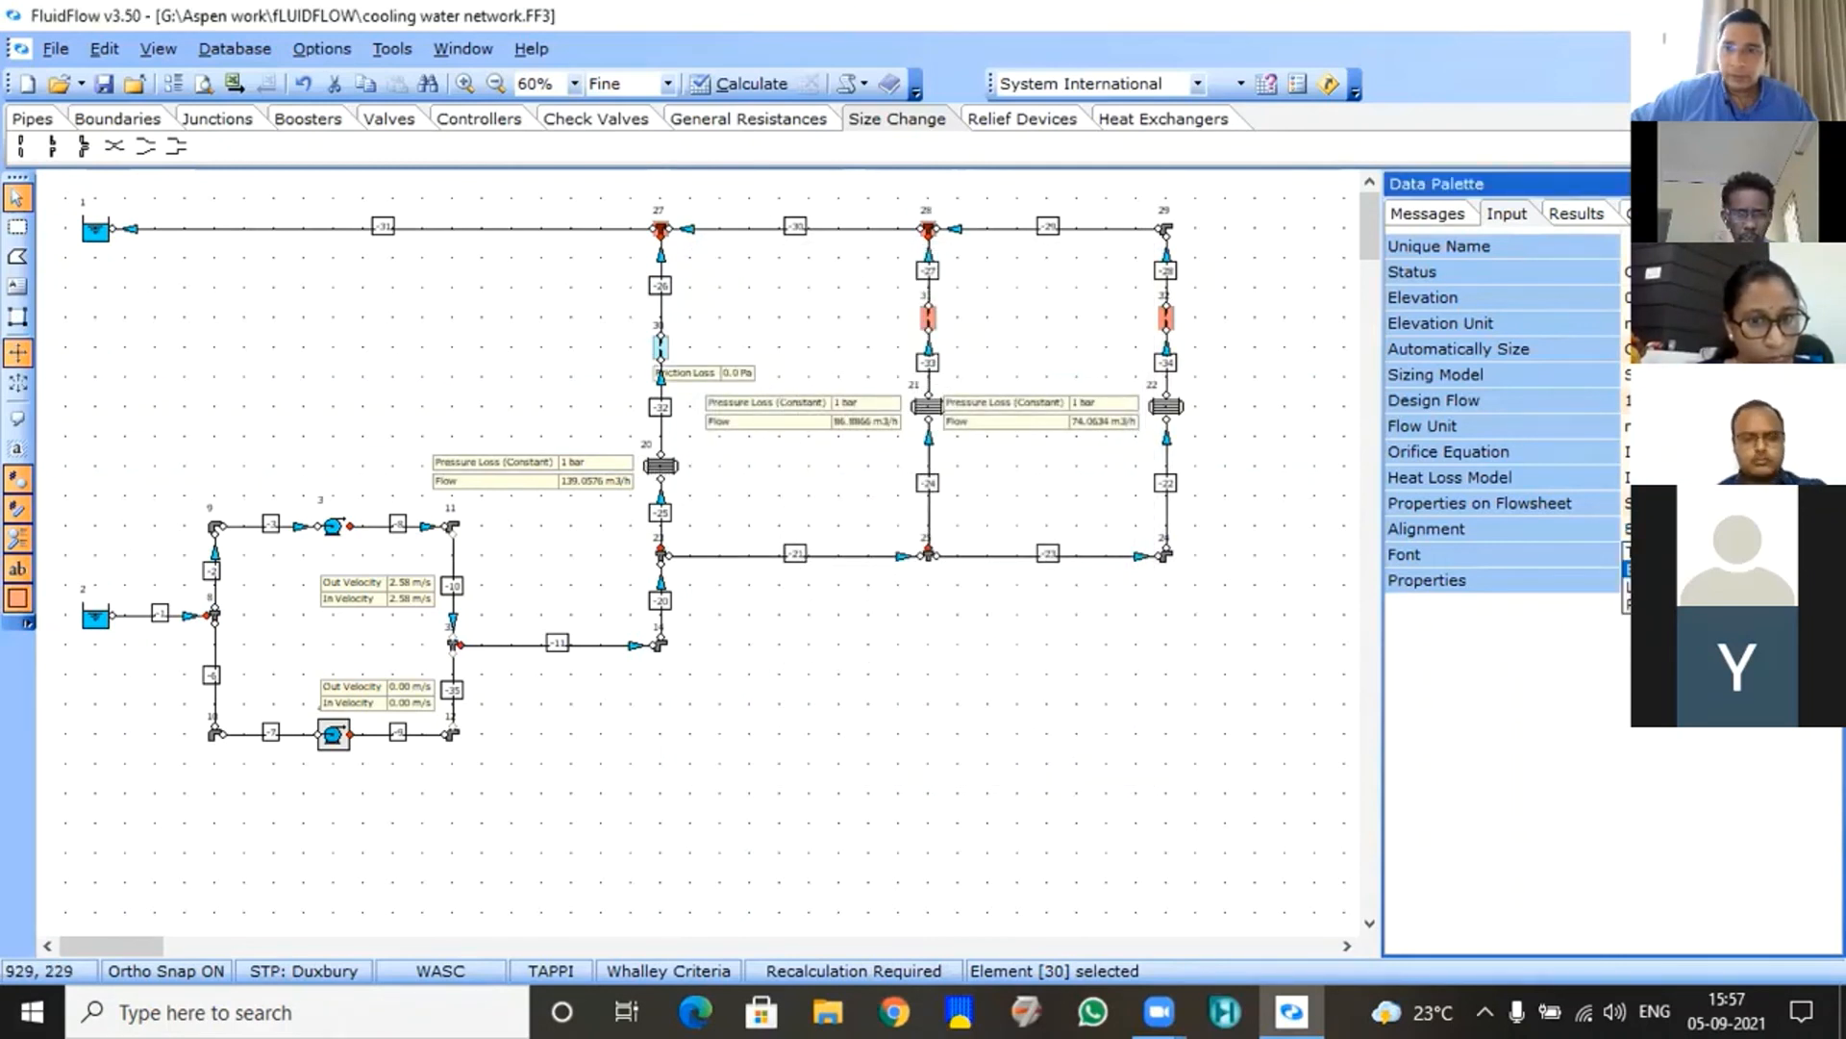
pyautogui.click(1628, 586)
pyautogui.click(1013, 646)
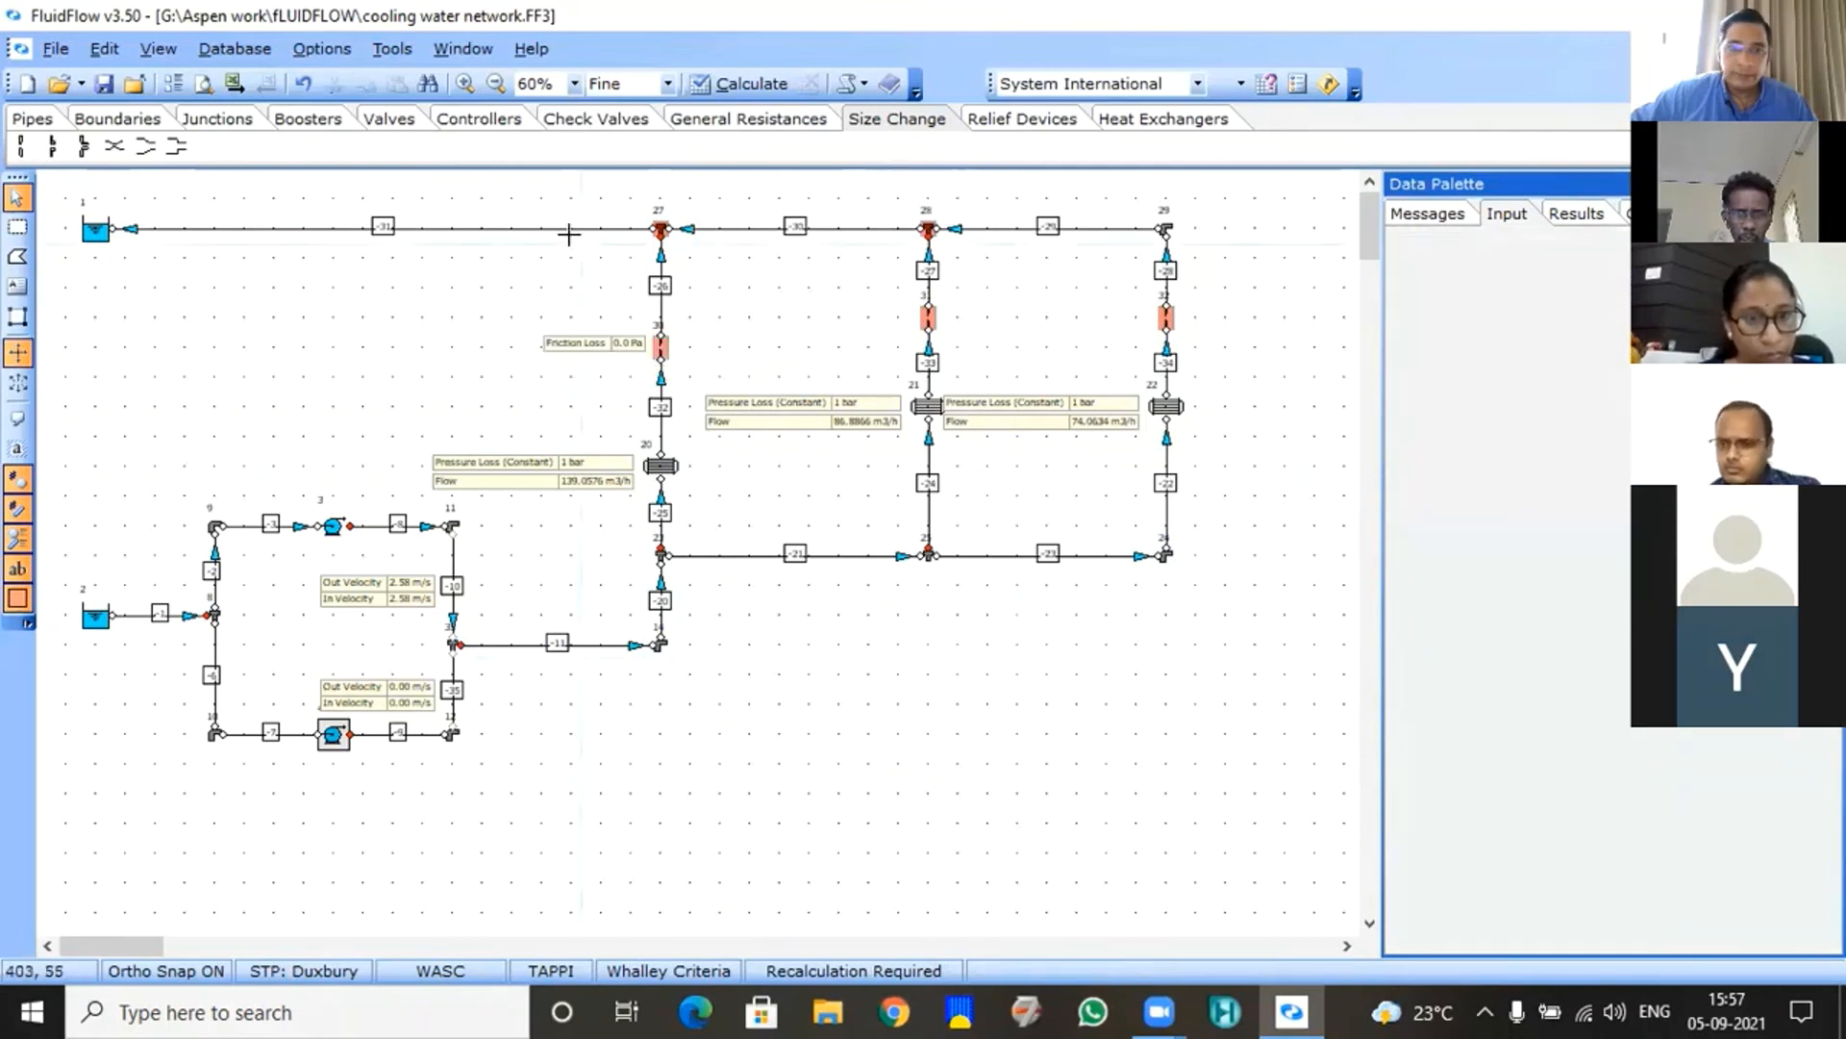